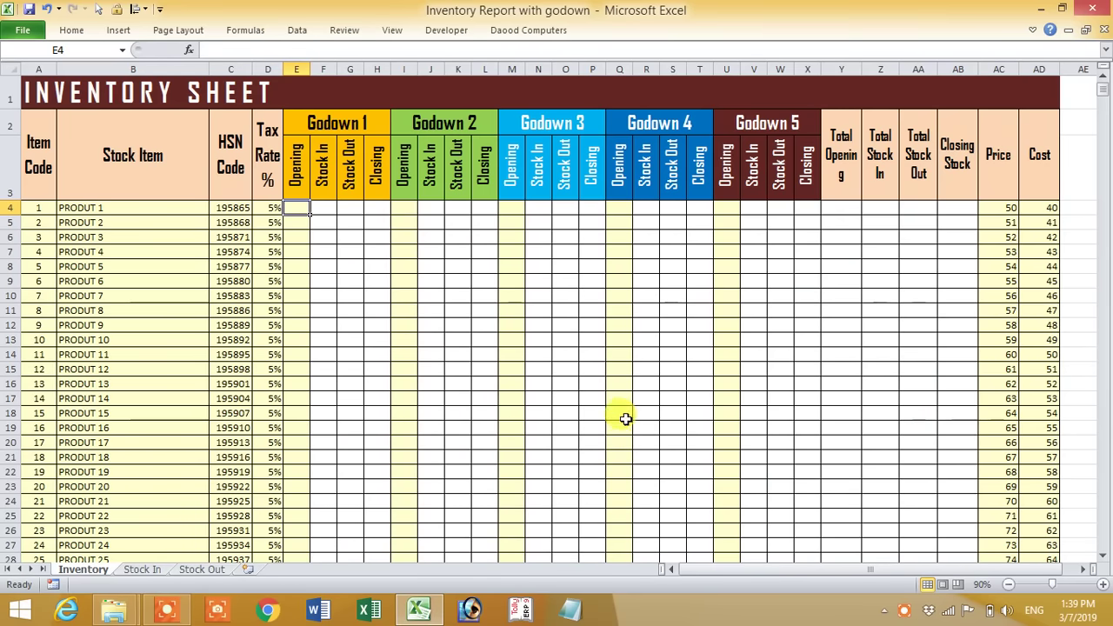
Step: Look at the Stock In sheet, then return to the Inventory sheet
left_click(157, 570)
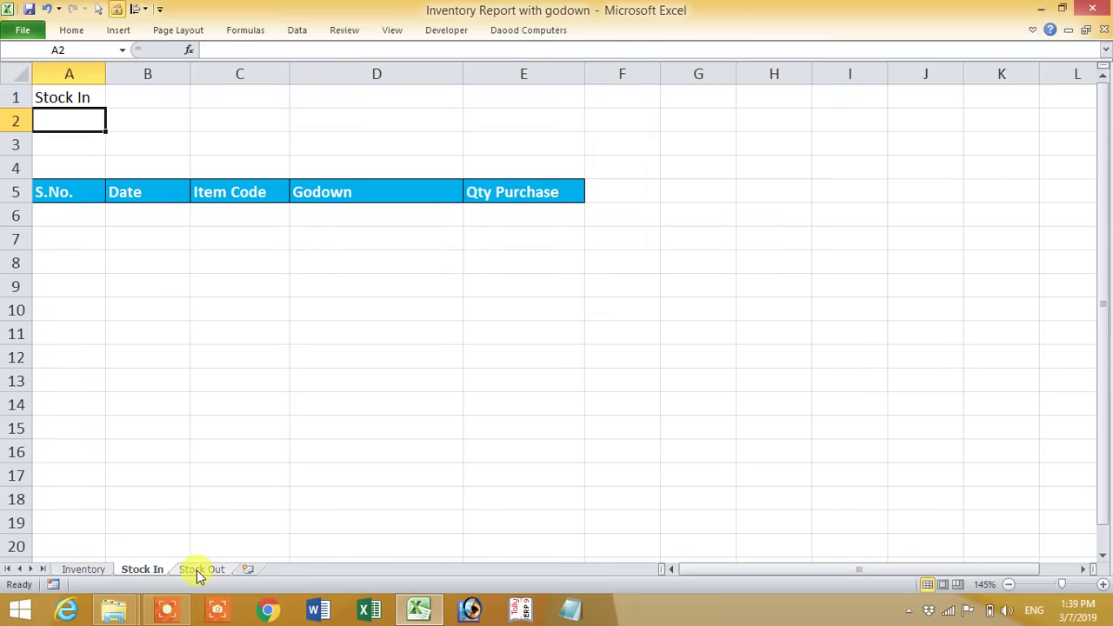
left_click(201, 569)
left_click(100, 570)
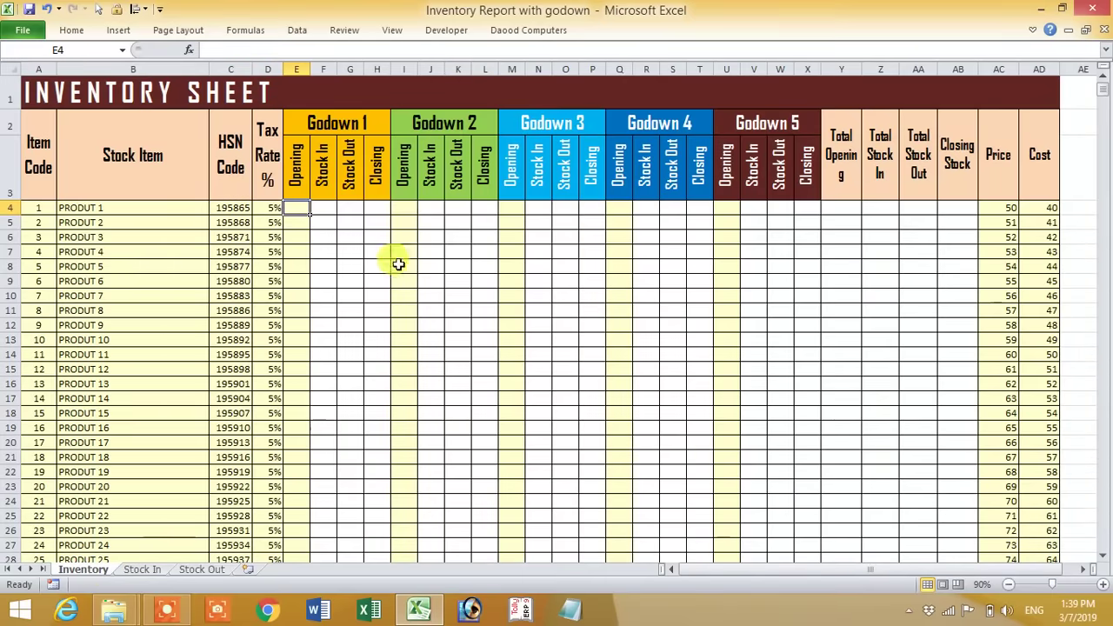
Step: Select the Godown 1 Opening cells and the five godown headings
left_click(454, 310)
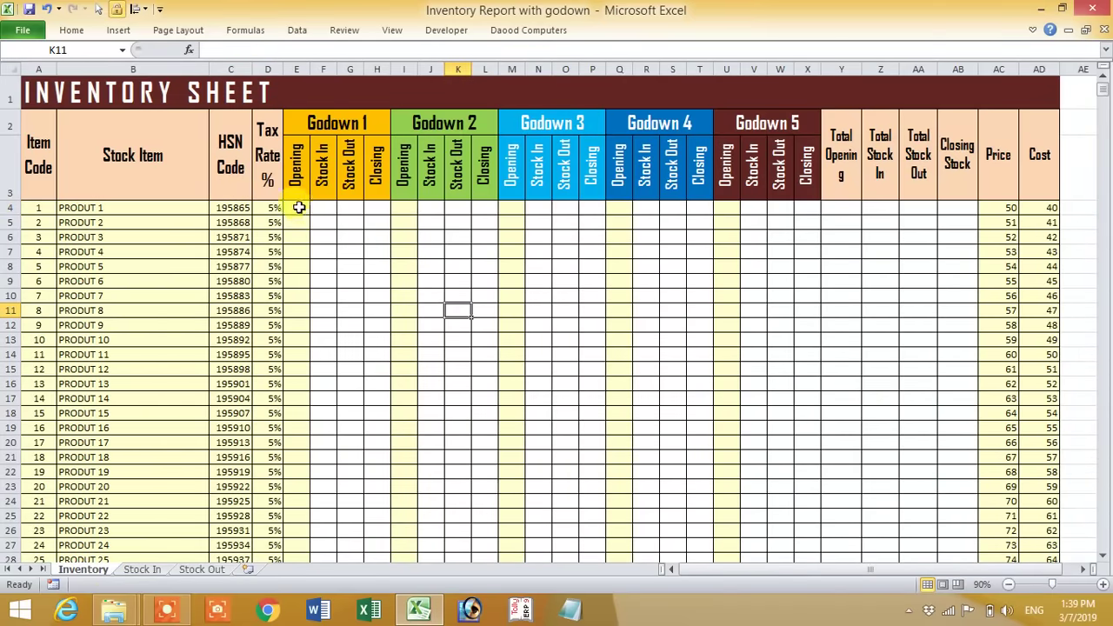
left_click_drag(299, 207, 299, 366)
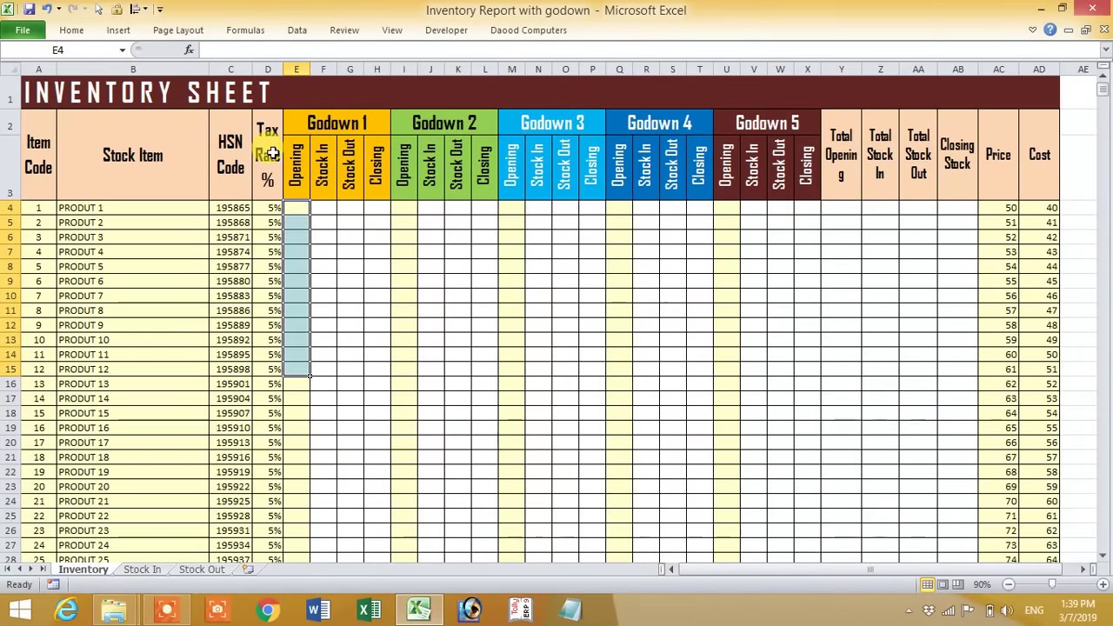
left_click(356, 123)
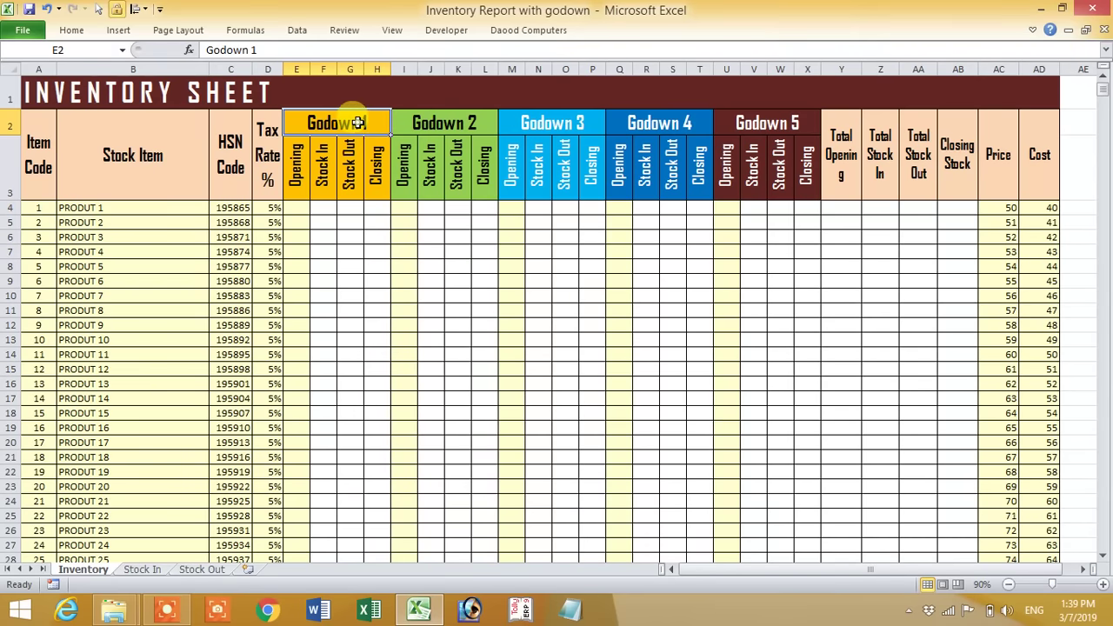
left_click(449, 132)
left_click(563, 124)
left_click(683, 122)
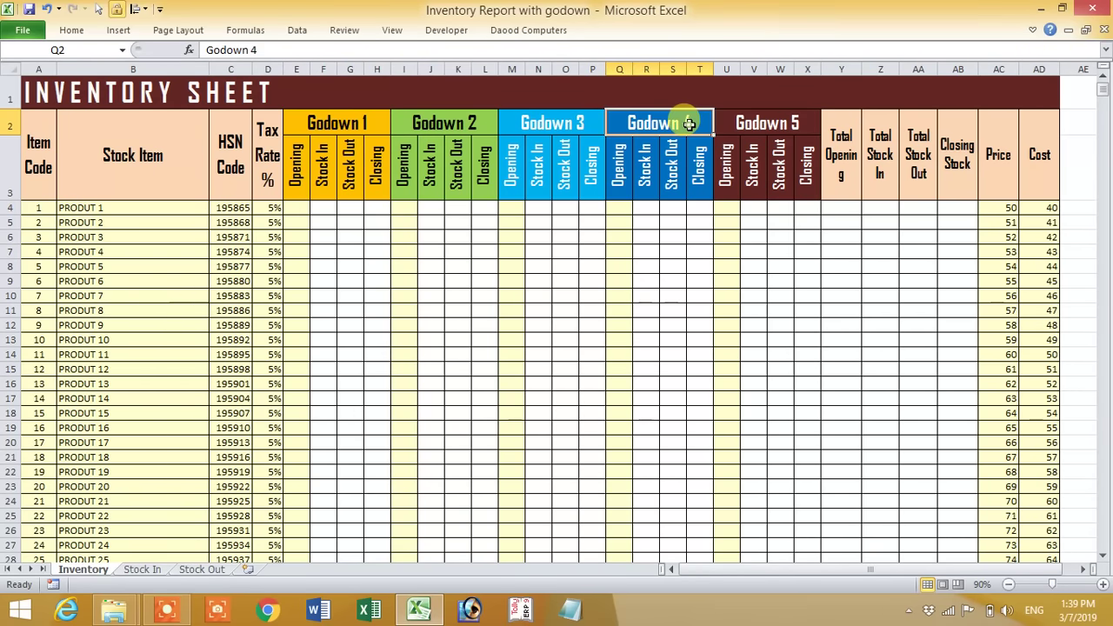
mouse_move(767, 124)
left_mouse_down()
mouse_move(506, 102)
mouse_move(355, 119)
left_mouse_up()
left_click(587, 235)
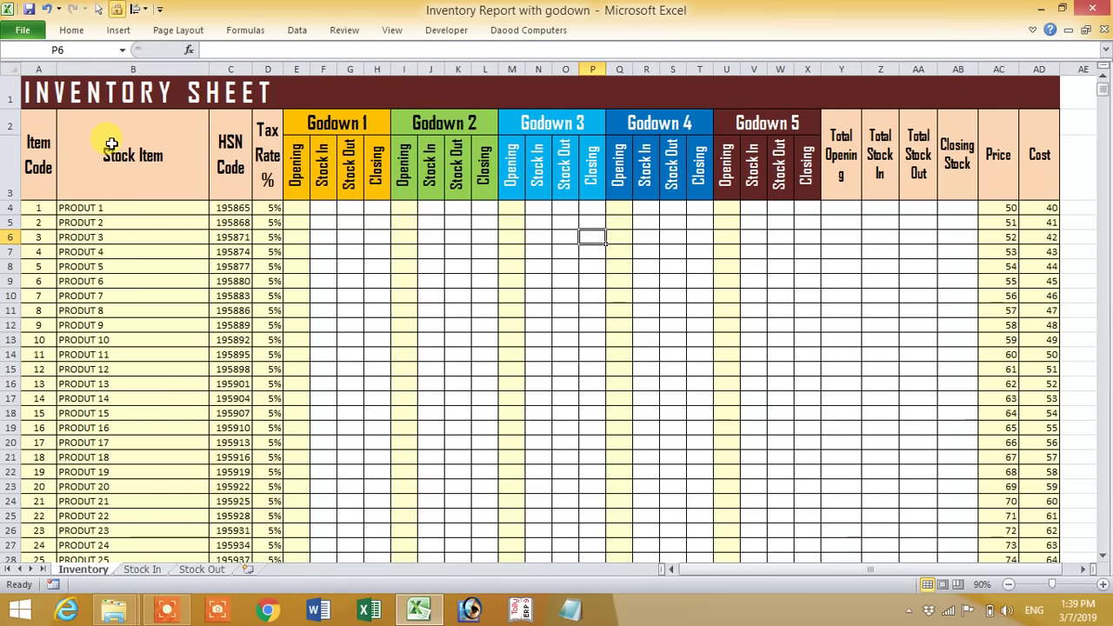
Step: Select the INVENTORY SHEET title and the Item Code, Stock Item, HSN Code and Tax Rate % headings
left_click_drag(27, 90, 405, 105)
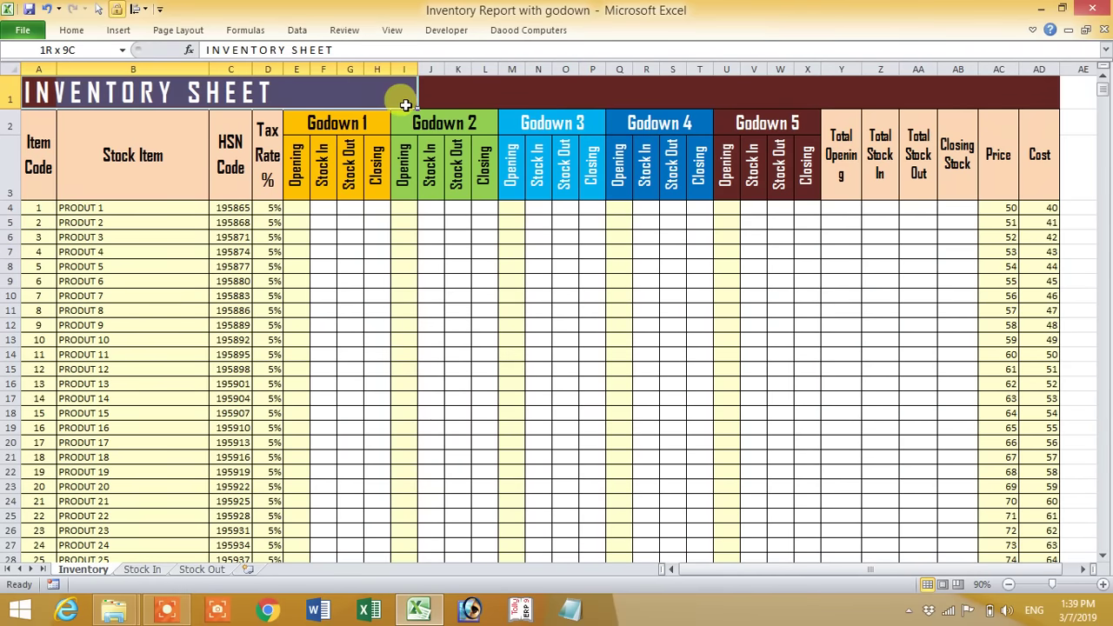
left_click(46, 144)
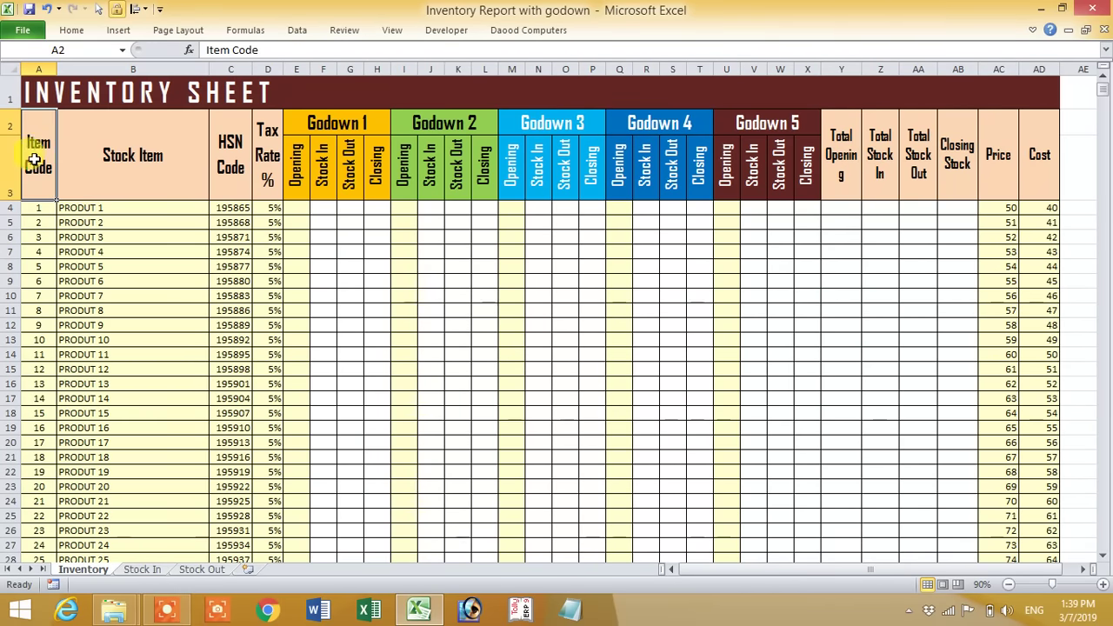
left_click(99, 153)
left_click(227, 139)
left_click(266, 148)
left_click(39, 149)
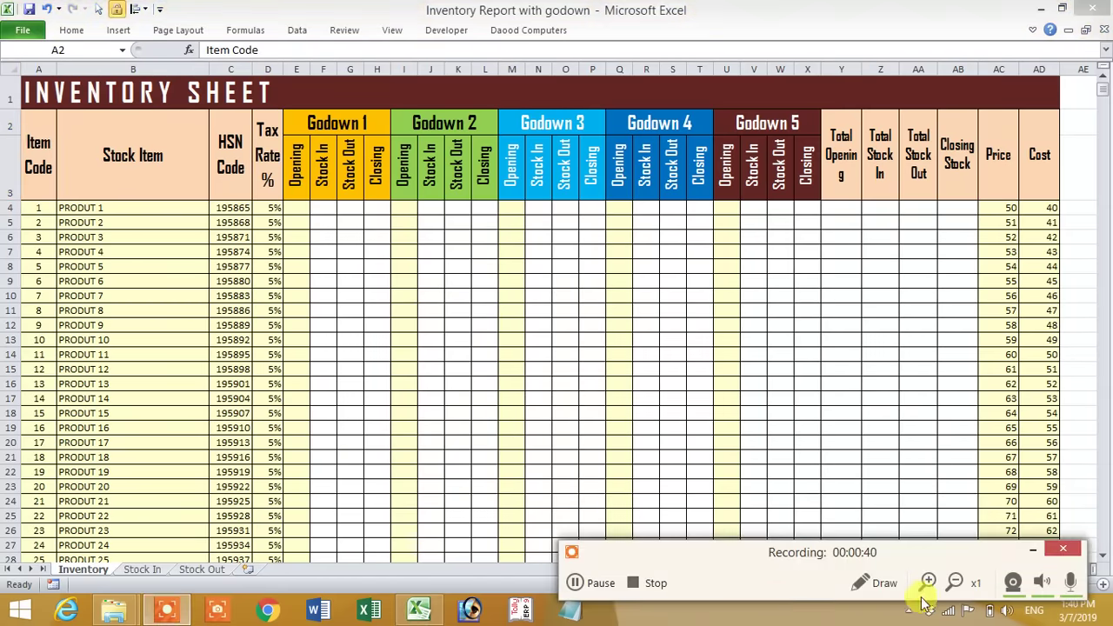
Step: Select the Godown 1 heading, its Opening sub-heading and the Item Code heading
left_click(928, 581)
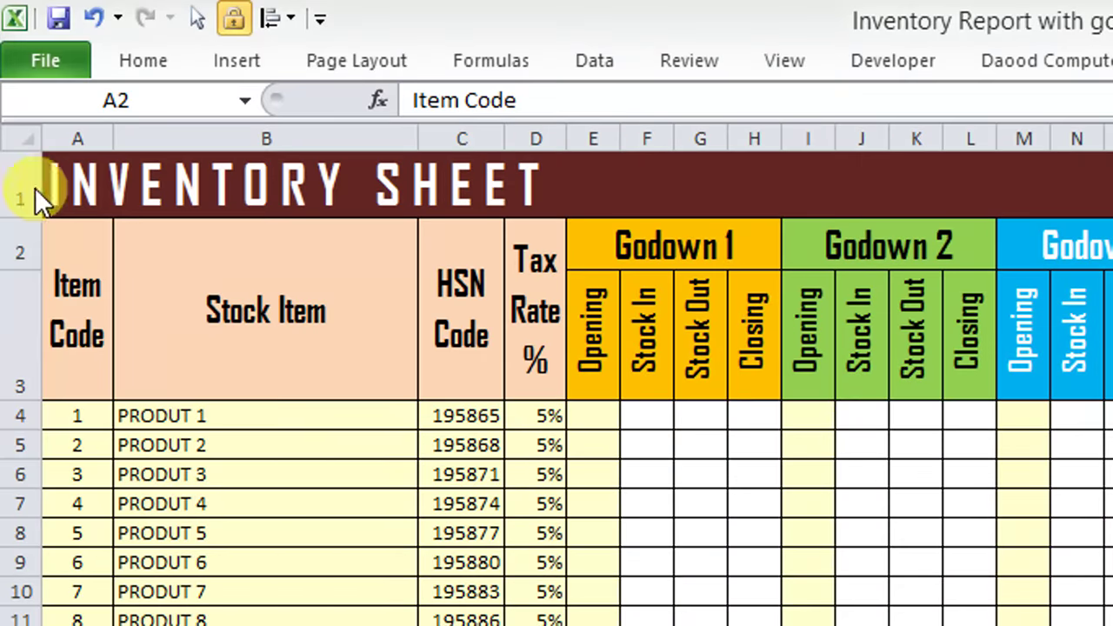
left_click(600, 254)
left_click(600, 315)
left_click(611, 256)
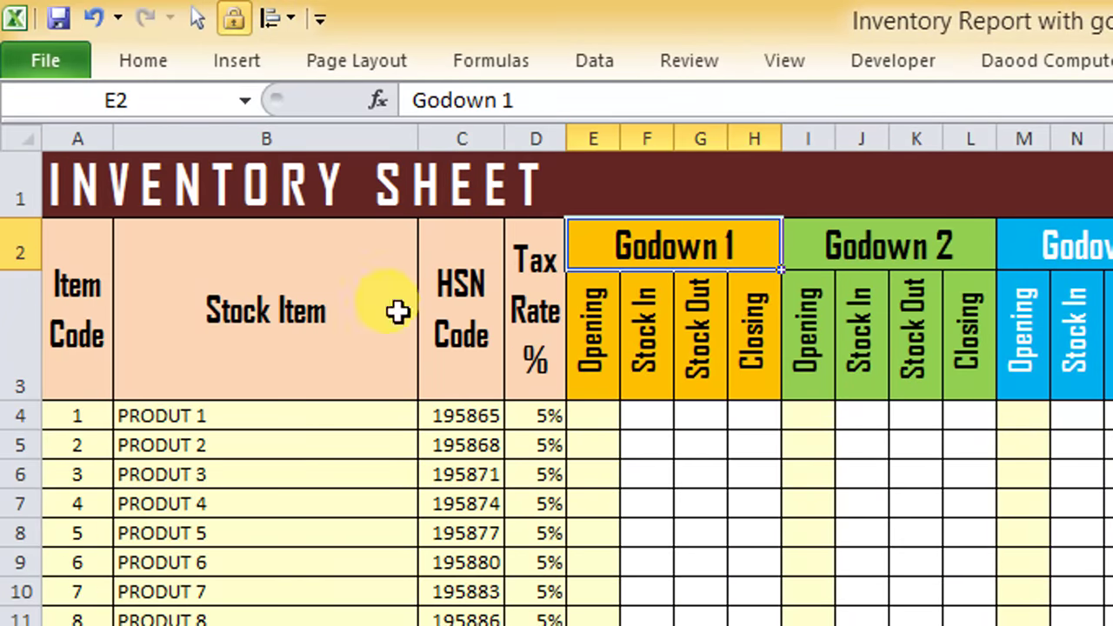
left_click(93, 259)
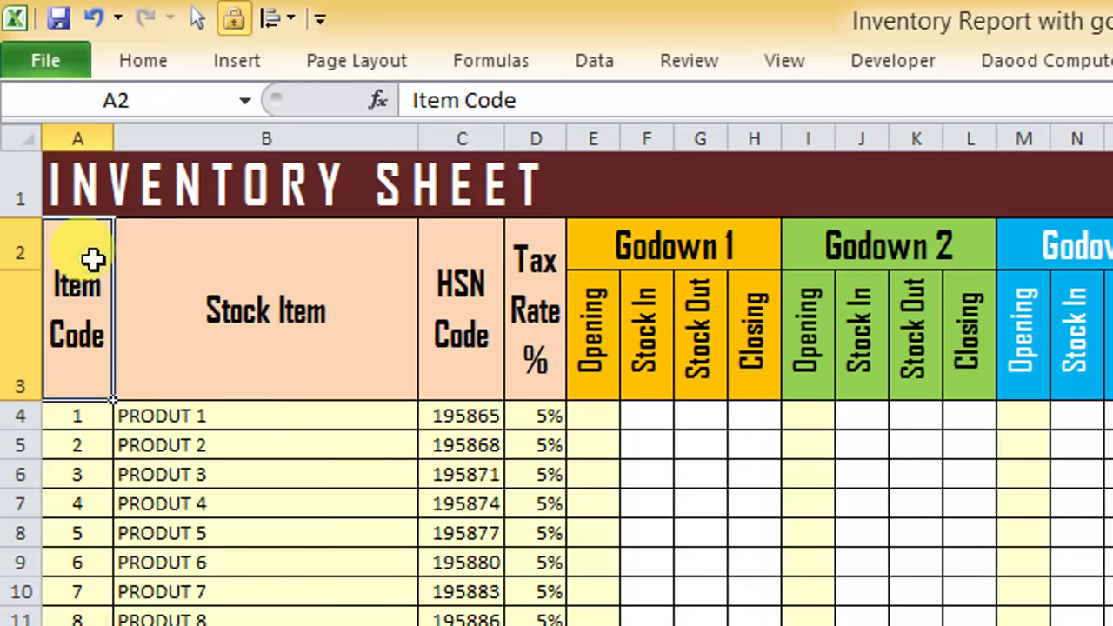
Step: Pin the Home ribbon so the formatting and alignment commands stay visible
left_click(143, 61)
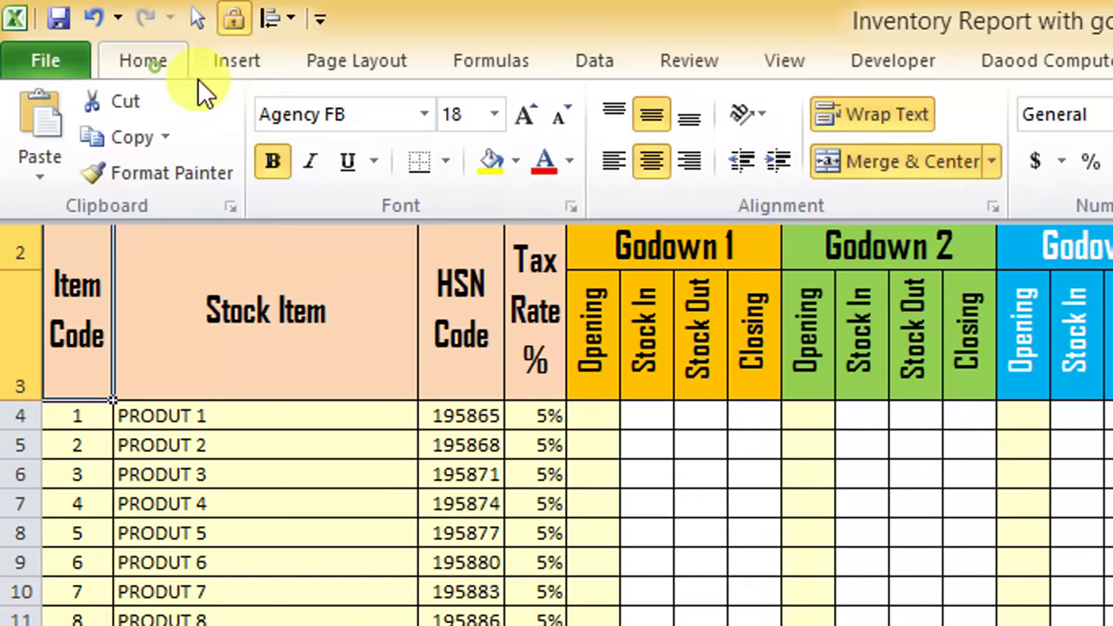
left_click(362, 295)
left_click(949, 68)
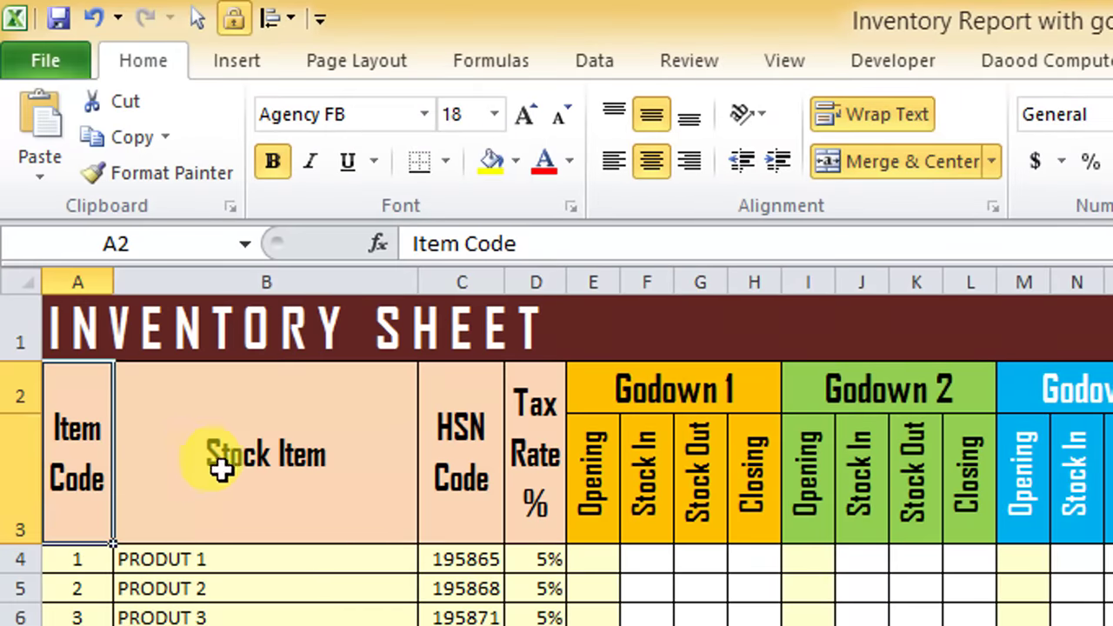
Step: Select the Stock Item, HSN Code, Godown 1 and Godown 2 header cells
left_click(222, 468)
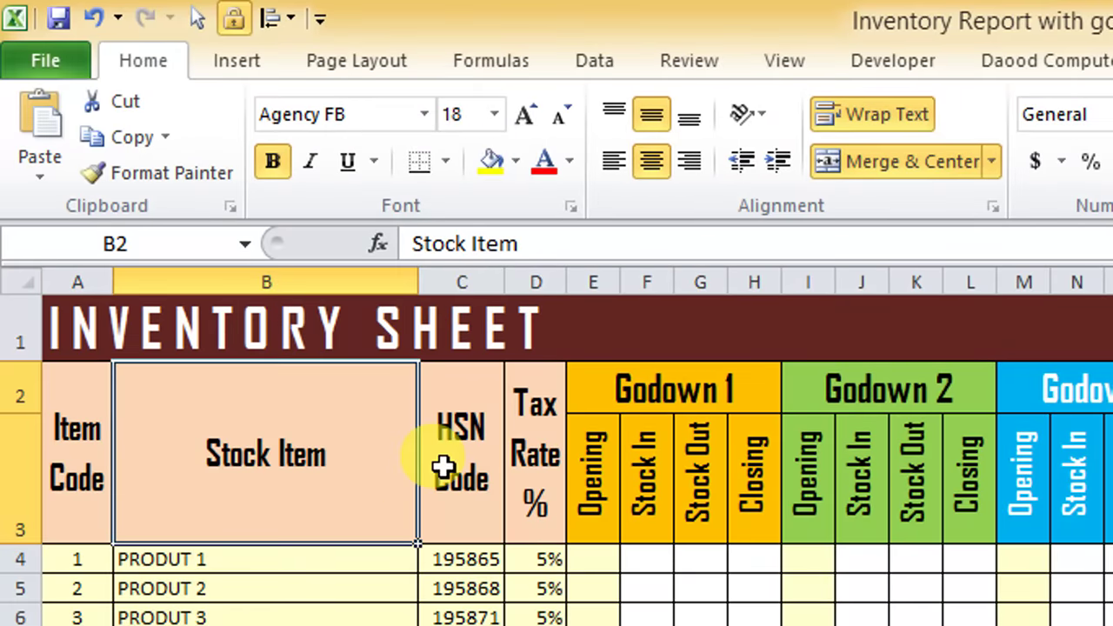
left_click(442, 467)
left_click(621, 391)
left_click(870, 387)
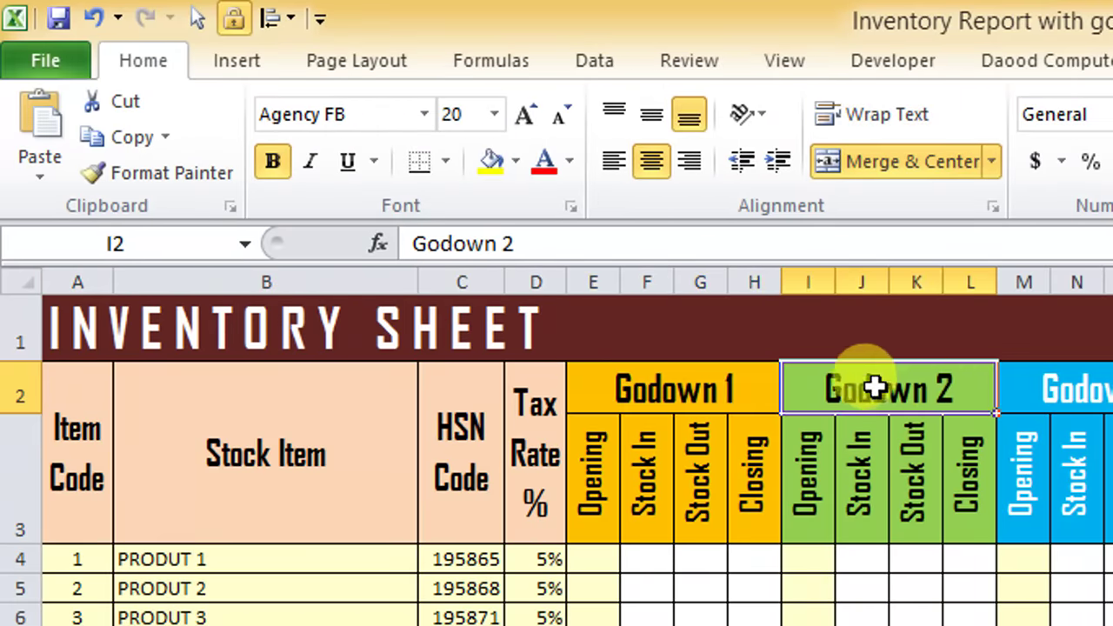
left_click(546, 380)
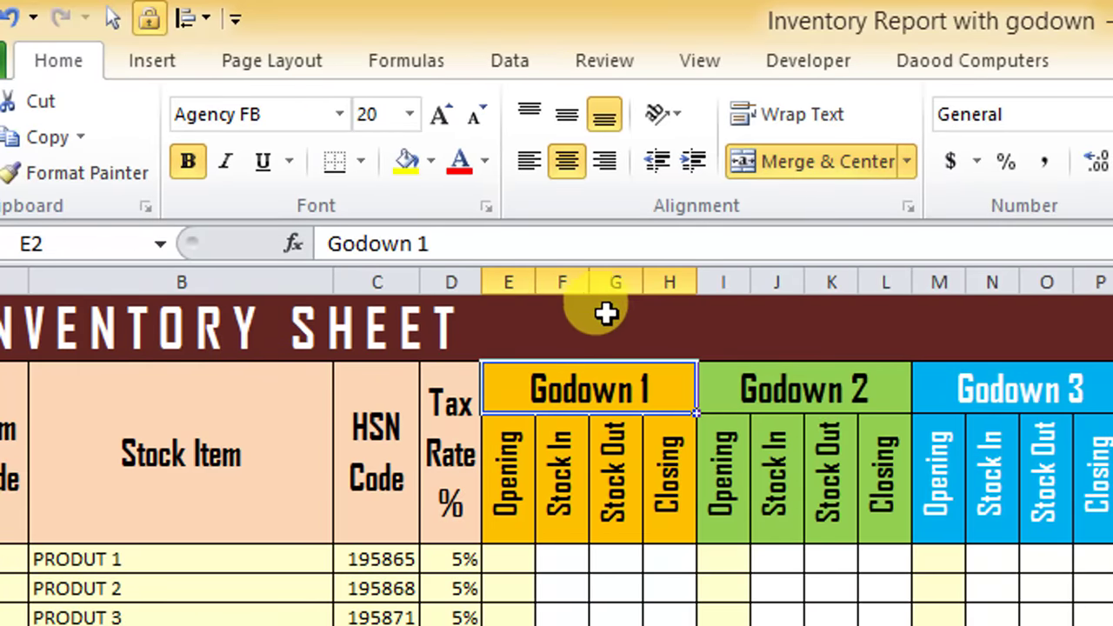
left_click(185, 446)
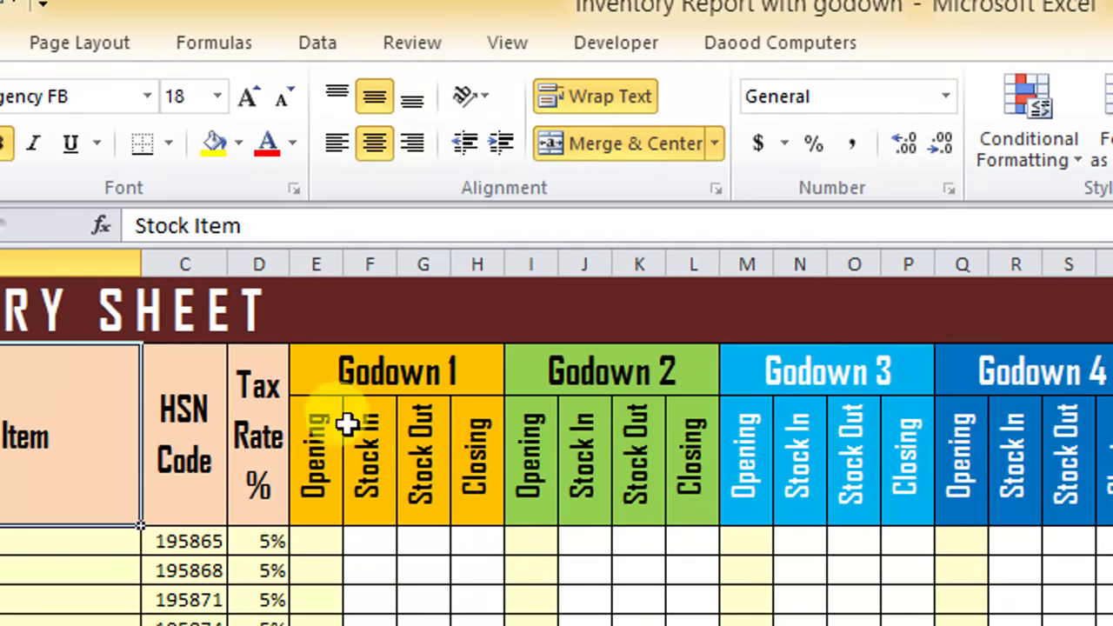
left_click_drag(323, 429, 456, 441)
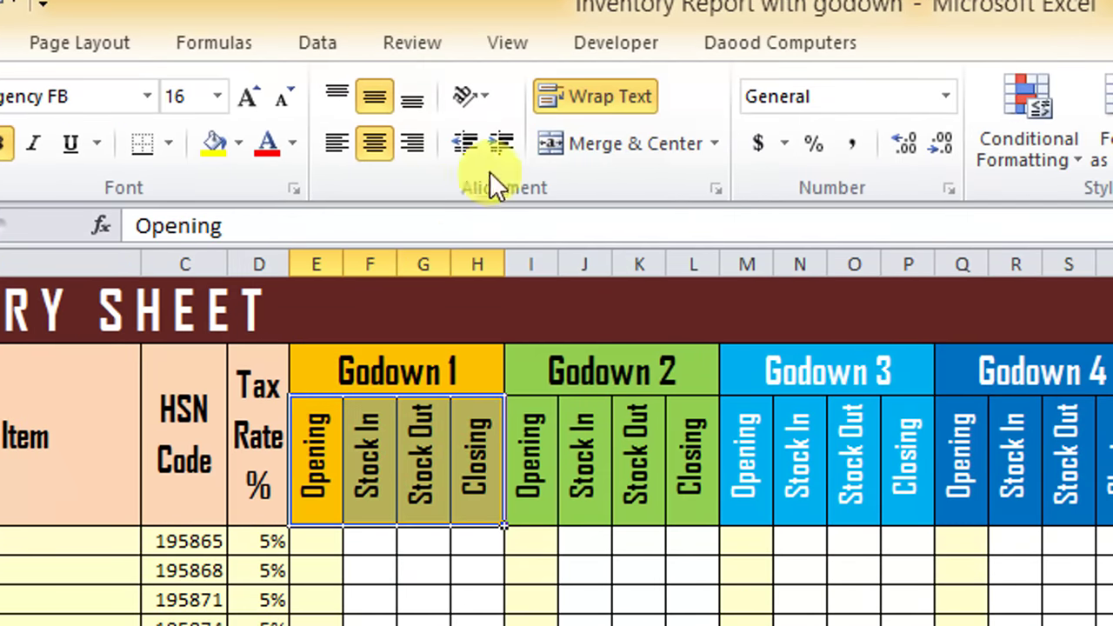
left_click(486, 106)
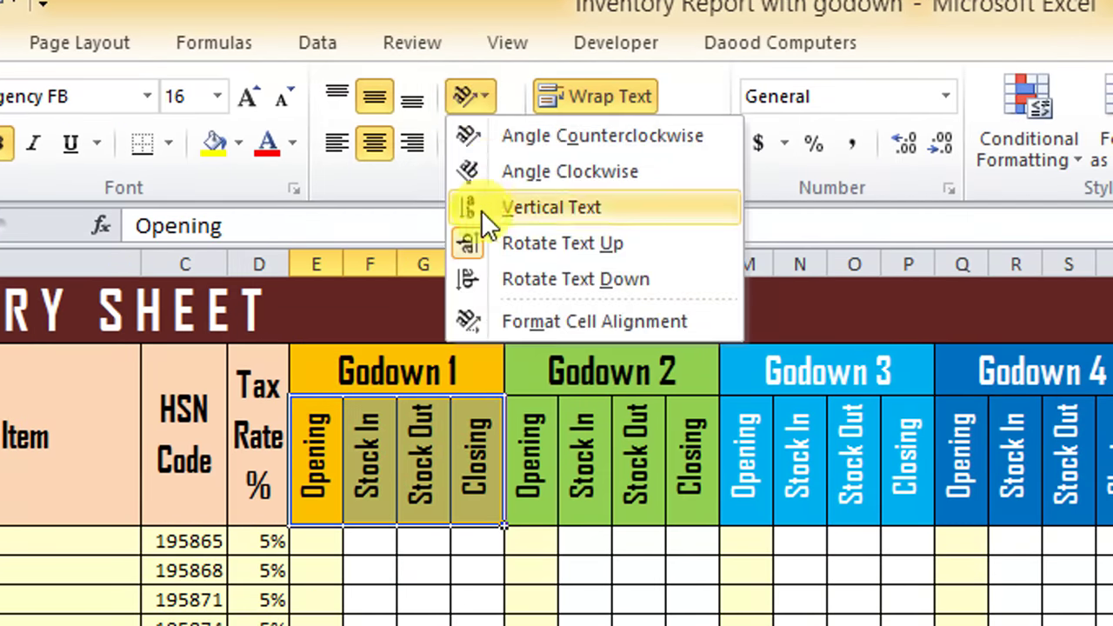
left_click(481, 241)
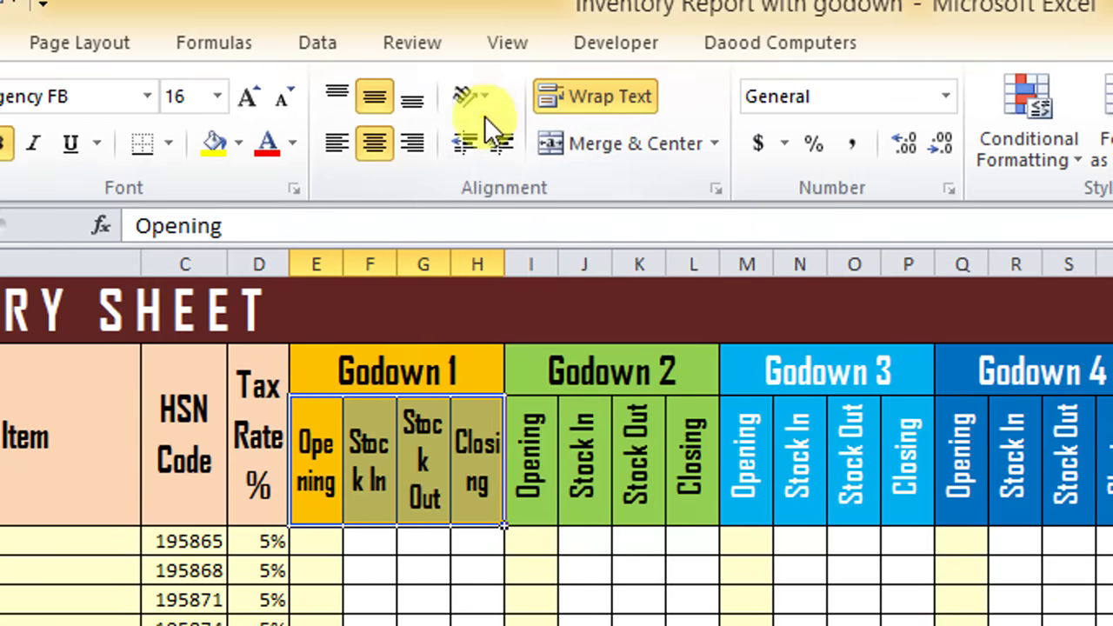
left_click(480, 103)
left_click(474, 240)
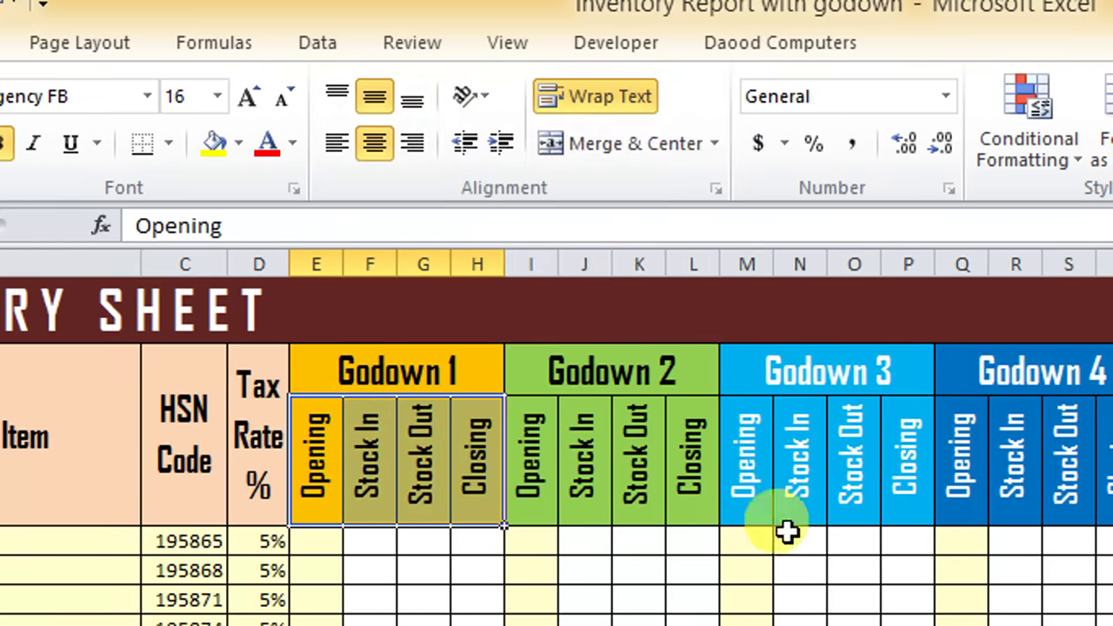
left_click(431, 304)
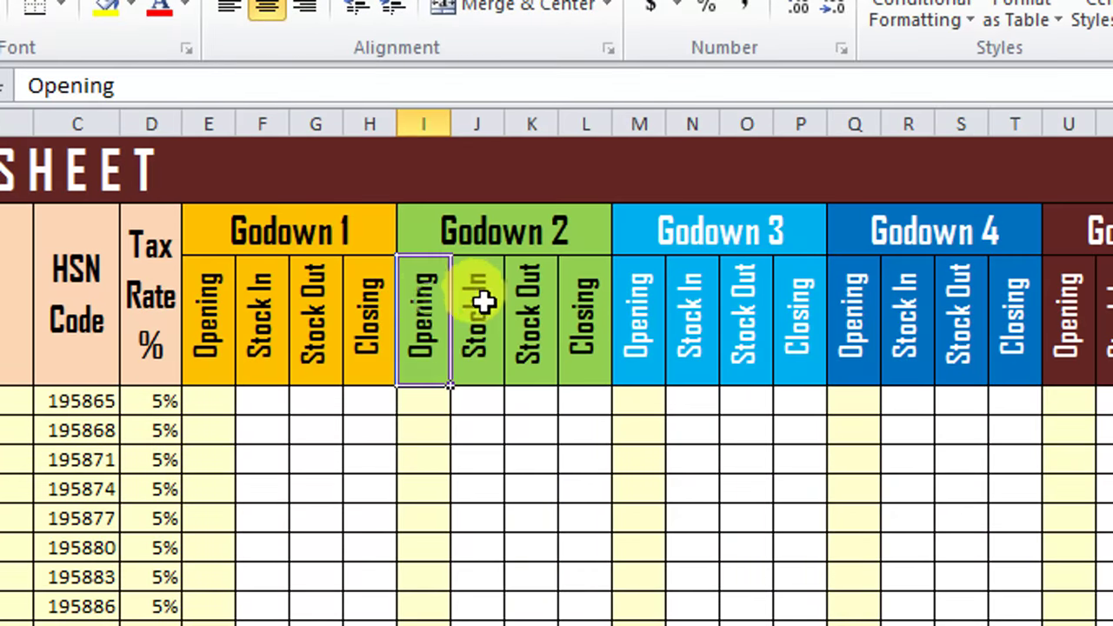
left_click(531, 308)
left_click(586, 313)
left_click(693, 313)
left_click(909, 320)
left_click(959, 318)
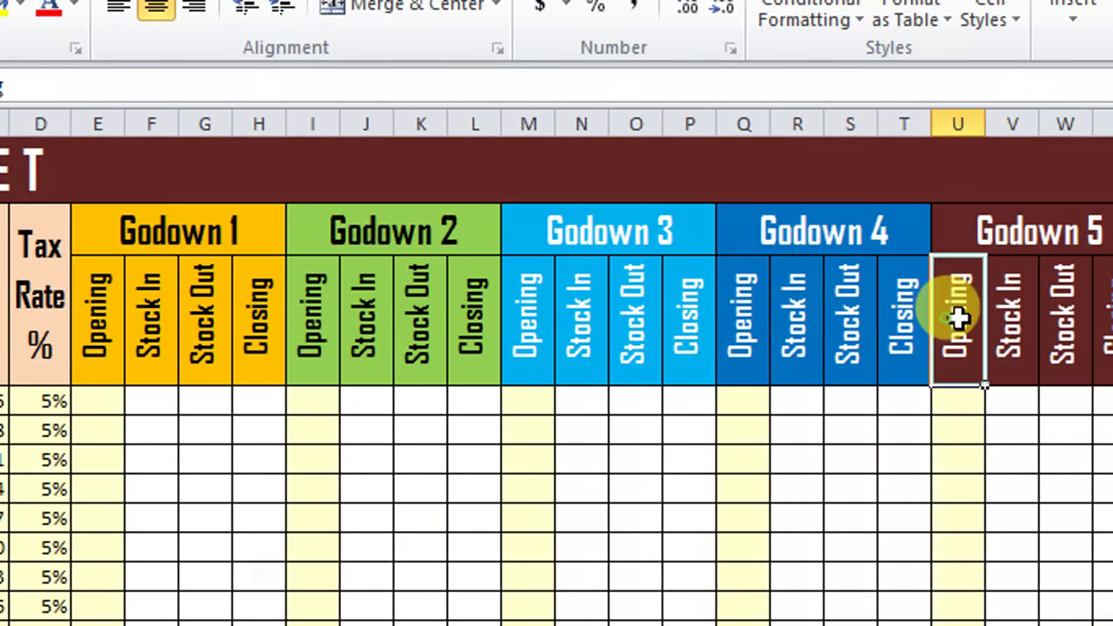
left_click(939, 318)
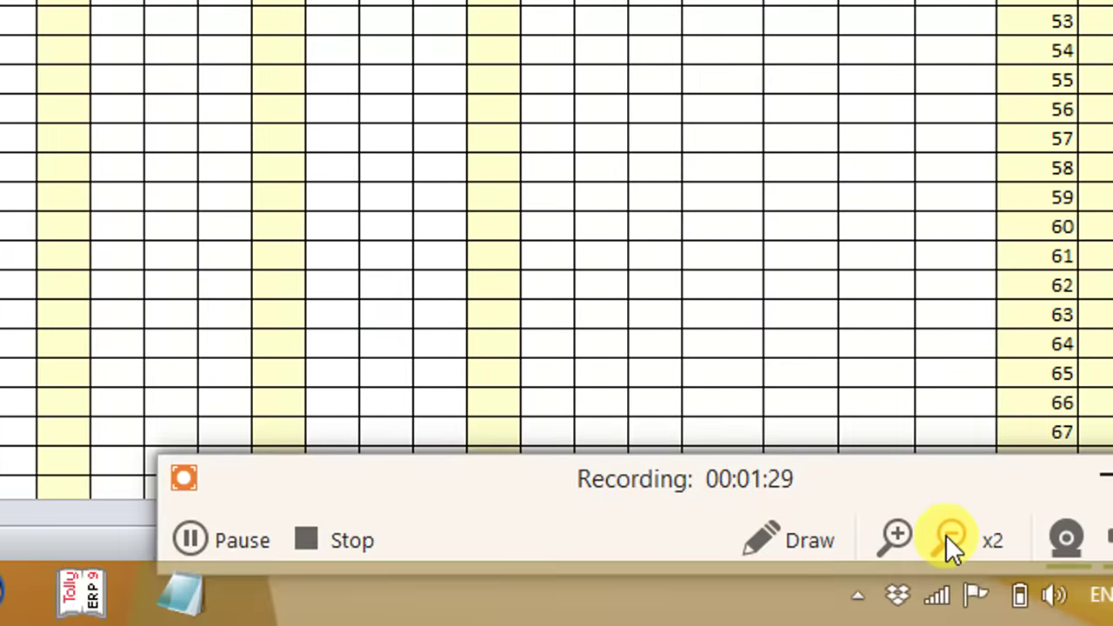
Step: Check the Godown 5 Stock Out heading and select the product name, HSN code and tax rate ranges
left_click(955, 582)
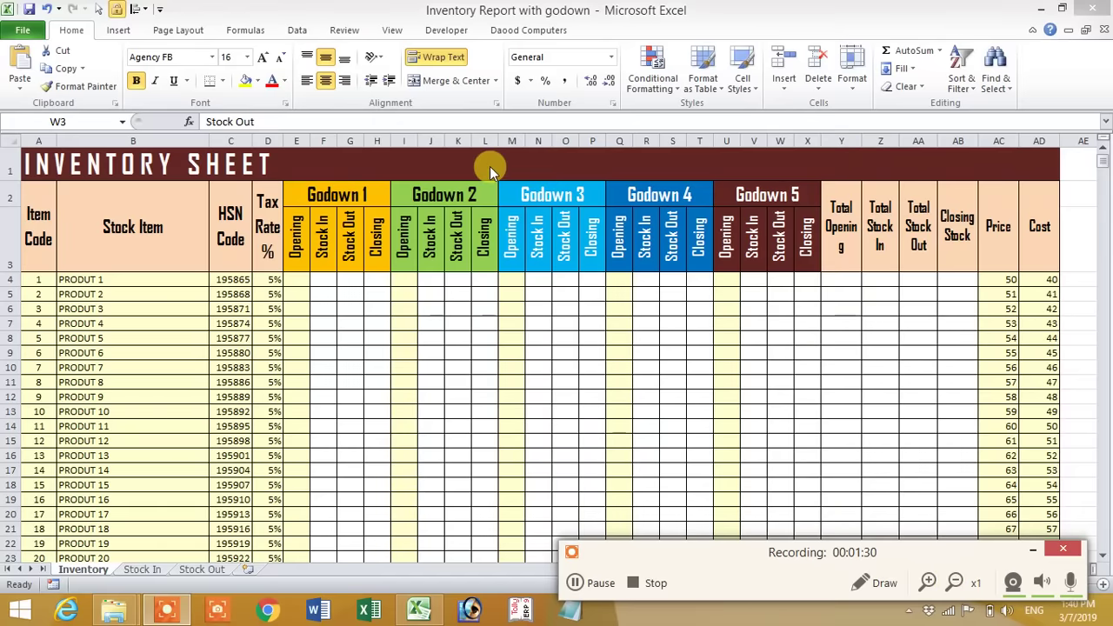
key("F2")
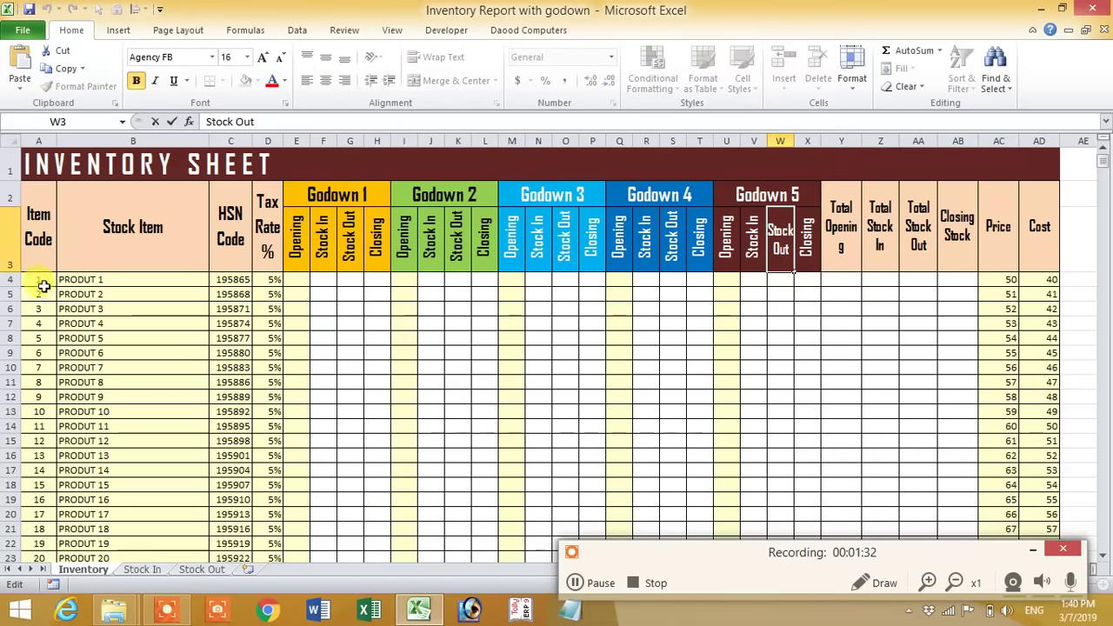
left_click(402, 324)
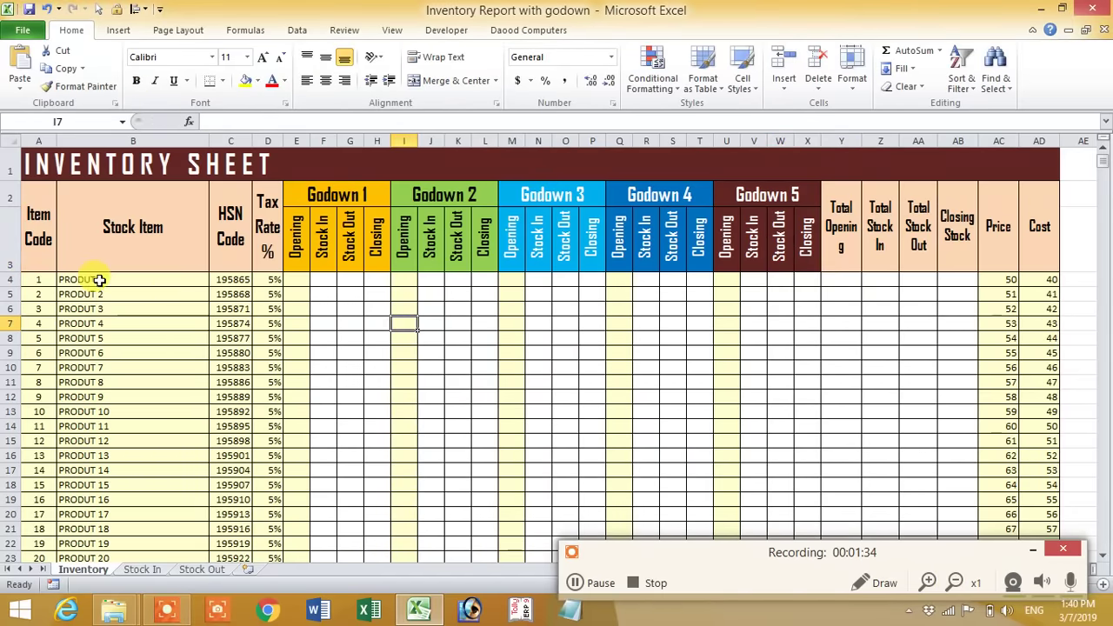
left_click_drag(99, 279, 96, 499)
left_click_drag(37, 281, 35, 441)
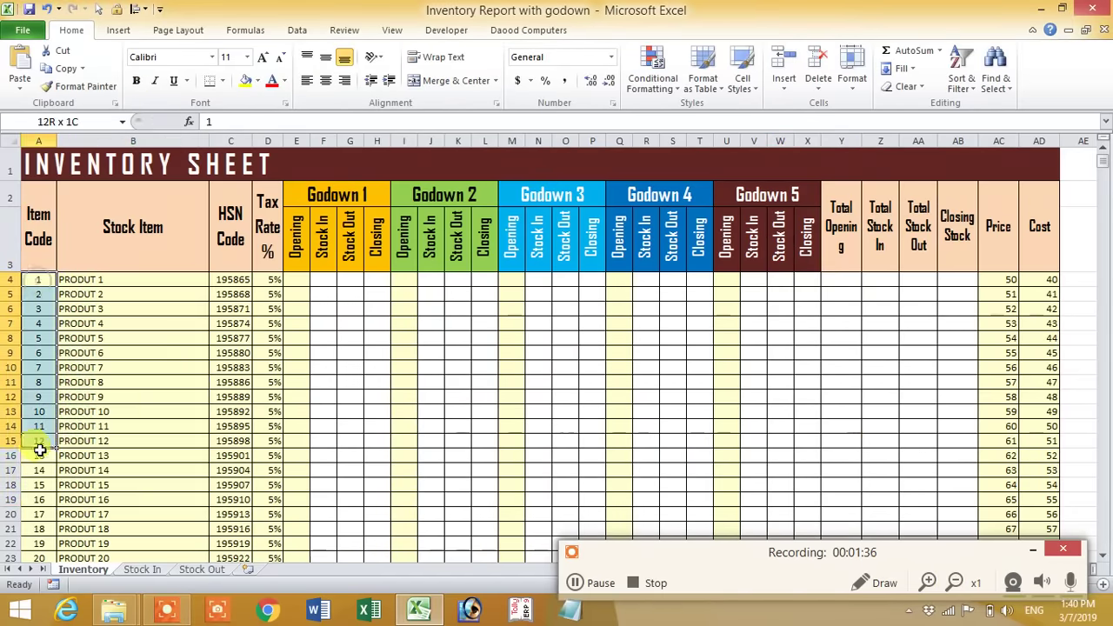
left_click_drag(144, 281, 140, 441)
left_click_drag(233, 279, 233, 441)
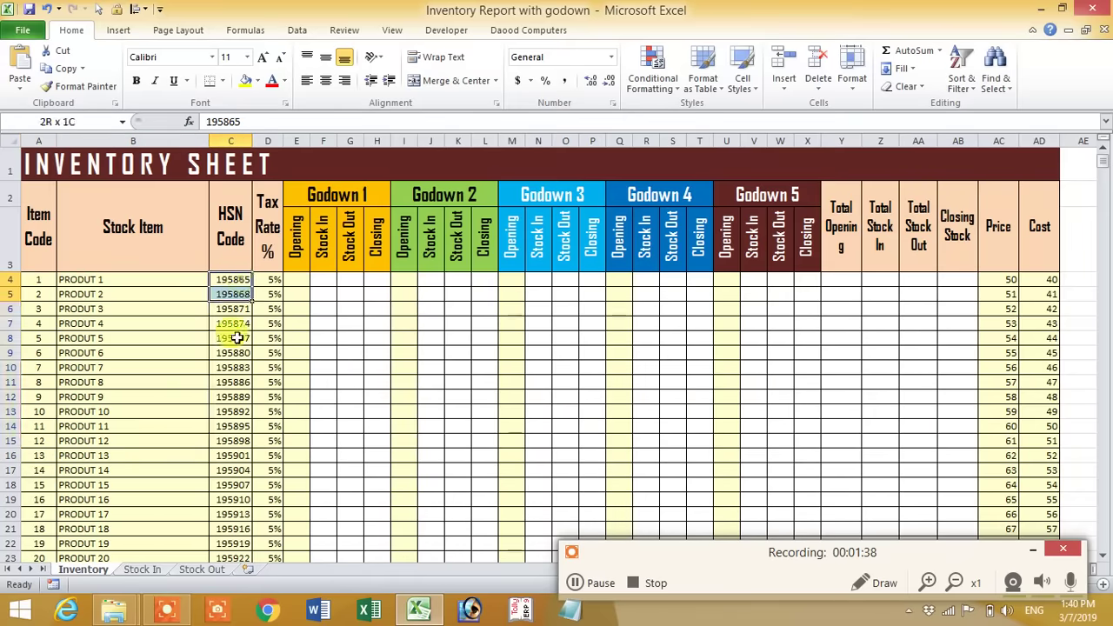
left_click_drag(274, 279, 274, 463)
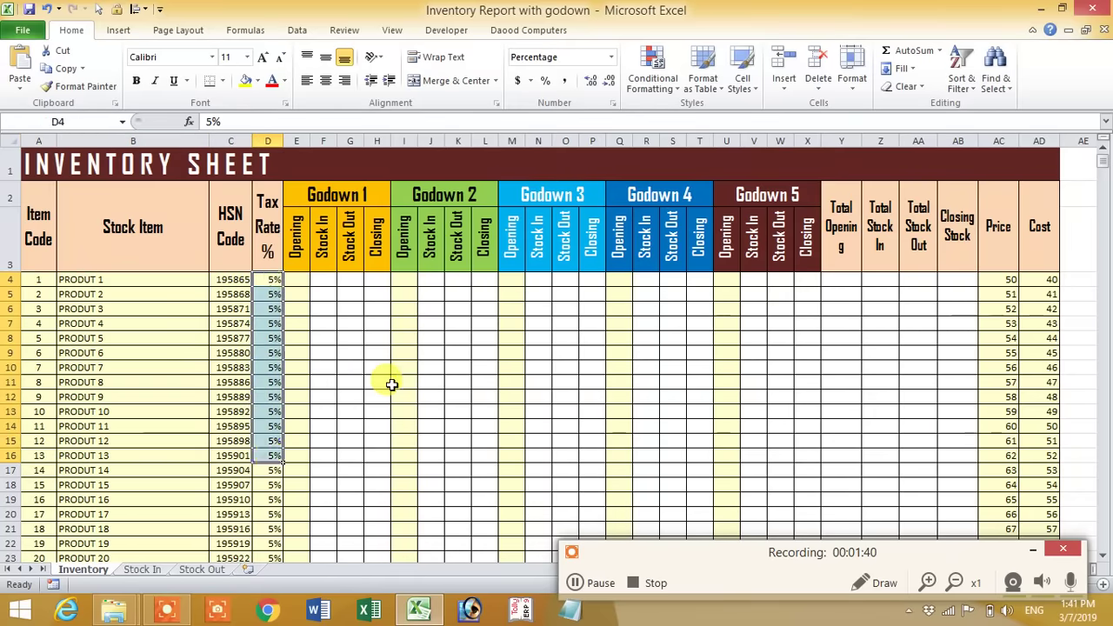
Step: Enter 10 in E4 and I4 and fill it down the Godown 1 and 2 Opening columns
left_click(296, 279)
type("10")
key("Return")
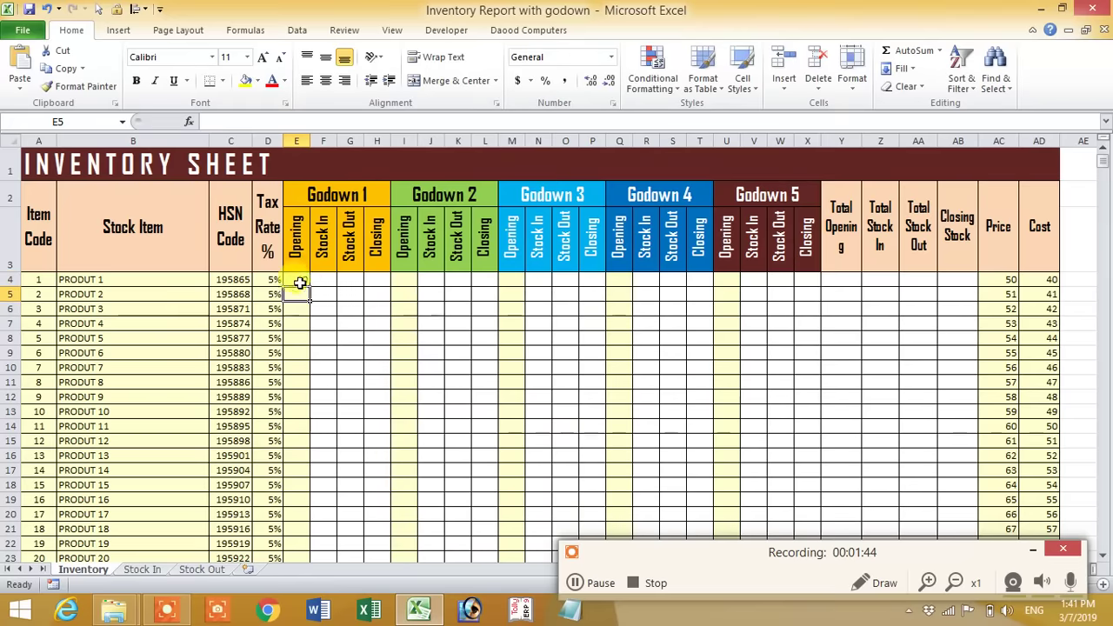
double_click(311, 286)
left_click(411, 278)
type("10")
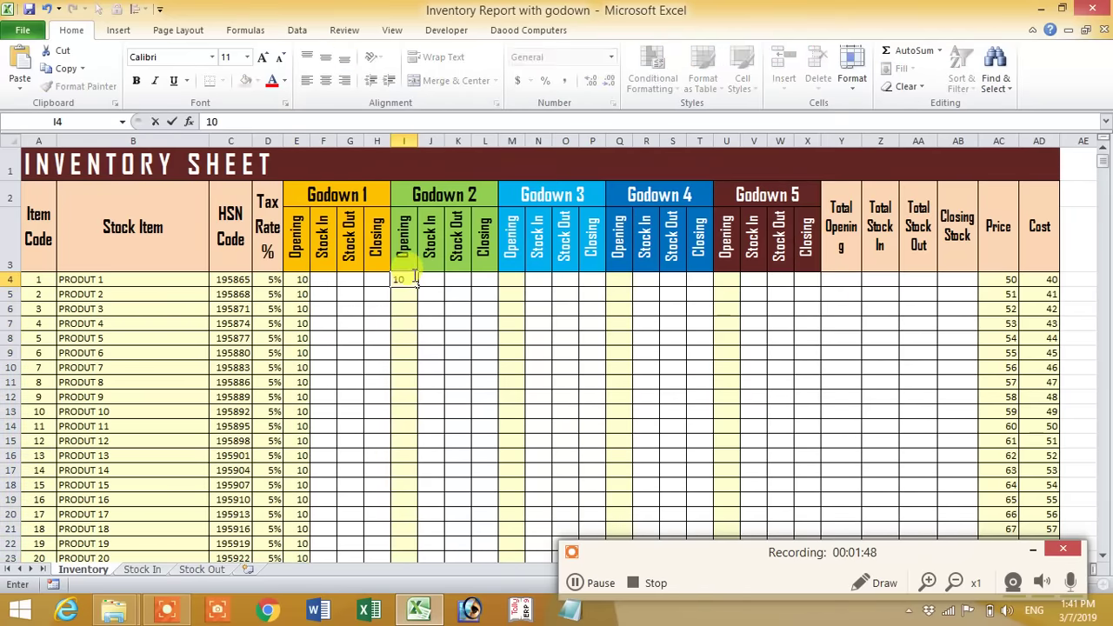
double_click(418, 285)
Step: Enter 10 in M4 and Q4 and fill it down the Godown 3 and 4 Opening columns
left_click(505, 278)
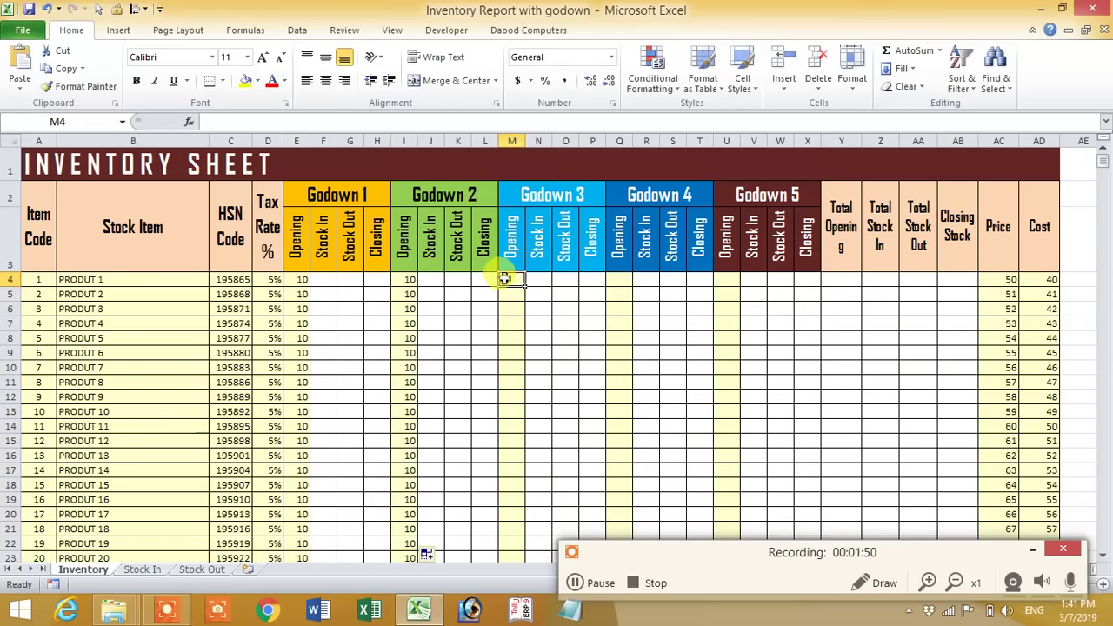
type("10")
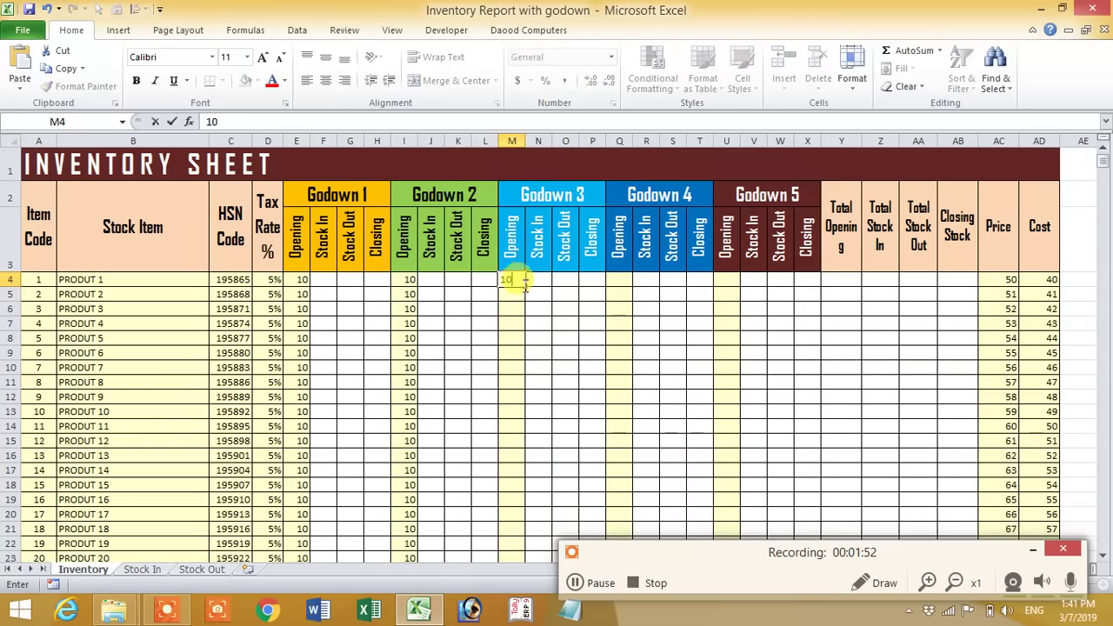
double_click(525, 287)
left_click(621, 280)
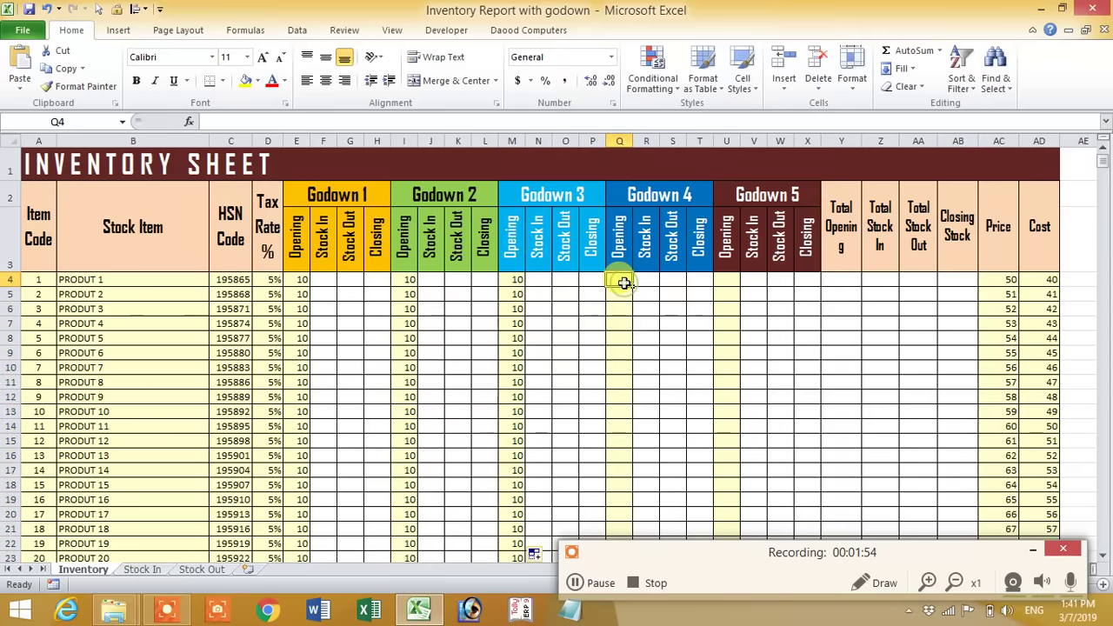
type("10")
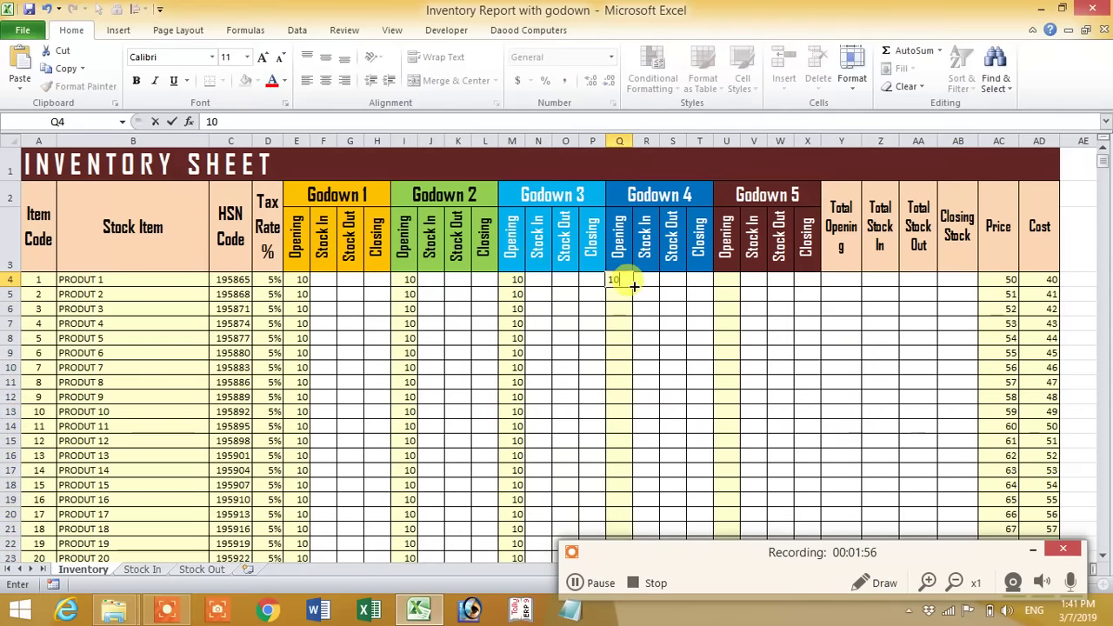
double_click(634, 286)
Step: Enter 20 in U4 and fill it down the Godown 5 Opening column
left_click(729, 279)
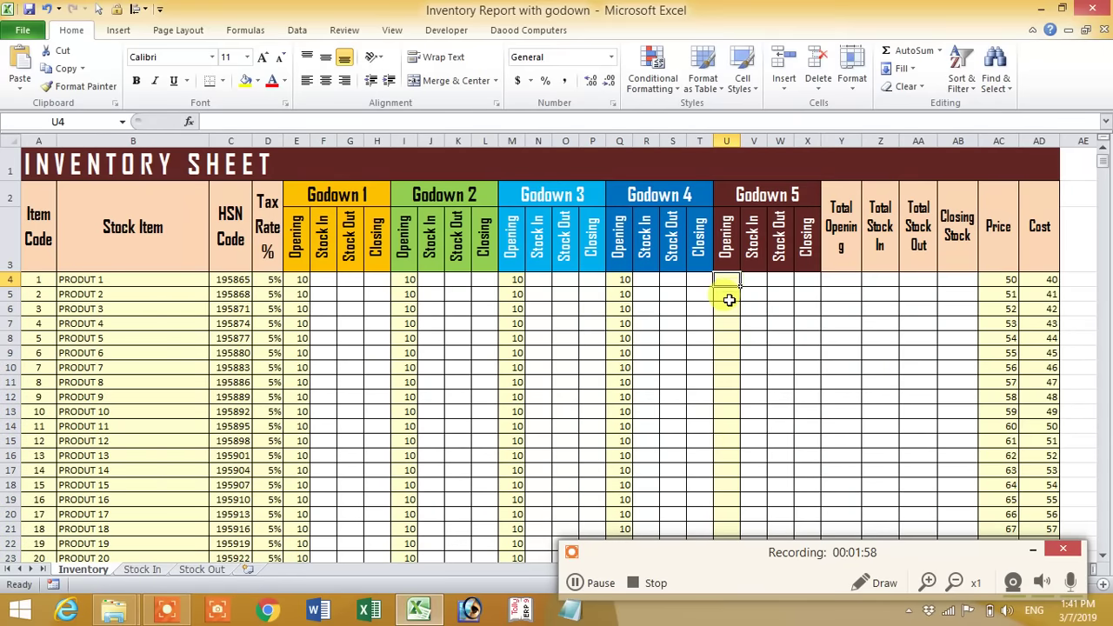
type("20")
key("Return")
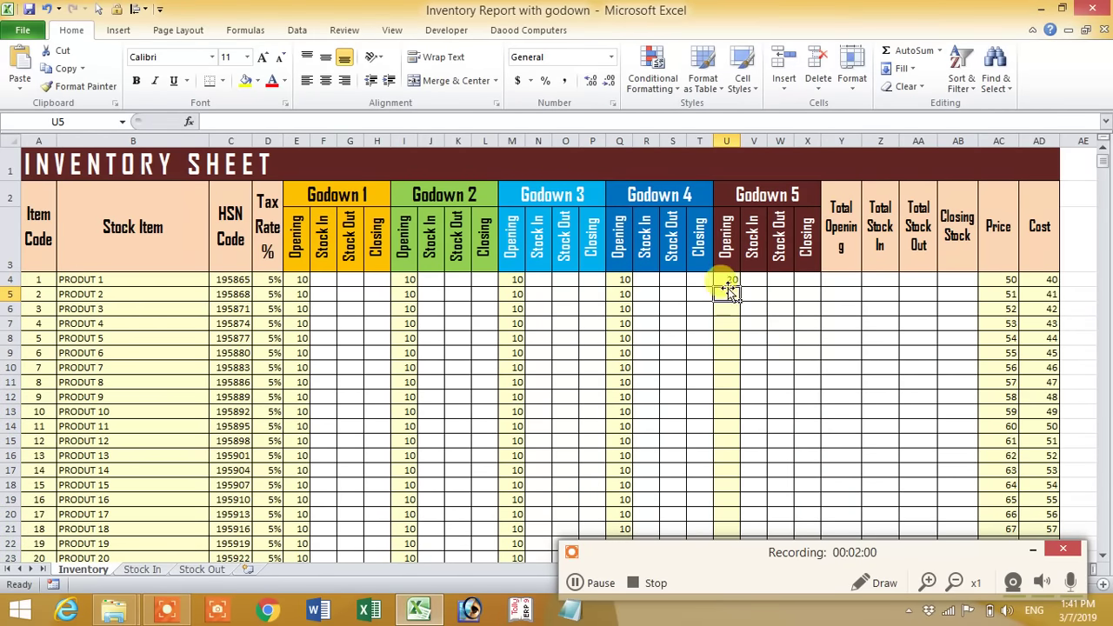
double_click(739, 286)
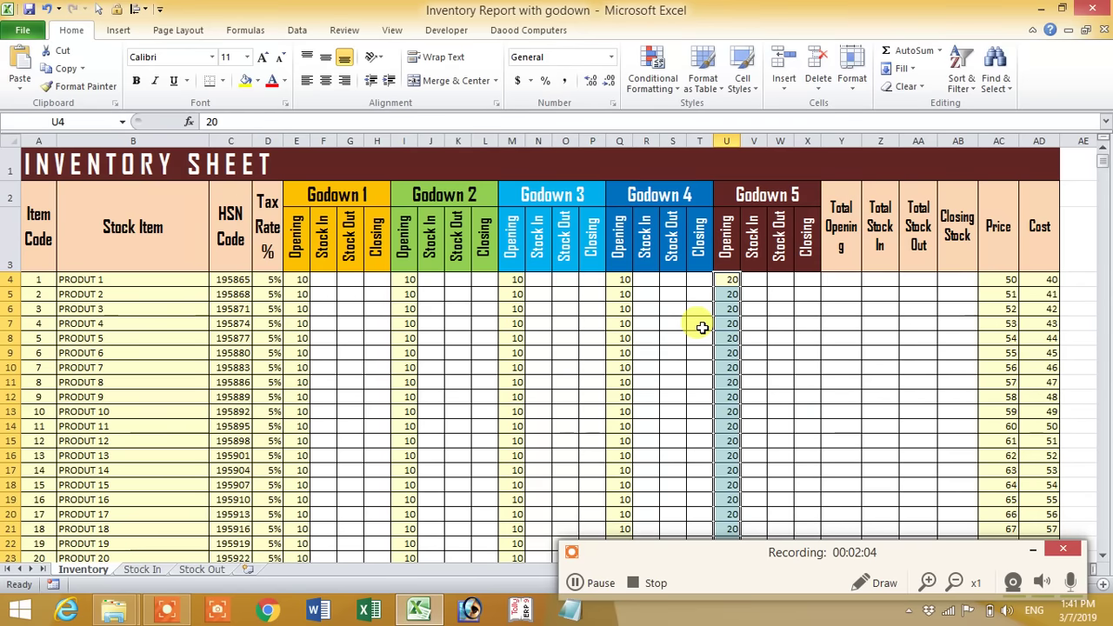
left_click(842, 284)
Step: Enter the formula =E4+I4+M4+Q4+U4 in Total Opening cell Y4
type("=")
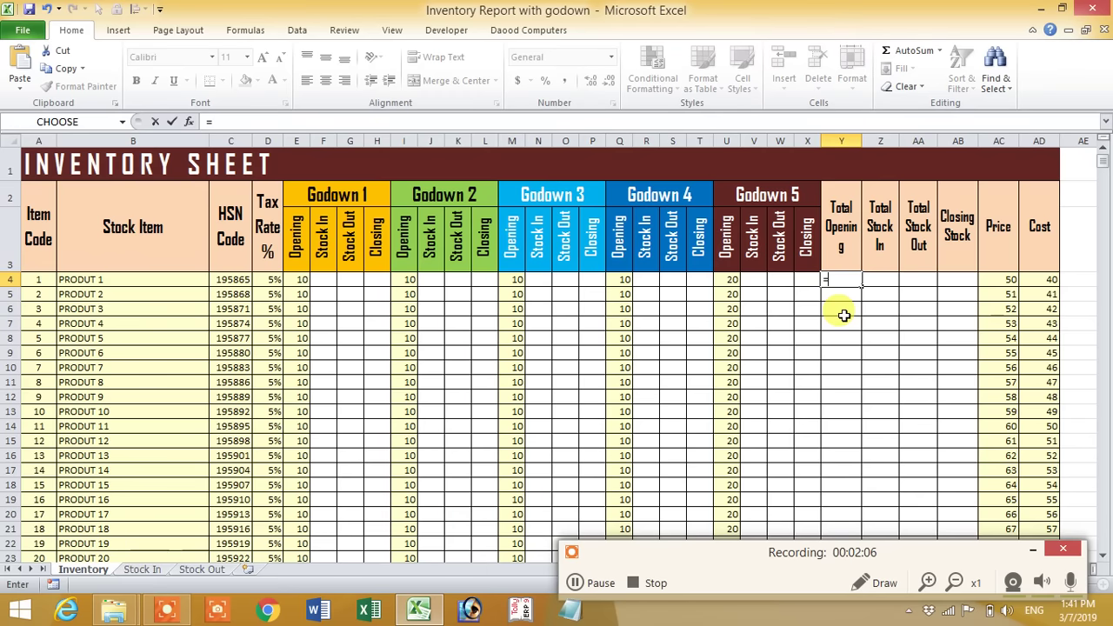
type("E4+")
left_click(518, 279)
type("+")
left_click(627, 279)
type("+")
left_click(729, 279)
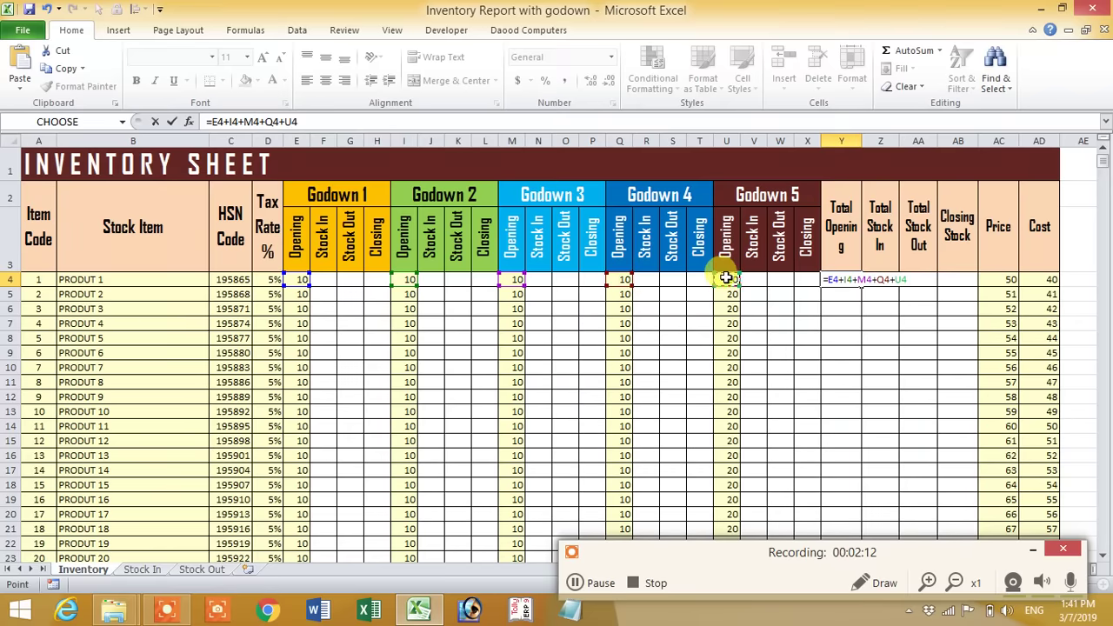
key("Return")
Step: Fill the Y4 formula down to PRODUT 2000 and scroll to confirm 60 per row
left_click(849, 280)
double_click(861, 287)
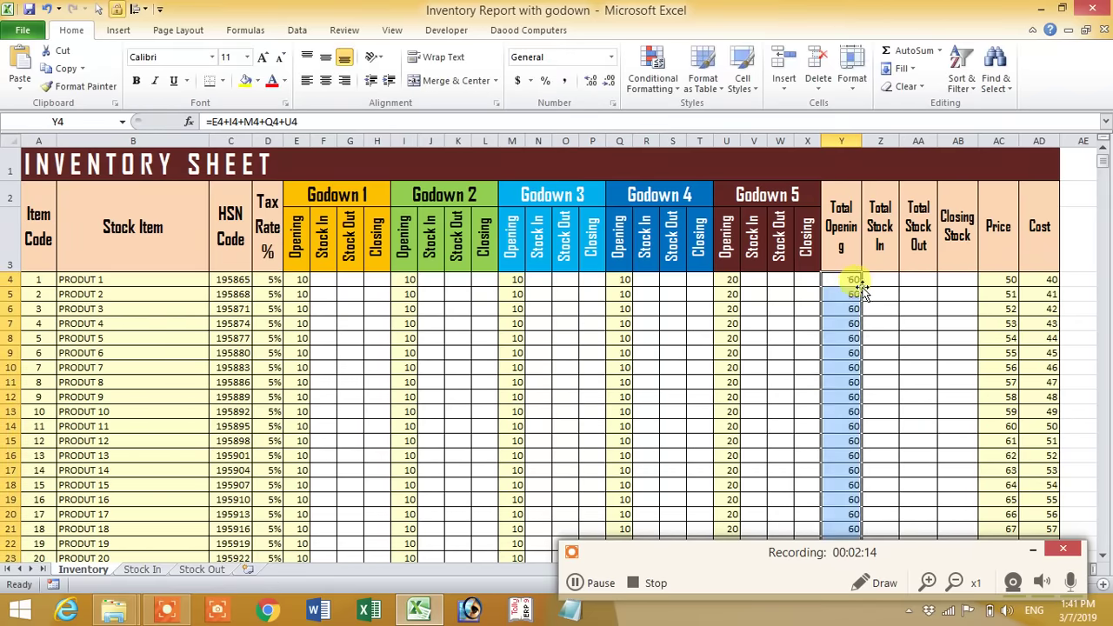
left_click(843, 278)
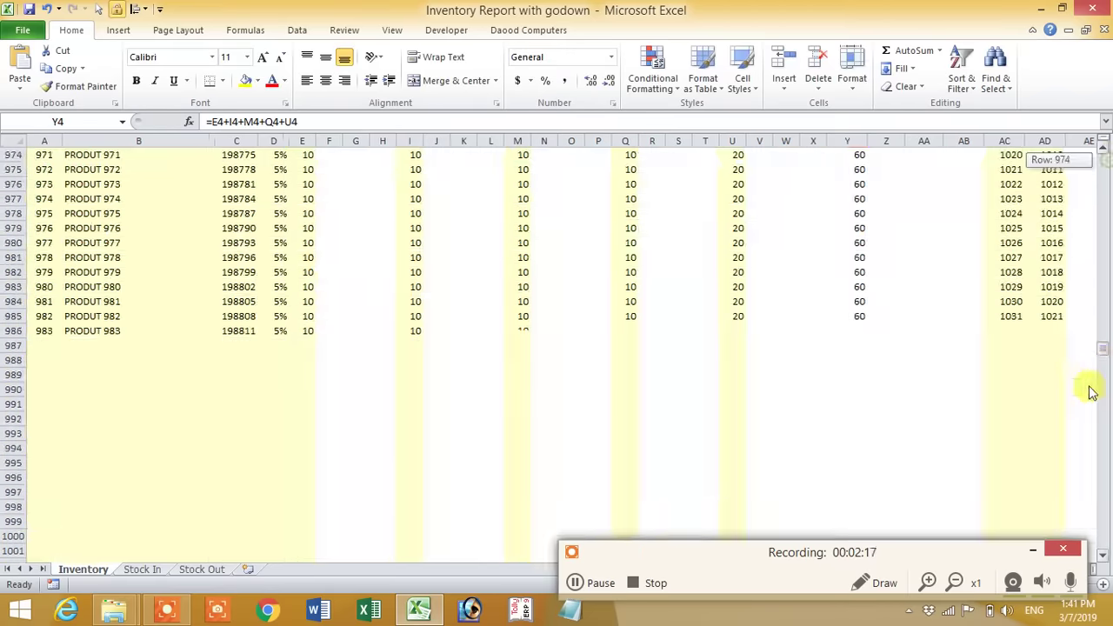
left_click_drag(1106, 166, 1103, 522)
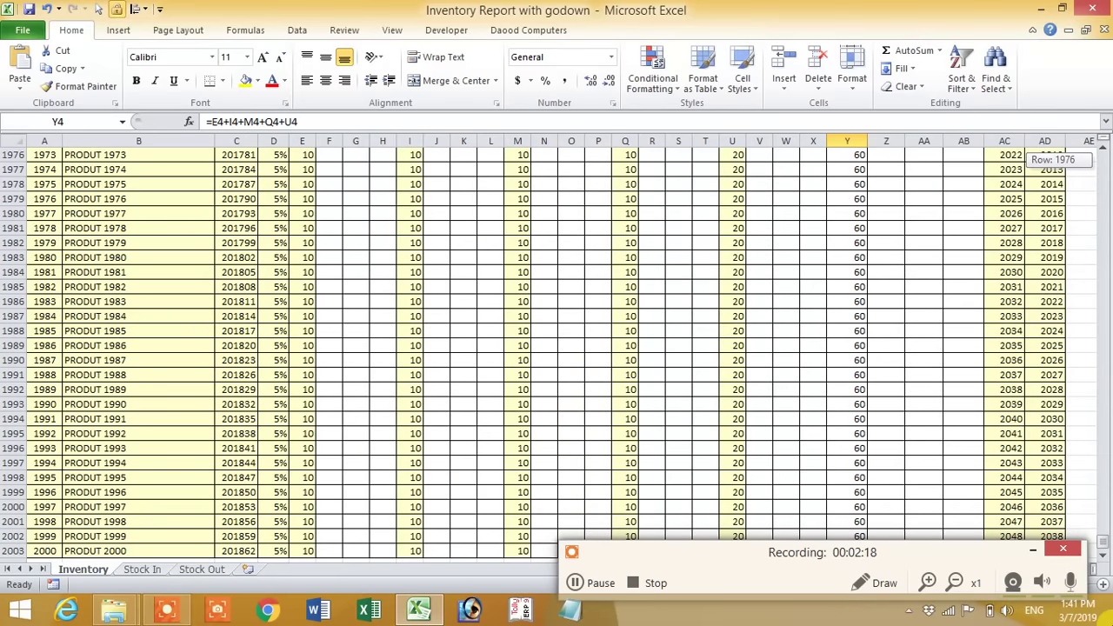
scroll(234, 505, "down", 4)
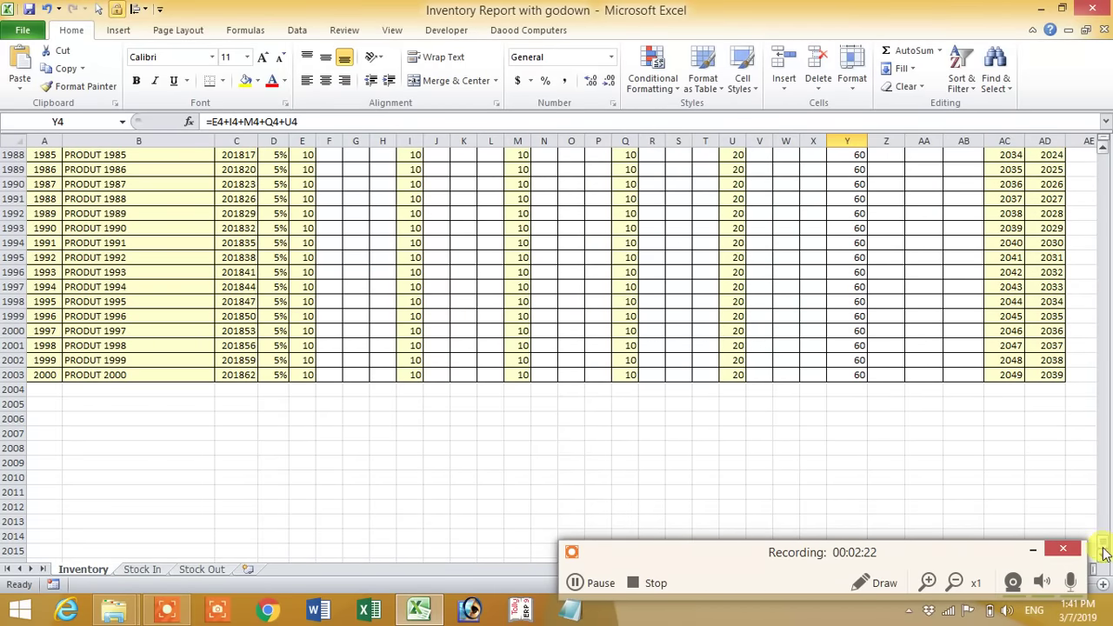
left_click_drag(1103, 548, 1103, 161)
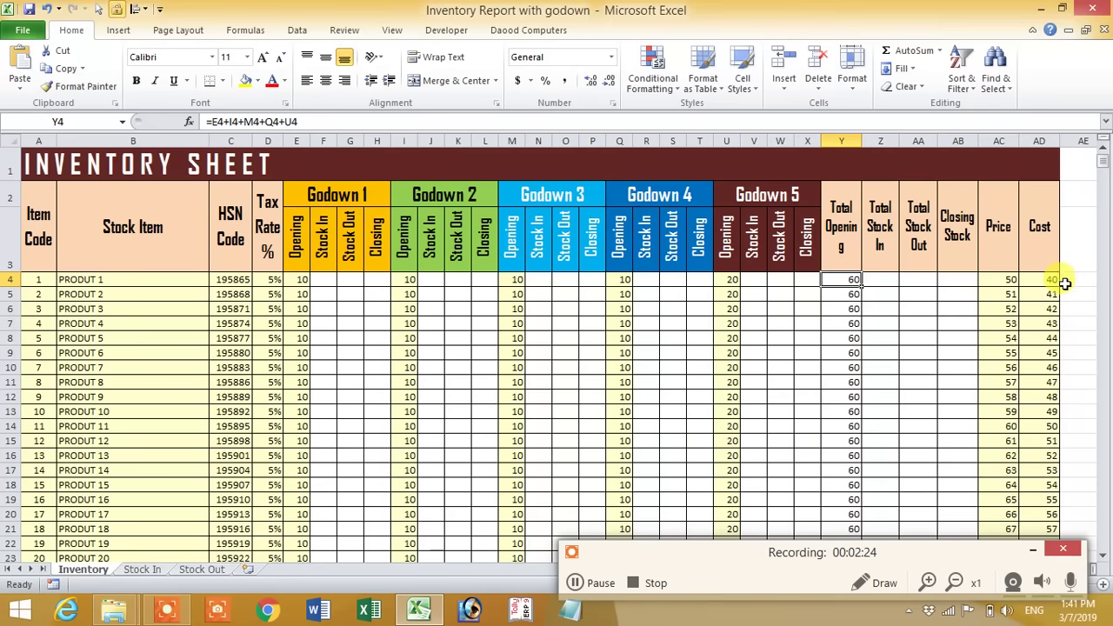
left_click(1065, 282)
Step: Freeze Panes so the header rows stay fixed while scrolling
left_click(389, 30)
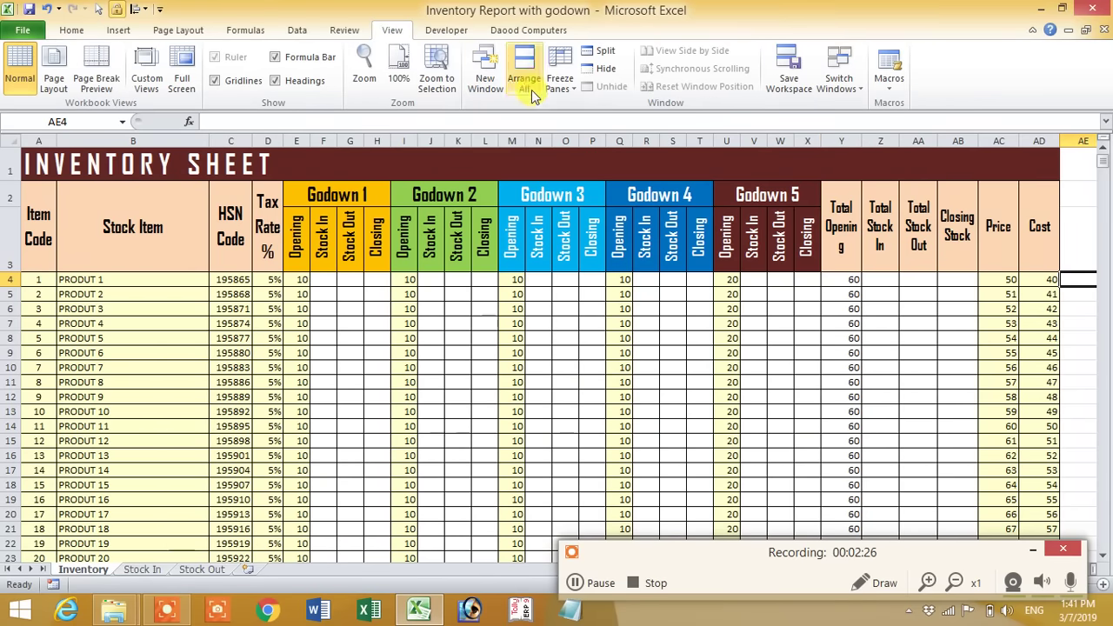
left_click(560, 80)
left_click(590, 120)
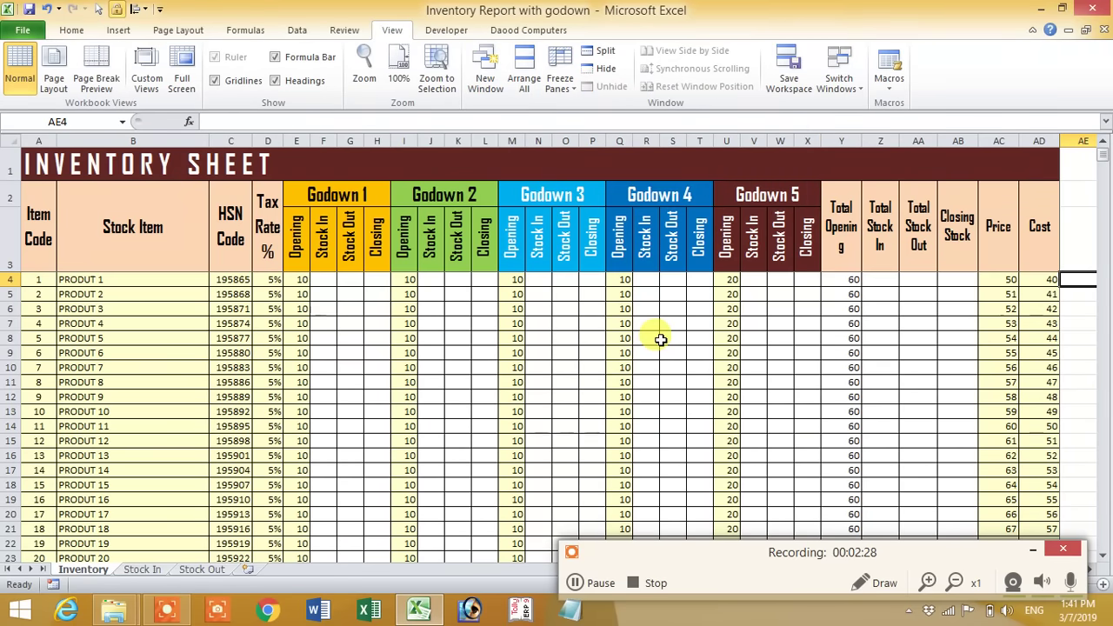
scroll(661, 346, "down", 1)
scroll(660, 346, "up", 1)
Step: Copy Y4's formula across to AB4, then fill Z4:AB4 down every product row
left_click(832, 280)
left_click_drag(857, 291, 967, 287)
left_click(883, 279)
left_click_drag(887, 280, 959, 279)
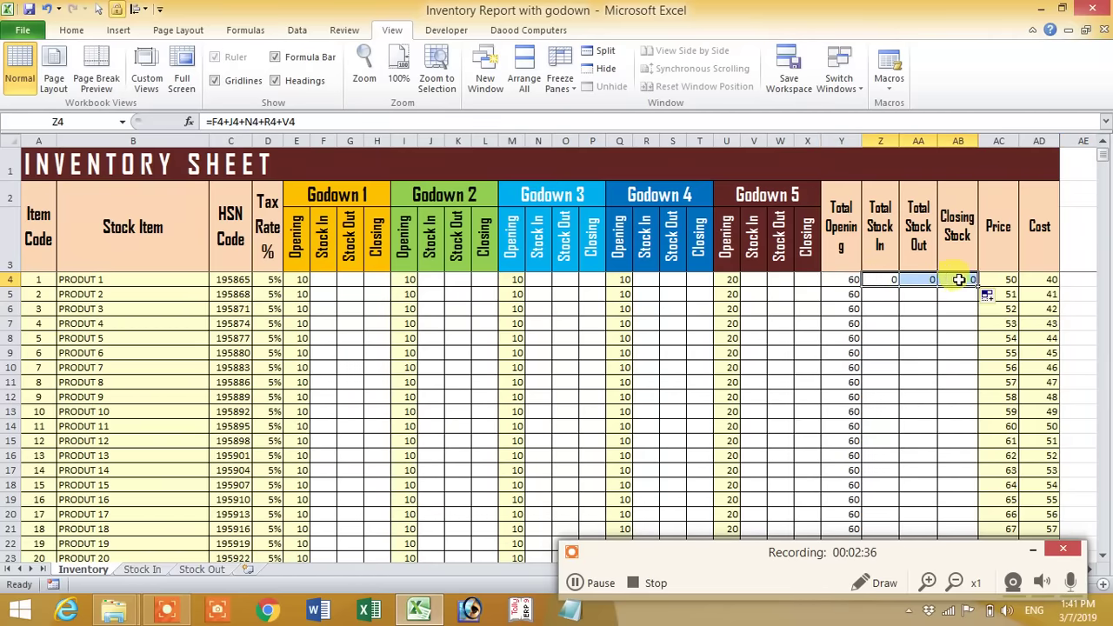
double_click(976, 285)
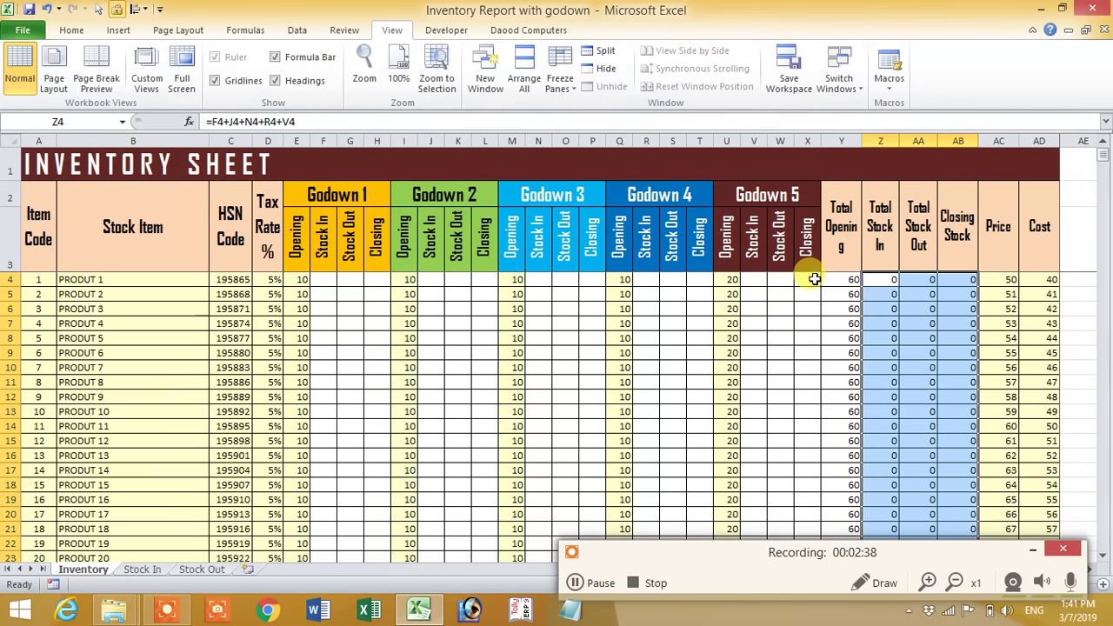
left_click(814, 279)
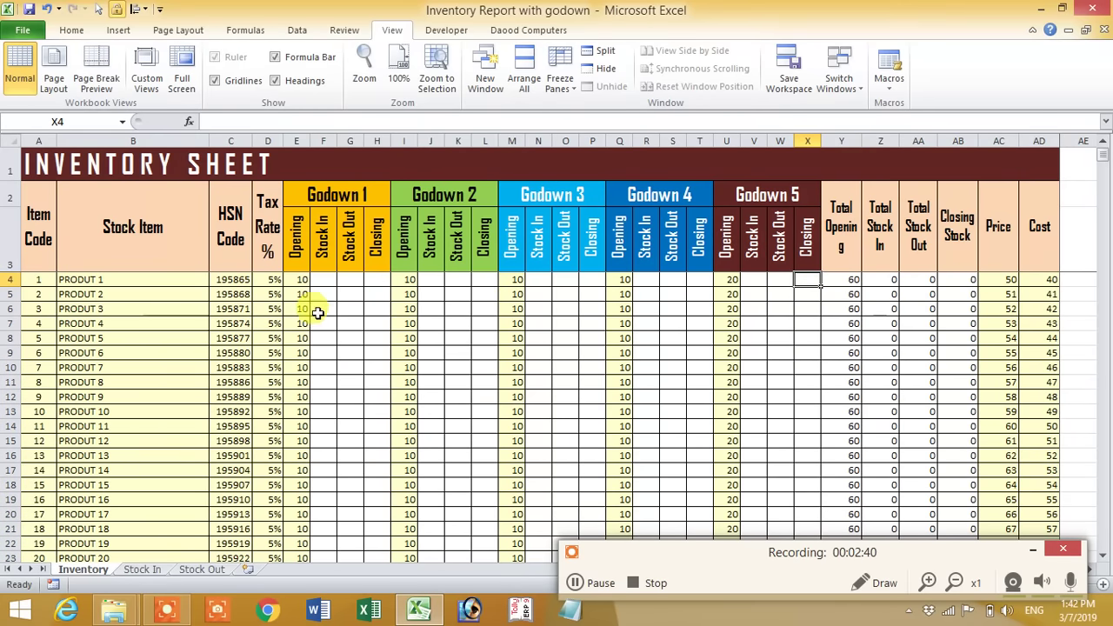
left_click_drag(323, 279, 323, 455)
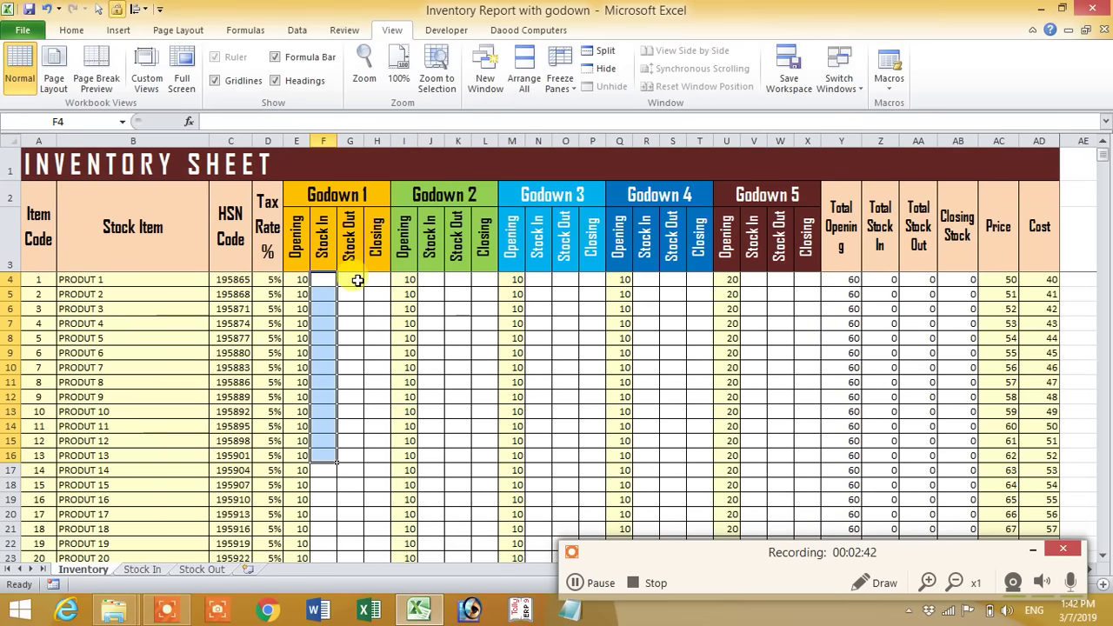
left_click_drag(351, 280, 355, 415)
left_click(382, 283)
left_click_drag(382, 282, 370, 402)
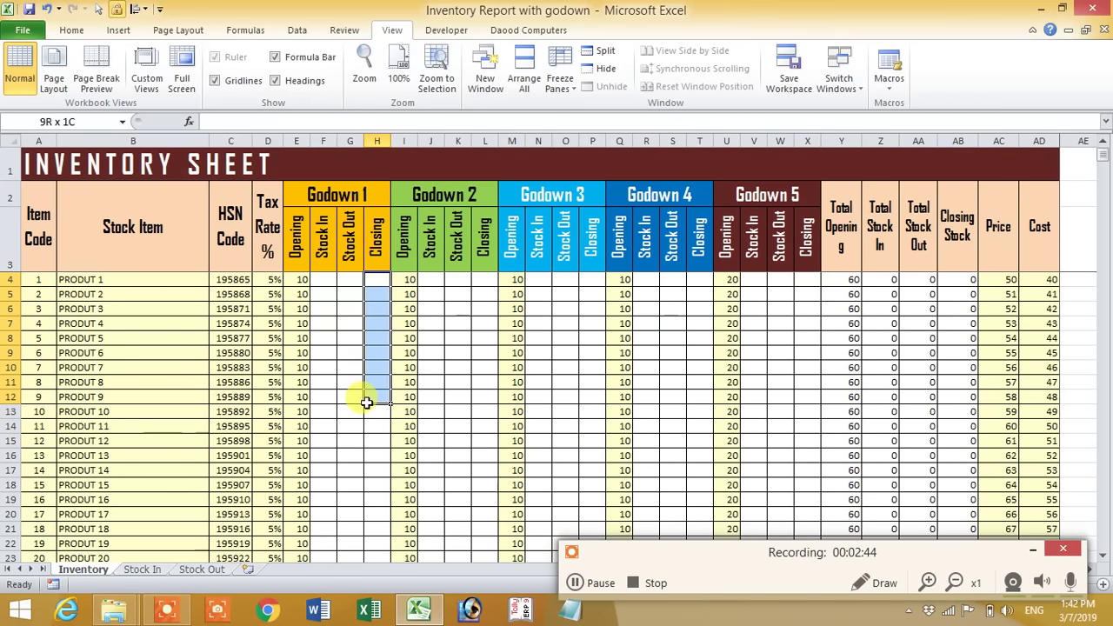
left_click(382, 277)
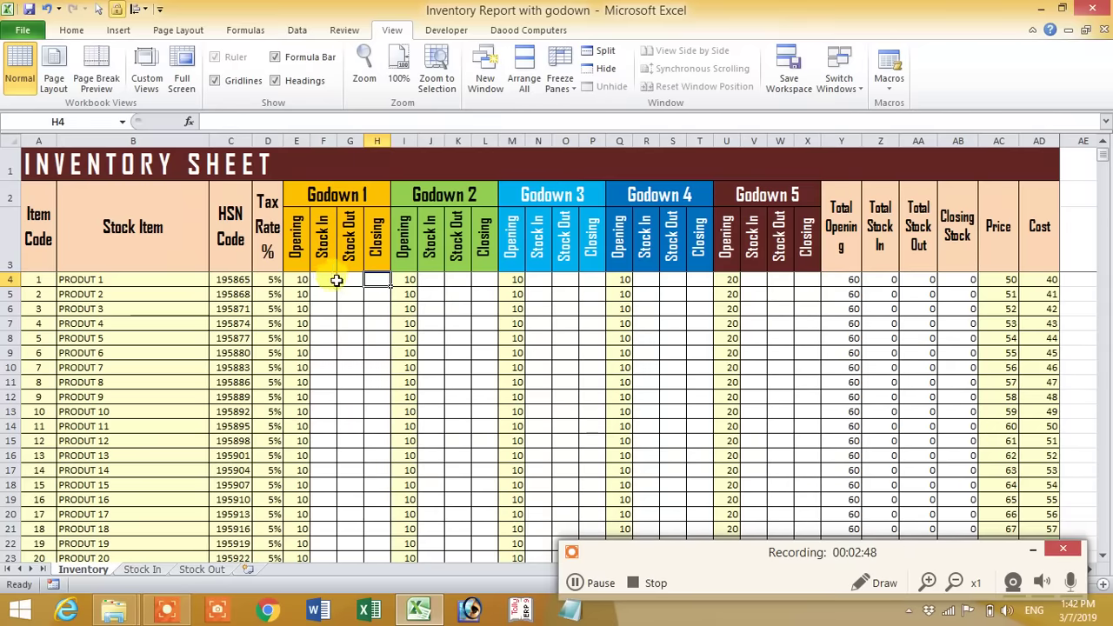
left_click_drag(332, 279, 322, 367)
left_click_drag(350, 281, 343, 404)
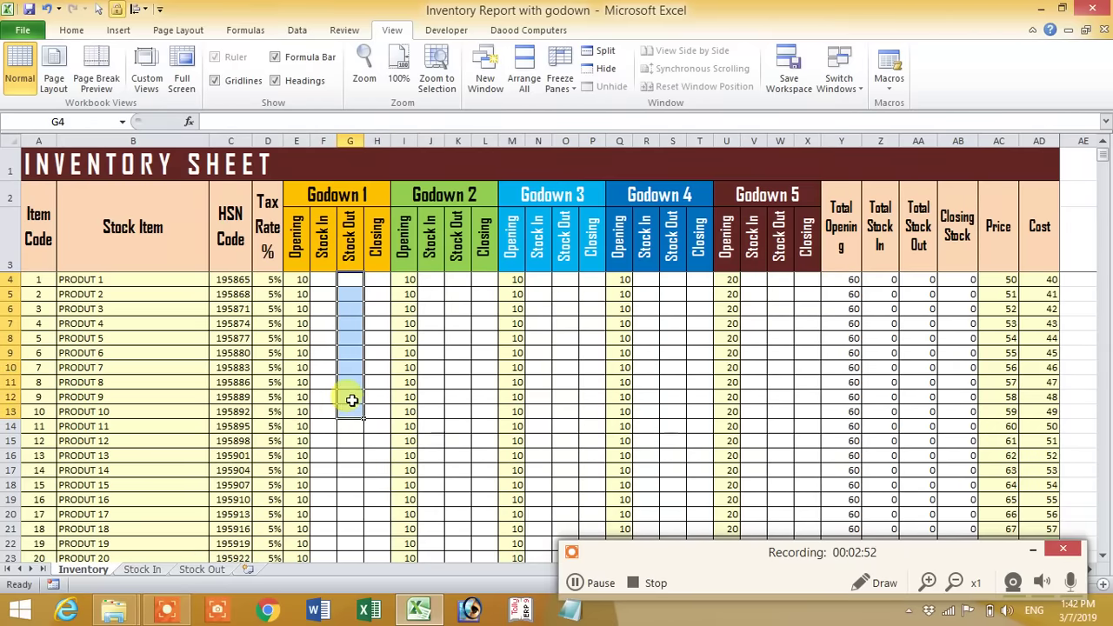
left_click(365, 193)
left_click(539, 193)
left_click(648, 193)
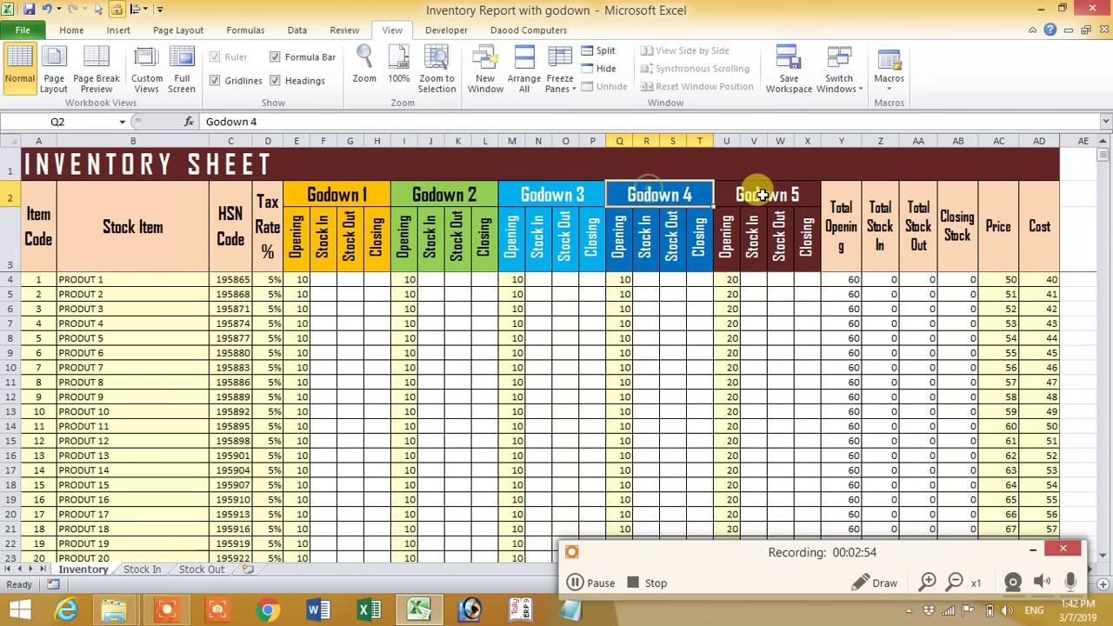
left_click(762, 195)
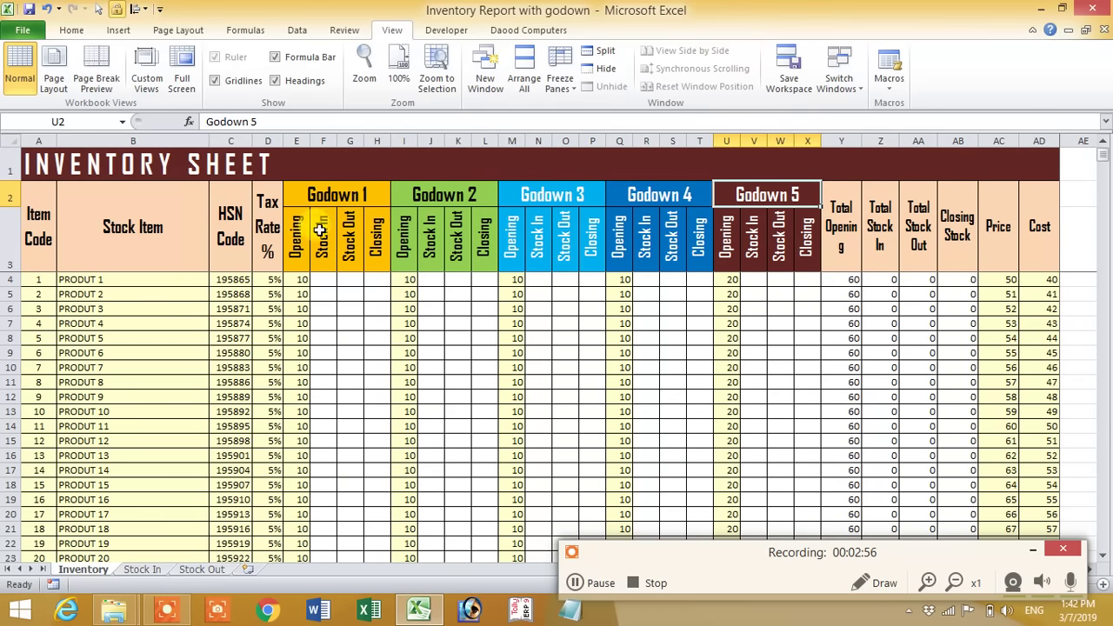
left_click(347, 194)
left_click_drag(348, 194, 748, 193)
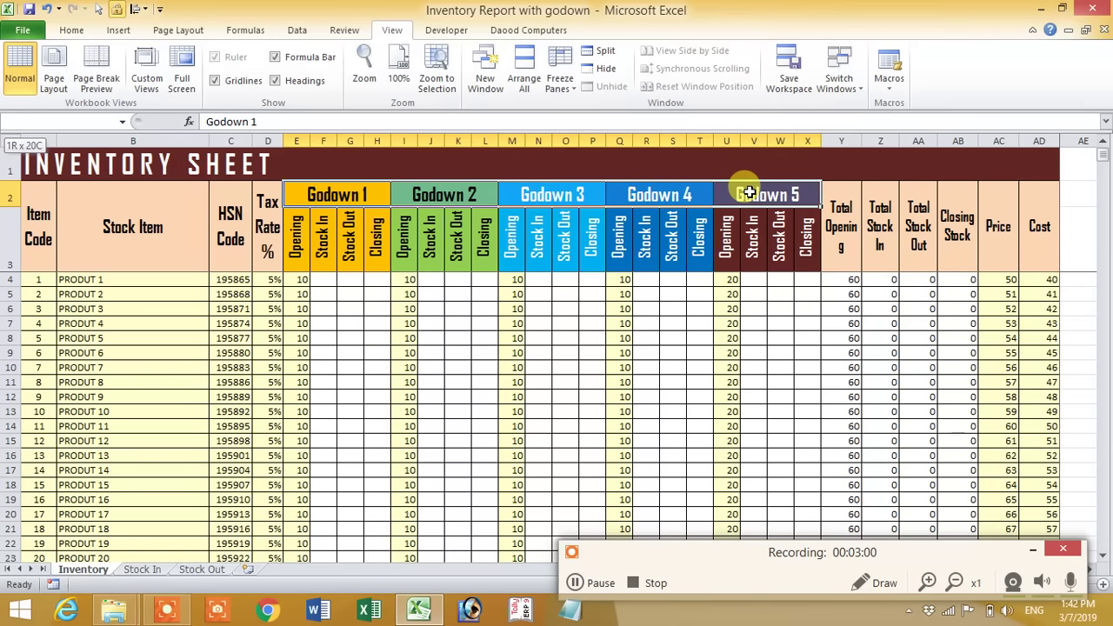
left_click_drag(750, 193, 746, 193)
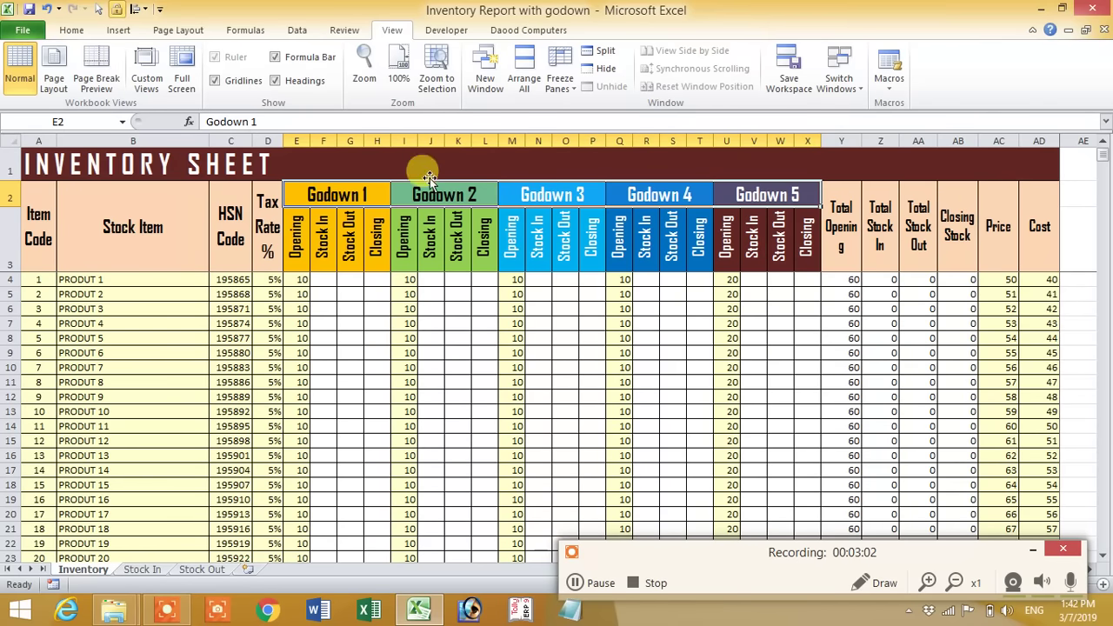
left_click(1033, 556)
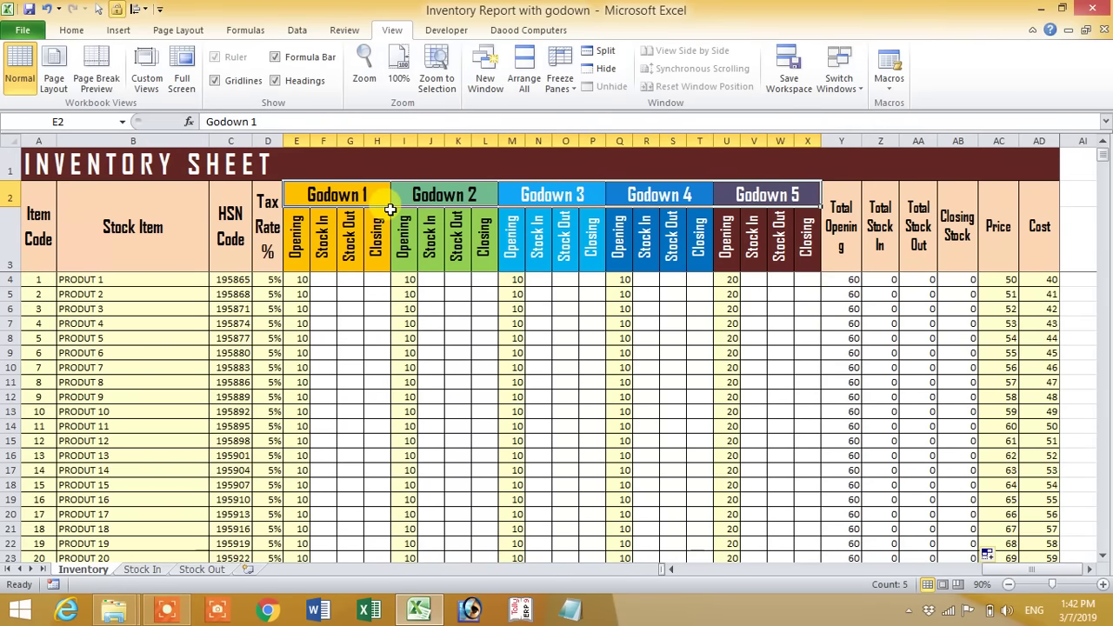
scroll(390, 210, "down", 1, "ctrl")
Step: Link AL5 and AL6 to the Godown 1 and Godown 2 headers with =E2 and =I2
scroll(390, 210, "down", 1, "ctrl")
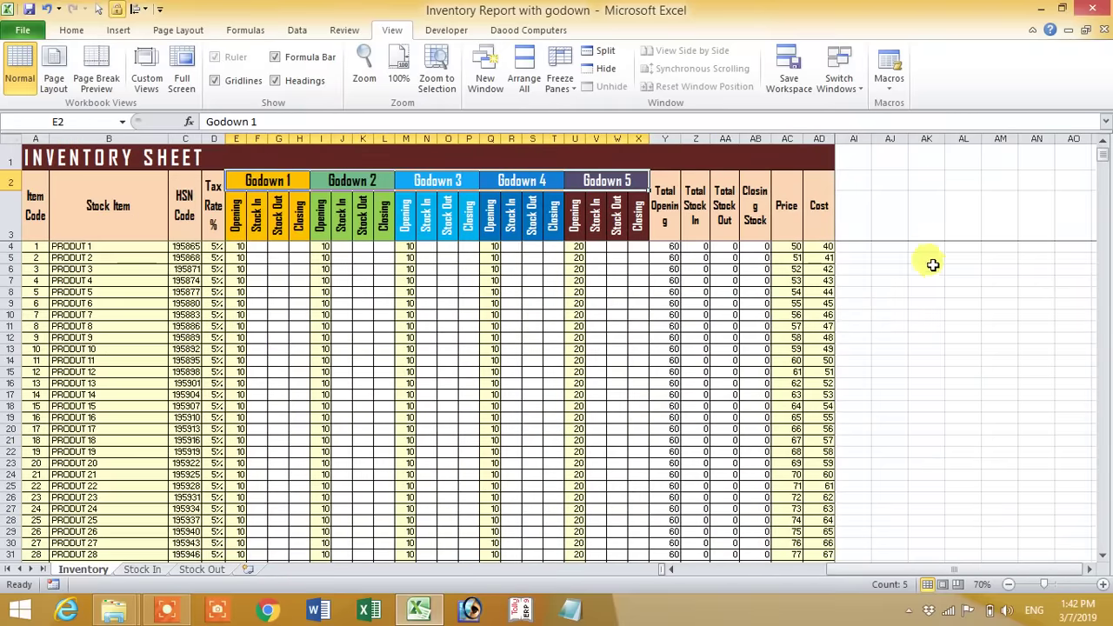
left_click(962, 258)
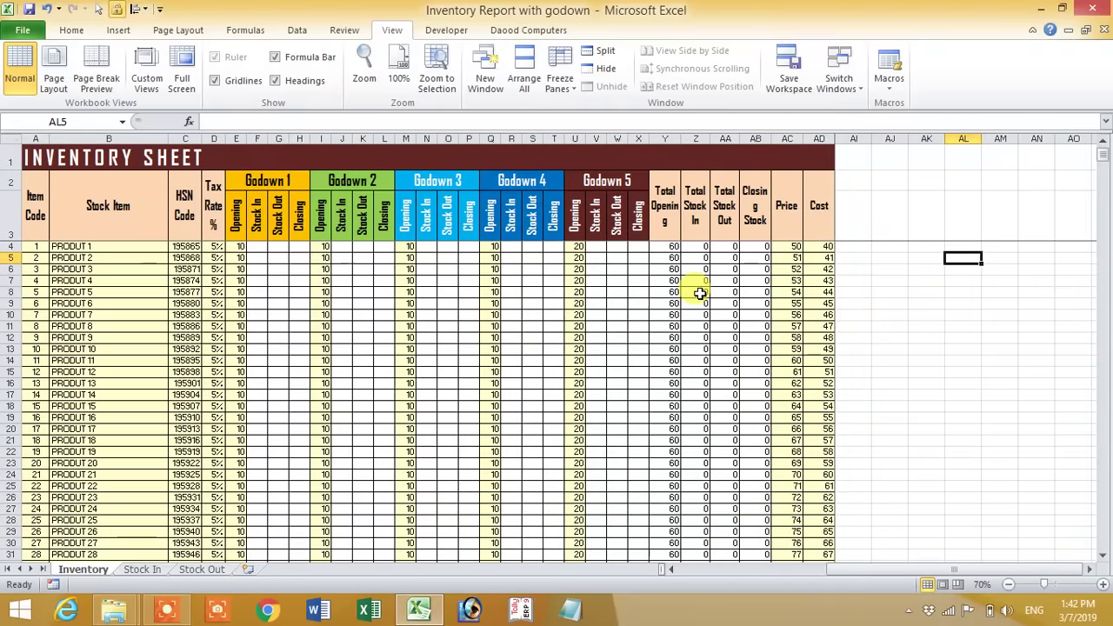
type("=")
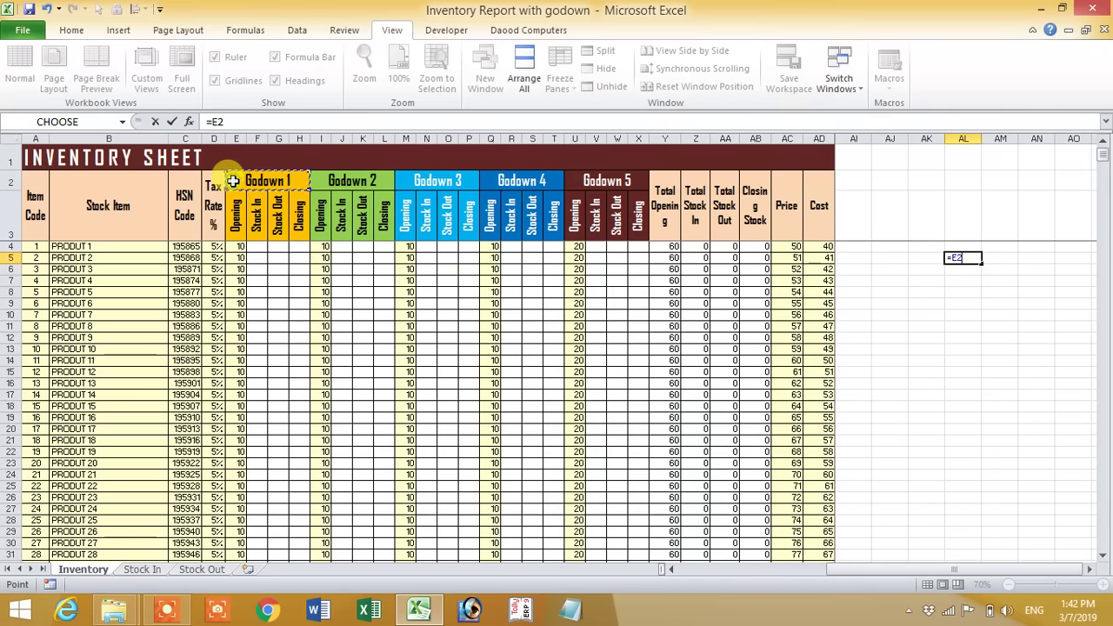
key("Return")
type("=")
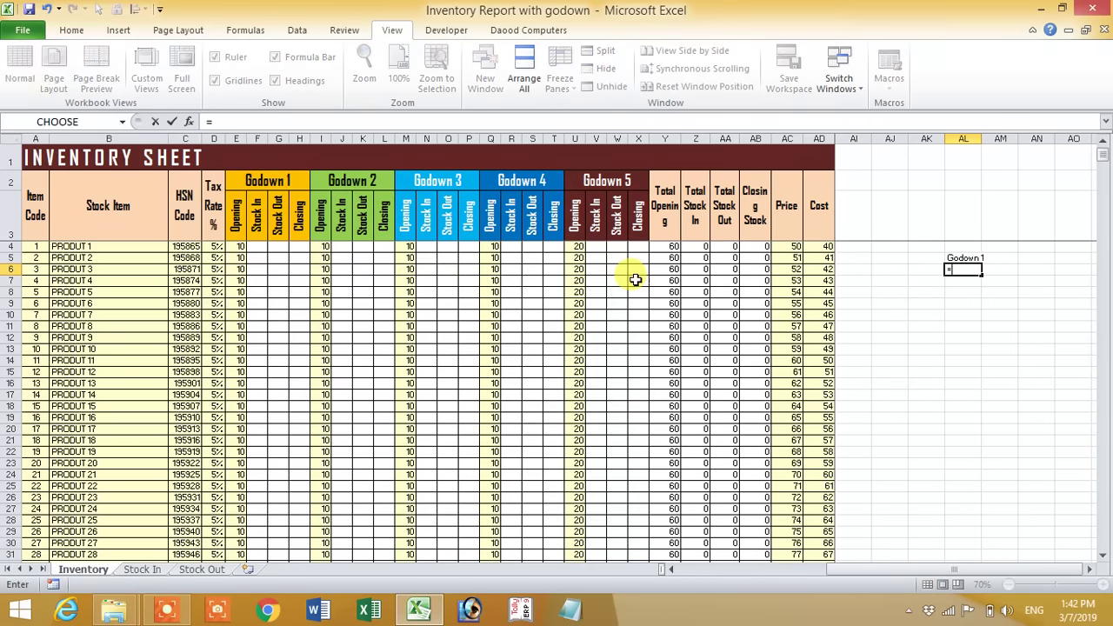
left_click(374, 178)
key("Return")
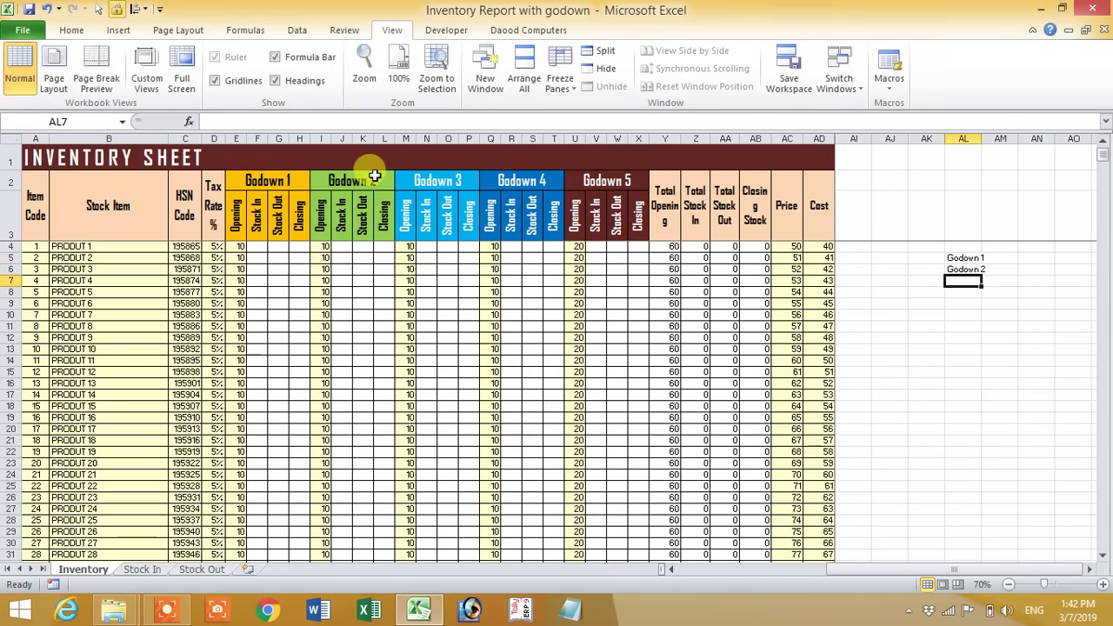
Step: Link AL7:AL9 to the Godown 3, 4 and 5 headers with =M2, =Q2 and =U2
type("=")
key("Return")
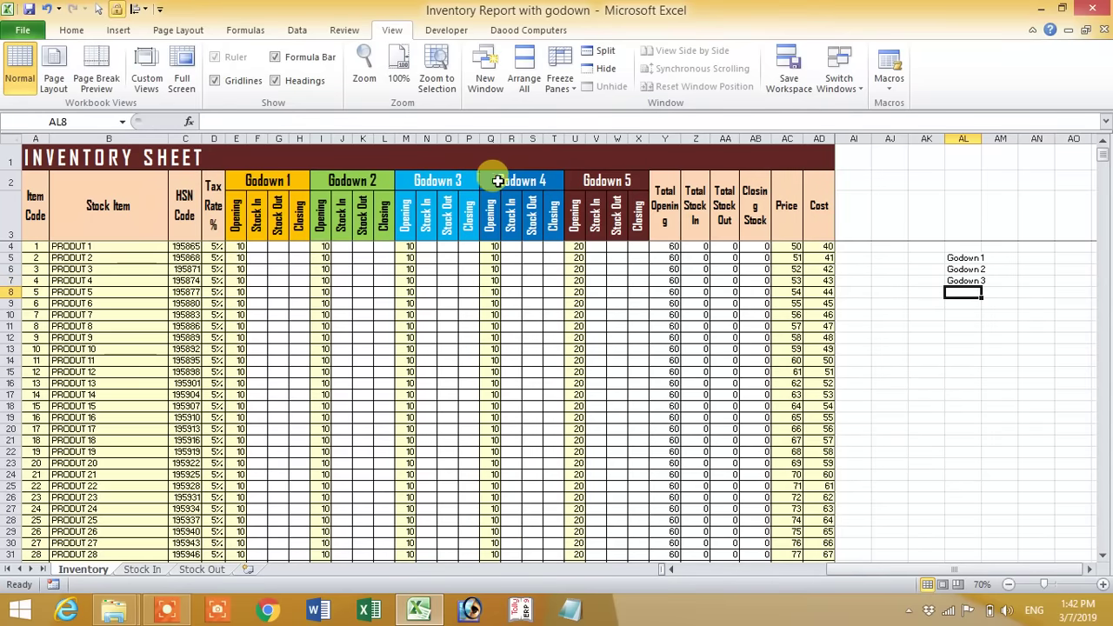
type("=")
key("Return")
left_click(584, 180)
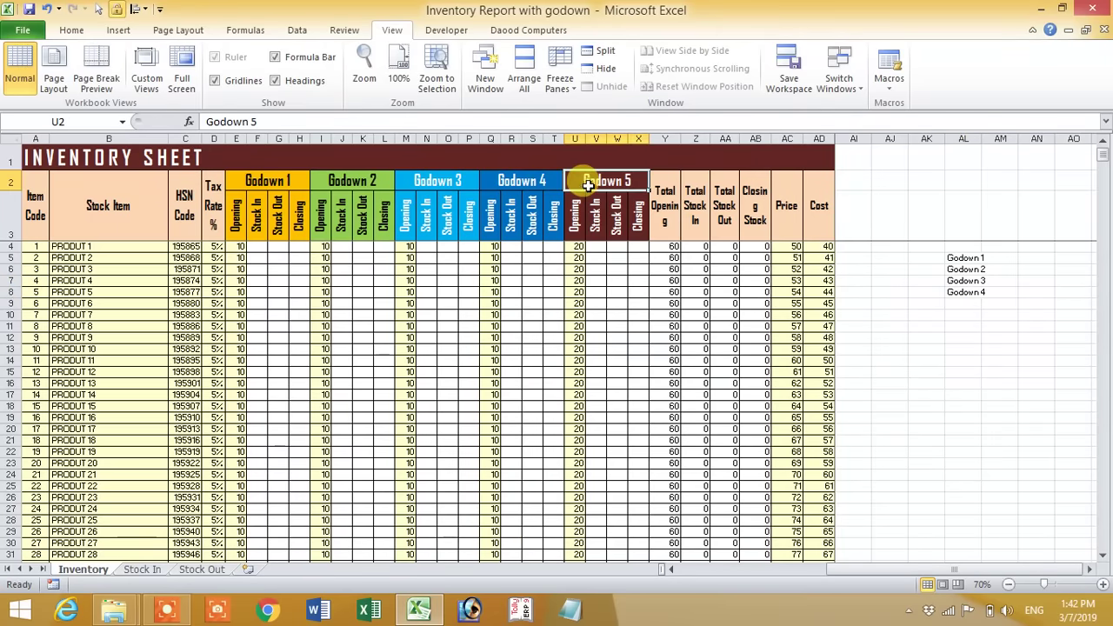
type("=")
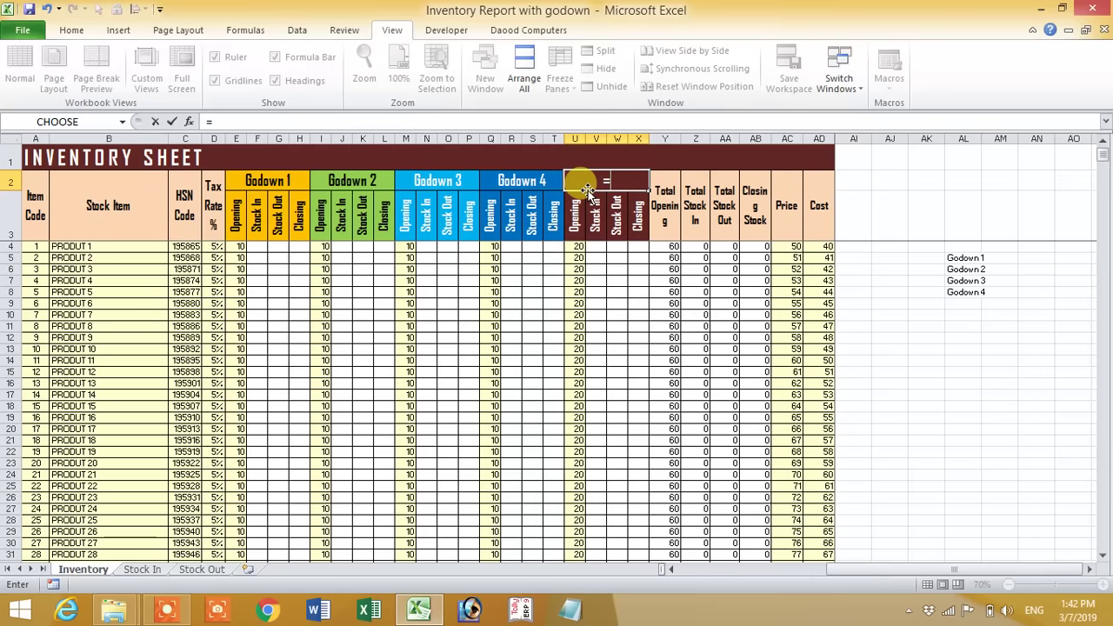
key("Return")
left_click(963, 304)
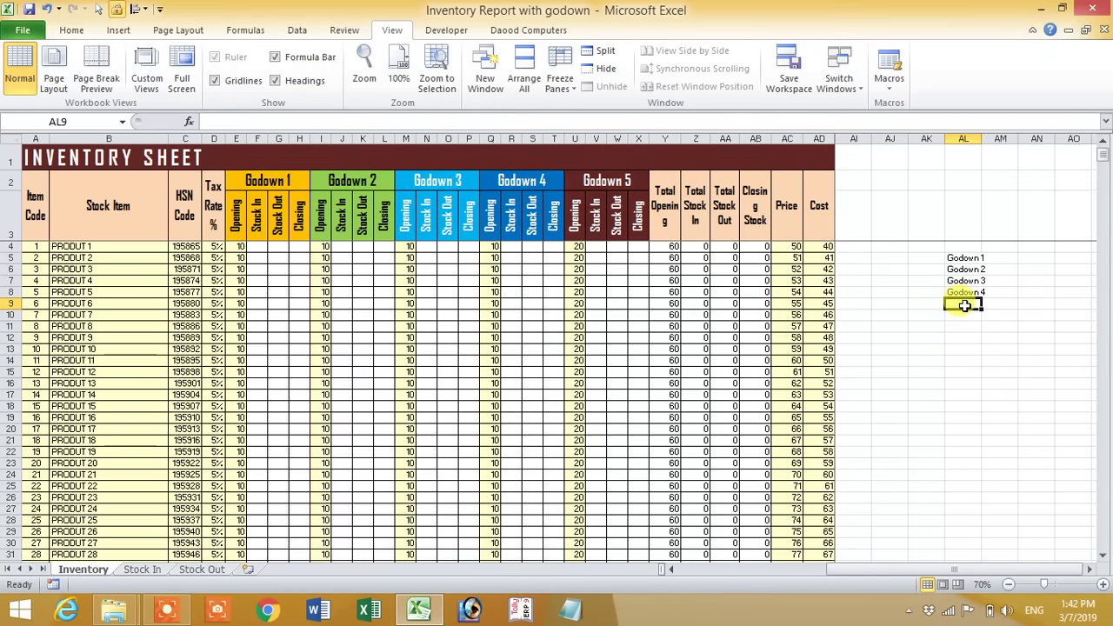
type("=")
key("Return")
left_click(1036, 348)
Step: Widen column AL to fit the five godown names
left_click_drag(964, 258, 961, 303)
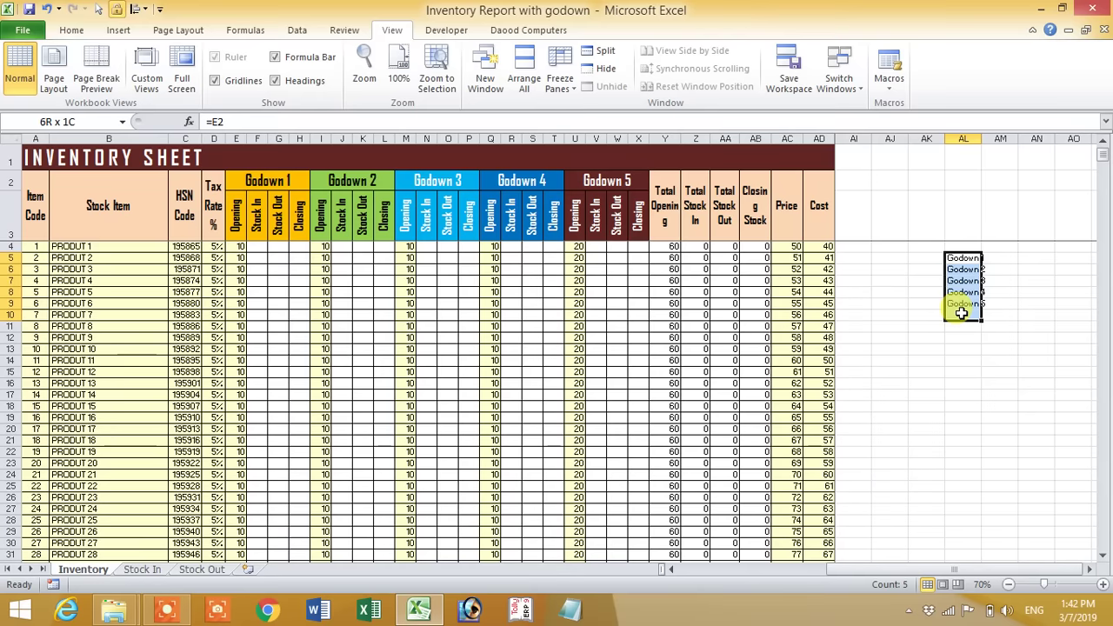
left_click_drag(982, 140, 1033, 139)
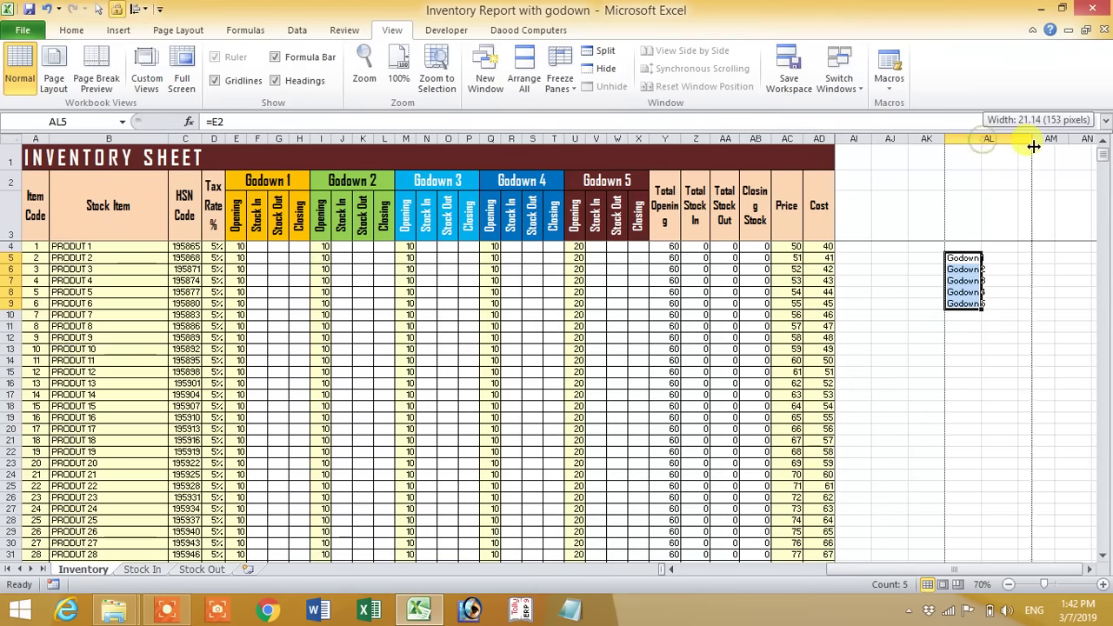
left_click_drag(963, 258, 970, 304)
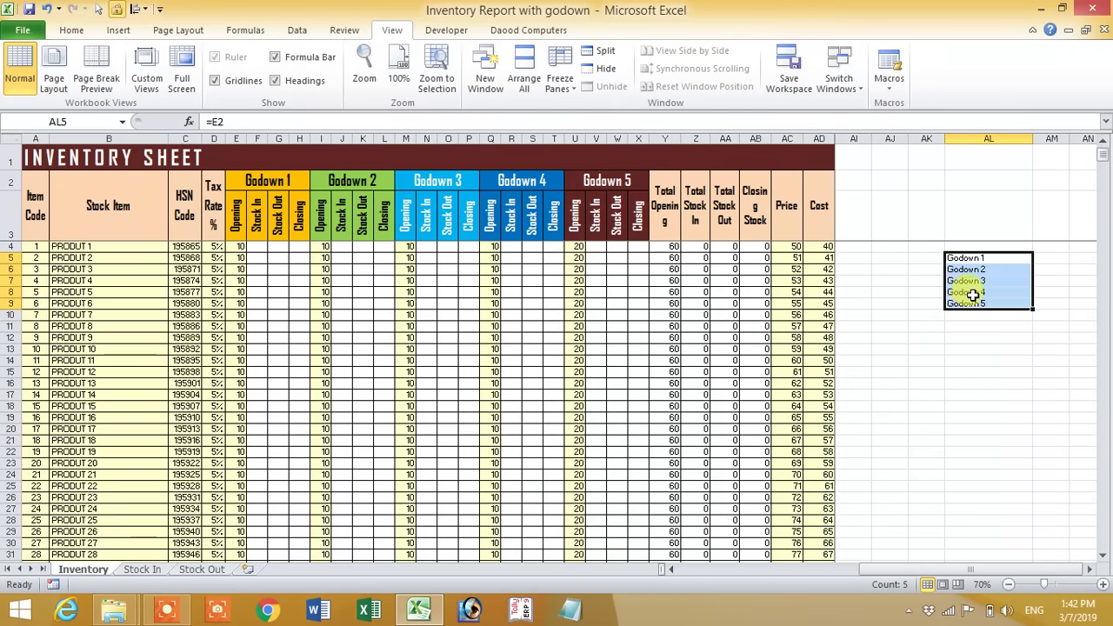
Step: Copy AL5:AL9 and paste it back as values, replacing the formulas
left_click(72, 29)
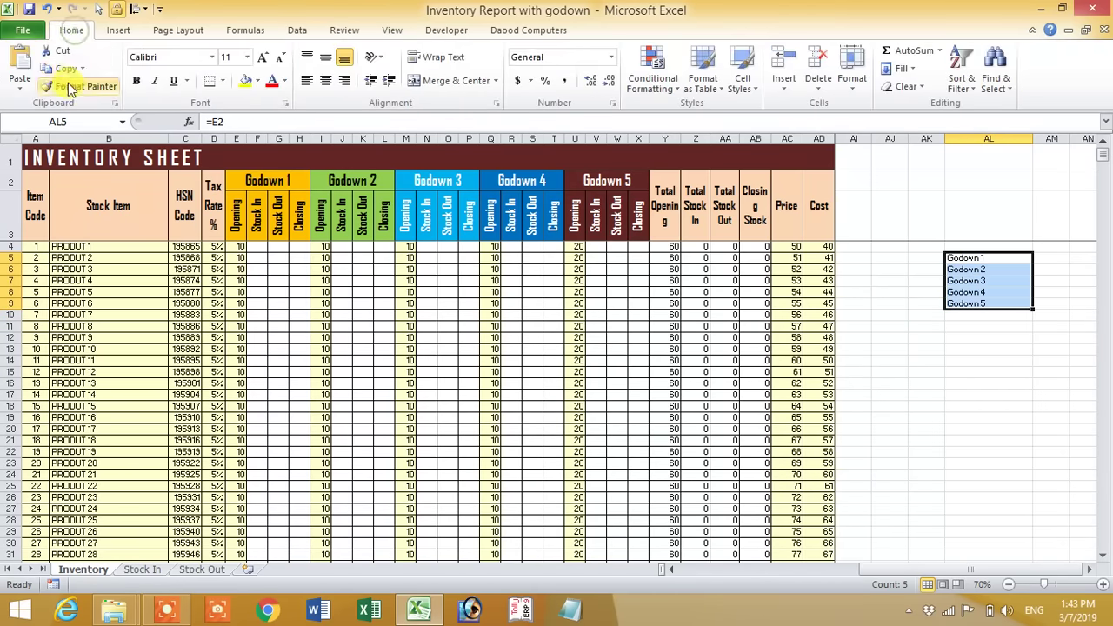
left_click(66, 70)
left_click(20, 84)
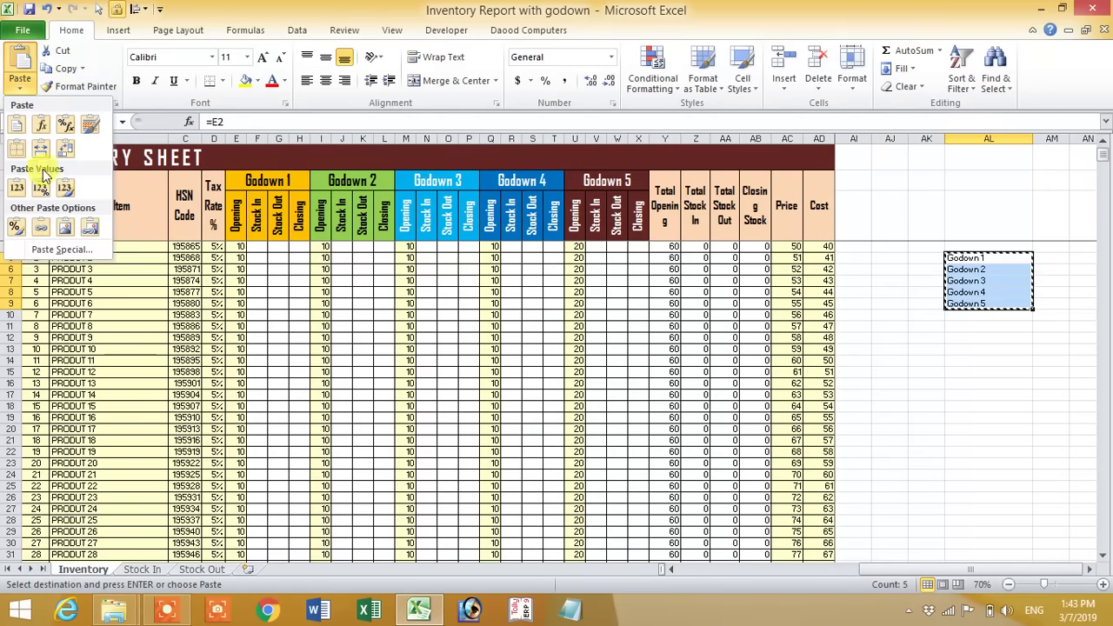
left_click(19, 190)
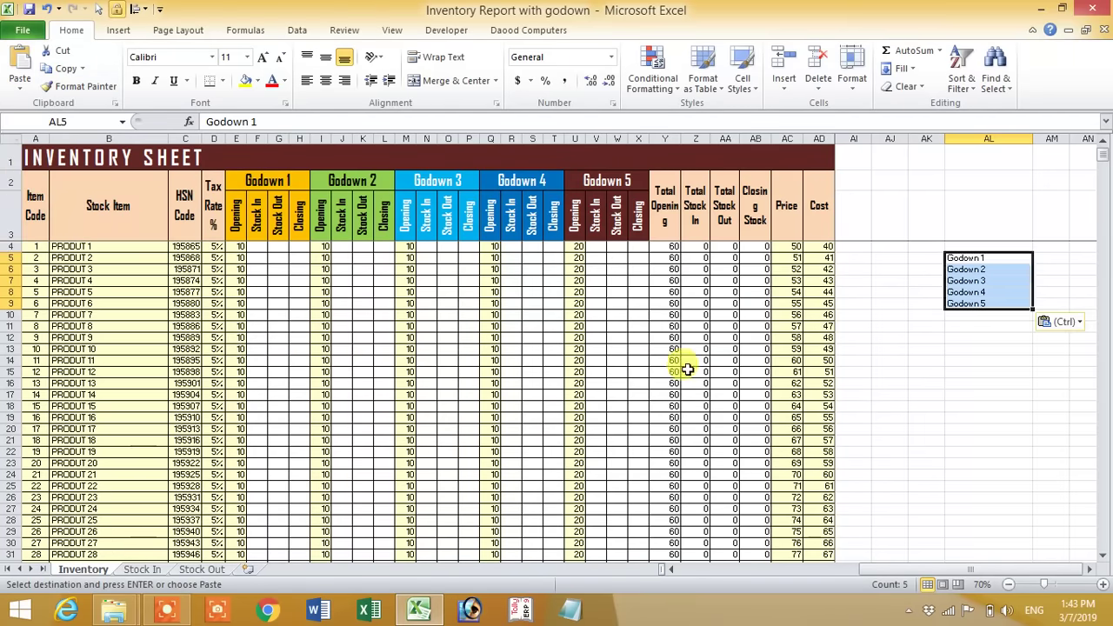
left_click(957, 397)
key("Escape")
left_click(971, 421)
left_click(983, 252)
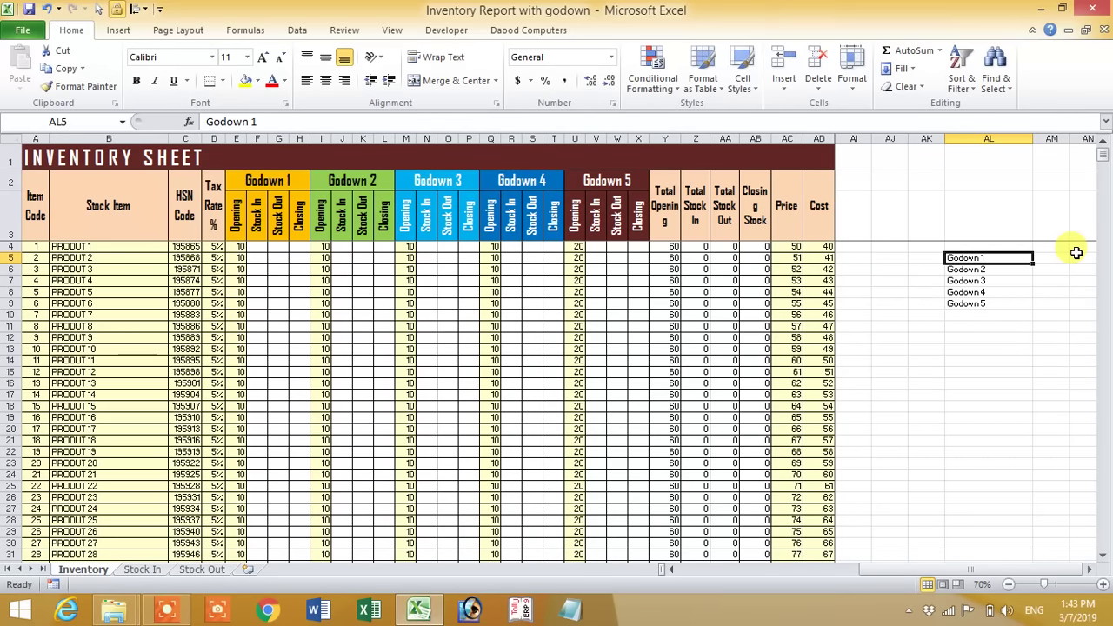
Step: Type Main Location, then Shop No. 1 to Shop No. 4 down AL5:AL9, replacing Godown 1–5
type("Main Location")
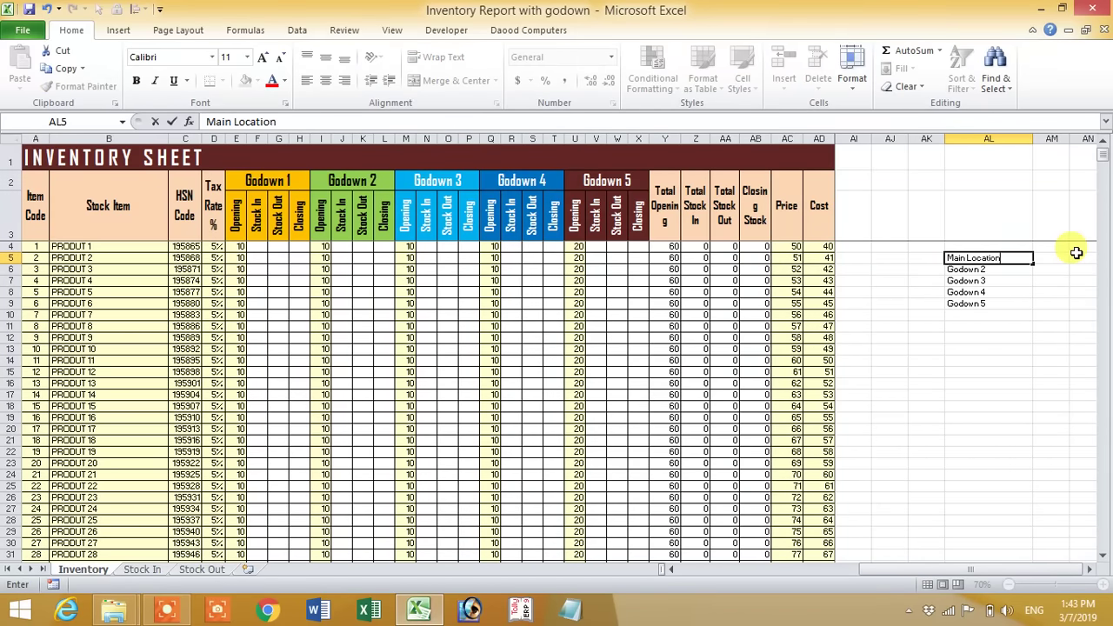
key("Return")
type("S")
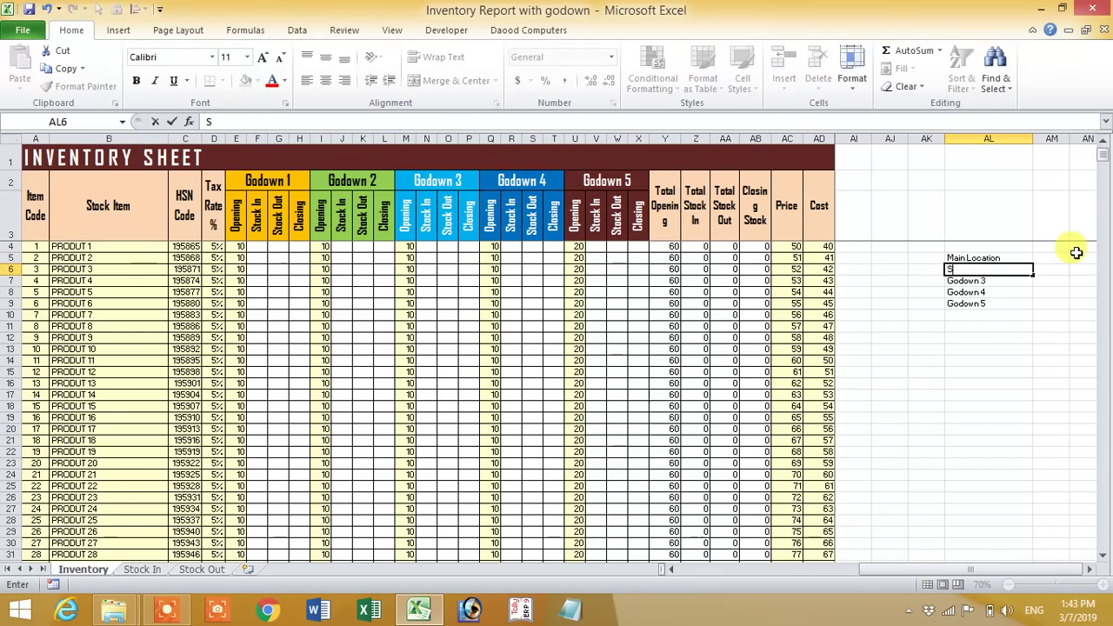
type("hop No. 1")
key("Return")
type("S")
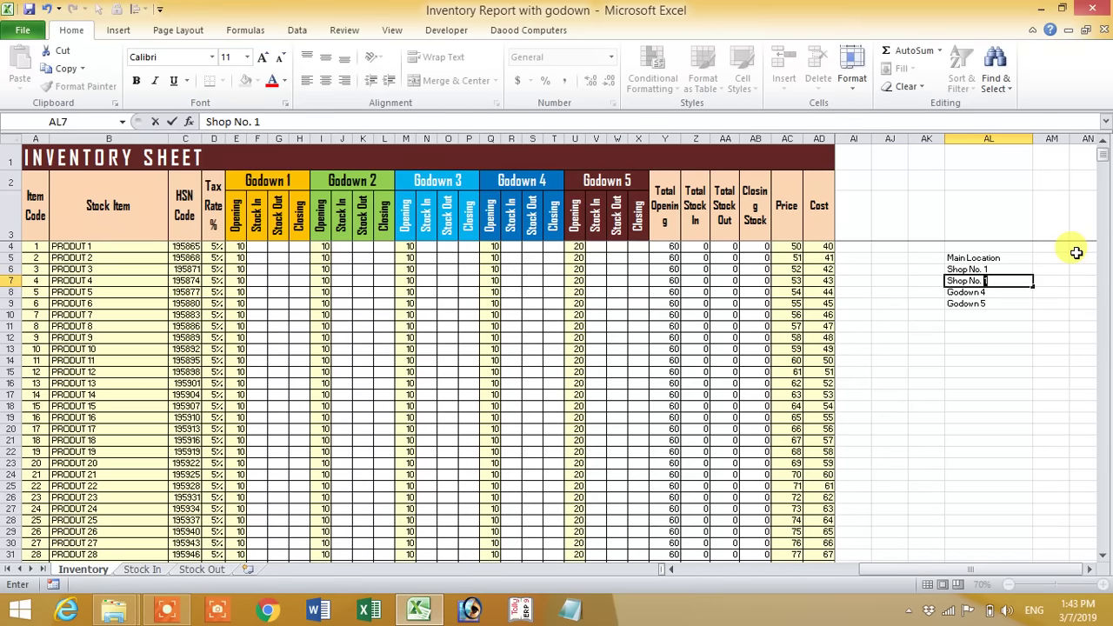
type("2")
key("Return")
type("Shop No. 3")
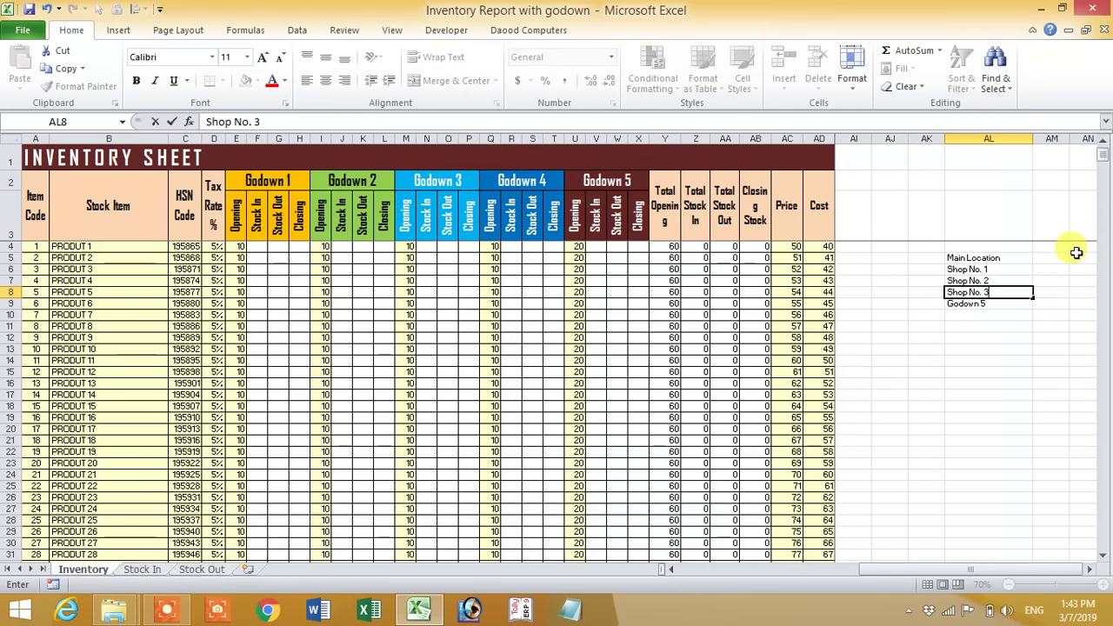
key("Return")
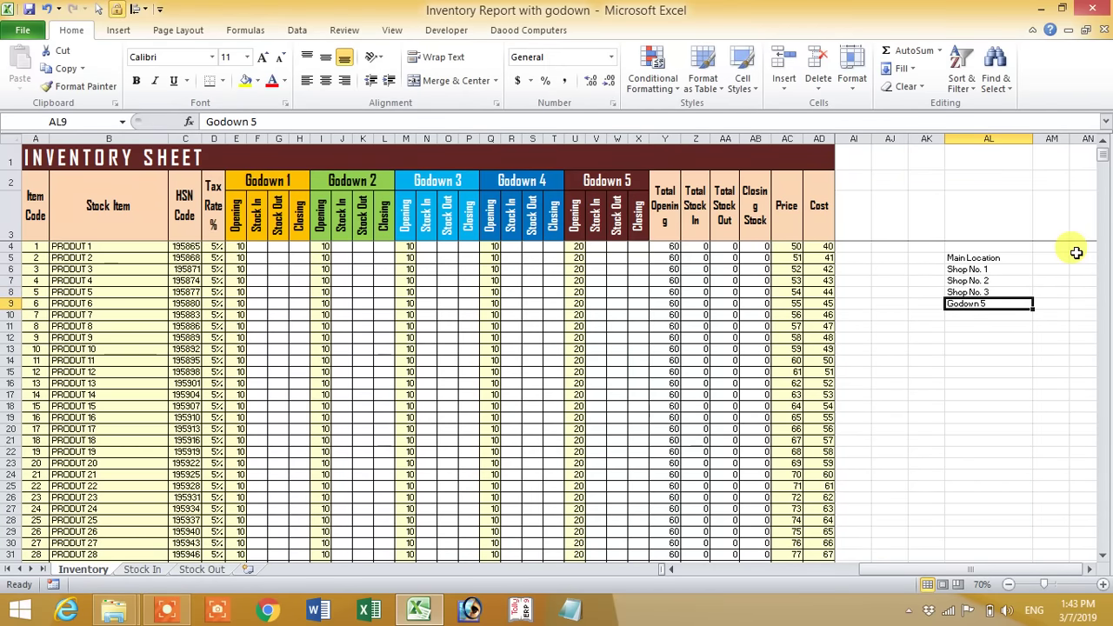
type("Shop No.4")
key("Return")
left_click(963, 256)
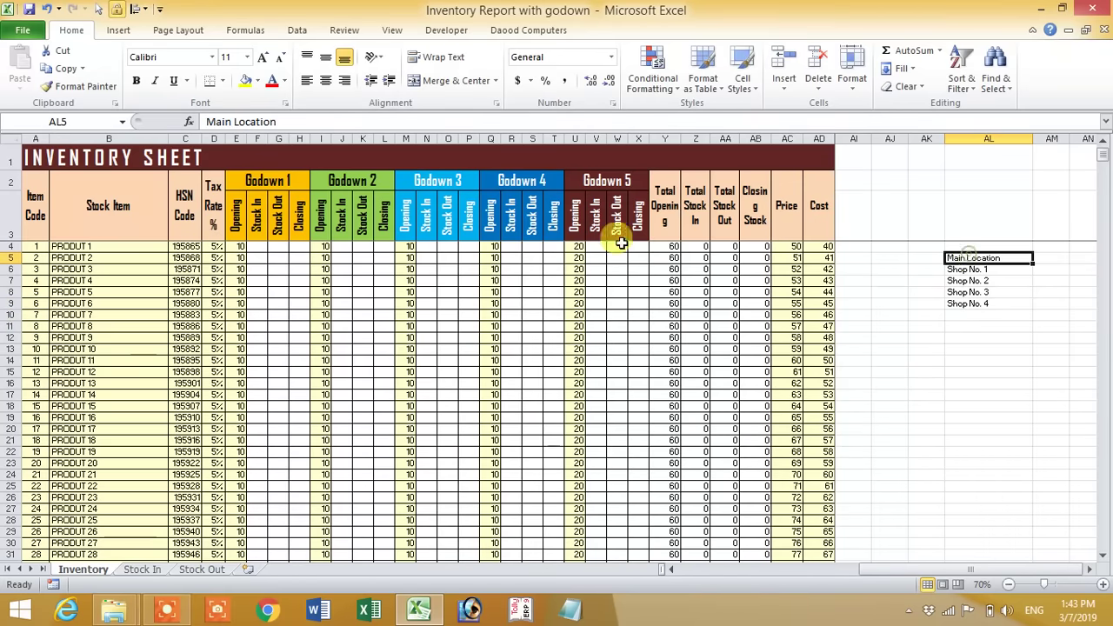
left_click(284, 183)
Step: Link the first three headers to Main Location, Shop No. 1 and Shop No. 2 in AL5:AL7
type("=")
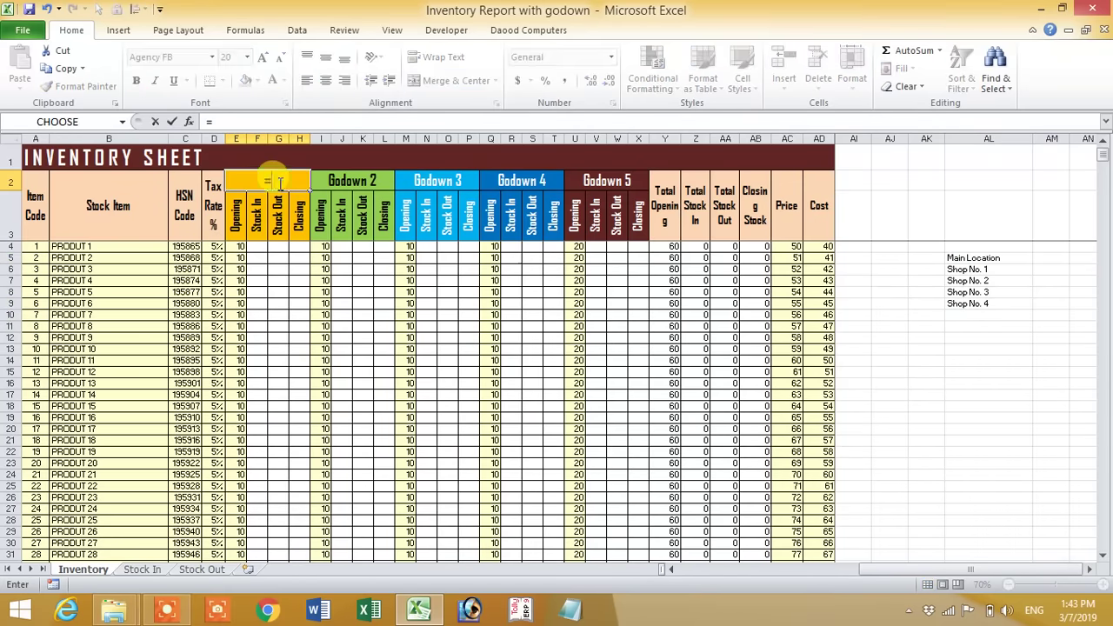
key("Return")
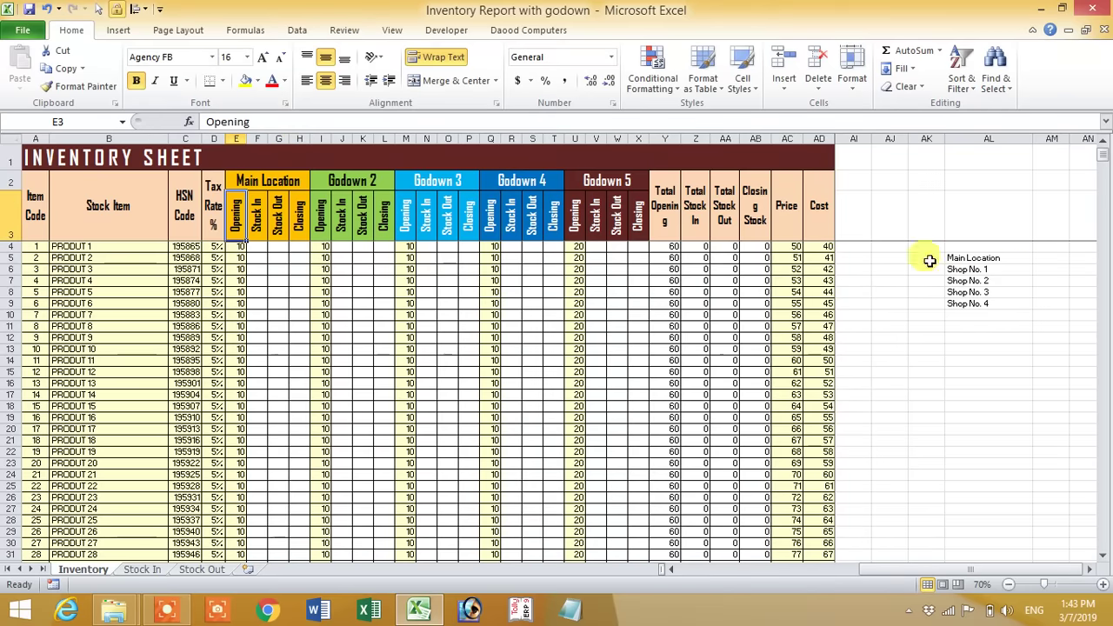
left_click(374, 181)
type("=")
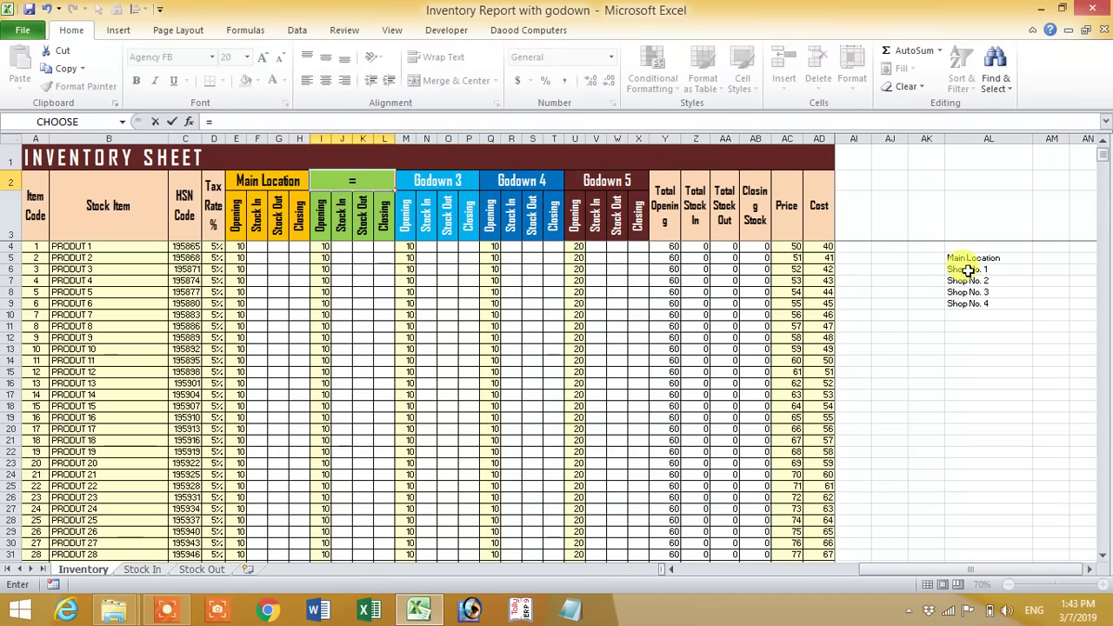
key("Return")
left_click(450, 180)
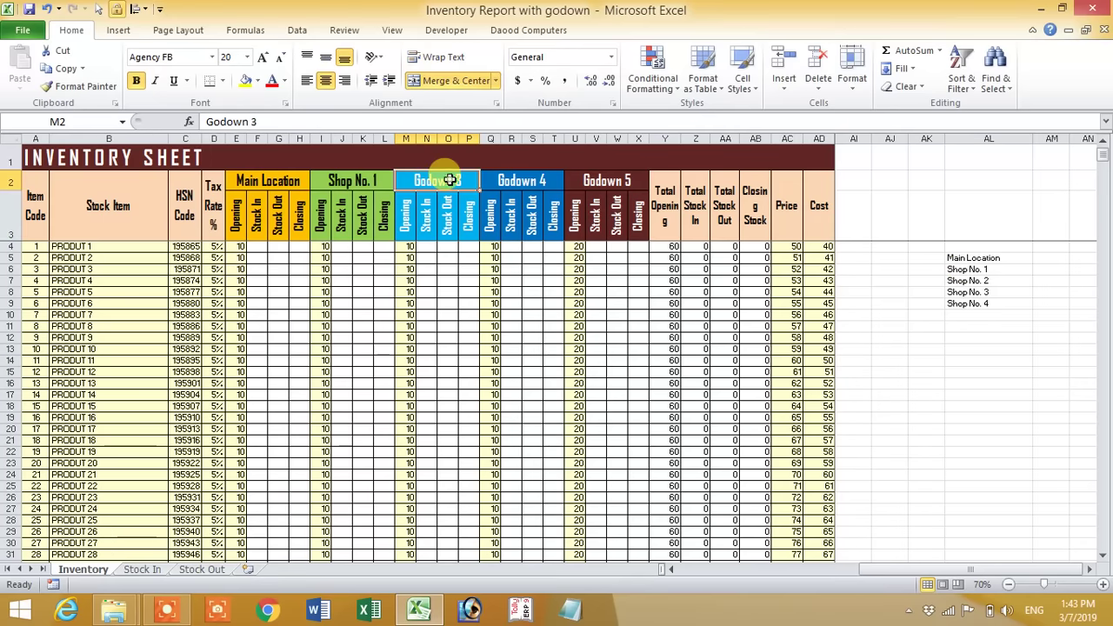
type("=")
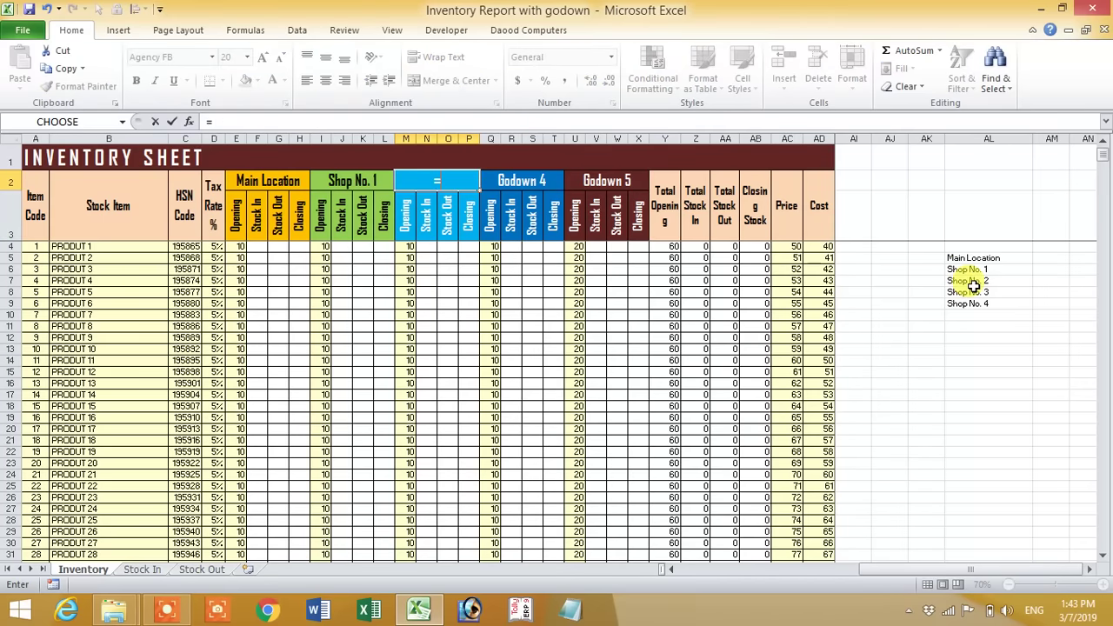
key("Return")
Step: Enter =AL8 in Q2 and =AL9 in U2 for Shop No. 3 and Shop No. 4
left_click(540, 187)
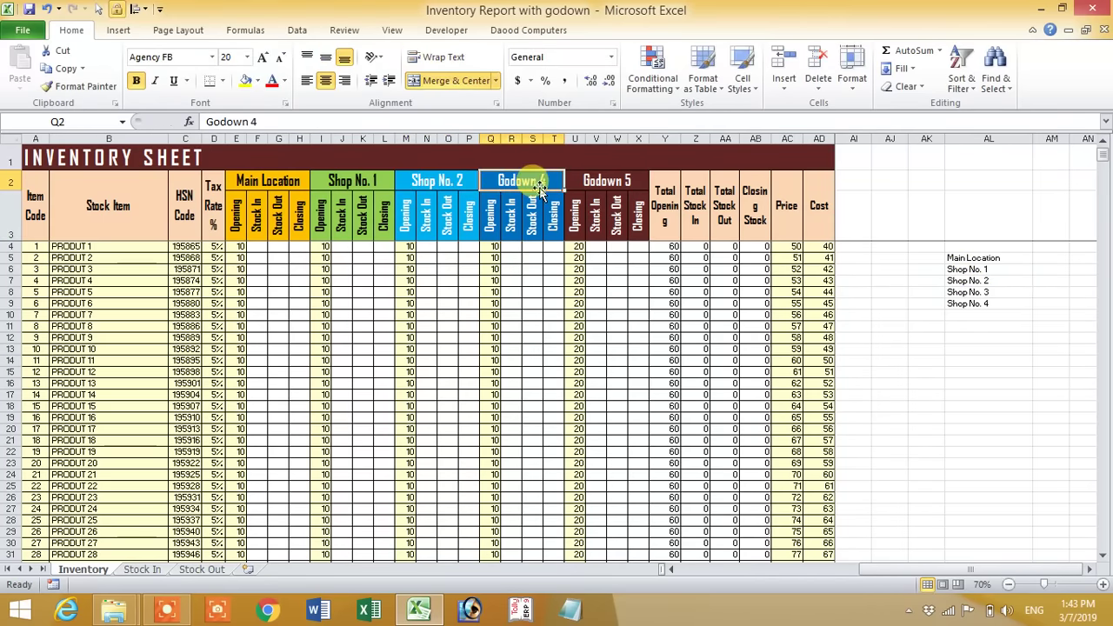
type("=")
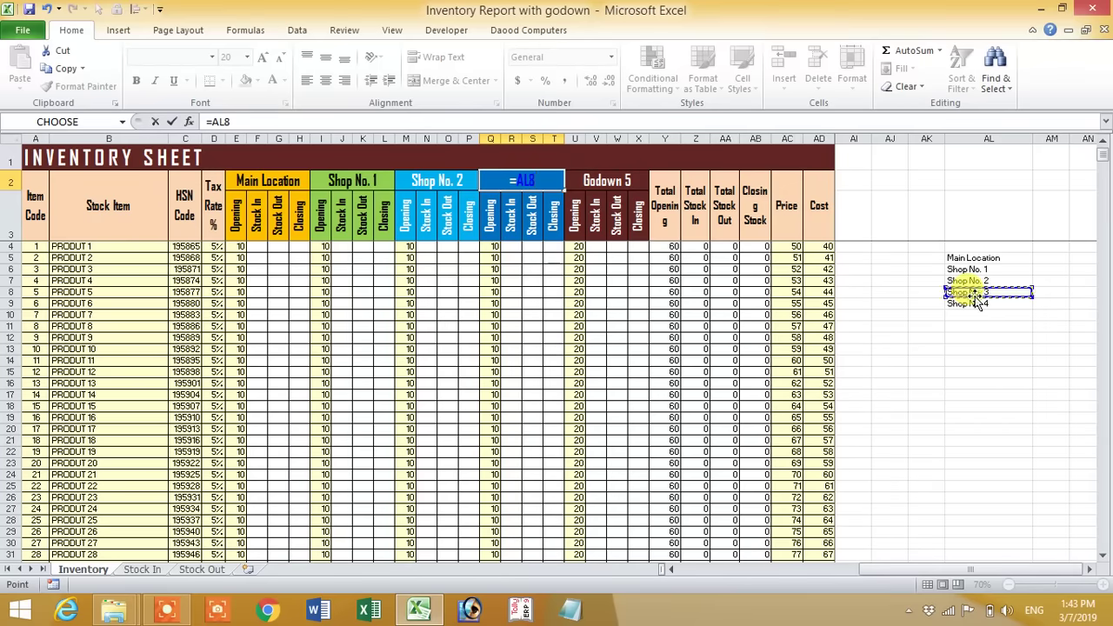
key("Return")
left_click(620, 189)
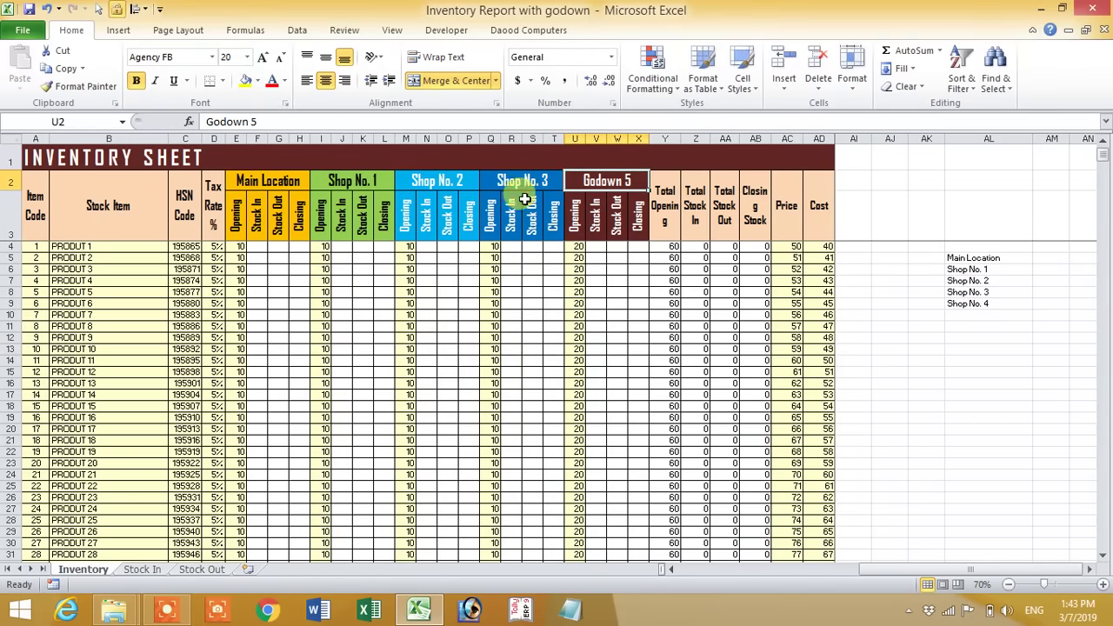
type("=")
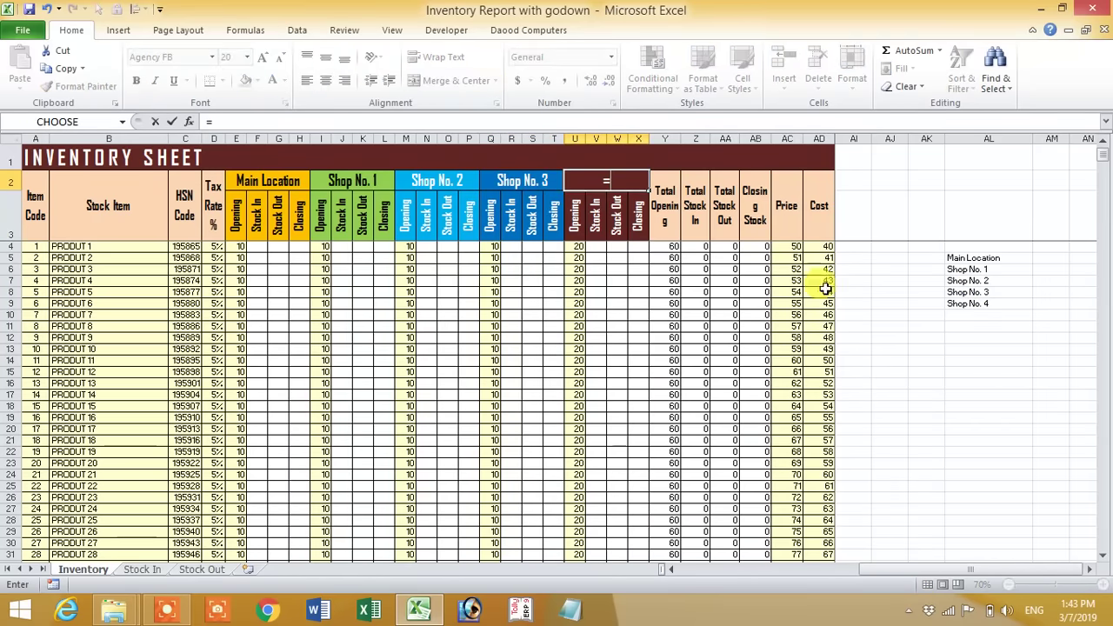
key("Return")
left_click(1005, 358)
Step: Name the five locations in AL5:AL9, Main Location to Shop No. 4, as the range godown
left_click_drag(985, 260, 981, 303)
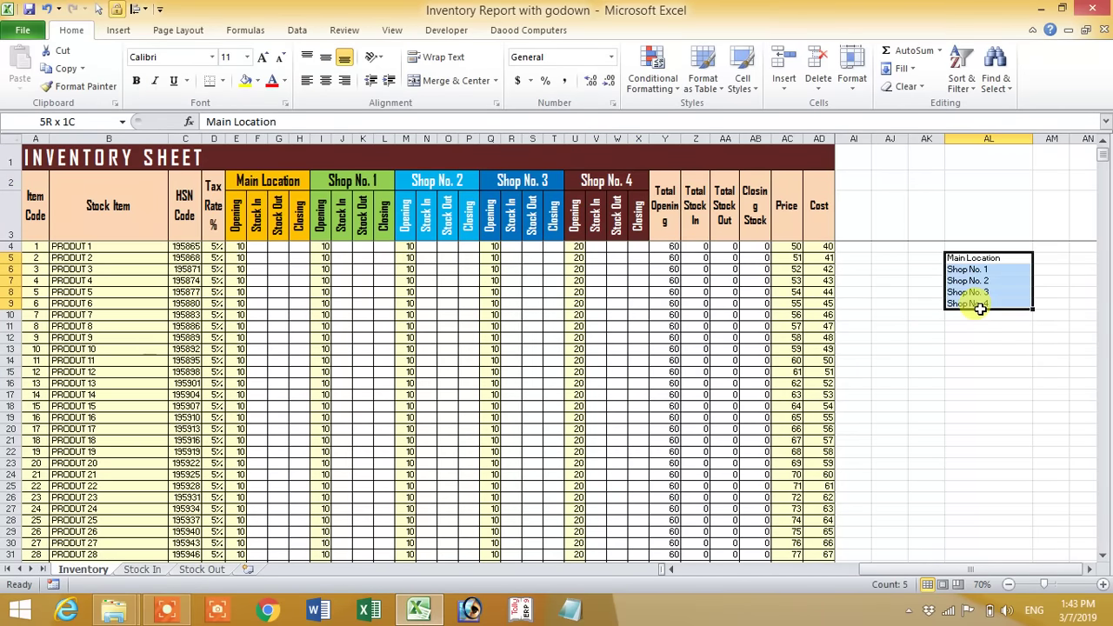
left_click(170, 610)
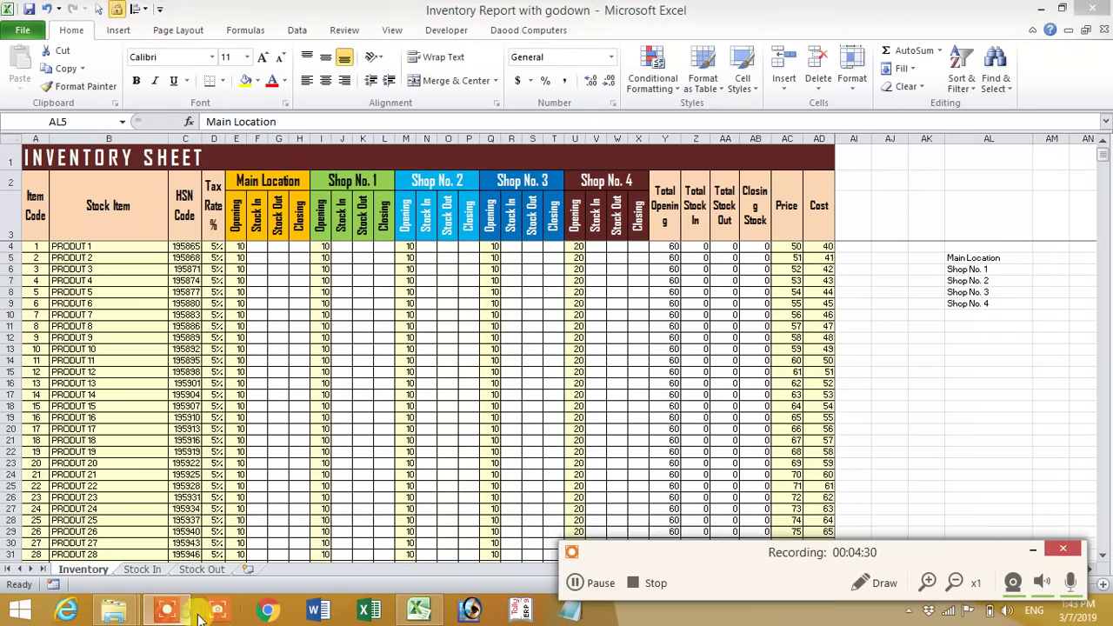
left_click(928, 584)
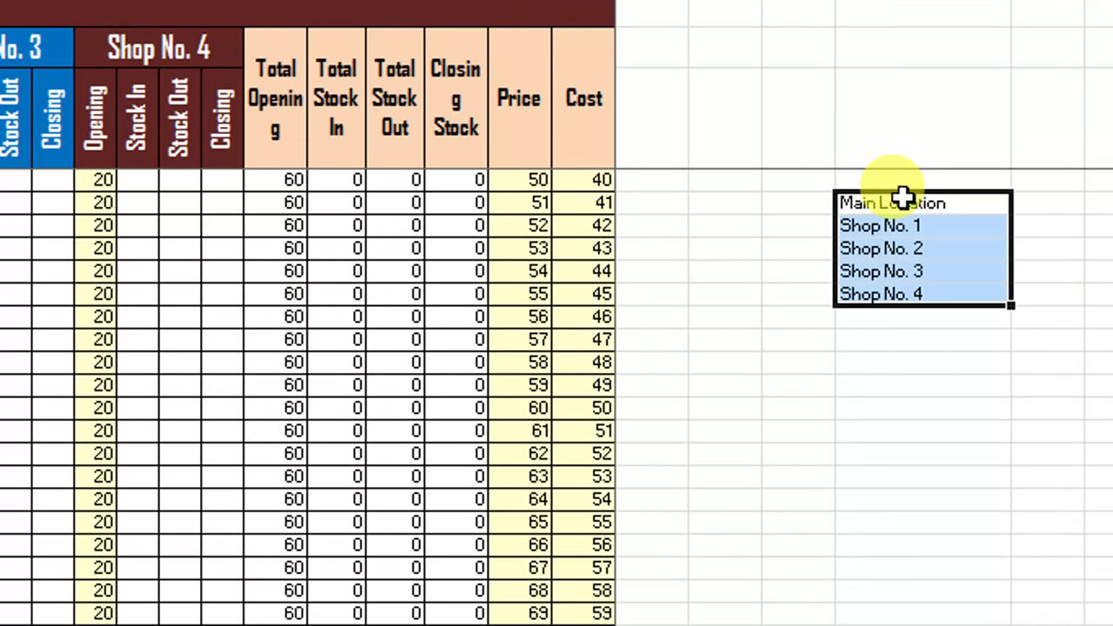
left_click_drag(902, 202, 900, 282)
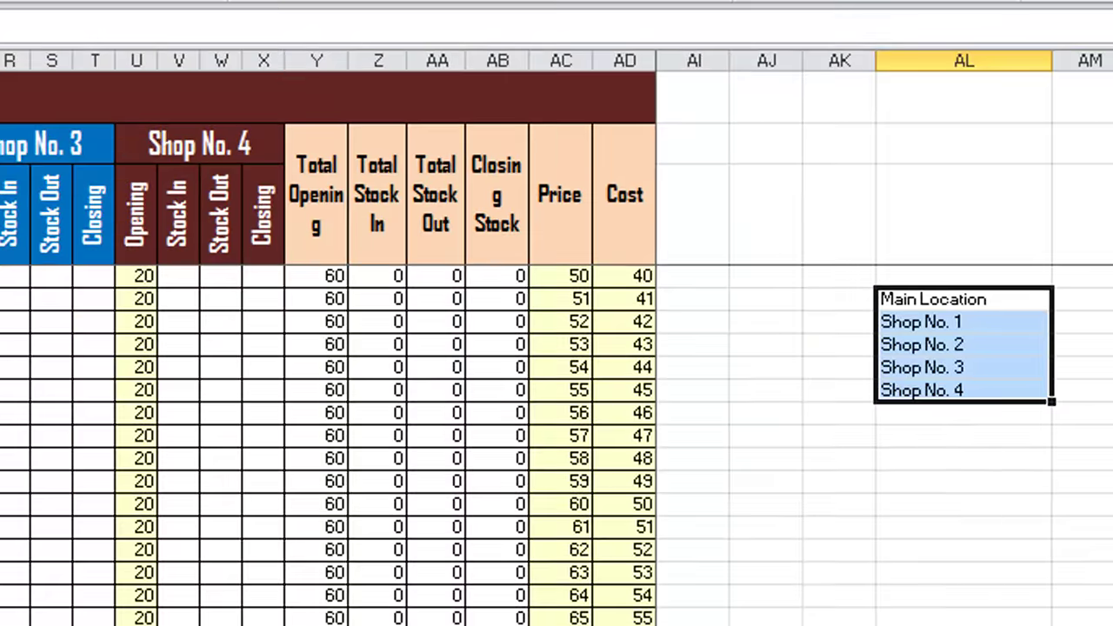
scroll(556, 347, "left", 15)
left_click(108, 85)
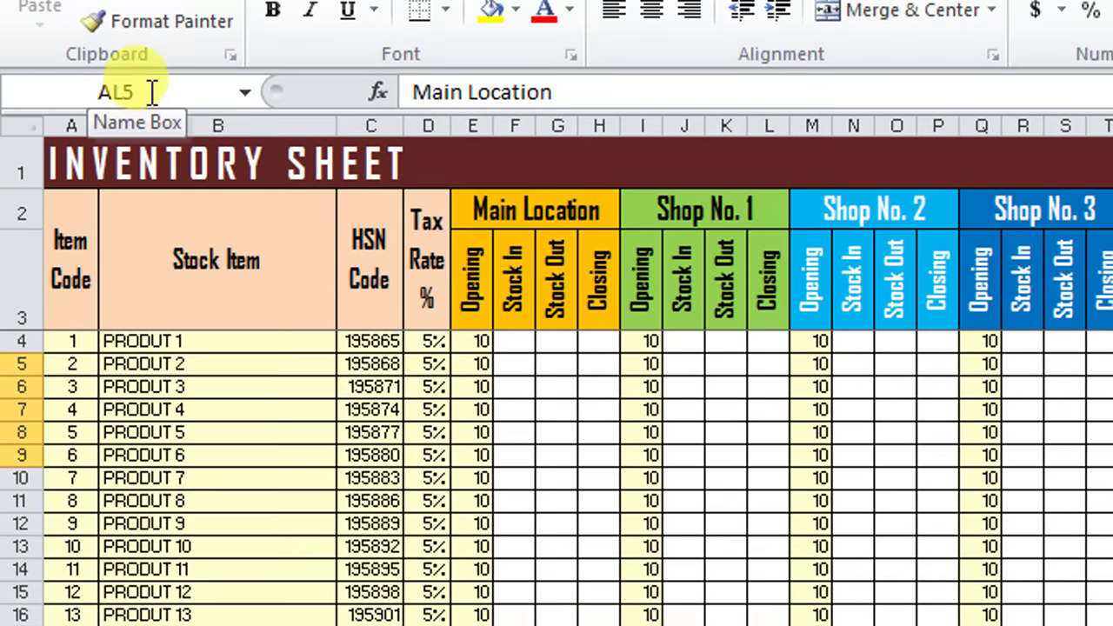
type("godown")
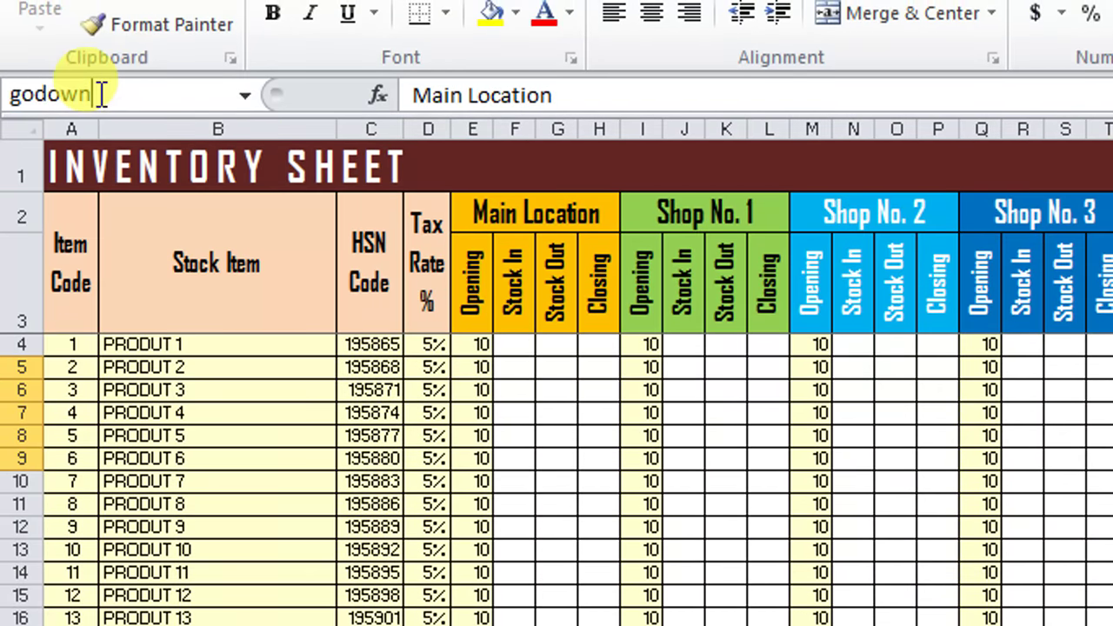
key("Return")
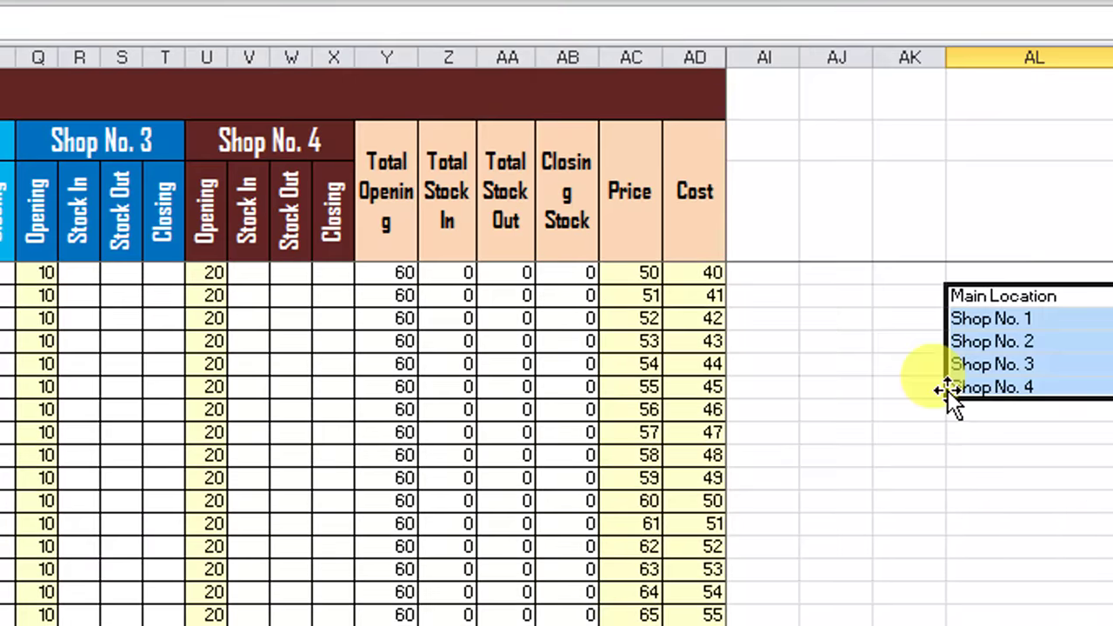
left_click(827, 431)
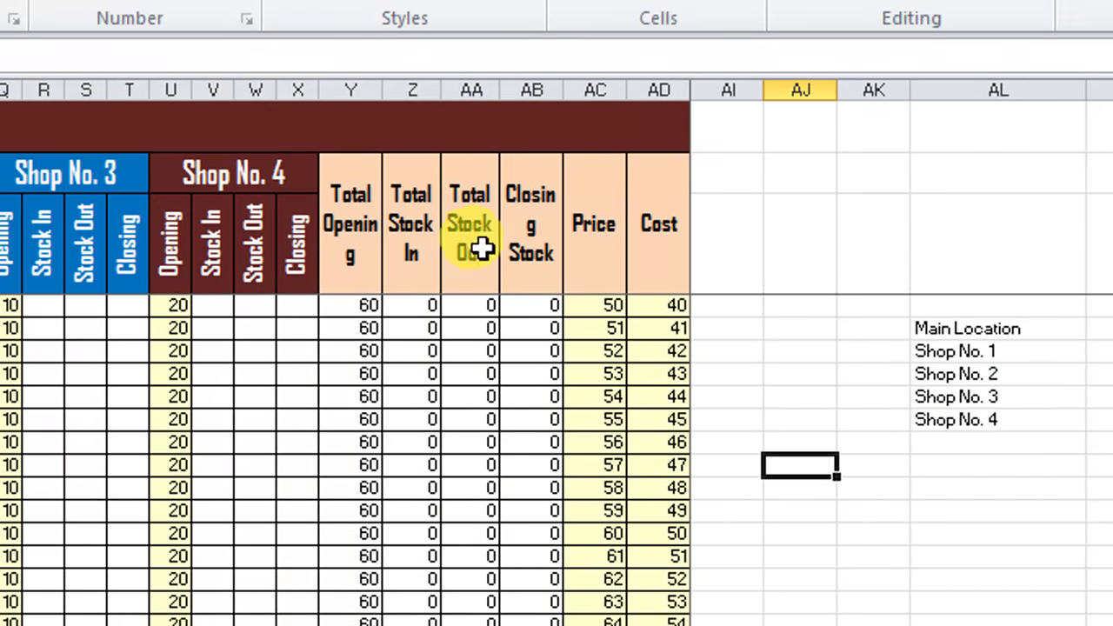
scroll(474, 251, "left", 3)
scroll(474, 251, "left", 10)
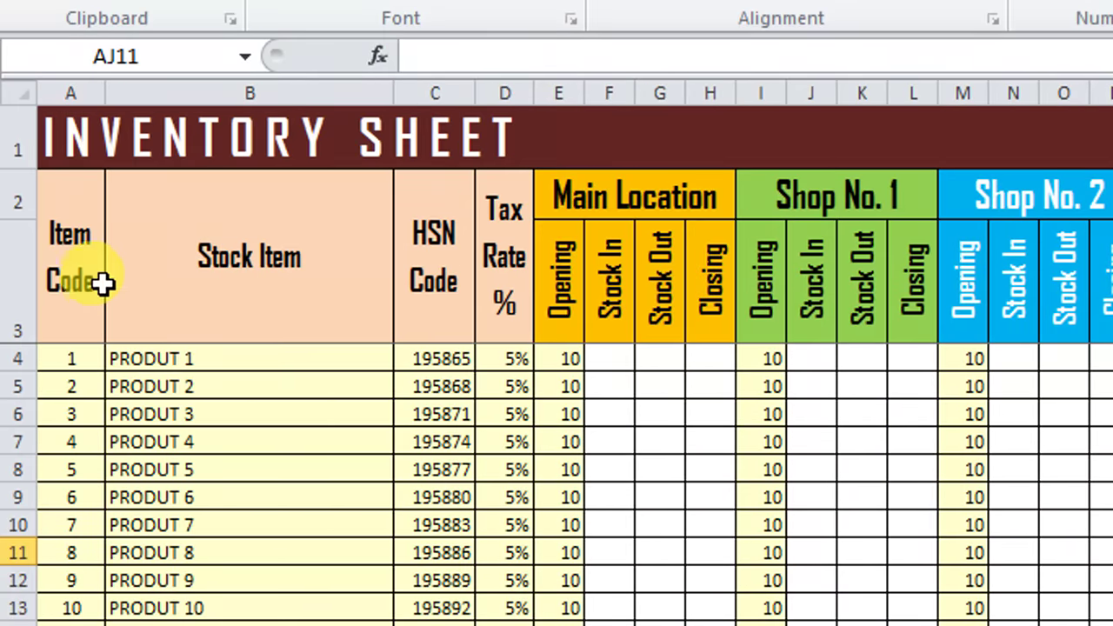
left_click(83, 267)
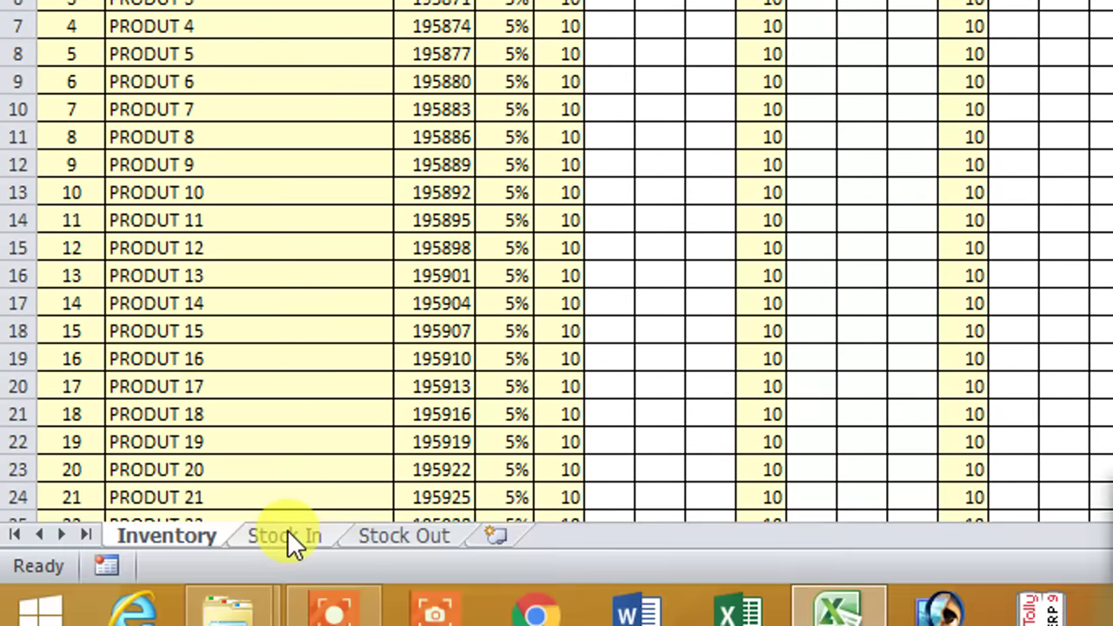
Step: On the Stock In sheet, enter serial numbers 1 and 2 in A6:A7
left_click(287, 533)
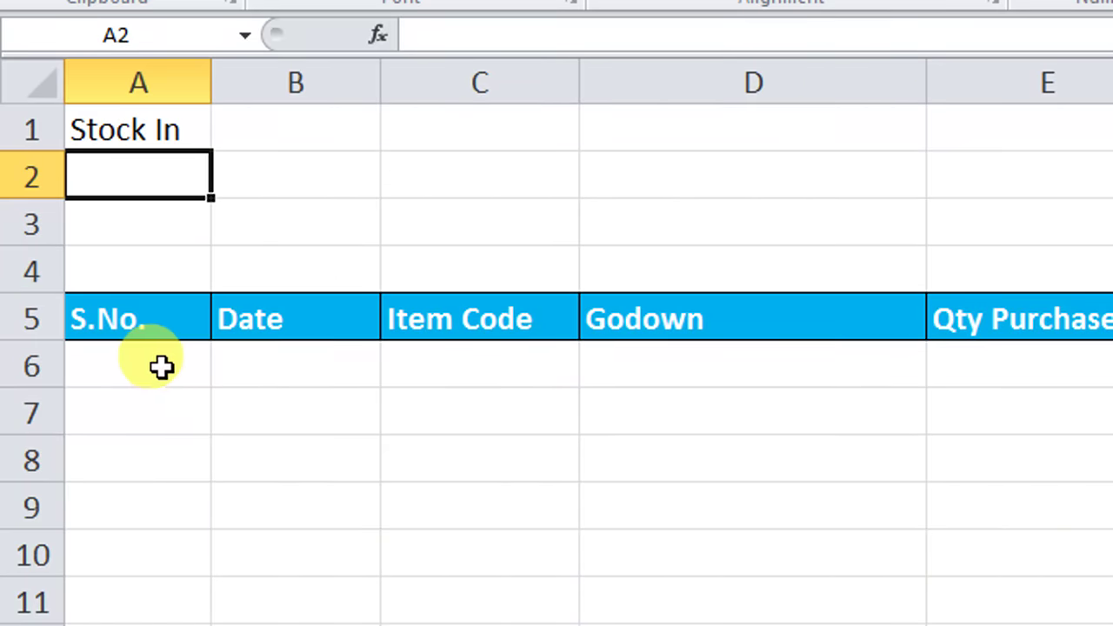
left_click(161, 366)
left_click(688, 368)
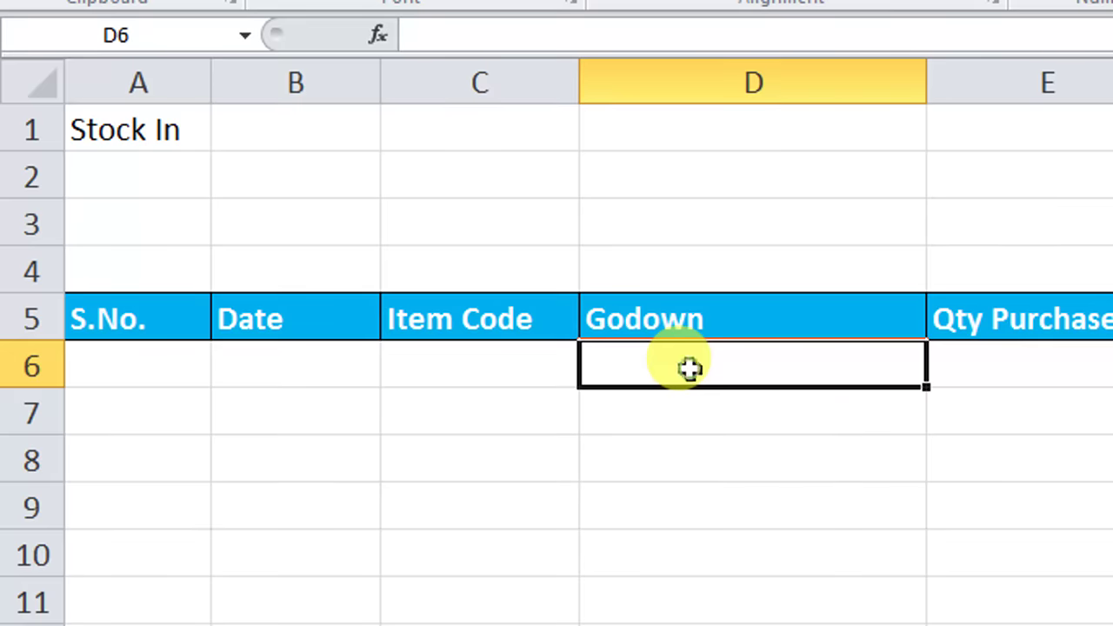
left_click(131, 349)
type("1")
key("Return")
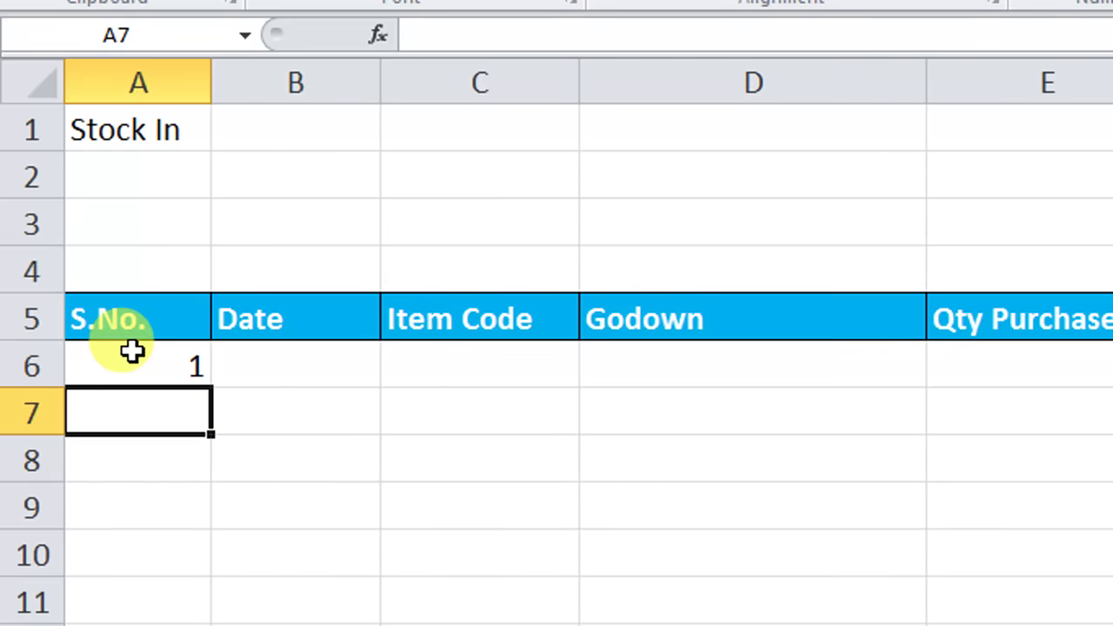
type("2")
key("Return")
Step: Extend the serial numbers down to 10 in row 15 and centre them
left_click_drag(159, 380, 214, 532)
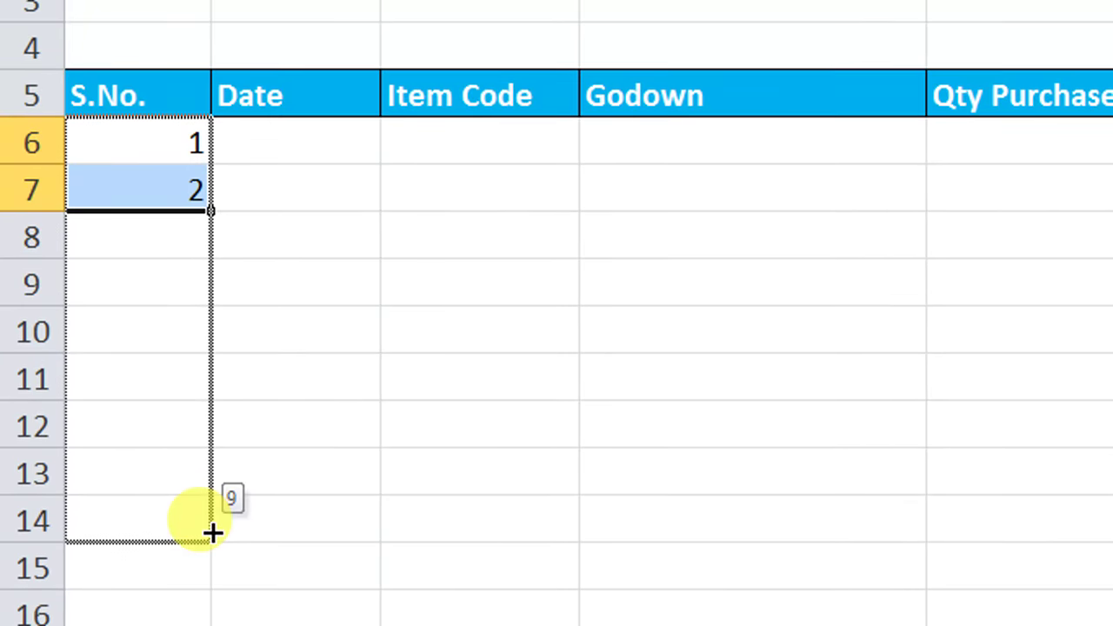
left_click_drag(213, 532, 211, 530)
left_click(652, 80)
left_click(656, 142)
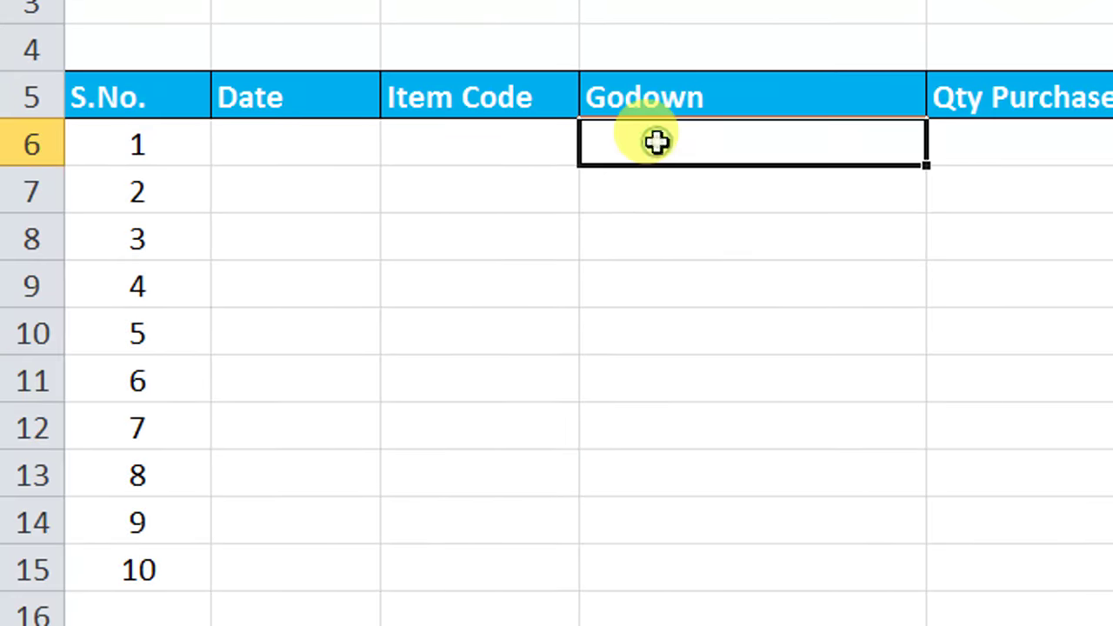
left_click_drag(656, 142, 638, 549)
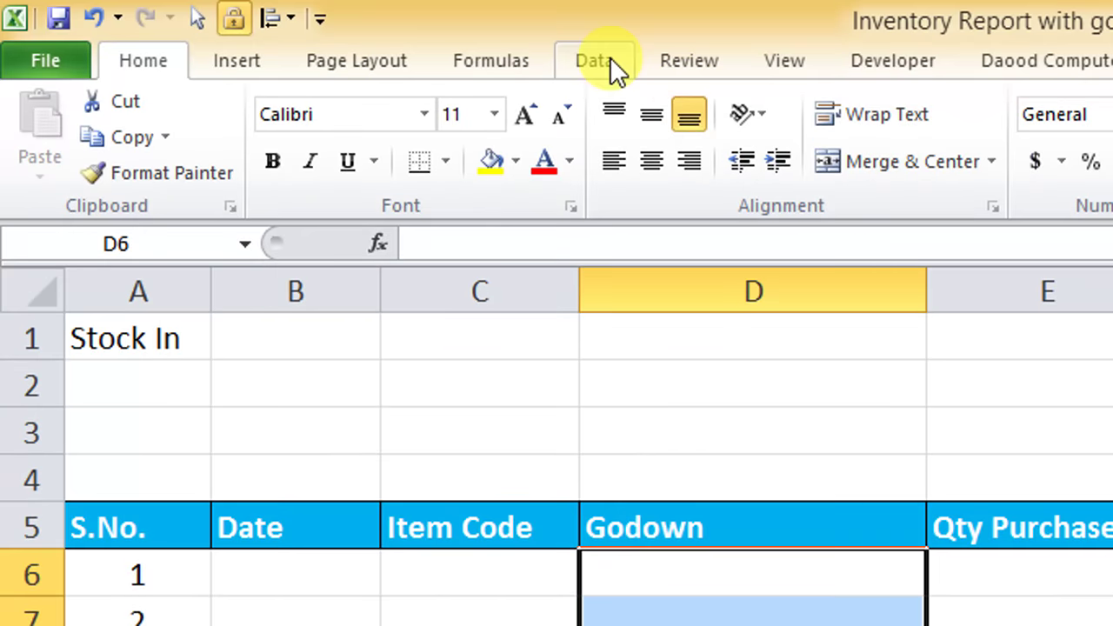
Step: Add a List data validation to Godown cells D6:D15 with source =godown
left_click(610, 57)
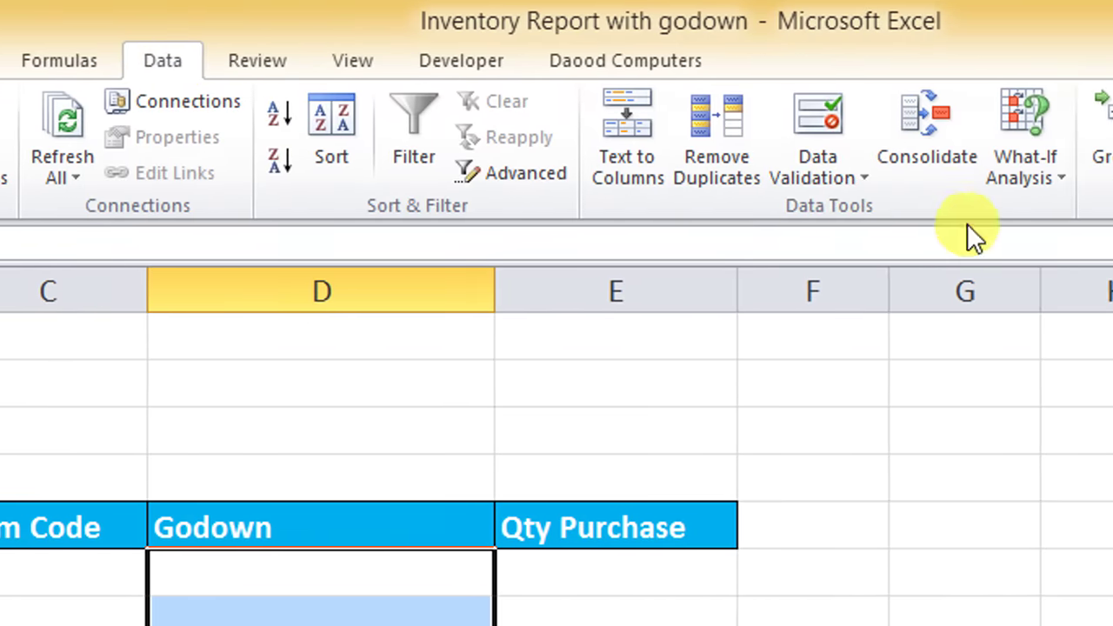
left_click(848, 180)
left_click(848, 208)
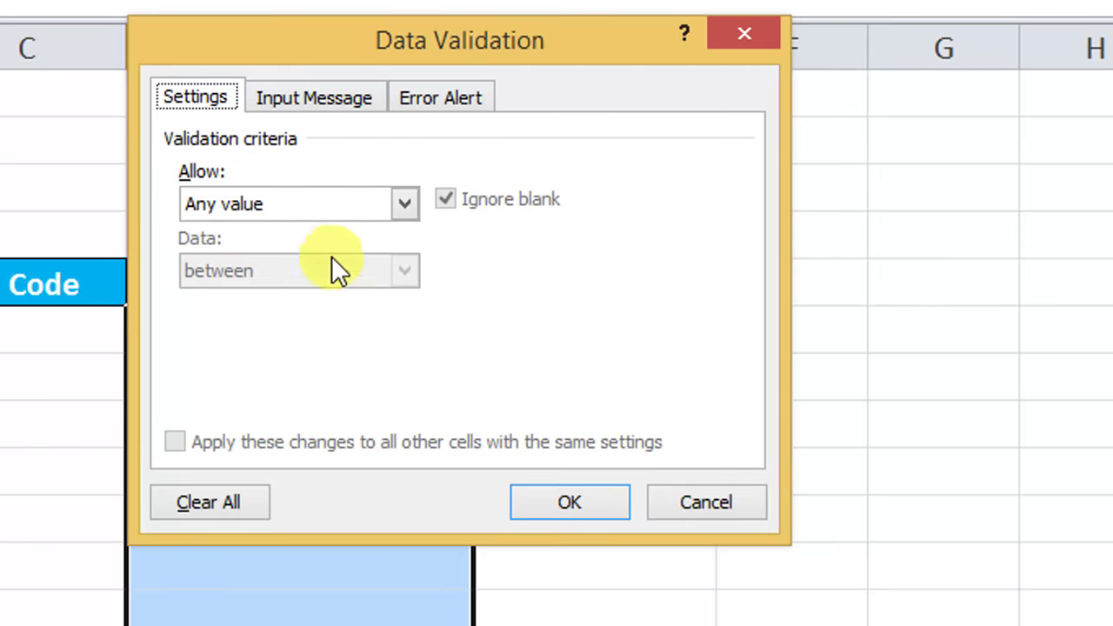
left_click(343, 206)
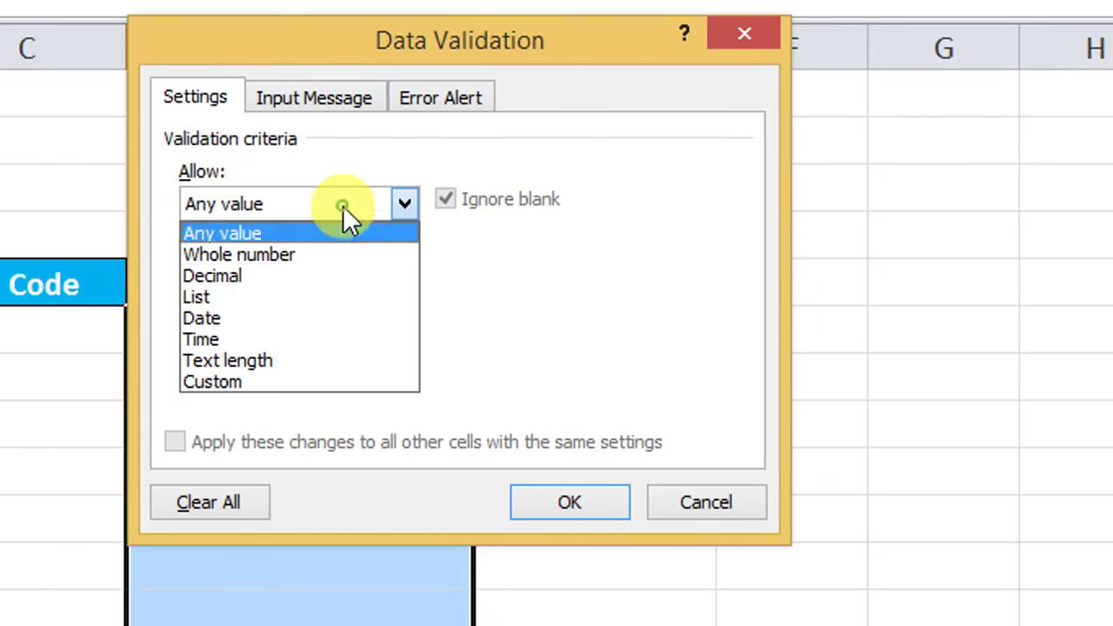
left_click(306, 297)
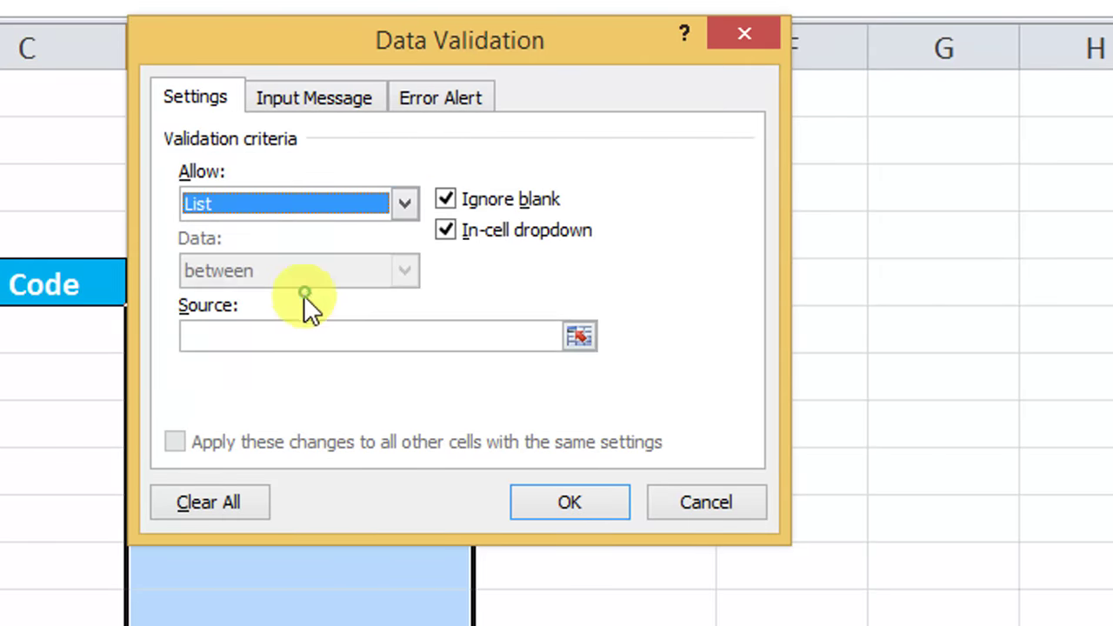
left_click(314, 341)
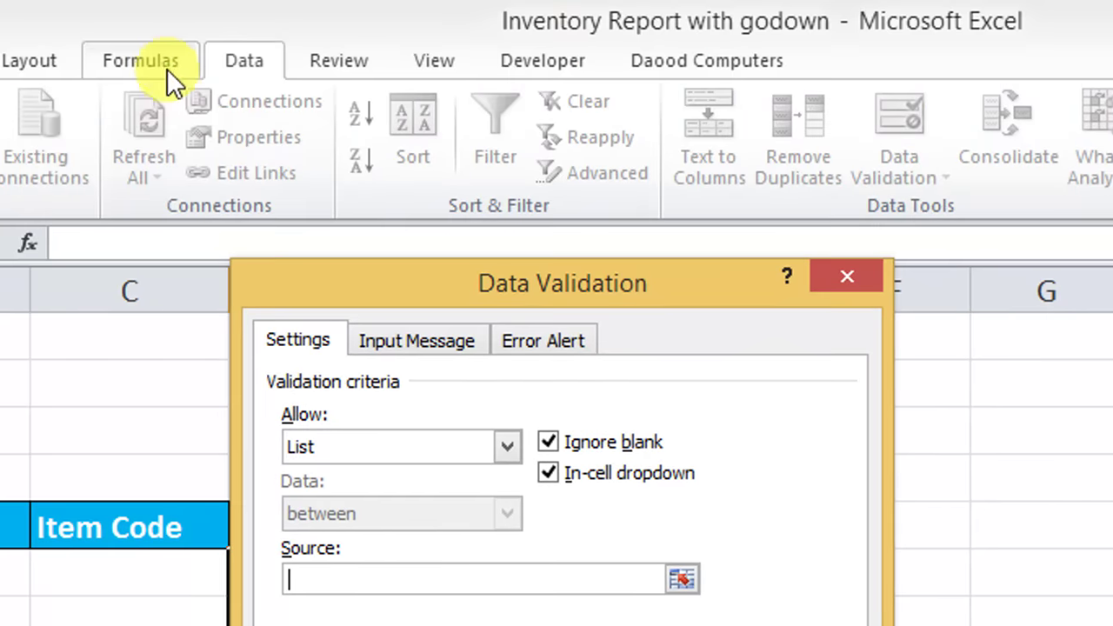
left_click(168, 61)
left_click(658, 143)
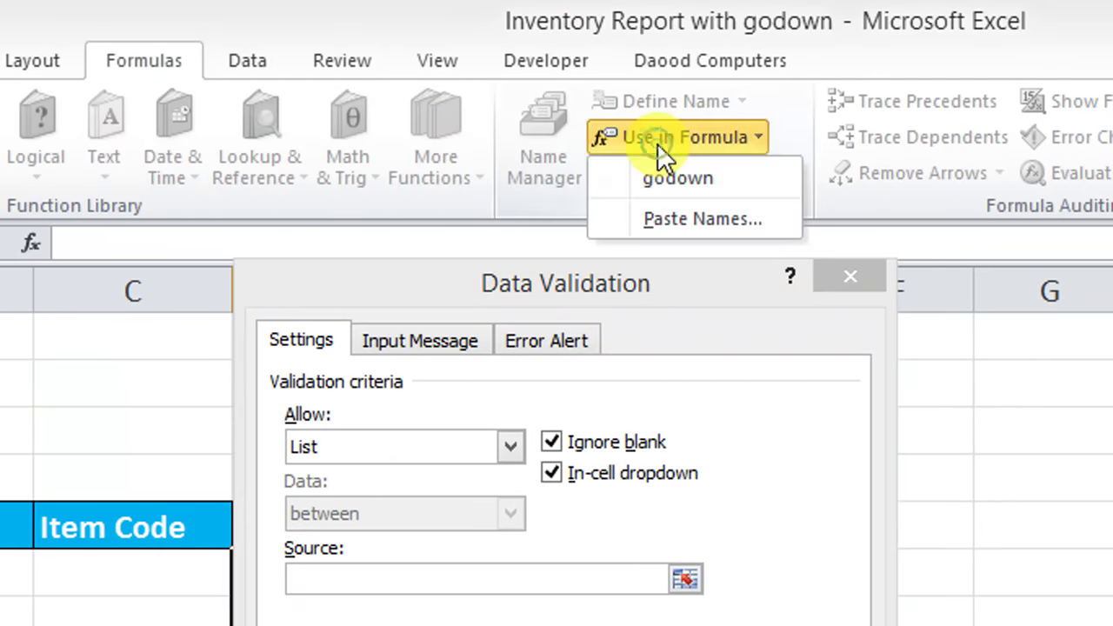
left_click(747, 141)
left_click(455, 528)
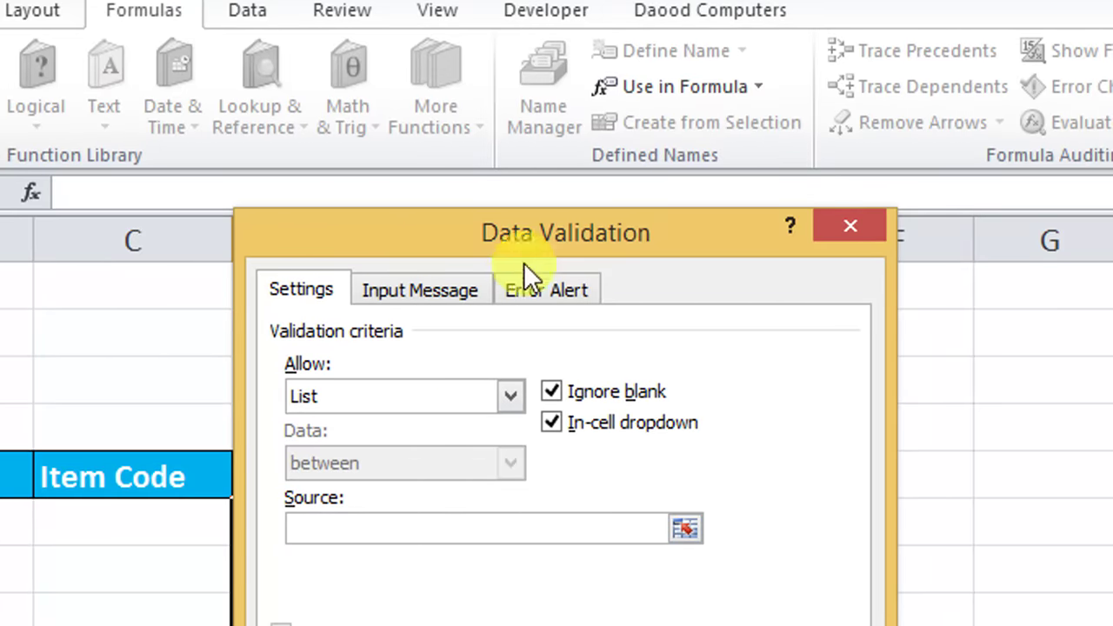
left_click(684, 91)
left_click(667, 131)
type("=godown")
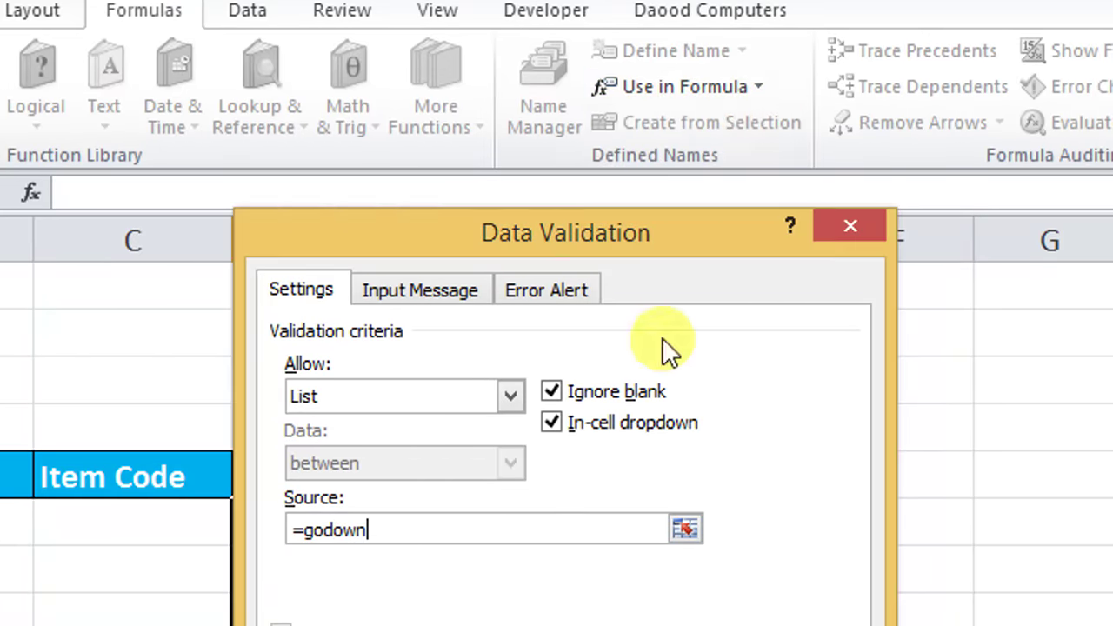
left_click(665, 509)
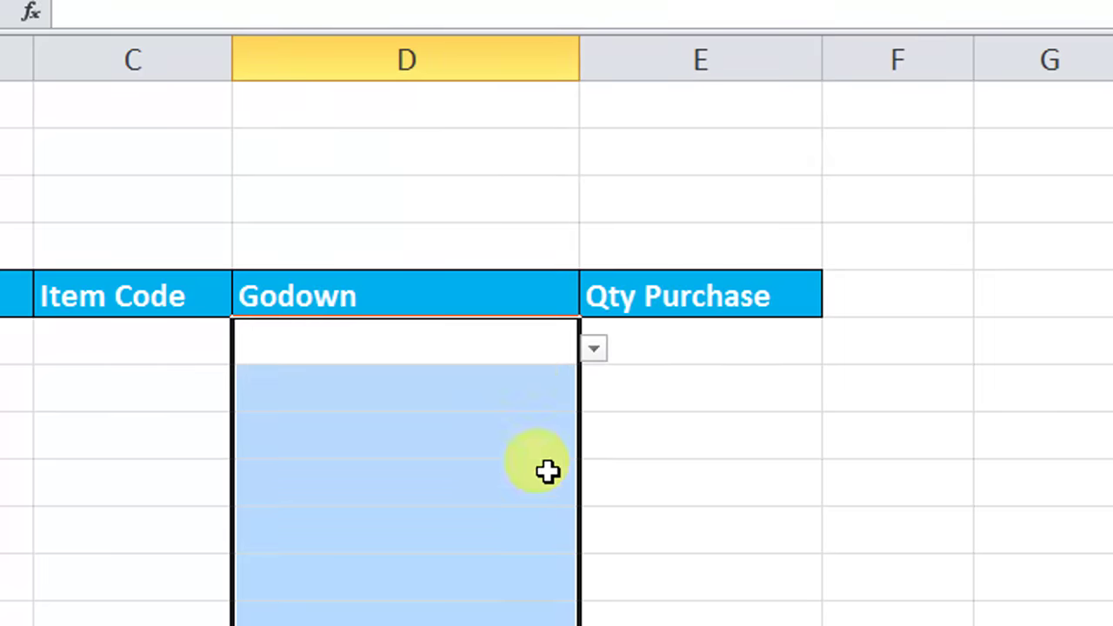
Step: Check that the first Godown cells now offer the location dropdown
left_click(531, 346)
left_click(593, 348)
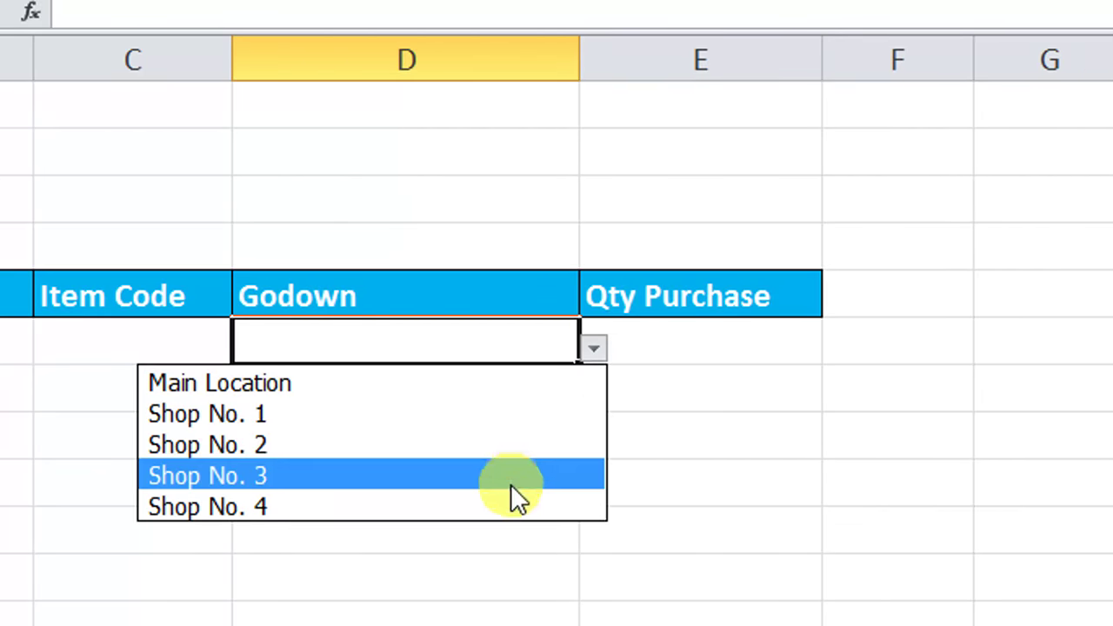
left_click(512, 348)
left_click(505, 383)
left_click(592, 395)
left_click(592, 397)
left_click(565, 430)
left_click(592, 434)
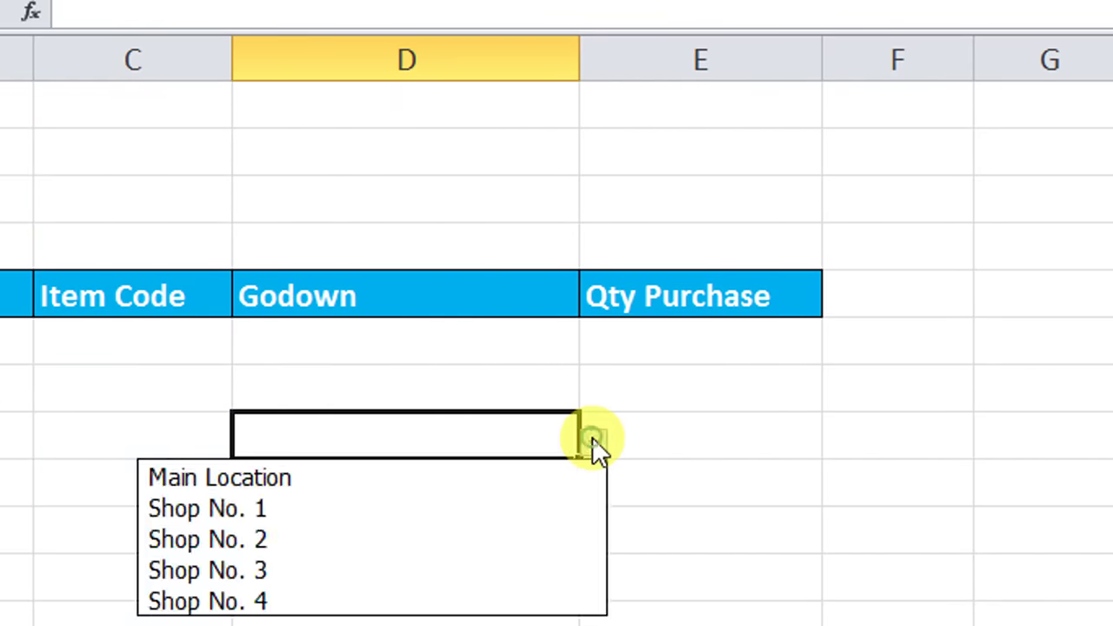
left_click(592, 436)
left_click(474, 475)
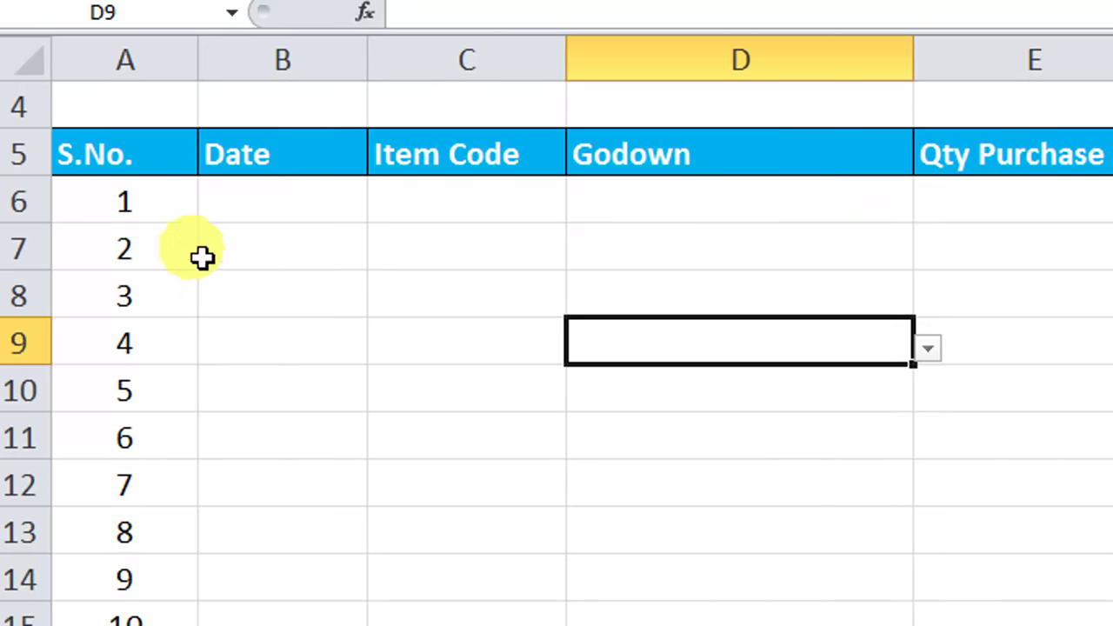
Step: Extend the S.No. numbering down to 15 in row 20
left_click_drag(130, 203, 161, 530)
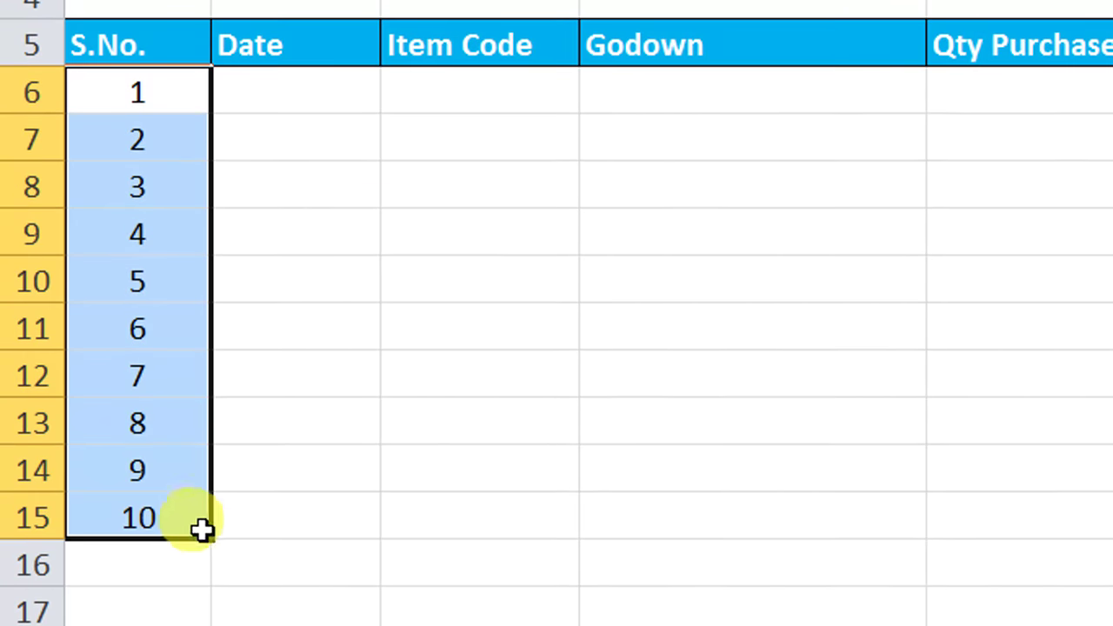
left_click_drag(212, 556, 240, 538)
scroll(365, 218, "up", 1)
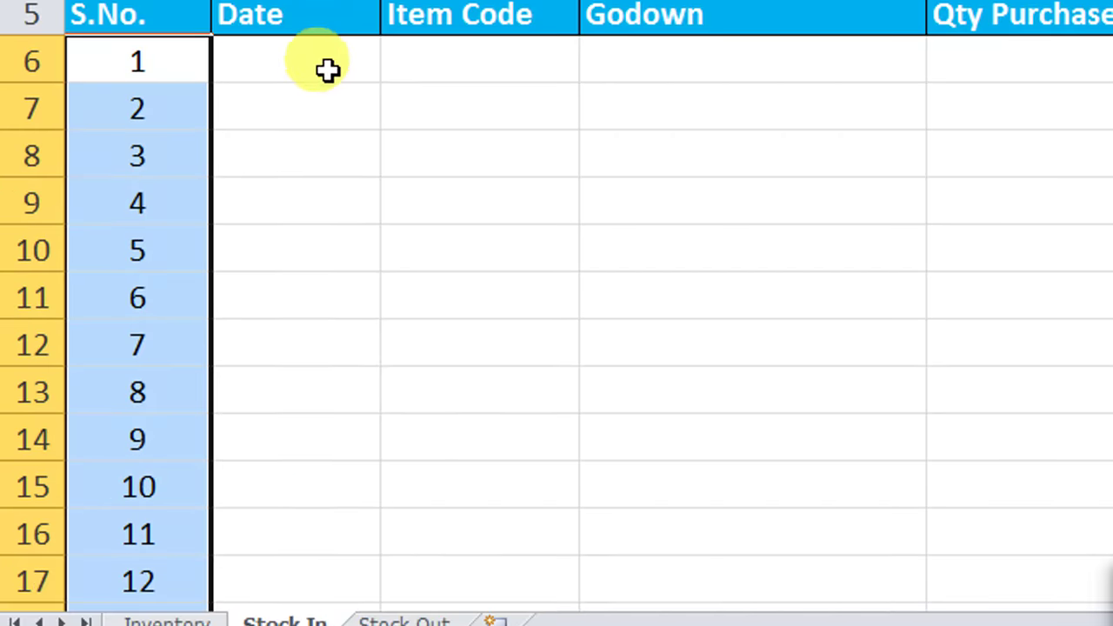
Step: Enter the first date, 7/3/2019, in B6
left_click(327, 69)
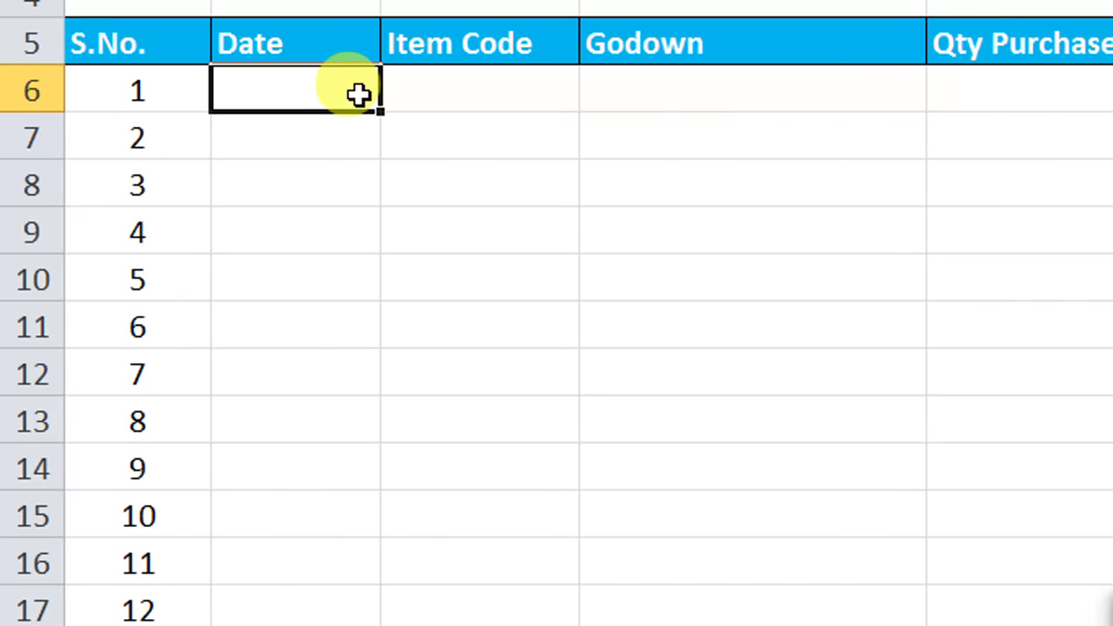
type("3-19")
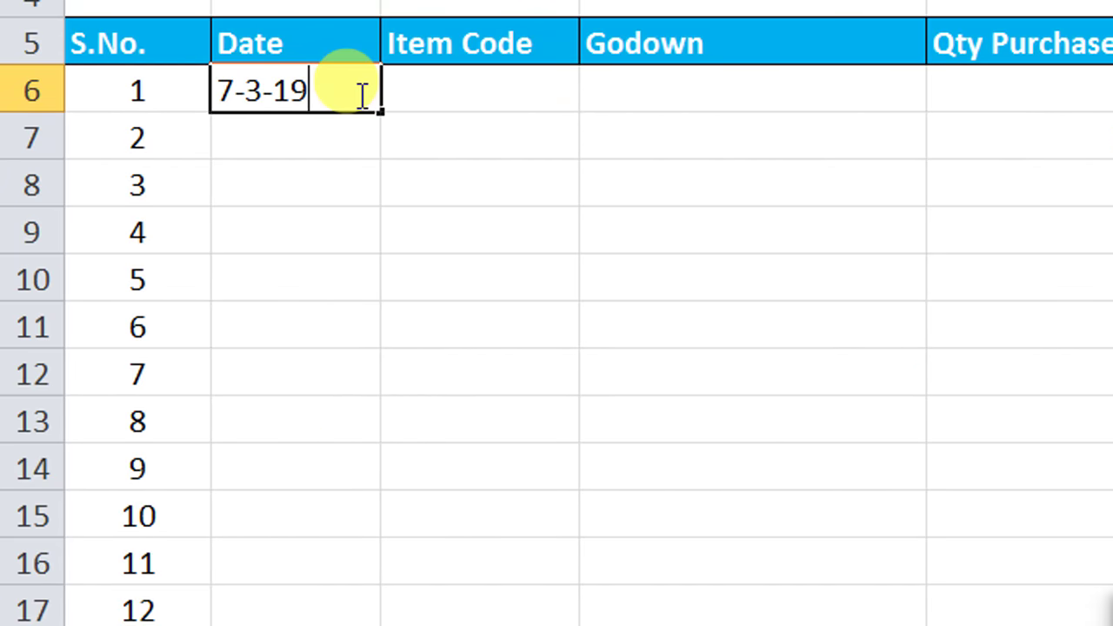
key("Return")
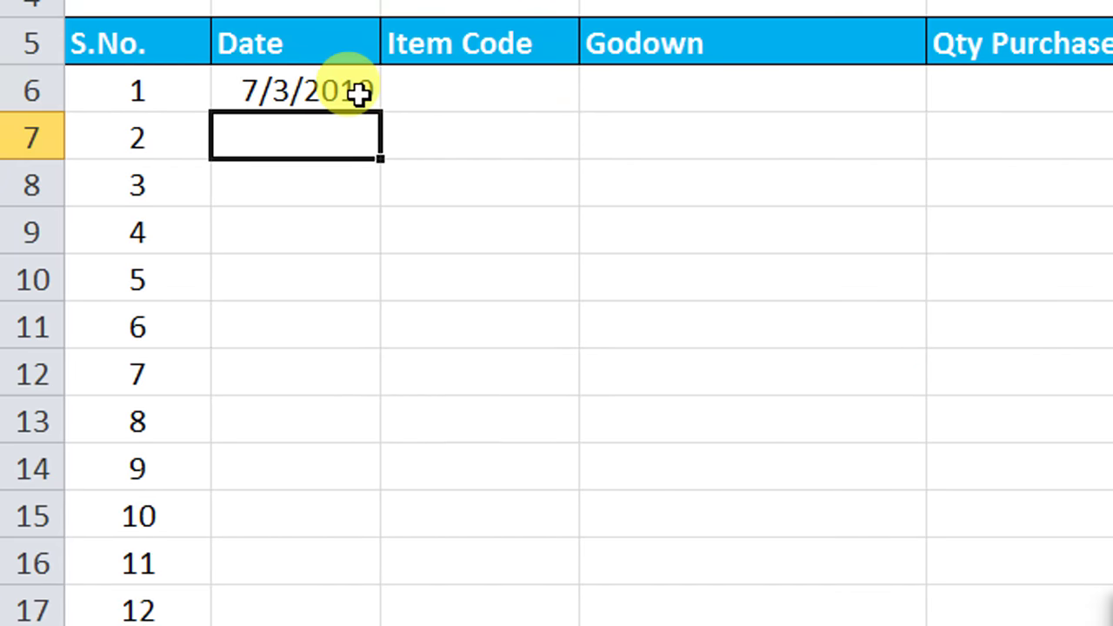
left_click(360, 94)
scroll(360, 94, "down", 1)
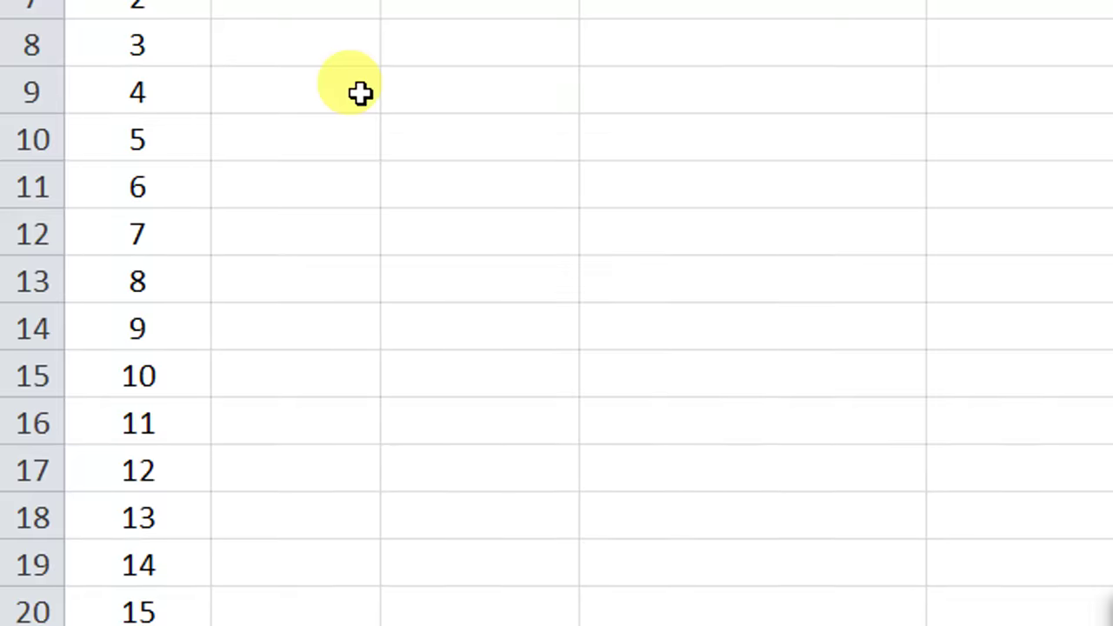
scroll(360, 93, "up", 1)
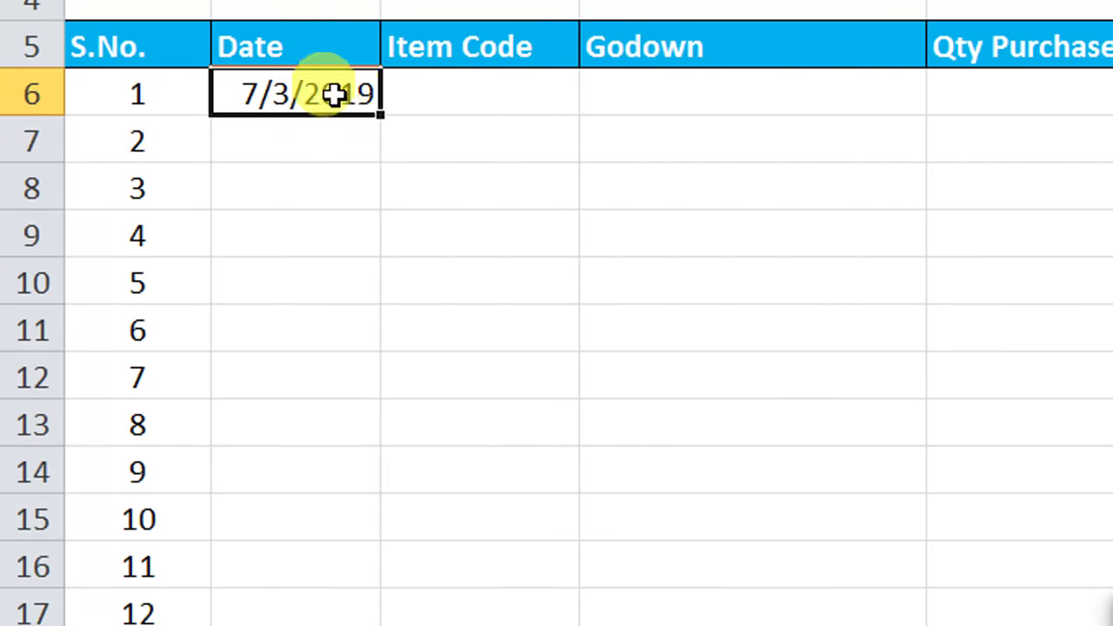
right_click(334, 94)
Step: Format B6 with the 14-Mar-01 date style and re-enter 3-7-19 so it shows 7-Mar-19
left_click(440, 530)
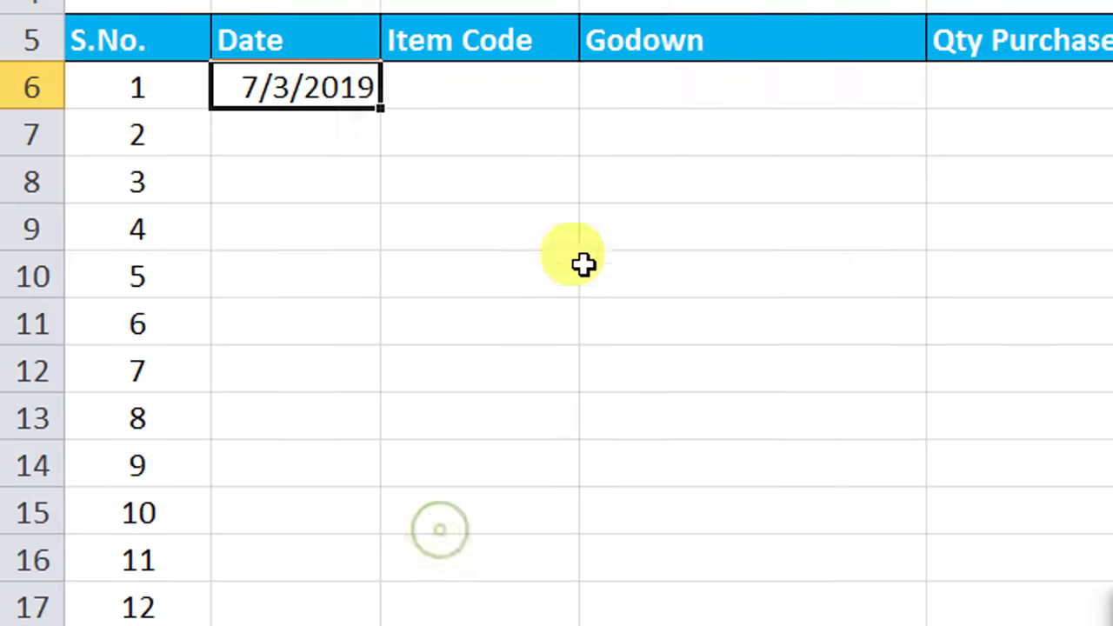
scroll(671, 82, "up", 1)
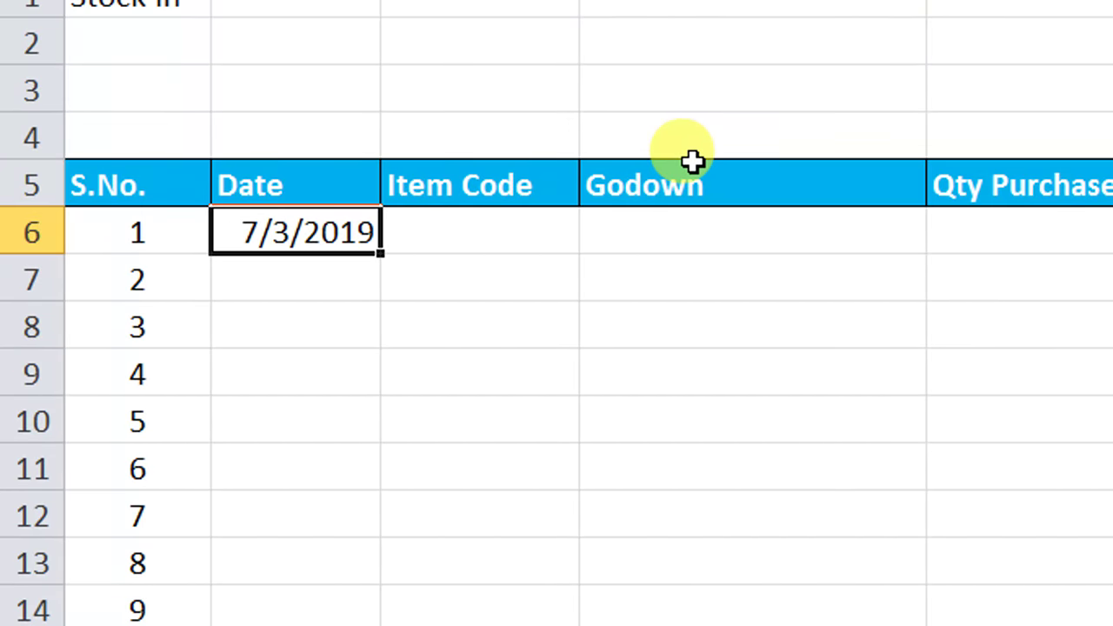
key("ctrl+1")
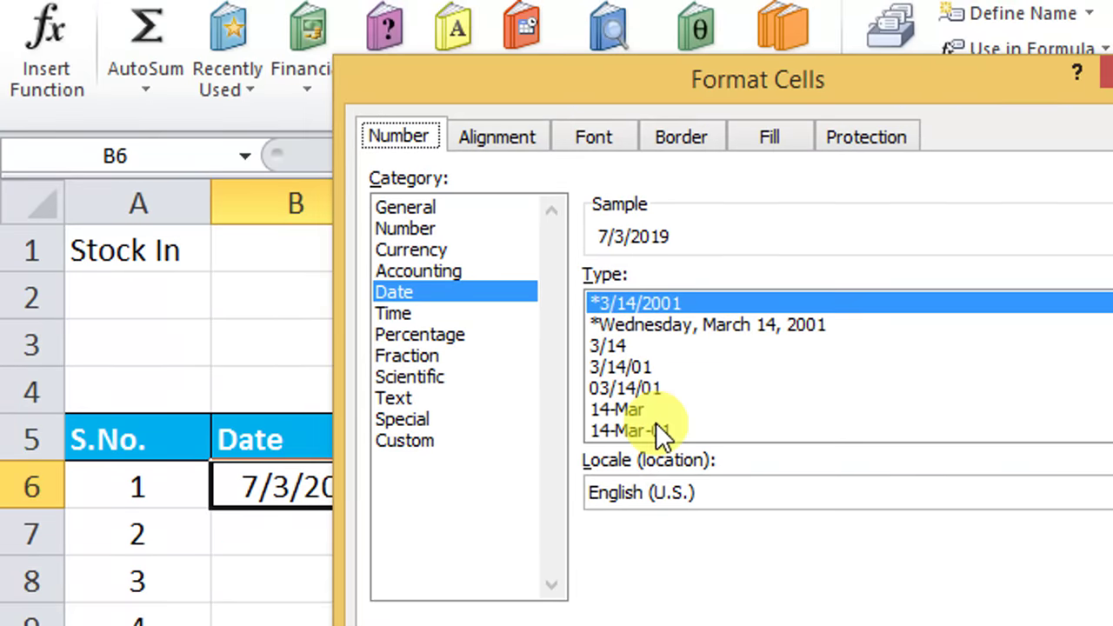
left_click(658, 430)
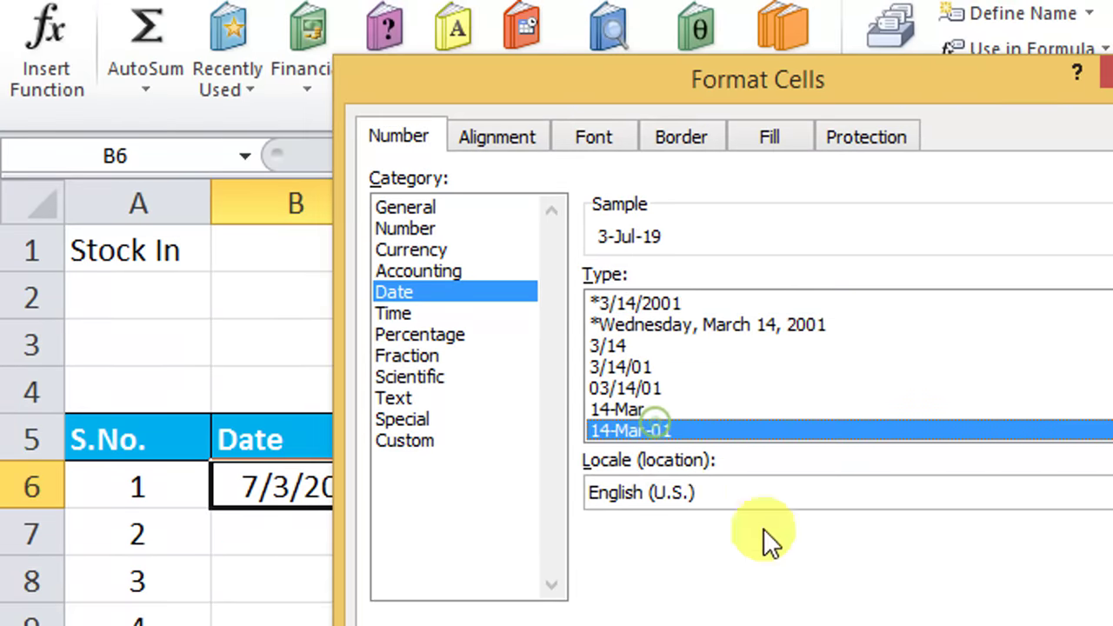
left_click(945, 523)
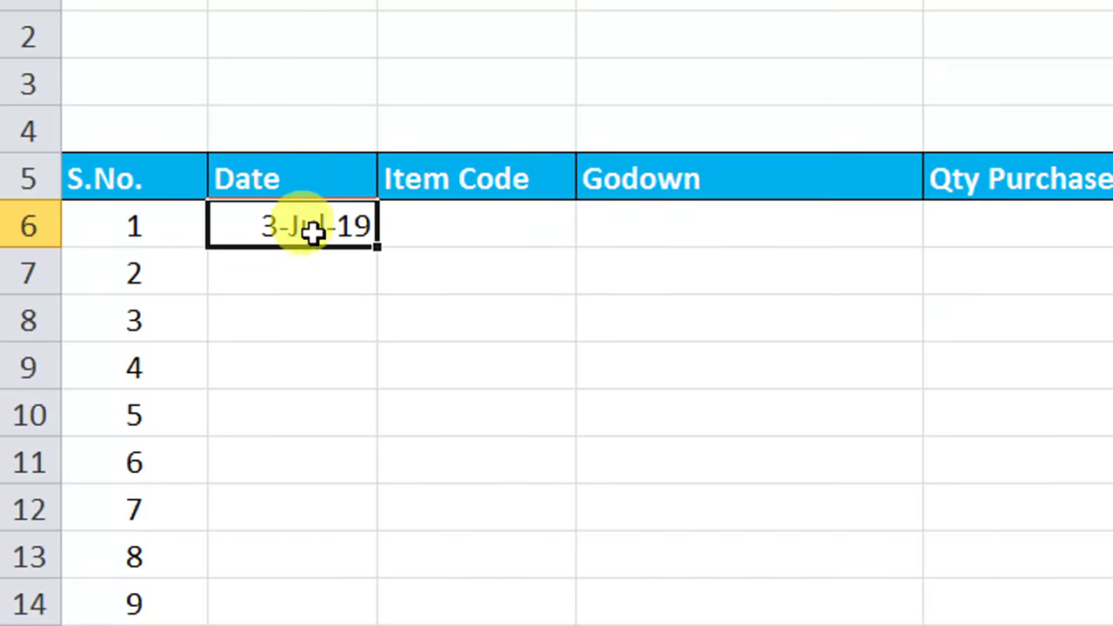
type("3")
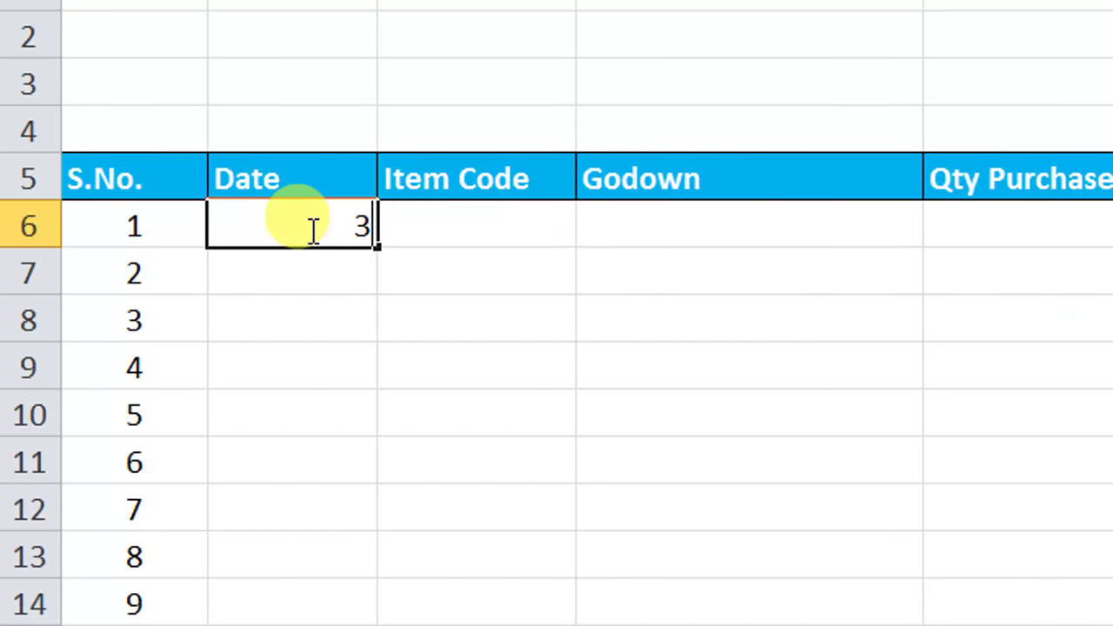
key("Return")
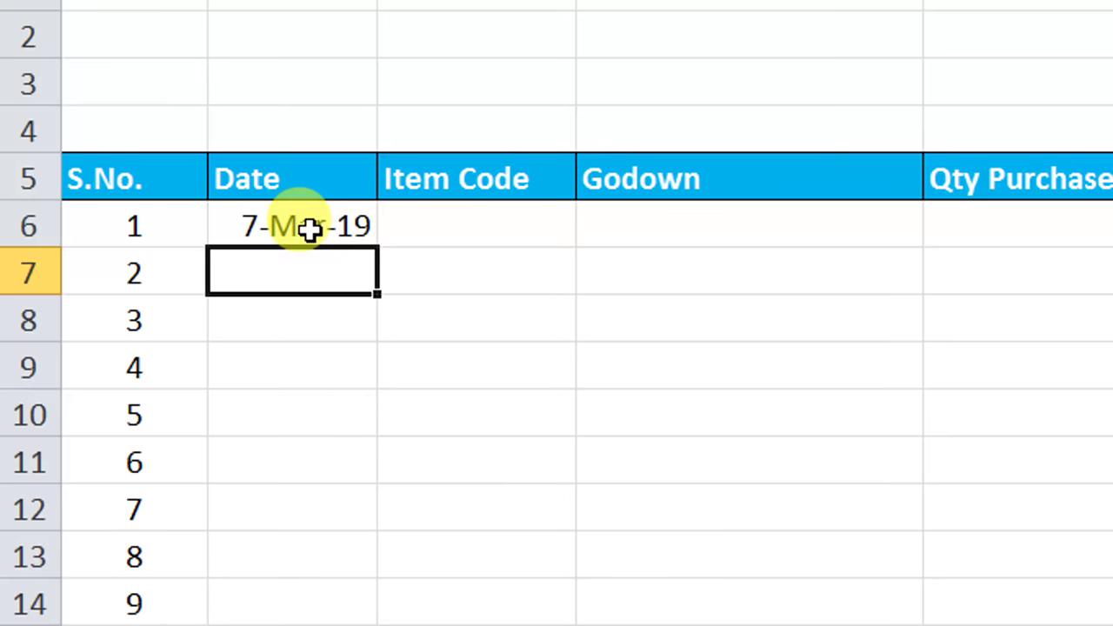
left_click(329, 229)
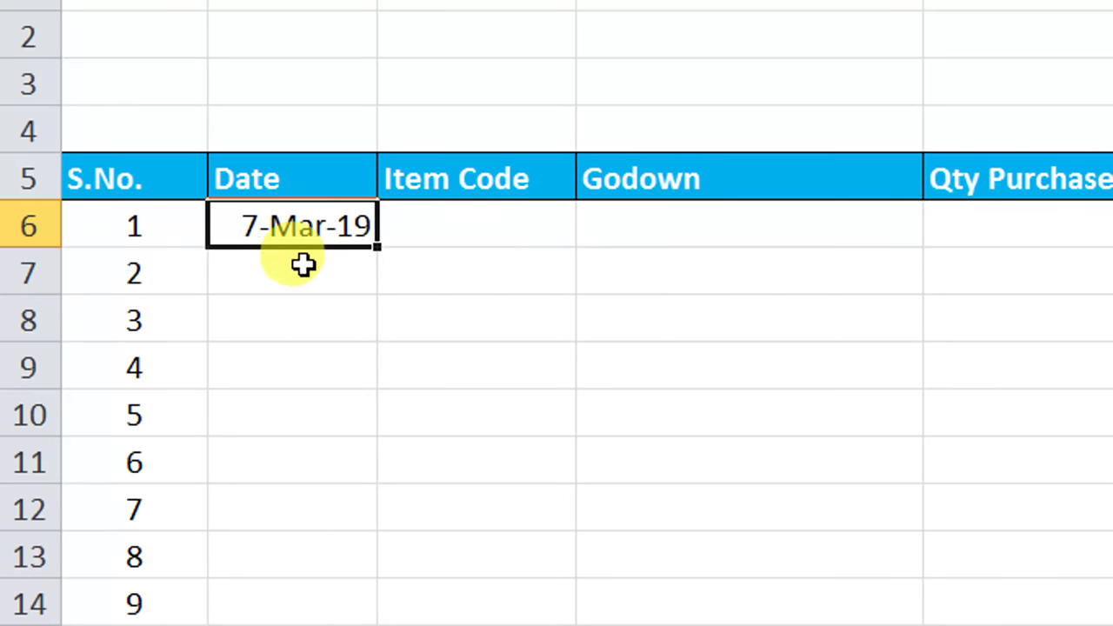
Step: Enter 3-7-19 as the second date in B7
left_click(301, 274)
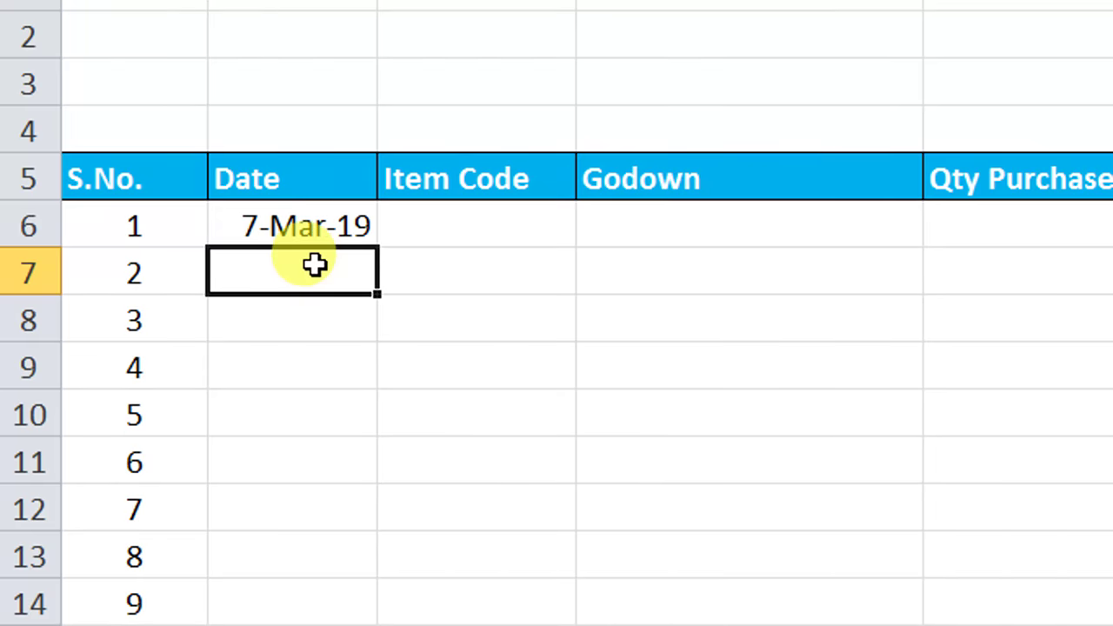
type("3-7-19")
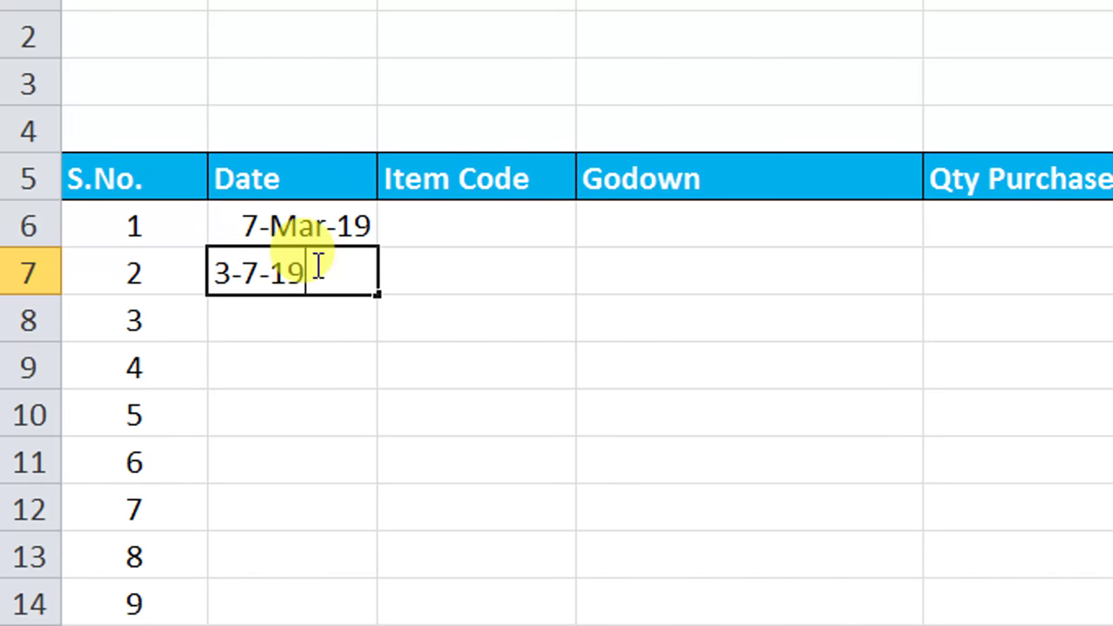
key("Return")
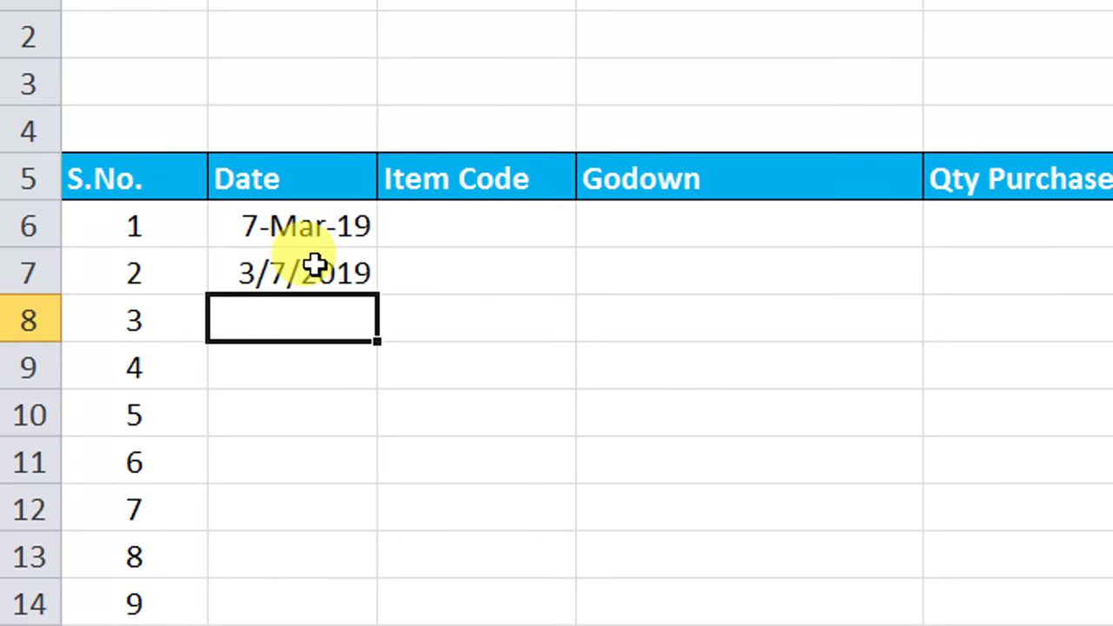
left_click(340, 238)
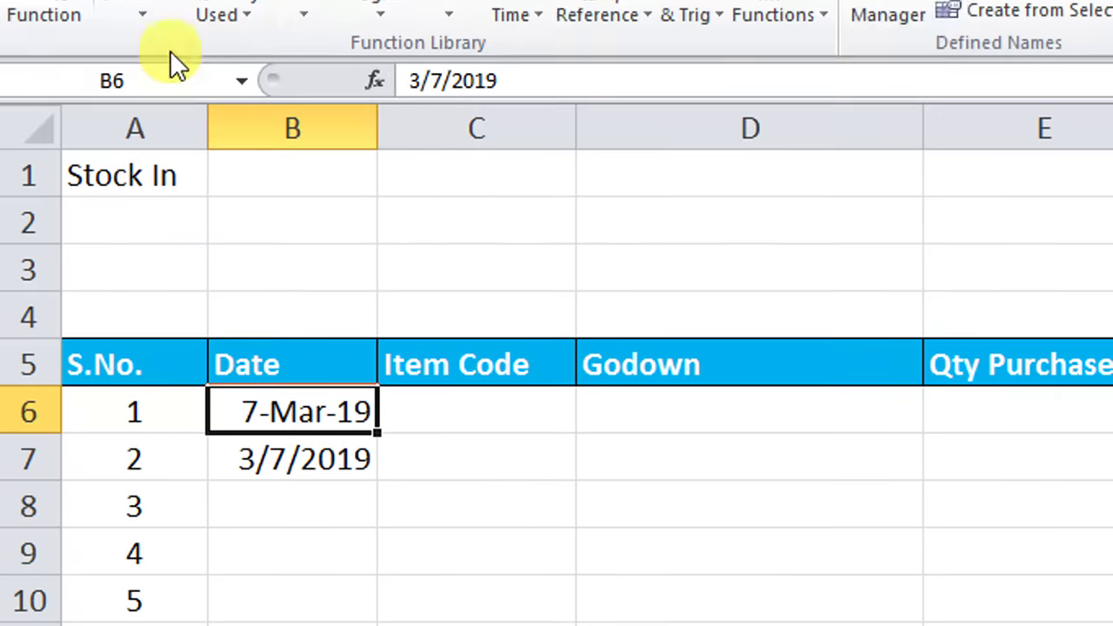
left_click(142, 68)
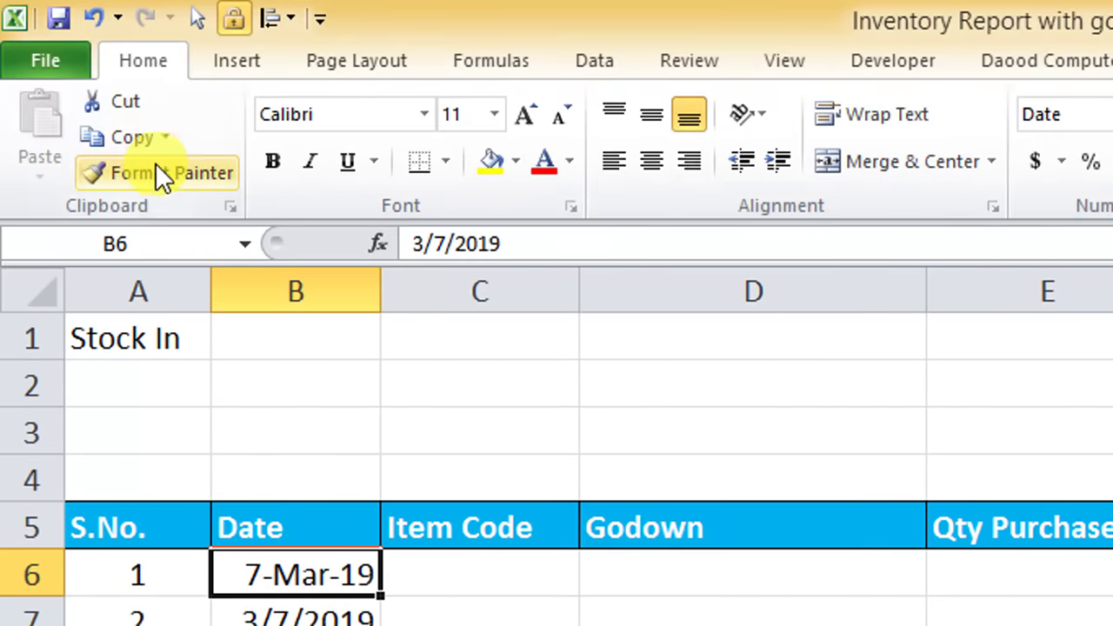
Step: Copy B6's date format onto B7:B20 and fill 7-Mar-19 down the Date column to row 20
left_click(157, 169)
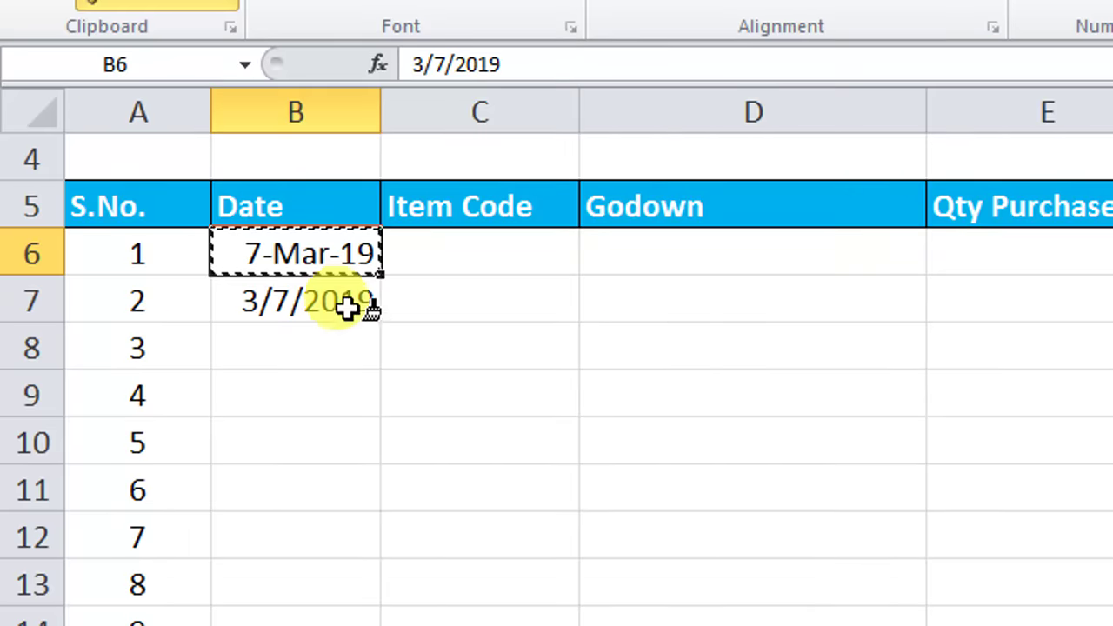
mouse_move(348, 303)
left_mouse_down()
mouse_move(302, 531)
mouse_move(313, 502)
left_mouse_up()
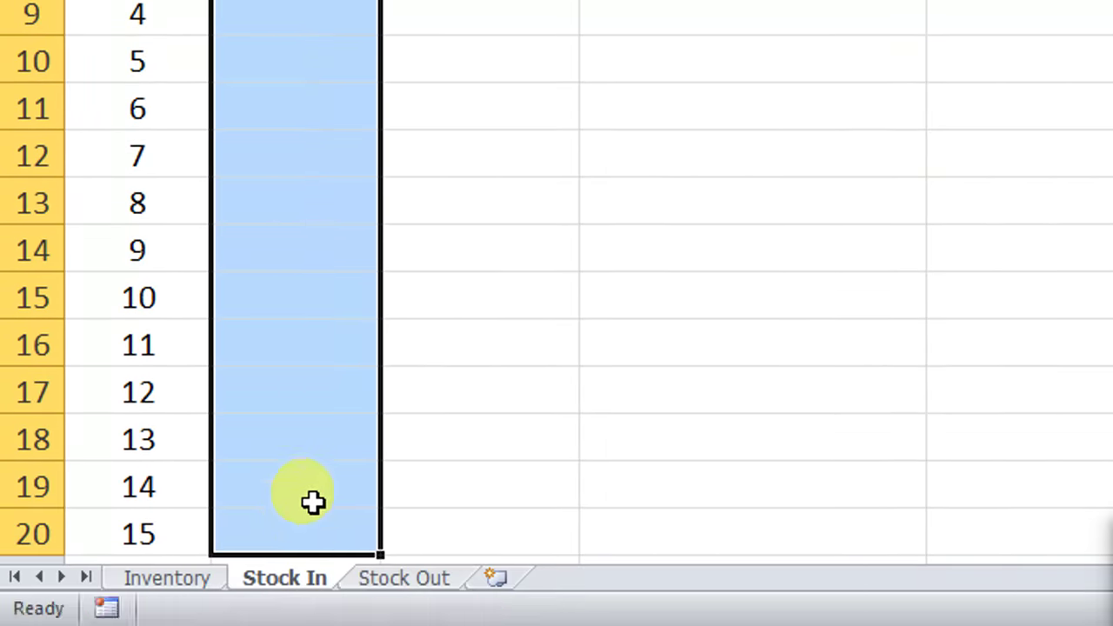
left_click_drag(330, 170, 331, 206)
left_click_drag(380, 235, 355, 559)
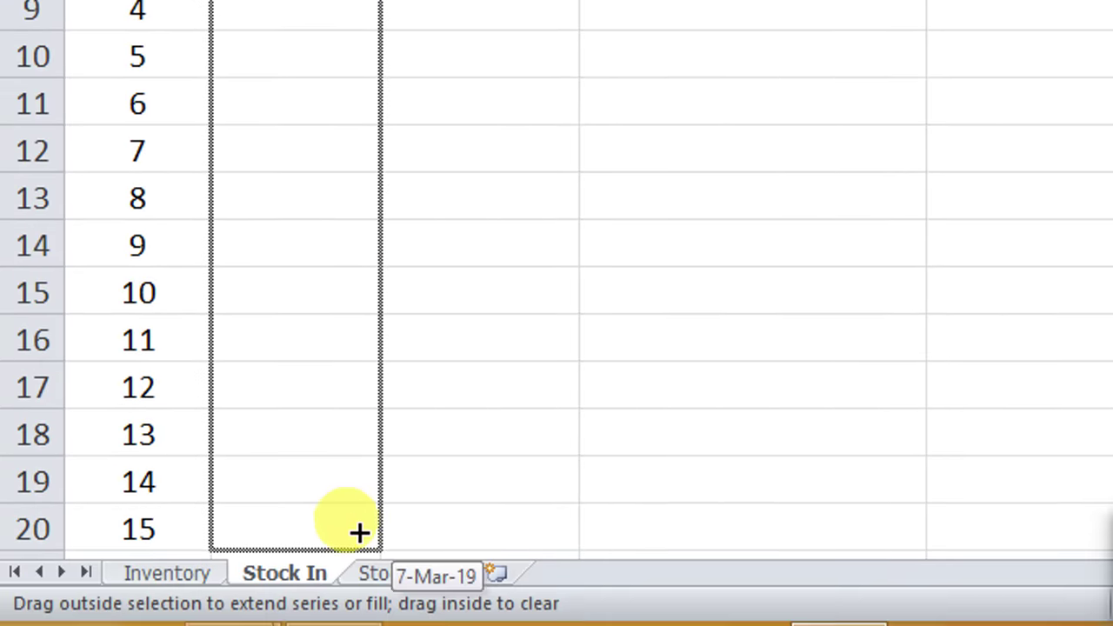
left_click_drag(360, 533, 360, 532)
left_click(339, 204)
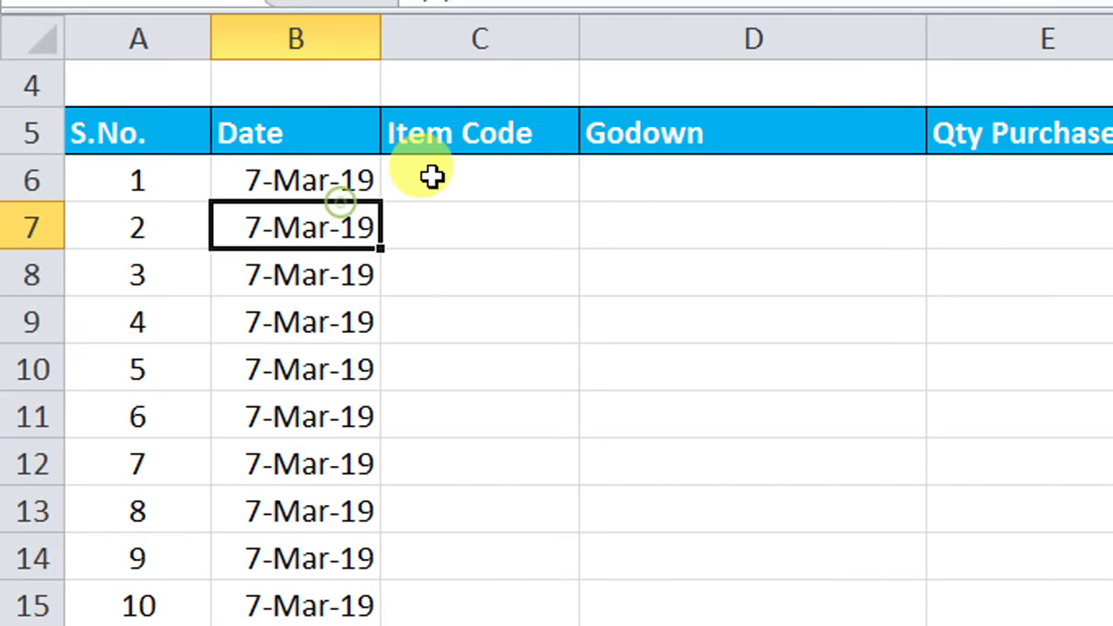
left_click(432, 177)
Step: Type item codes 1 to 10 down the Item Code column from C6
type("1")
key("Return")
type("2")
key("Return")
type("3 4 5 6 7 8 9")
key("Return")
type("10")
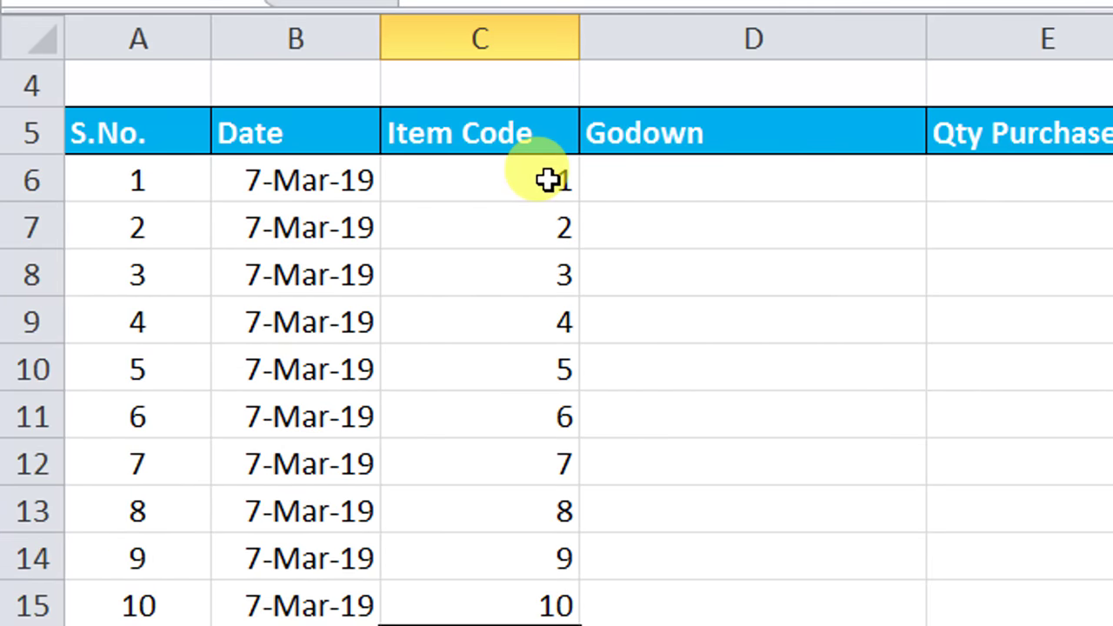
Step: Rewrite the item codes from C9 so they repeat 1, 2, 3 down the column
left_click_drag(548, 179, 537, 253)
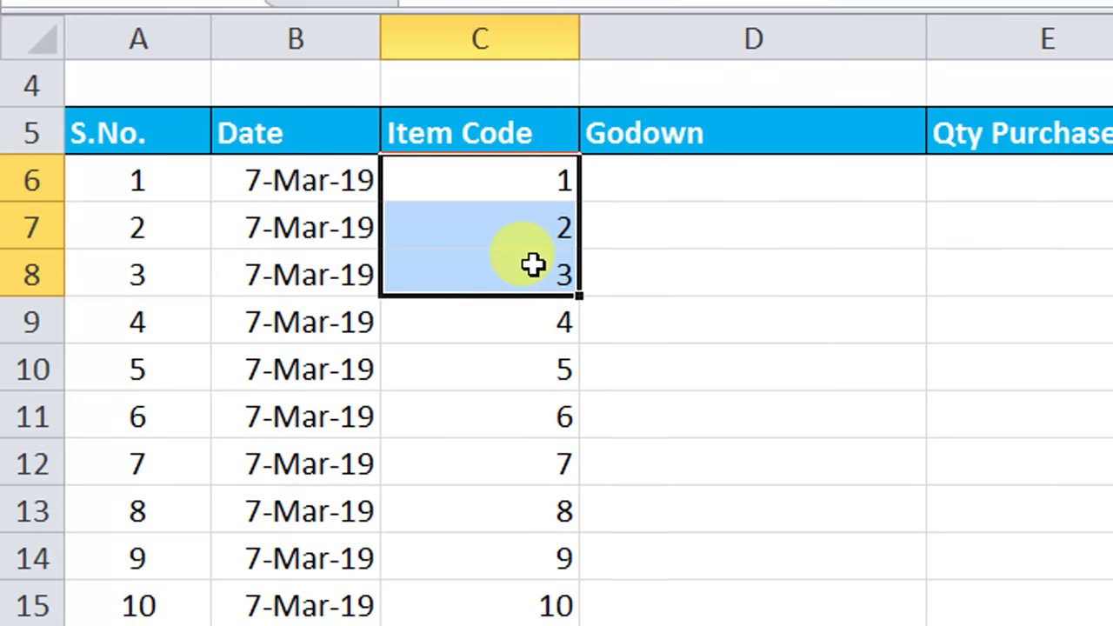
left_click(522, 313)
type("1")
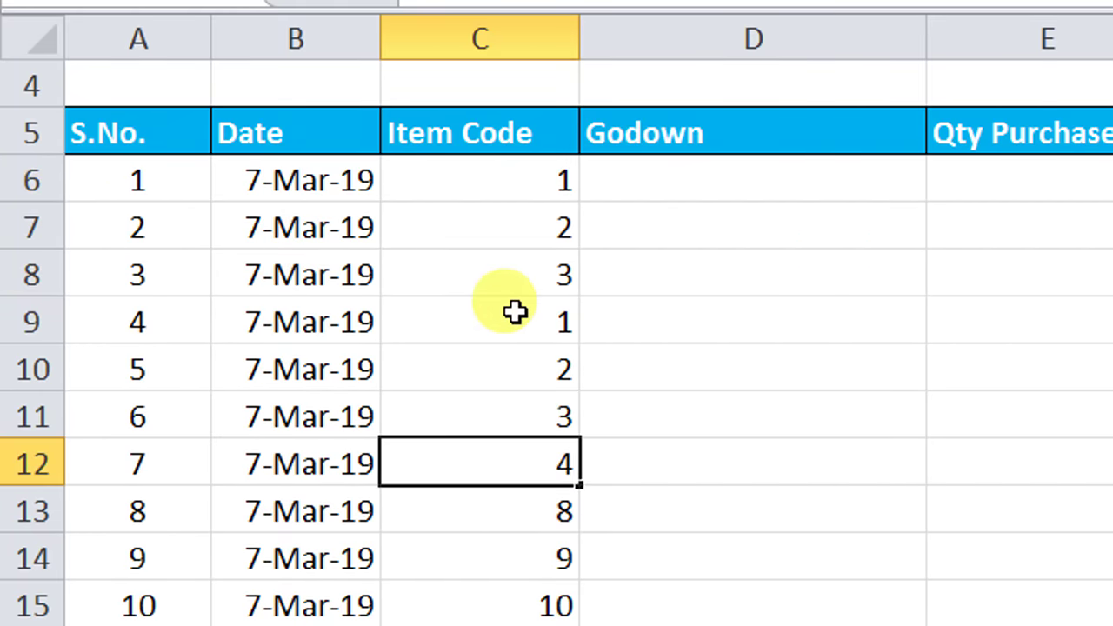
type(" 2 3  2 3 1 ")
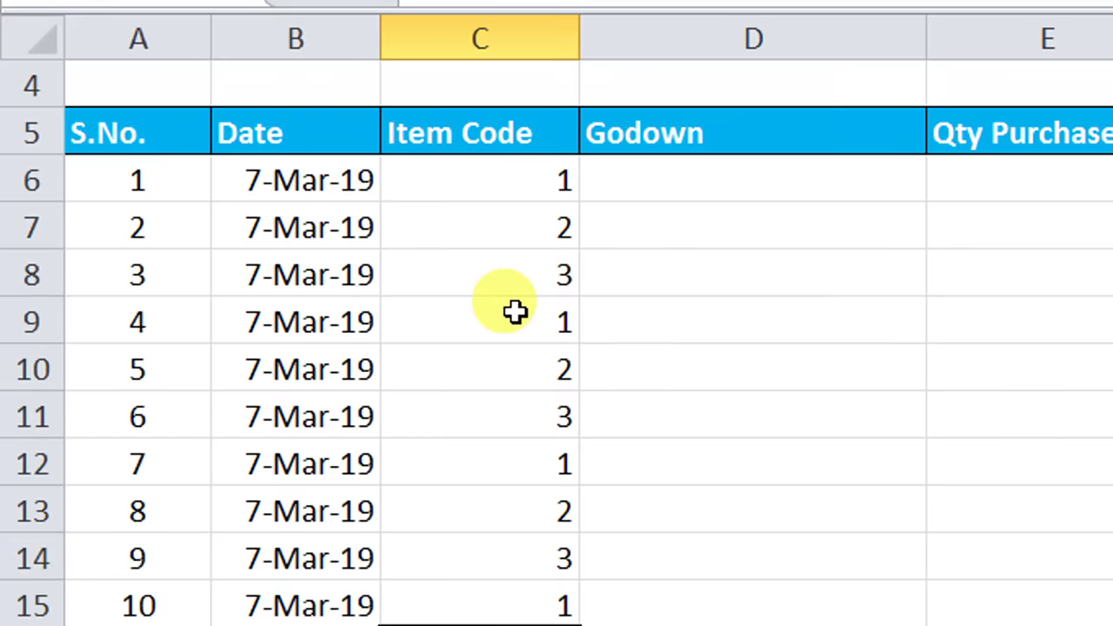
type("2")
scroll(581, 370, "down", 1)
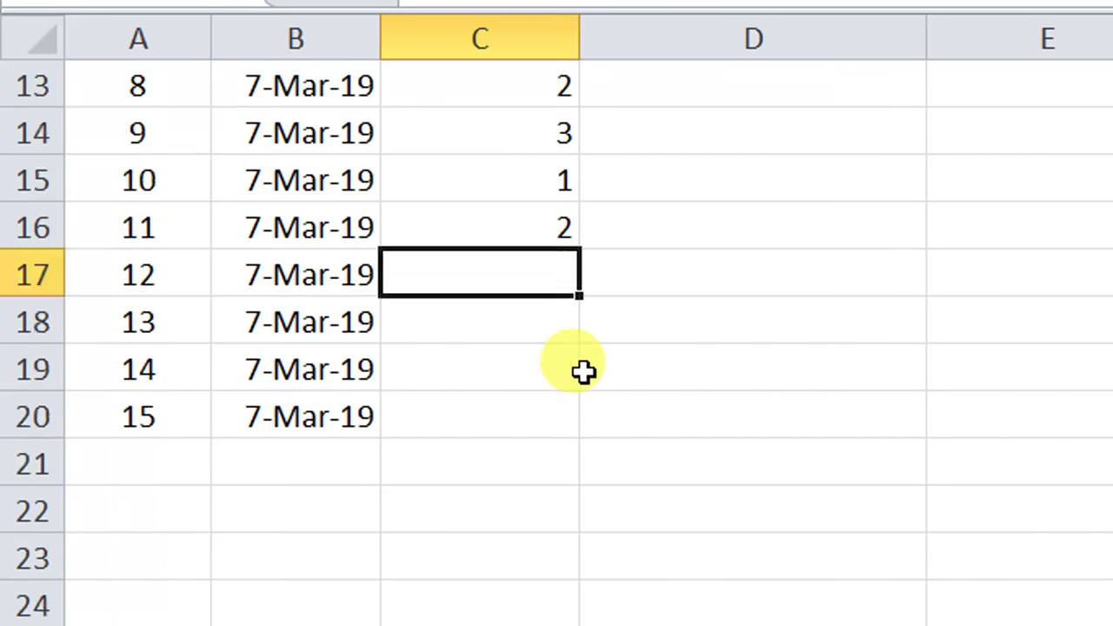
type("31")
key("Return")
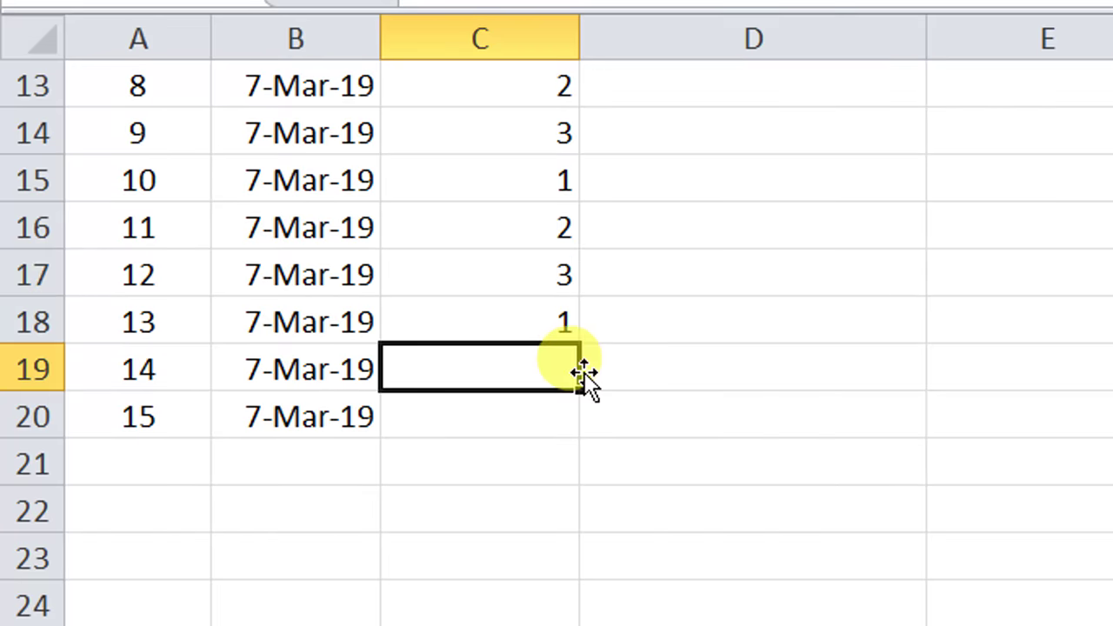
type("2 3")
scroll(585, 357, "up", 3)
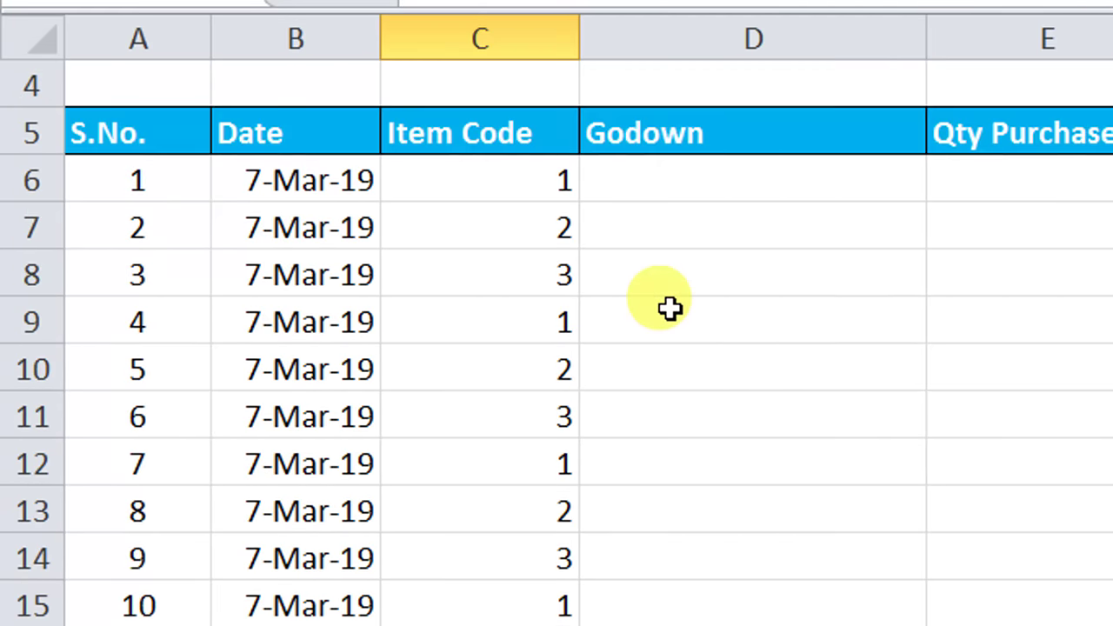
scroll(670, 305, "up", 2)
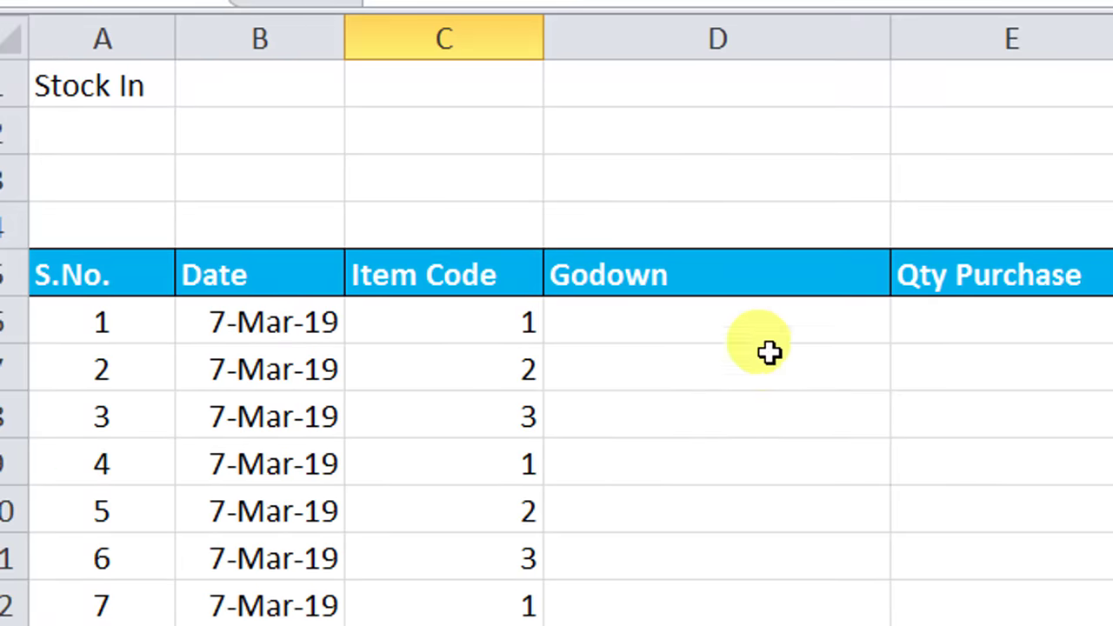
Step: Set the Godown dropdowns for S.No. 1, 2 and 3 to Main Location
left_click(765, 331)
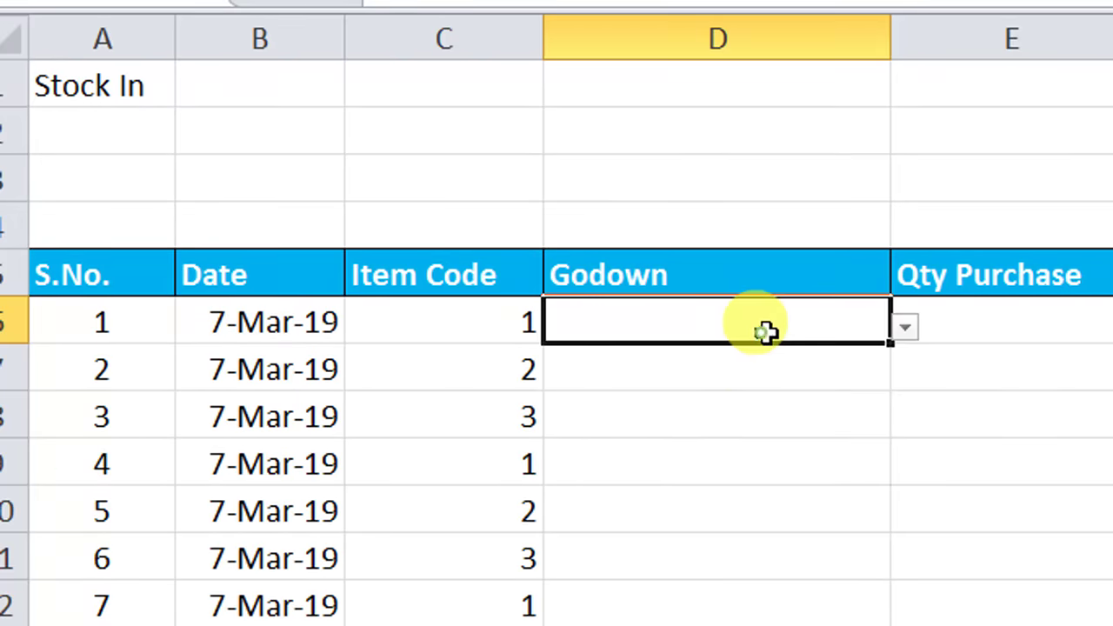
left_click(903, 328)
left_click(835, 364)
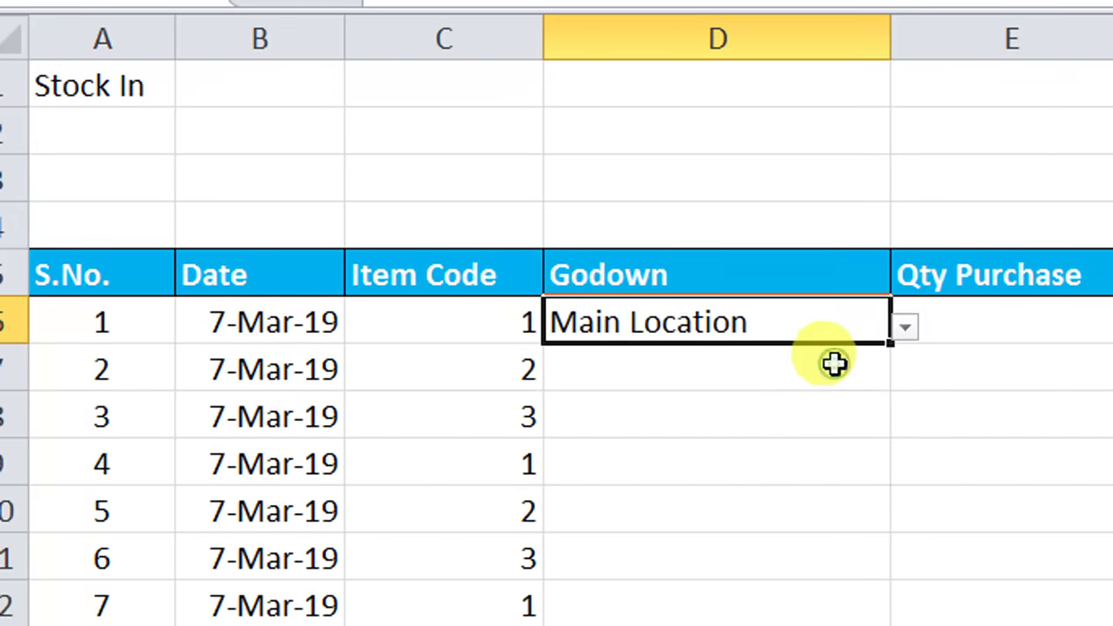
left_click(832, 365)
left_click(904, 375)
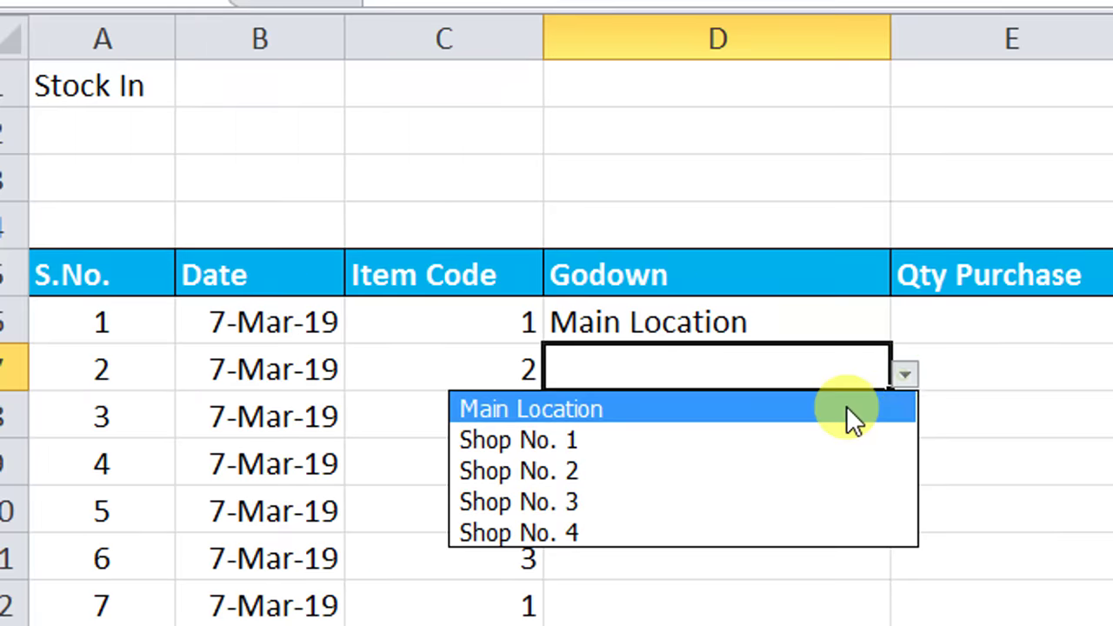
left_click(848, 408)
left_click(874, 416)
left_click(901, 421)
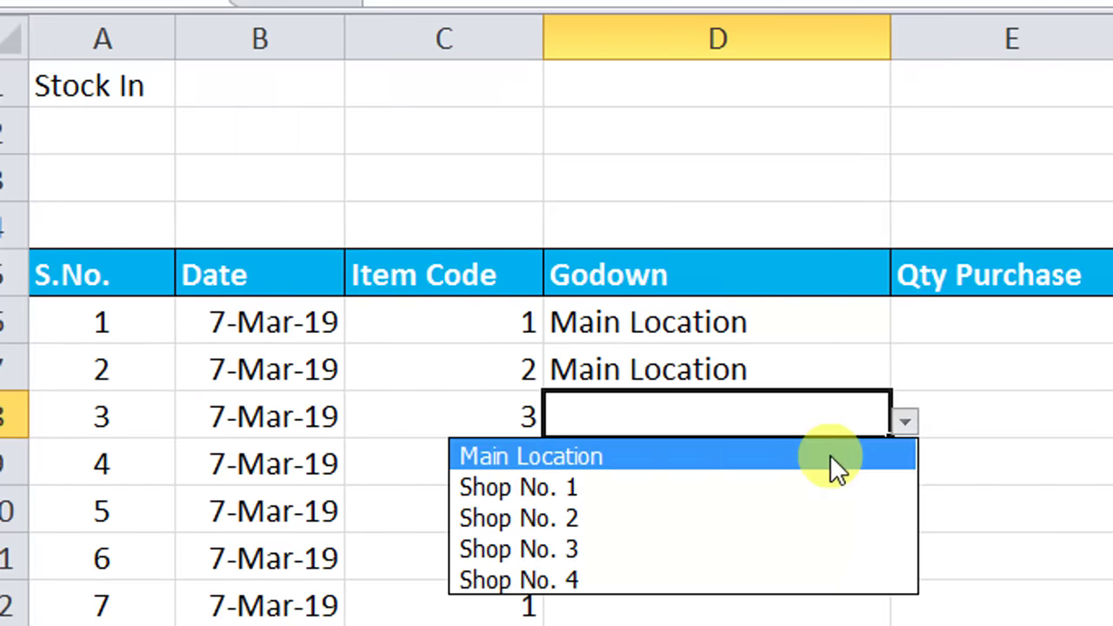
left_click(833, 461)
Step: Set S.No. 4 to Shop No. 1 and extend the series down to S.No. 6
scroll(873, 374, "down", 1)
scroll(756, 295, "down", 1)
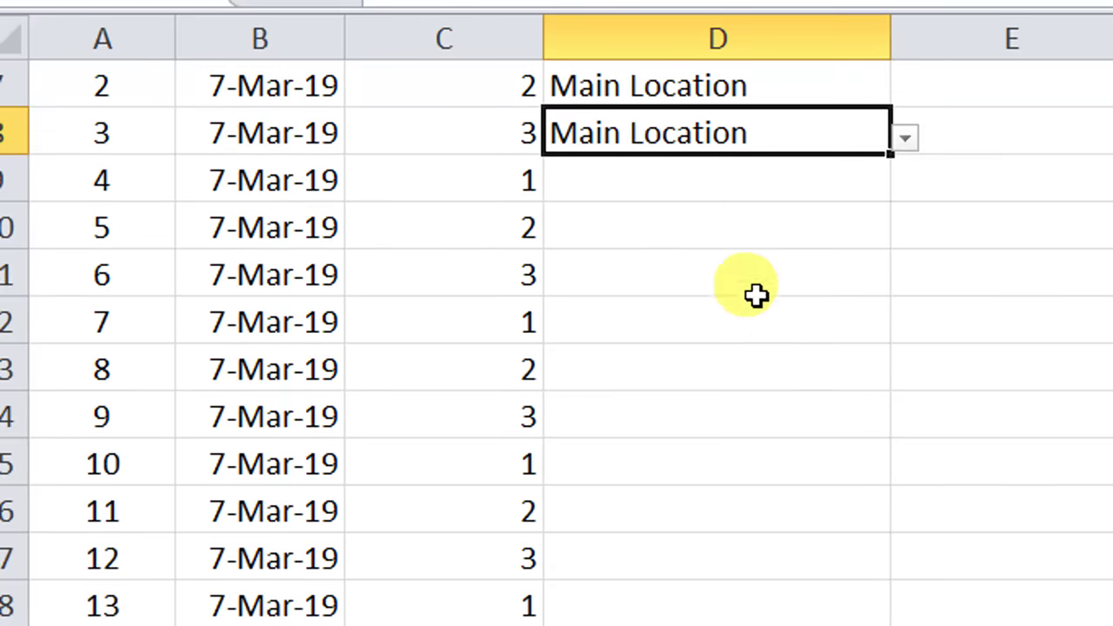
left_click(754, 184)
left_click(899, 193)
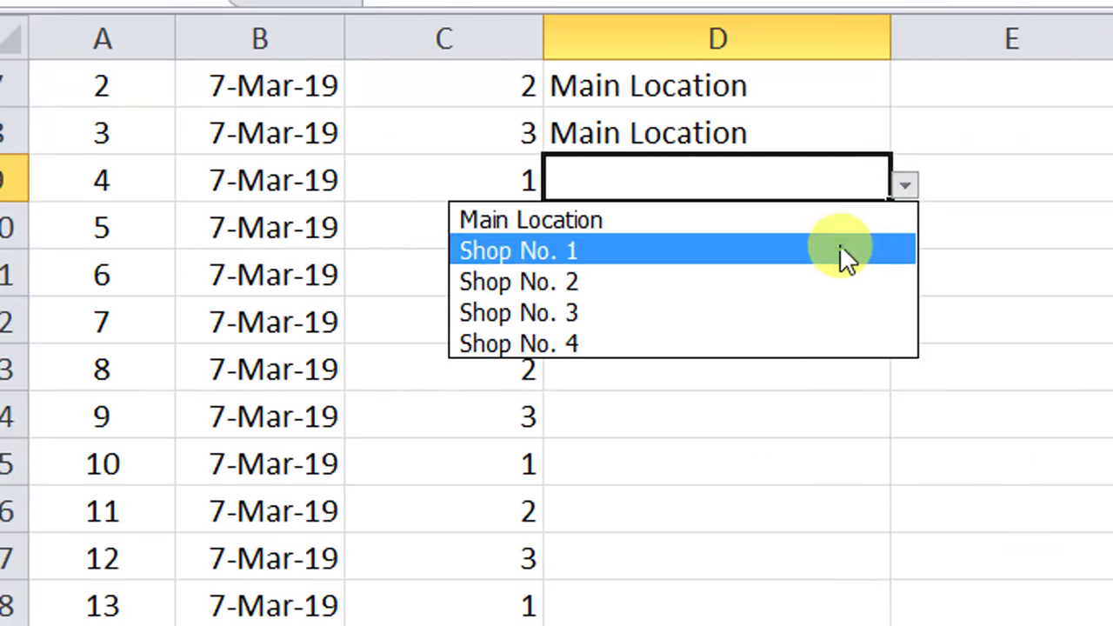
left_click(843, 251)
mouse_move(887, 202)
left_mouse_down()
mouse_move(874, 289)
mouse_move(875, 229)
mouse_move(865, 278)
left_mouse_up()
Step: Correct S.No. 5 and 6 to Shop No. 1 after a stray entry at S.No. 7
left_click(824, 313)
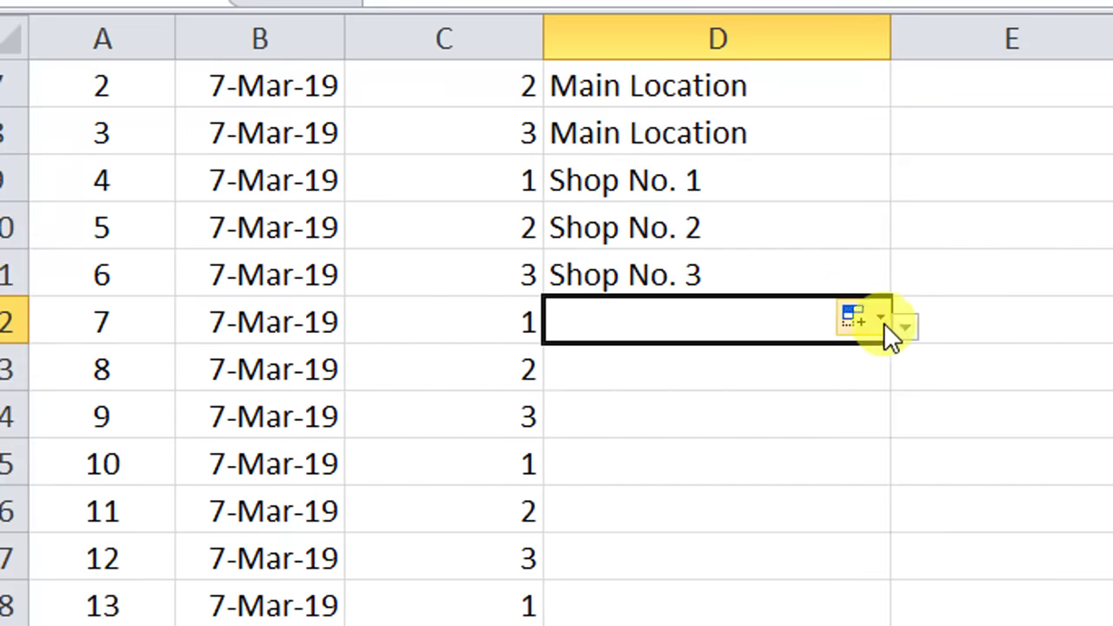
left_click(905, 327)
left_click(870, 360)
mouse_move(894, 350)
left_mouse_down()
mouse_move(887, 479)
mouse_move(882, 345)
left_mouse_up()
left_click(741, 229)
left_click(905, 233)
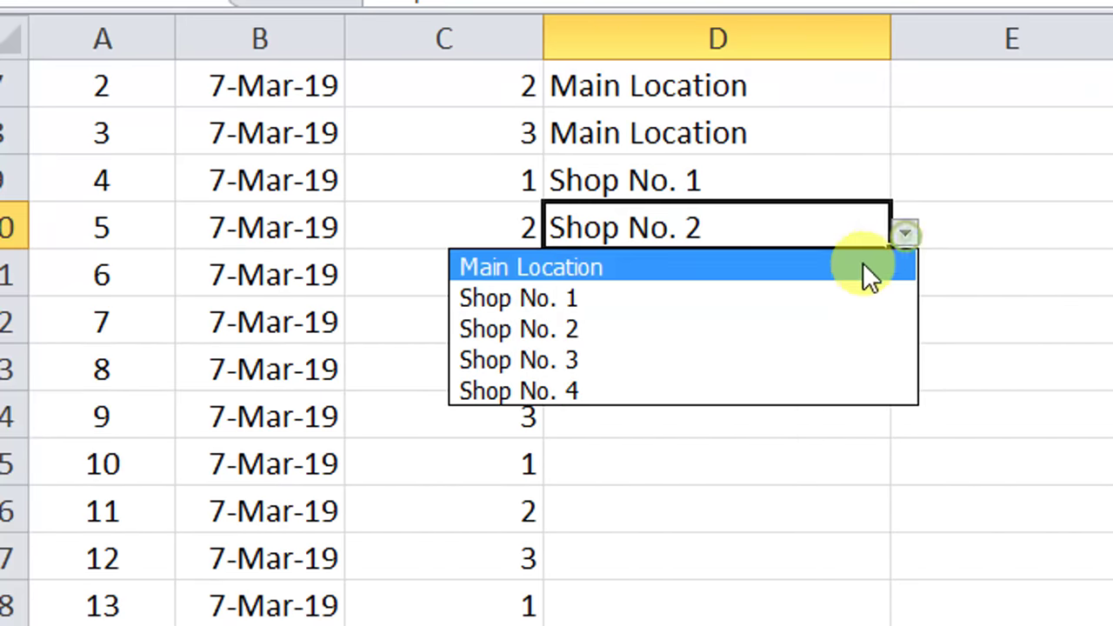
left_click(852, 298)
left_click(865, 275)
left_click(903, 278)
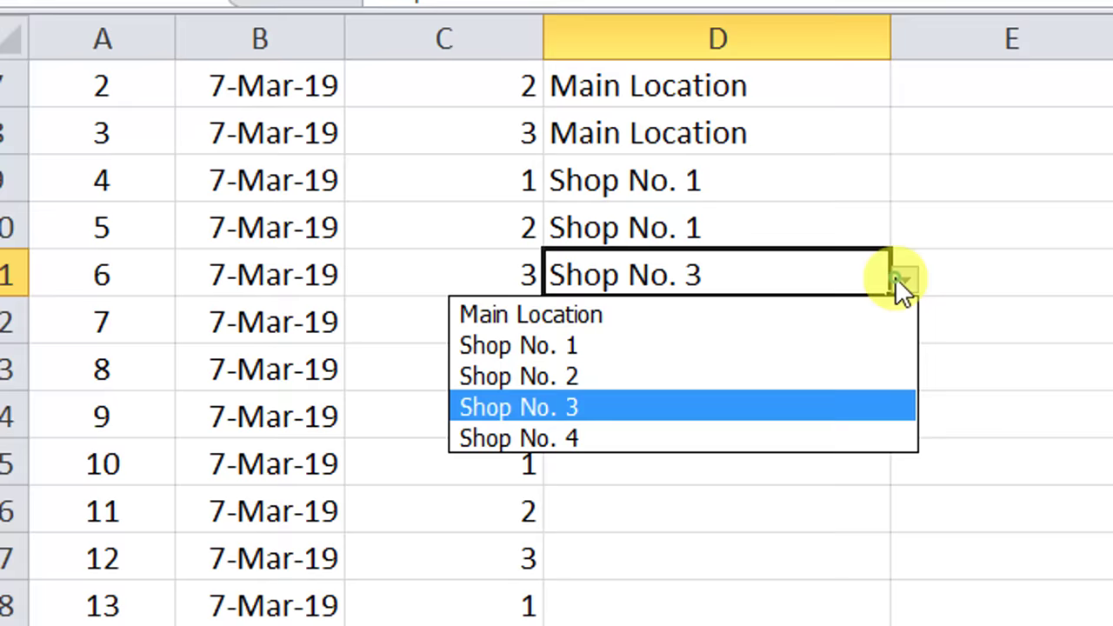
left_click(840, 341)
Step: Set S.No. 7, 8 and 9 to Shop No. 2
left_click(813, 324)
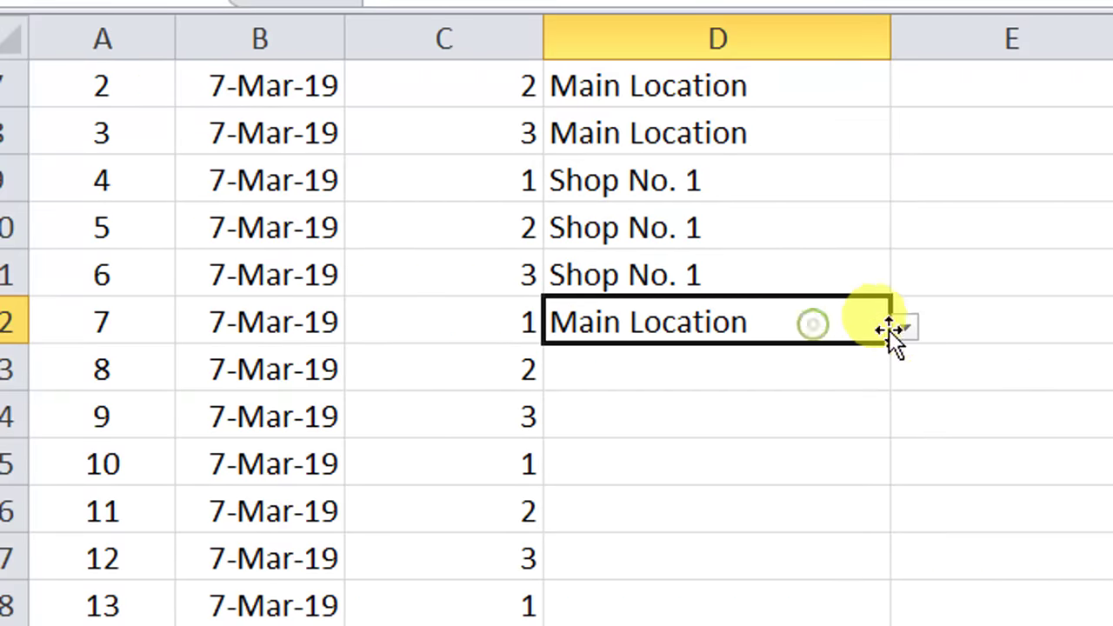
left_click(903, 328)
left_click(833, 422)
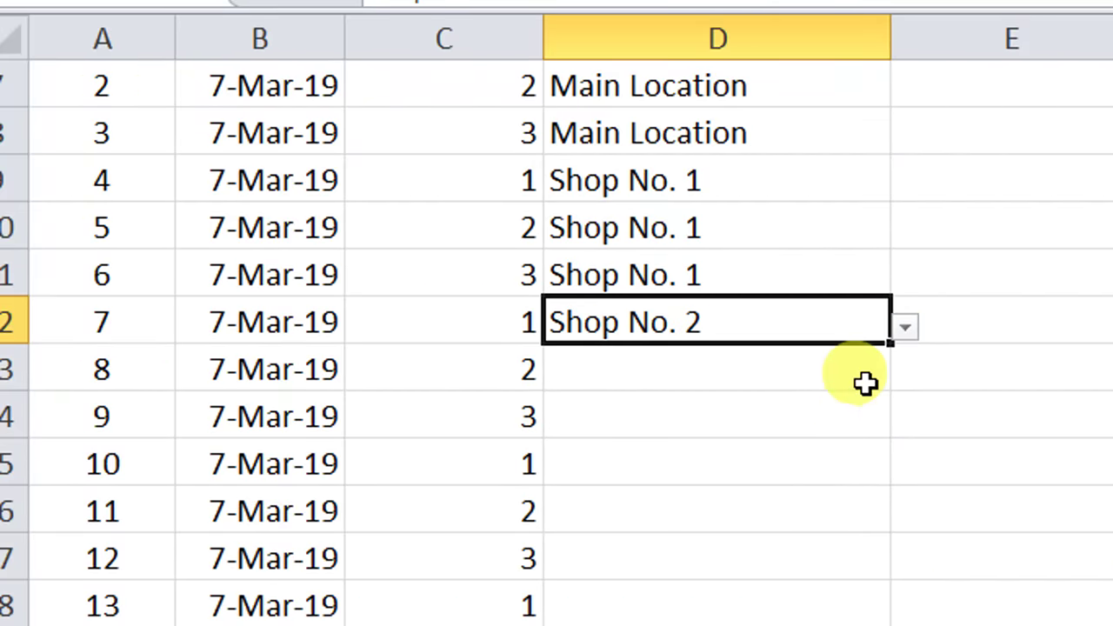
left_click(866, 384)
left_click(905, 376)
left_click(819, 464)
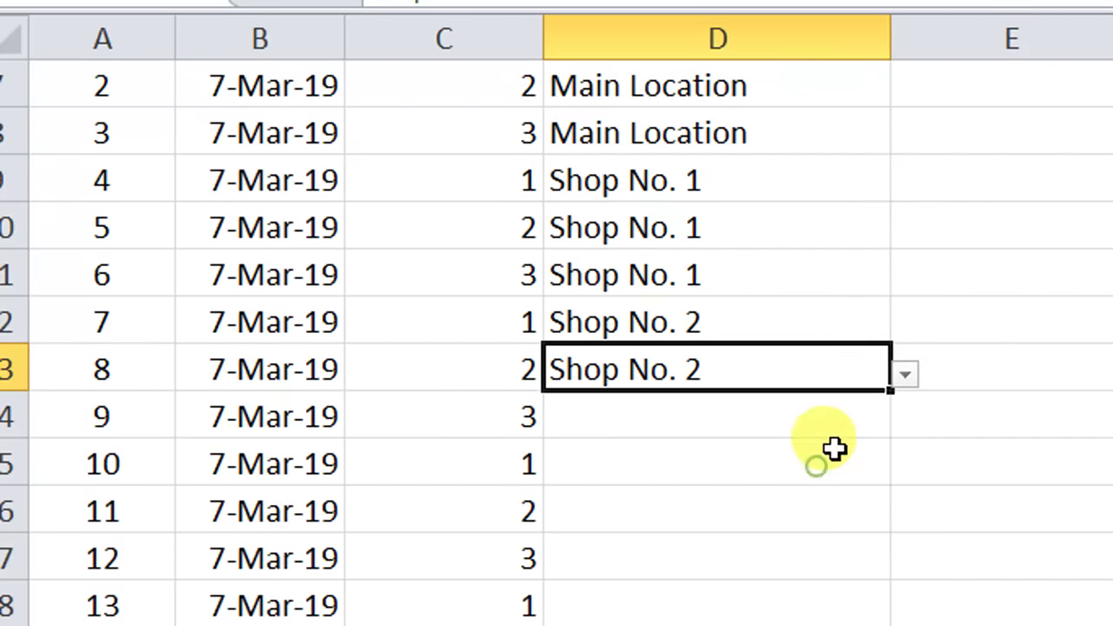
left_click(846, 418)
left_click(898, 421)
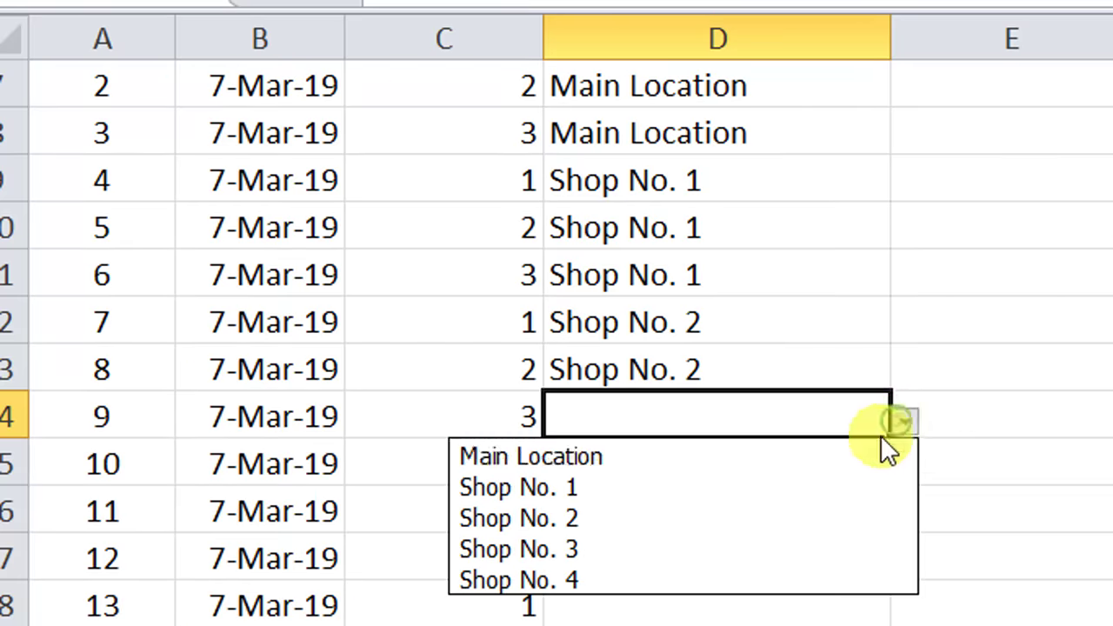
left_click(794, 518)
Step: Set S.No. 10 to Shop No. 3 and fill the series down to the last row
scroll(778, 380, "down", 1)
scroll(776, 372, "down", 1)
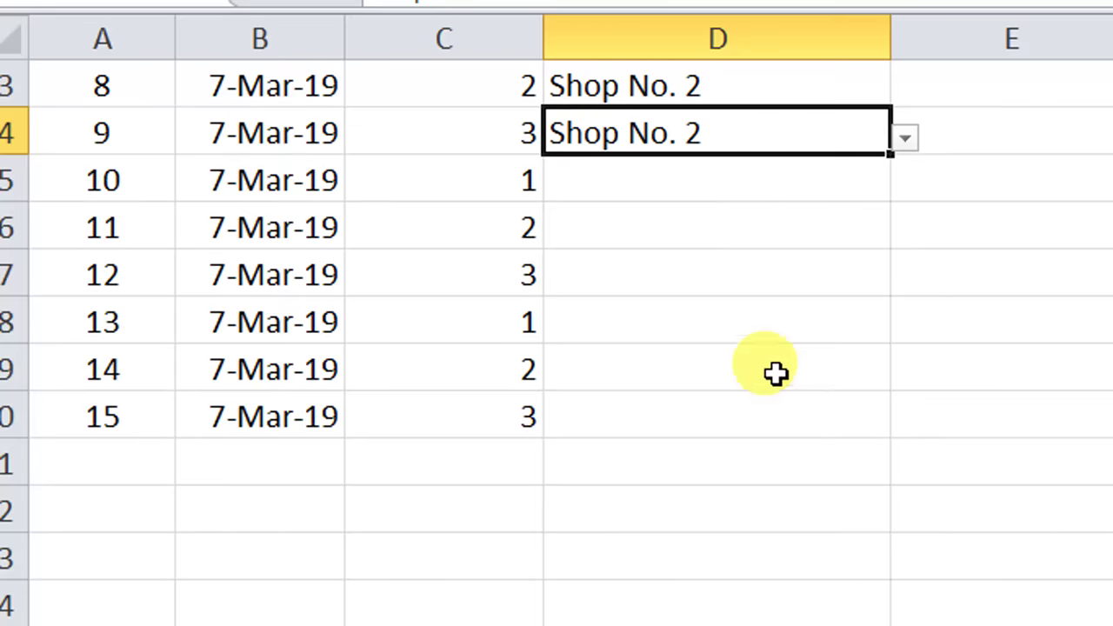
left_click(758, 180)
left_click(901, 187)
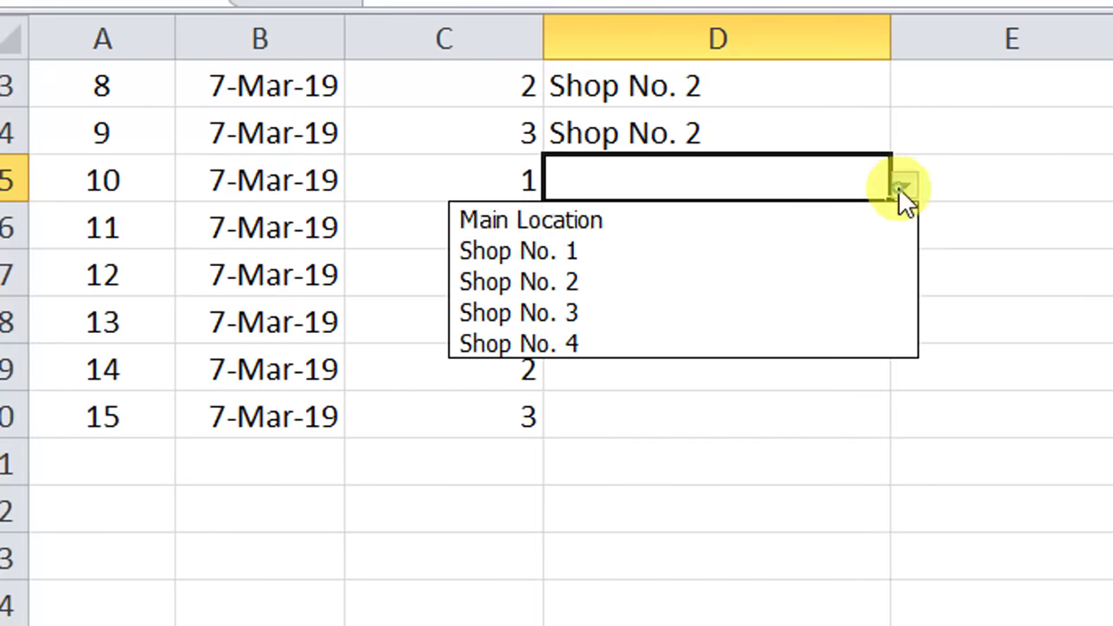
left_click(840, 313)
left_click(876, 223)
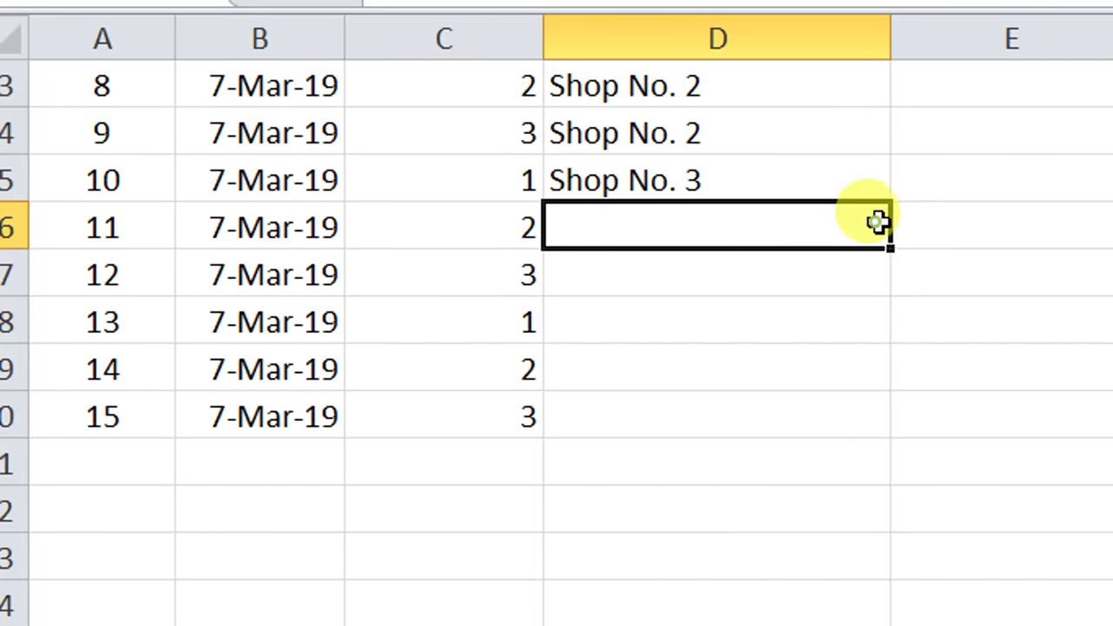
left_click(793, 185)
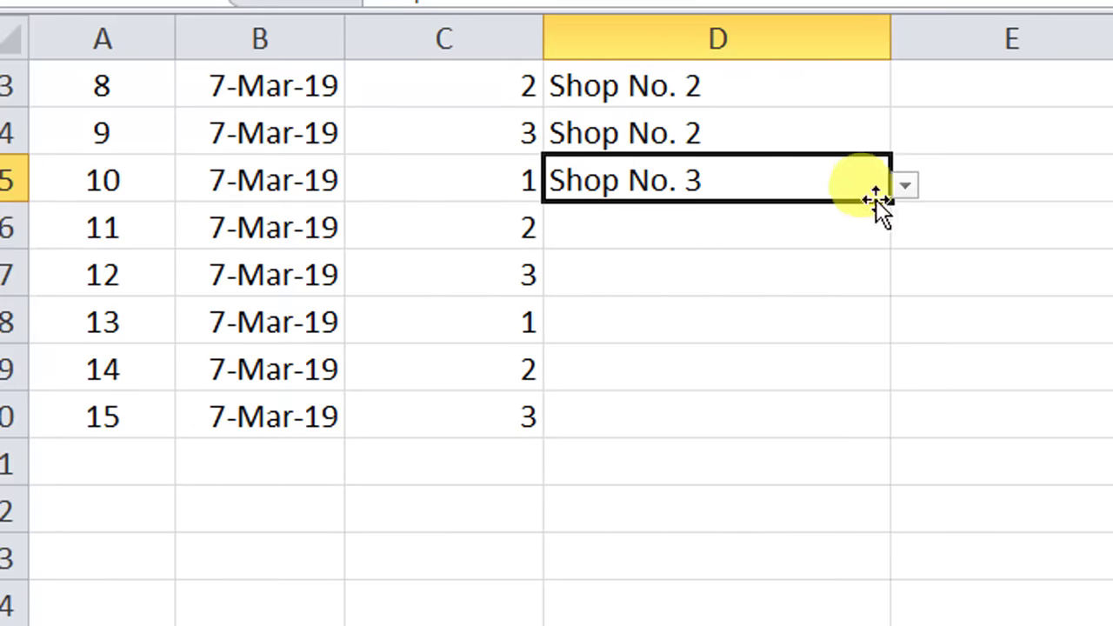
left_click_drag(886, 202, 839, 419)
left_click_drag(786, 244, 773, 416)
Step: Correct S.No. 11 and 12 to Shop No. 3
left_click(905, 235)
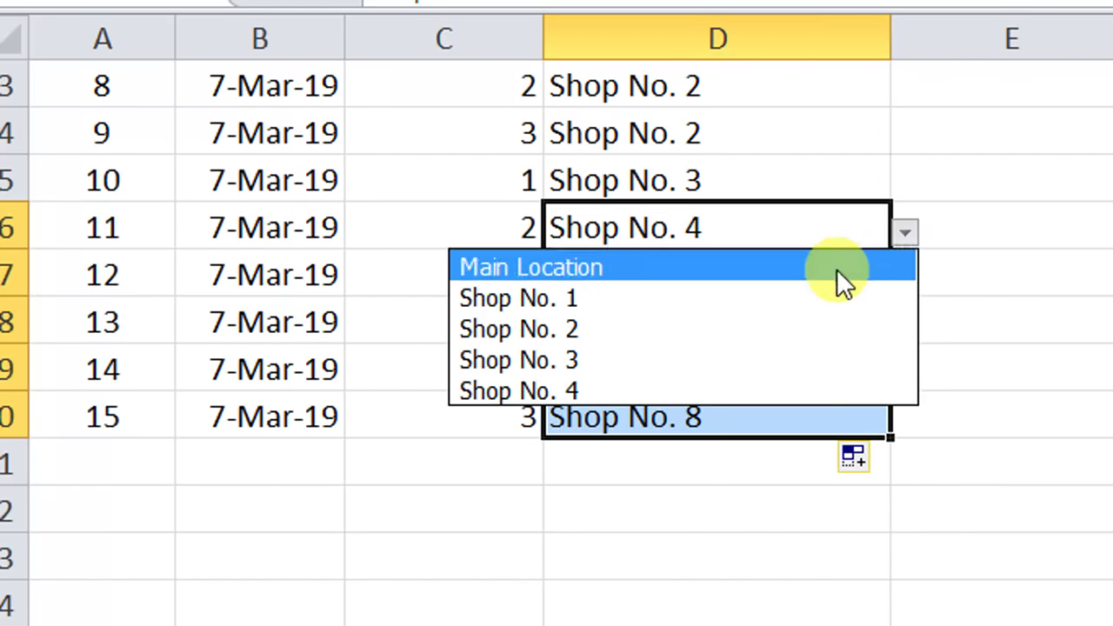
key("Escape")
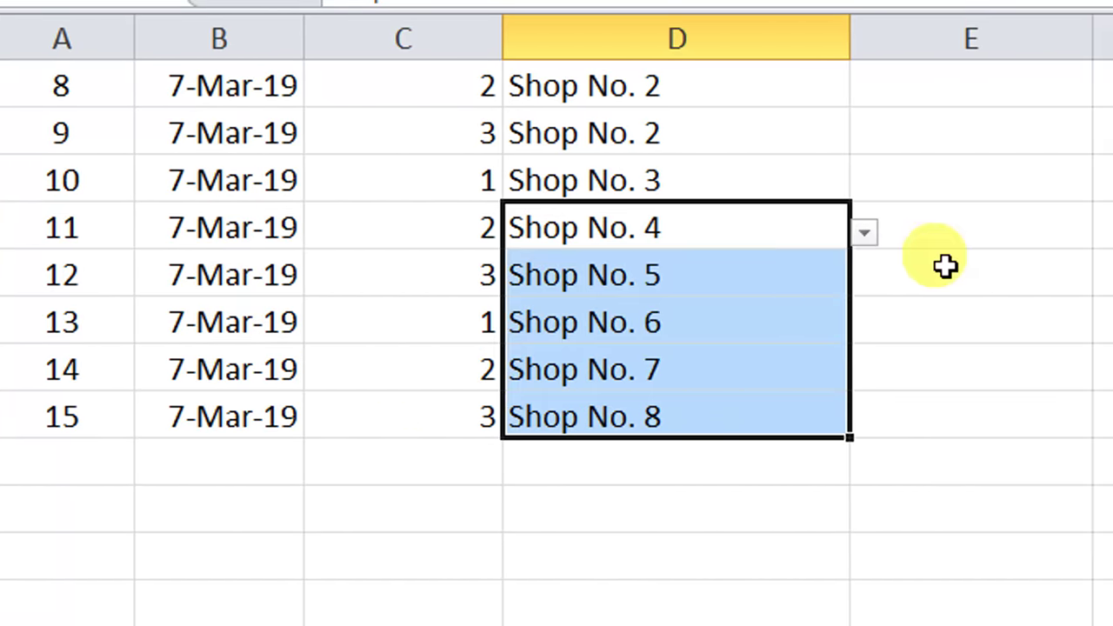
left_click(947, 266)
left_click(791, 271)
left_click(859, 273)
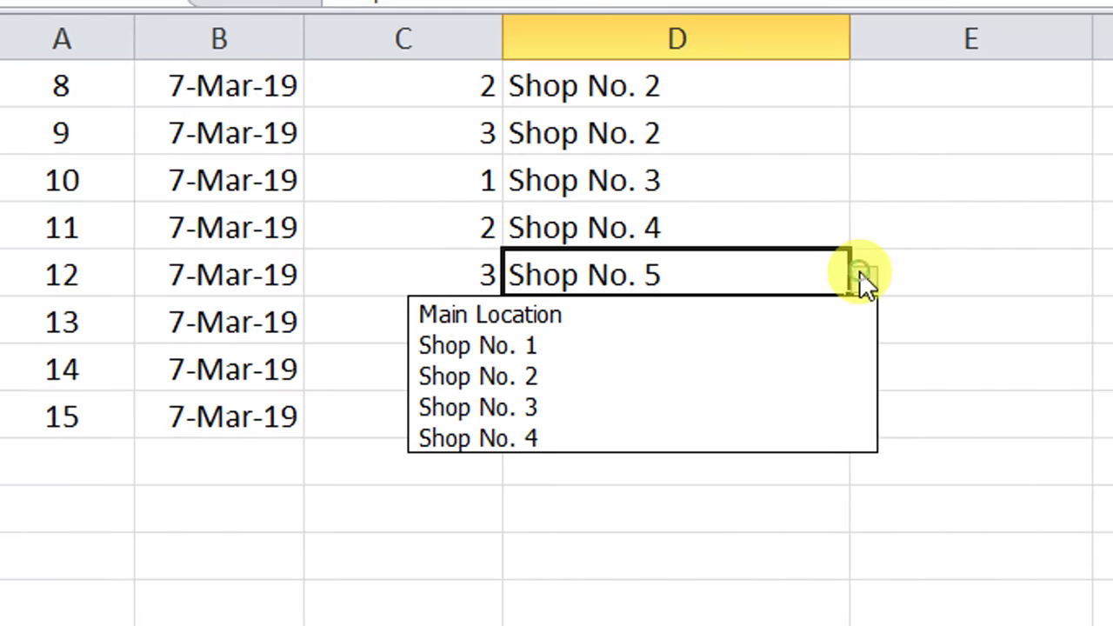
left_click(863, 276)
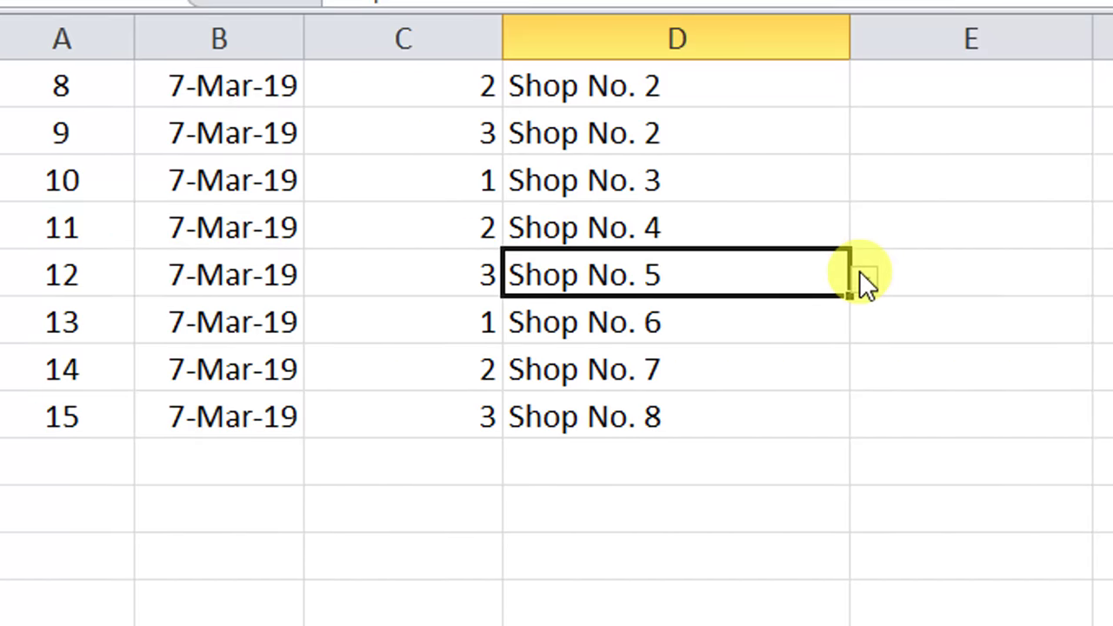
left_click(716, 229)
left_click(864, 233)
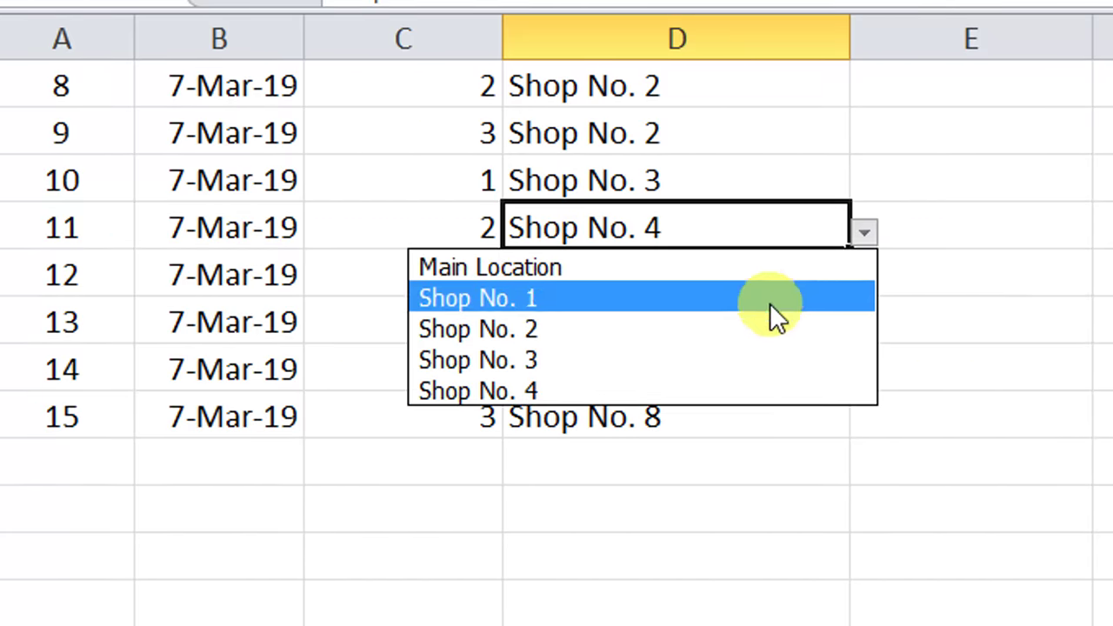
left_click(766, 358)
left_click(809, 266)
left_click(863, 276)
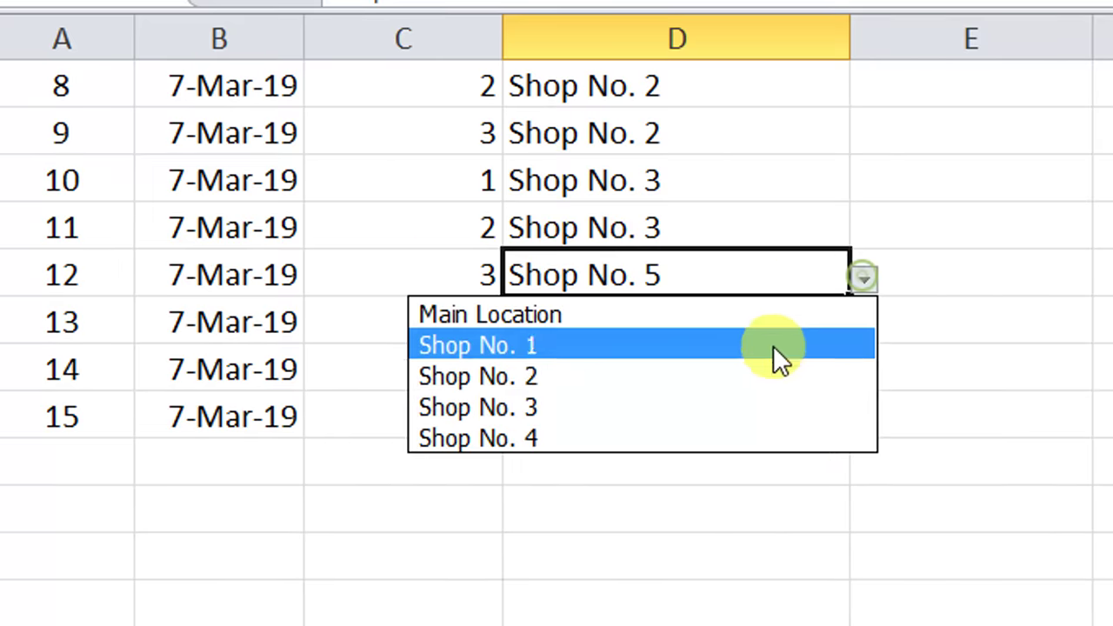
left_click(755, 407)
Step: Set S.No. 13, 14 and 15 to Shop No. 4
left_click(730, 322)
left_click(863, 327)
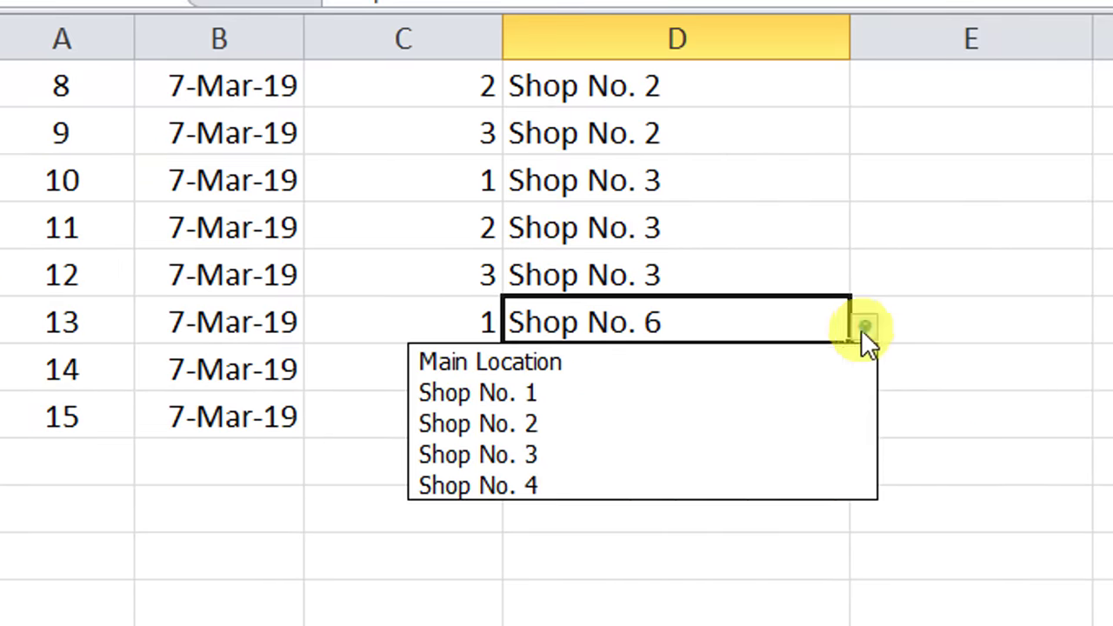
left_click(750, 483)
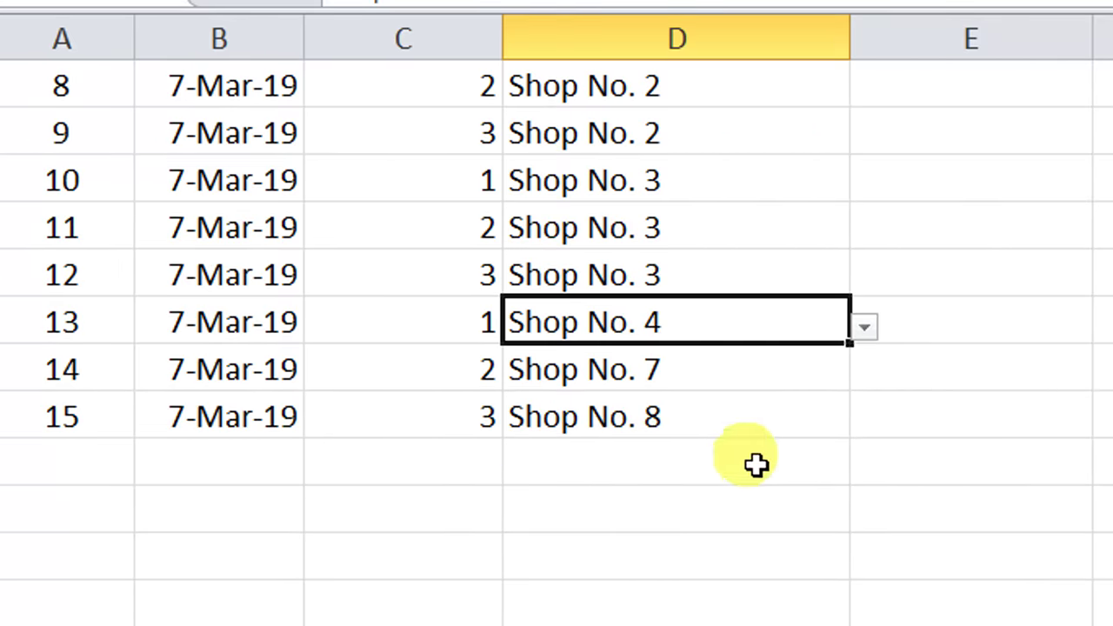
left_click(792, 370)
left_click(863, 372)
left_click(698, 526)
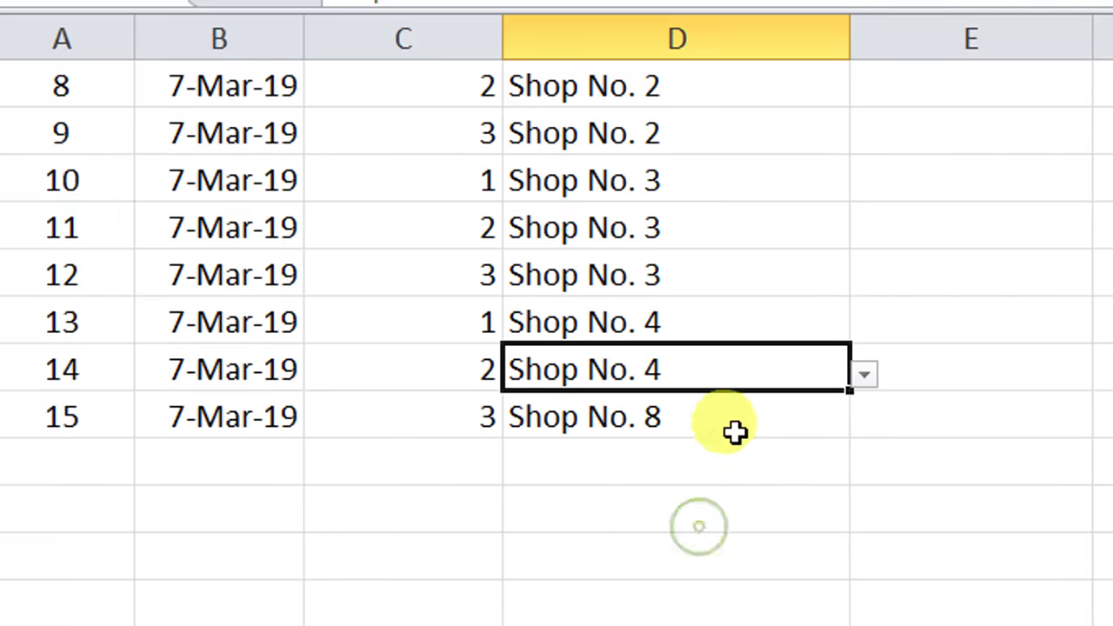
left_click(735, 432)
left_click(861, 421)
left_click(746, 531)
scroll(788, 184, "up", 1)
Step: Enter the Qty Purchase quantities down column E, starting with 50, 60, 70
scroll(788, 183, "up", 2)
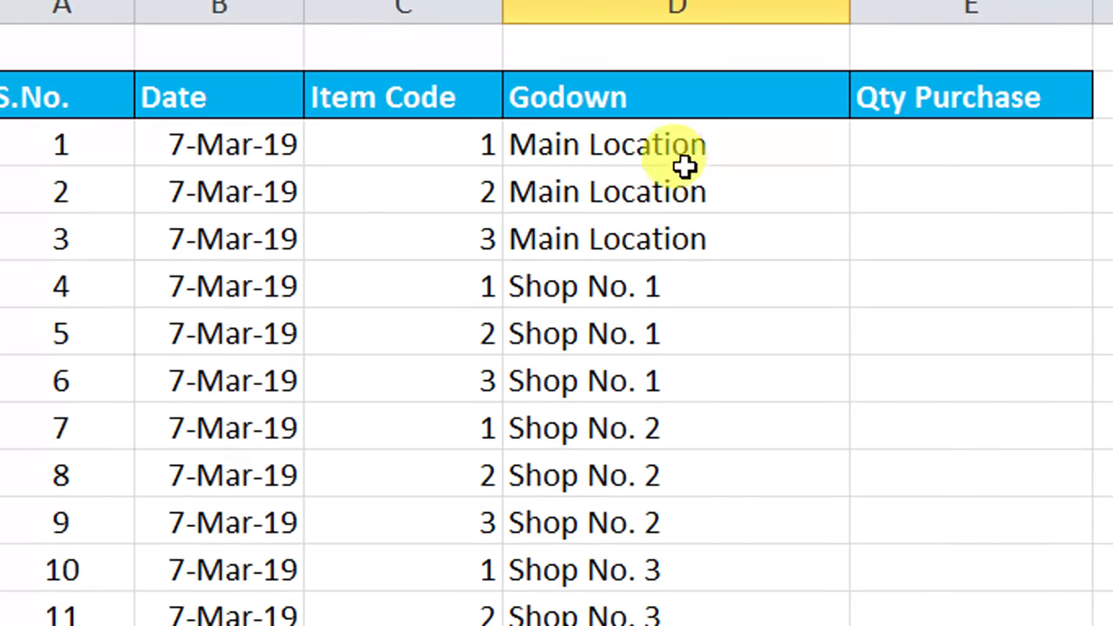
left_click_drag(684, 164, 705, 326)
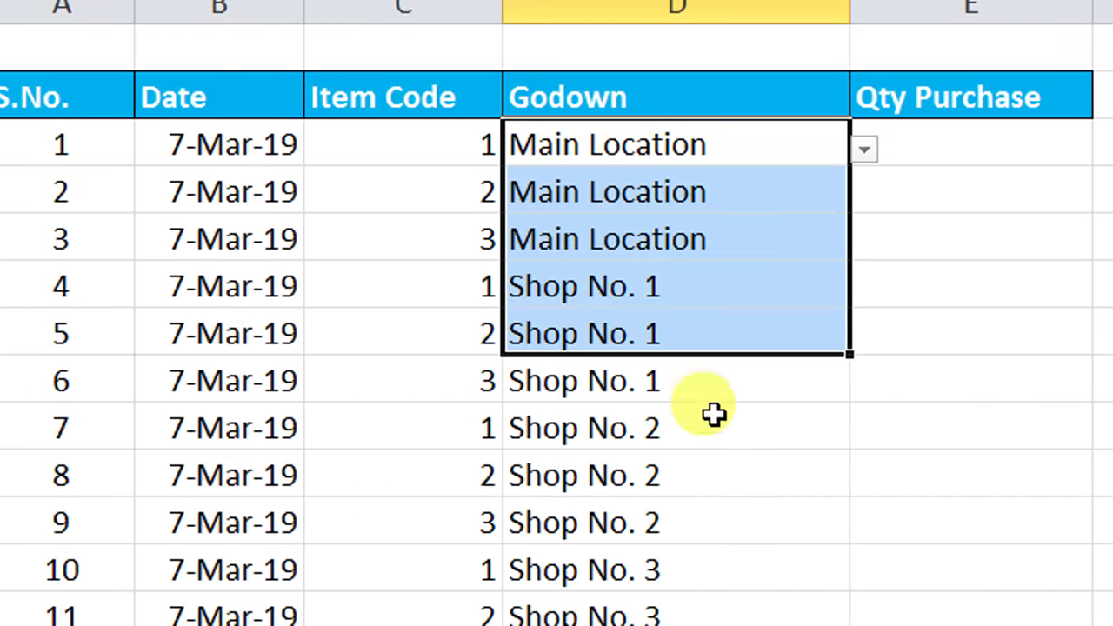
left_click(945, 148)
type("5")
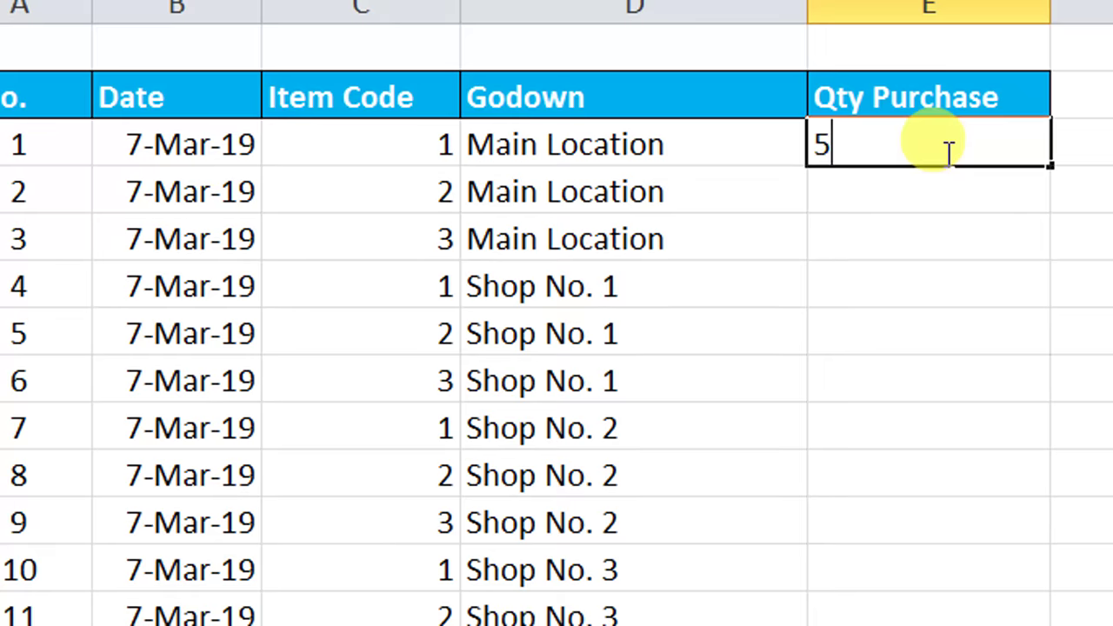
type("0")
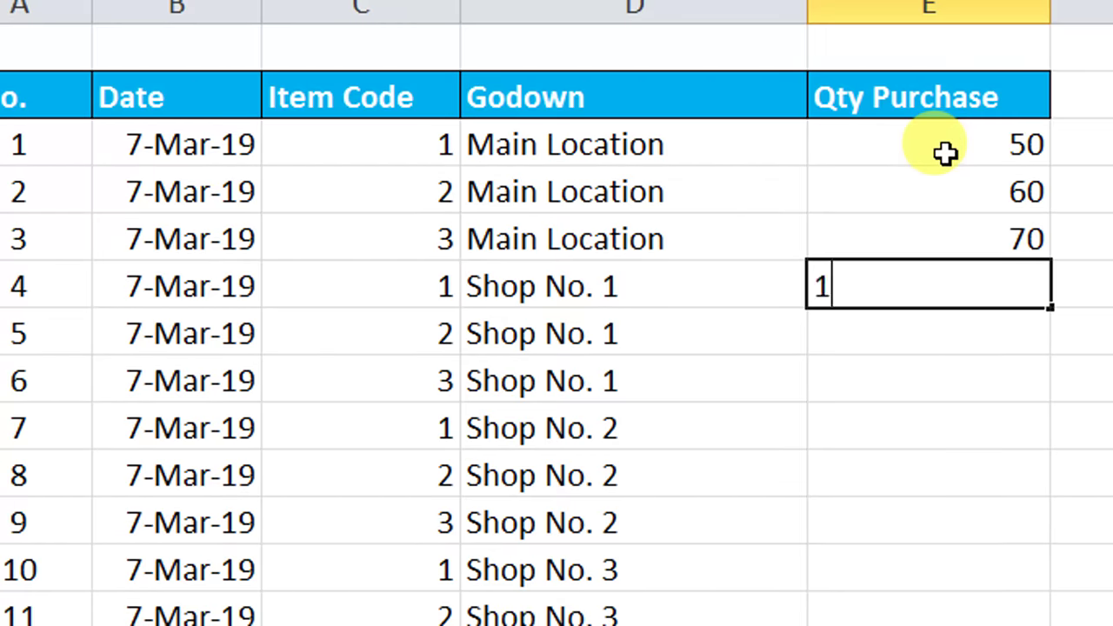
type(" 60 70 80")
key("Return")
type("20")
key("Return")
type("30")
key("Return")
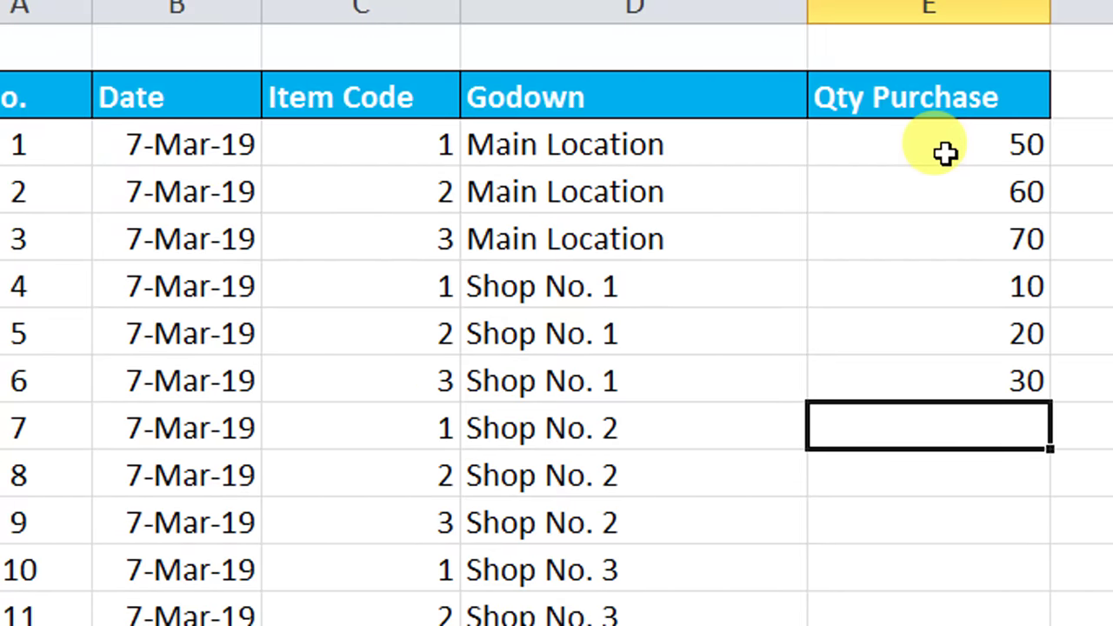
type("50 60 70 ")
type("0")
key("Return")
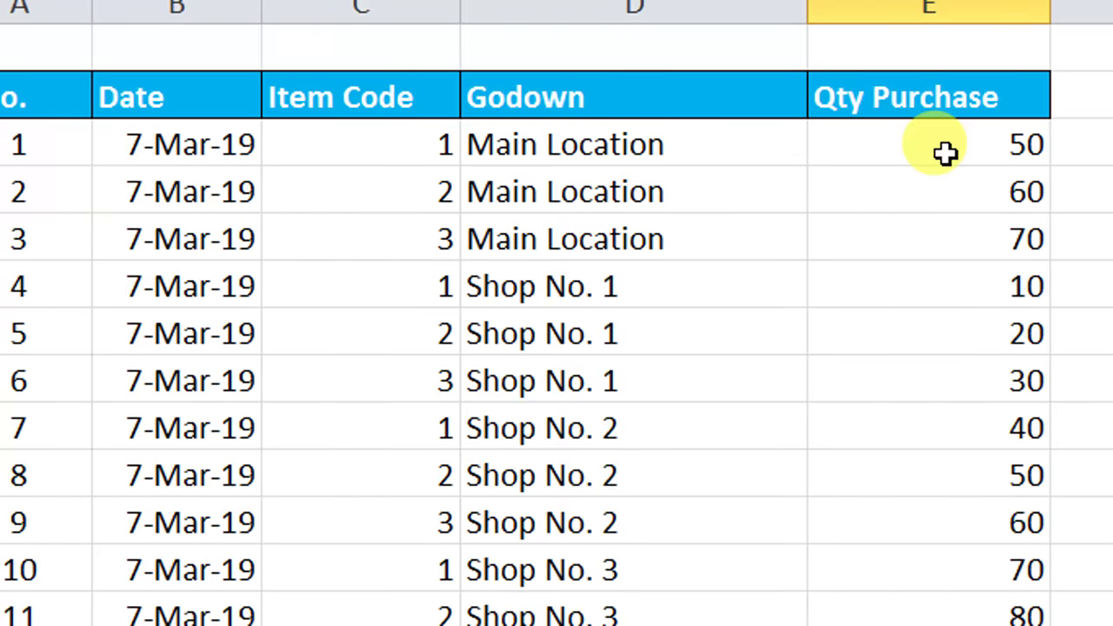
Step: Finish the Qty Purchase column with 10, 15, 20 and 25
scroll(945, 154, "down", 3)
type("10 15 20 2")
type("5")
key("Return")
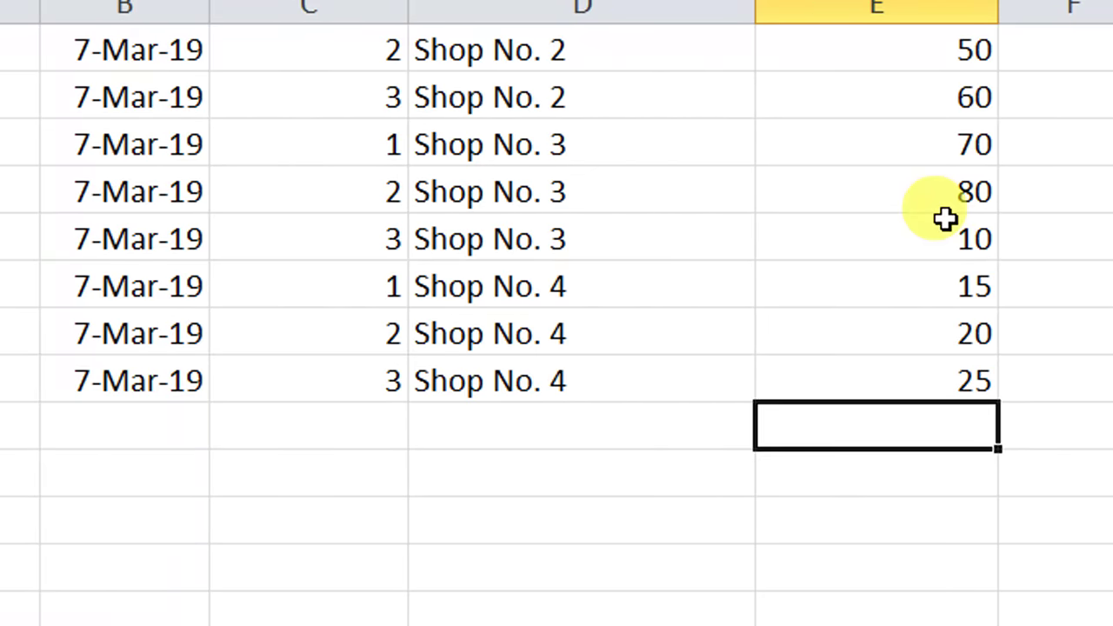
scroll(946, 220, "up", 3)
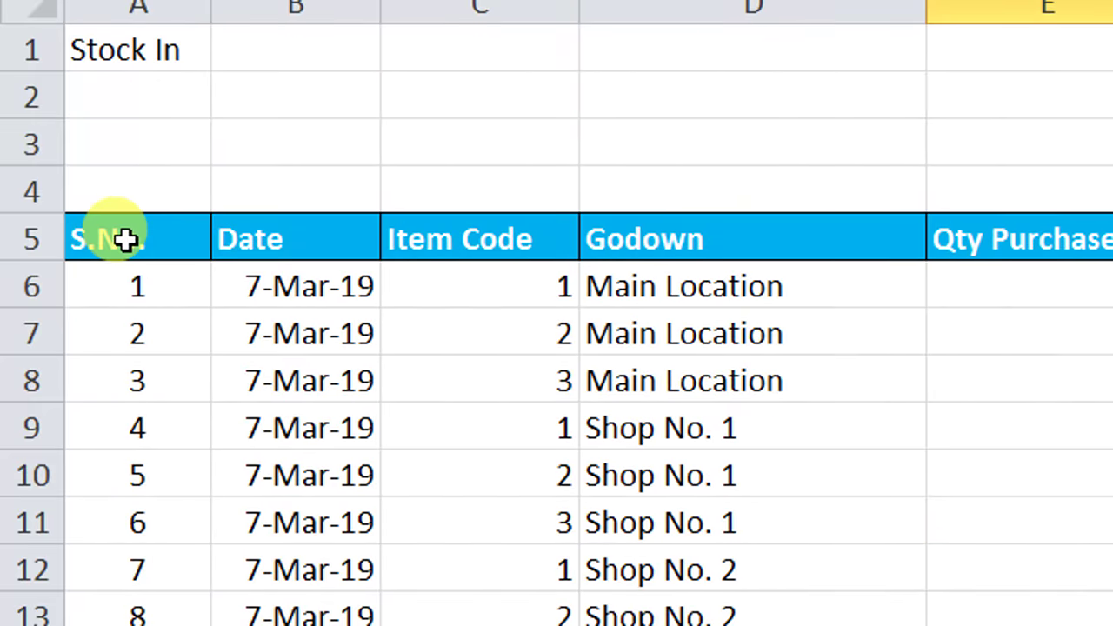
Step: Review the S.No., Godown and Qty Purchase columns and the Main Location and Shop No. 1 rows
left_click(130, 240)
left_click(684, 234)
left_click(1035, 248)
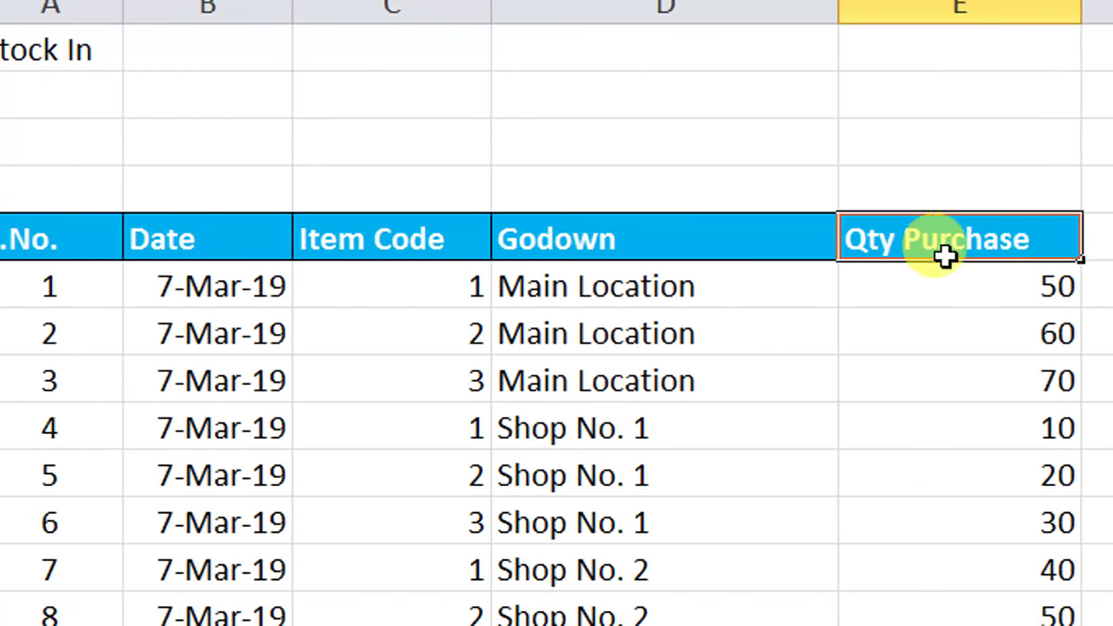
left_click_drag(945, 282, 162, 522)
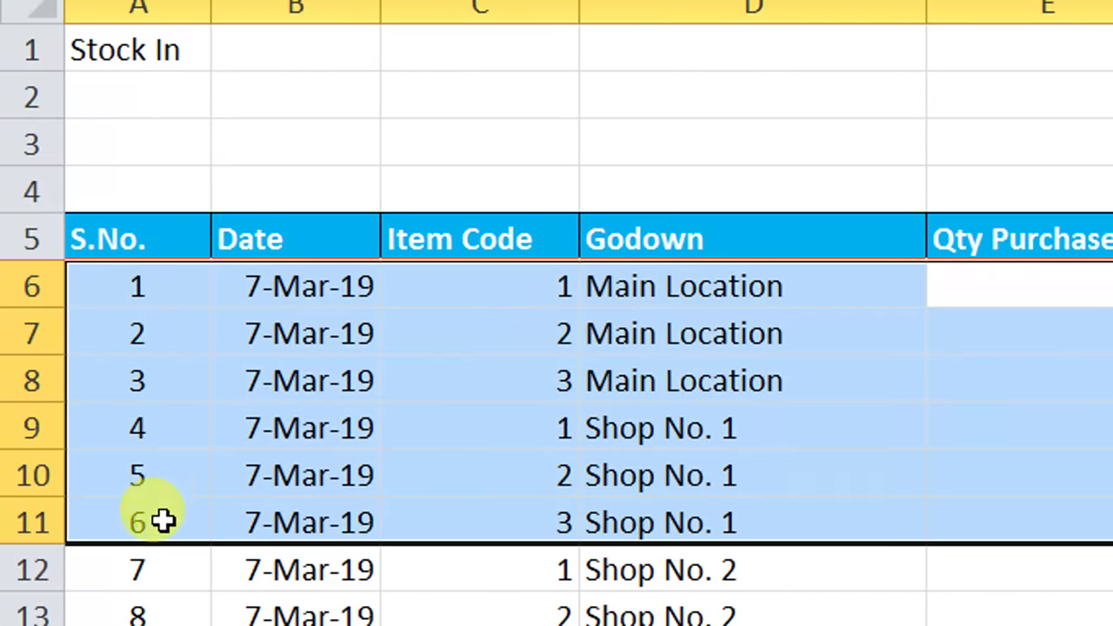
scroll(878, 328, "down", 2)
scroll(878, 328, "down", 2)
scroll(884, 329, "up", 1)
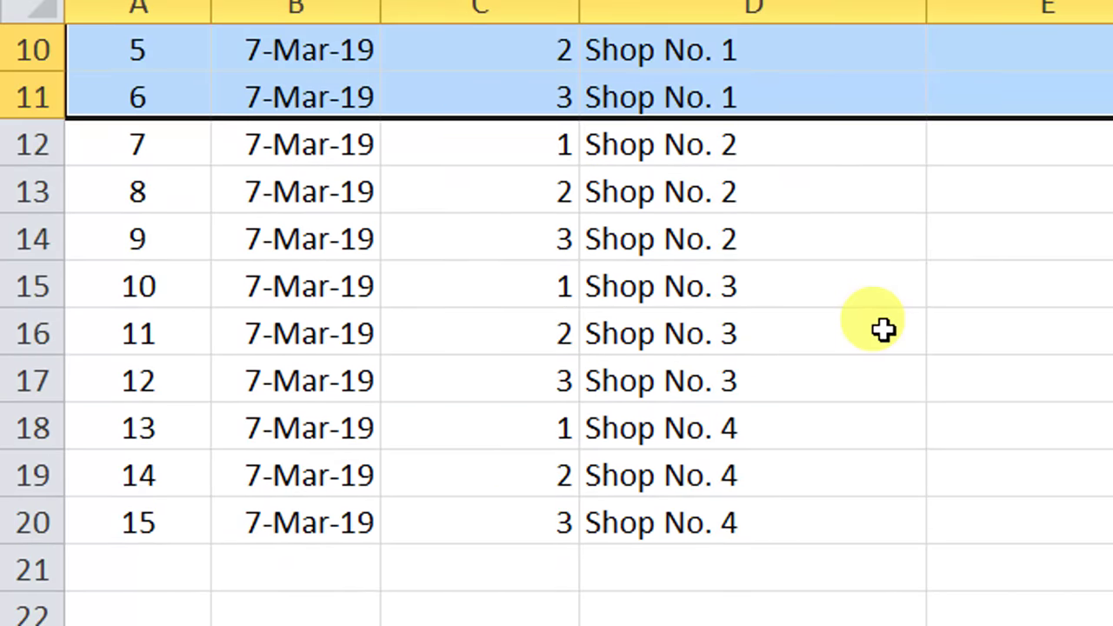
scroll(884, 328, "up", 3)
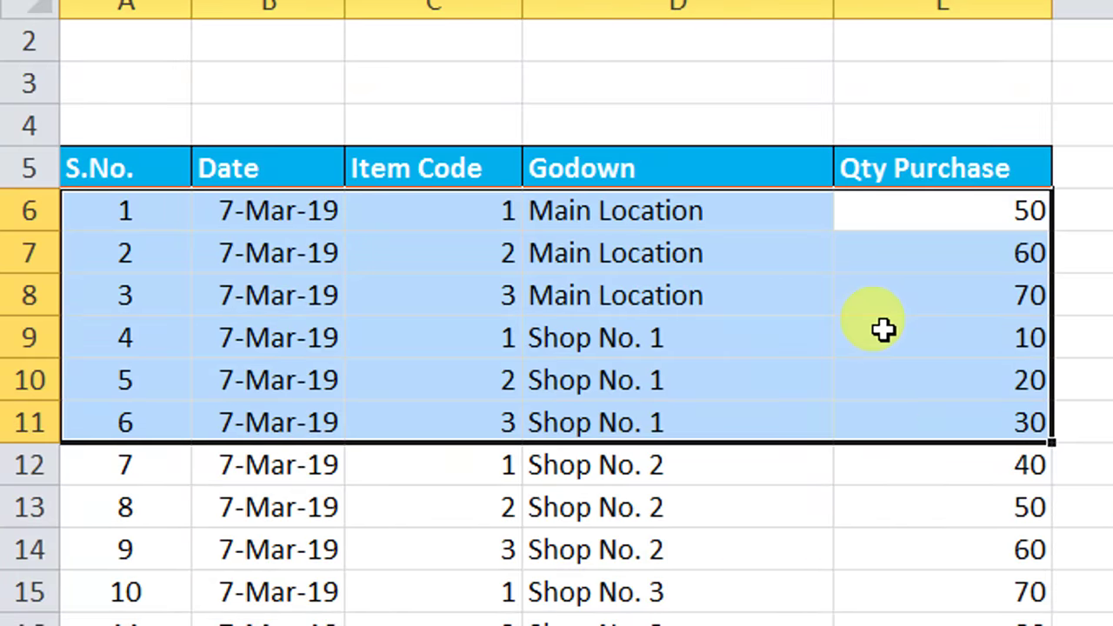
scroll(833, 333, "down", 1)
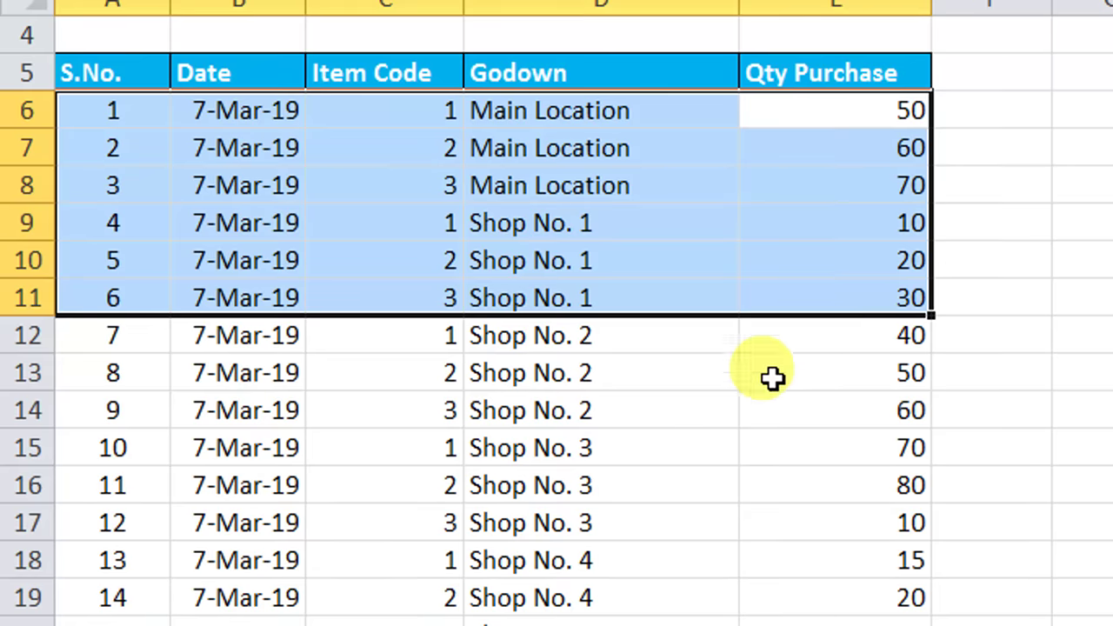
scroll(748, 399, "down", 1)
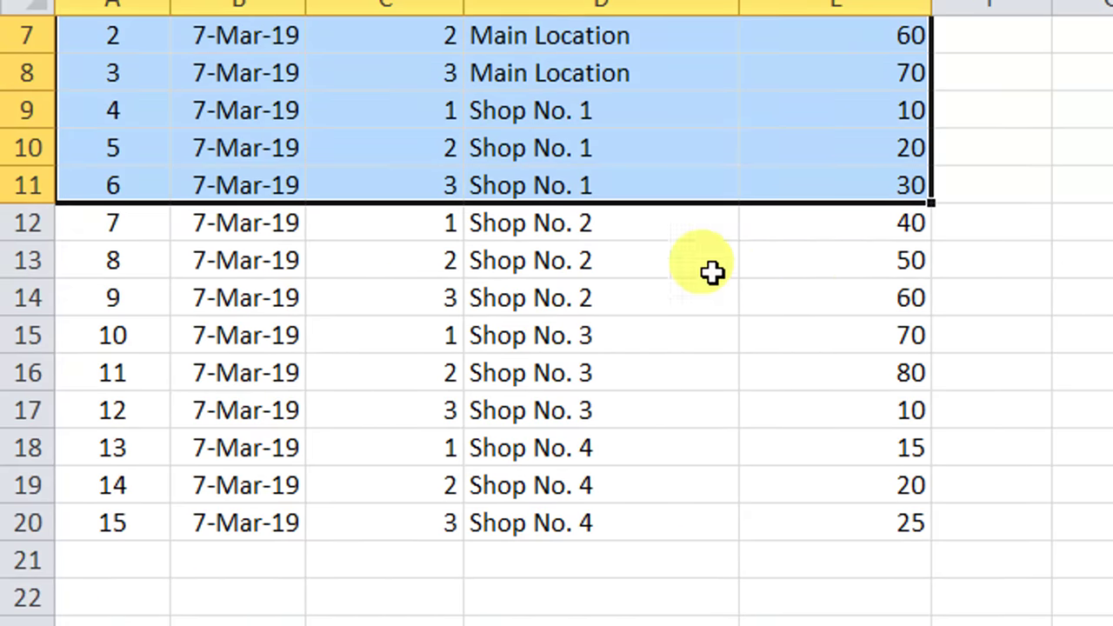
scroll(730, 278, "up", 1)
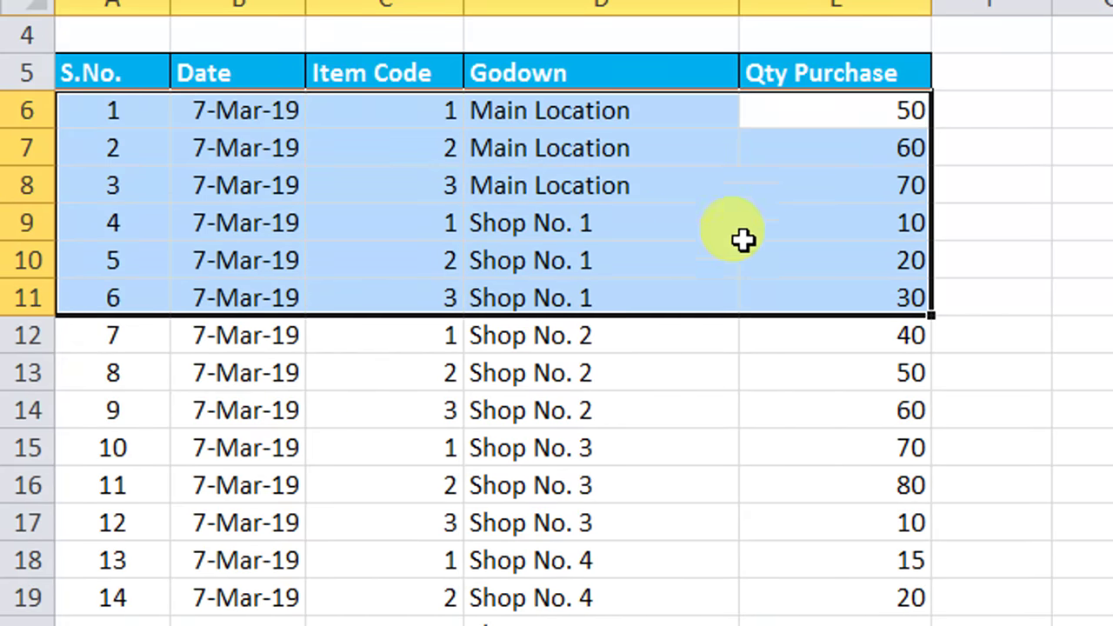
Step: Clear the selection and switch to the Inventory sheet
left_click(797, 223)
left_click(867, 267)
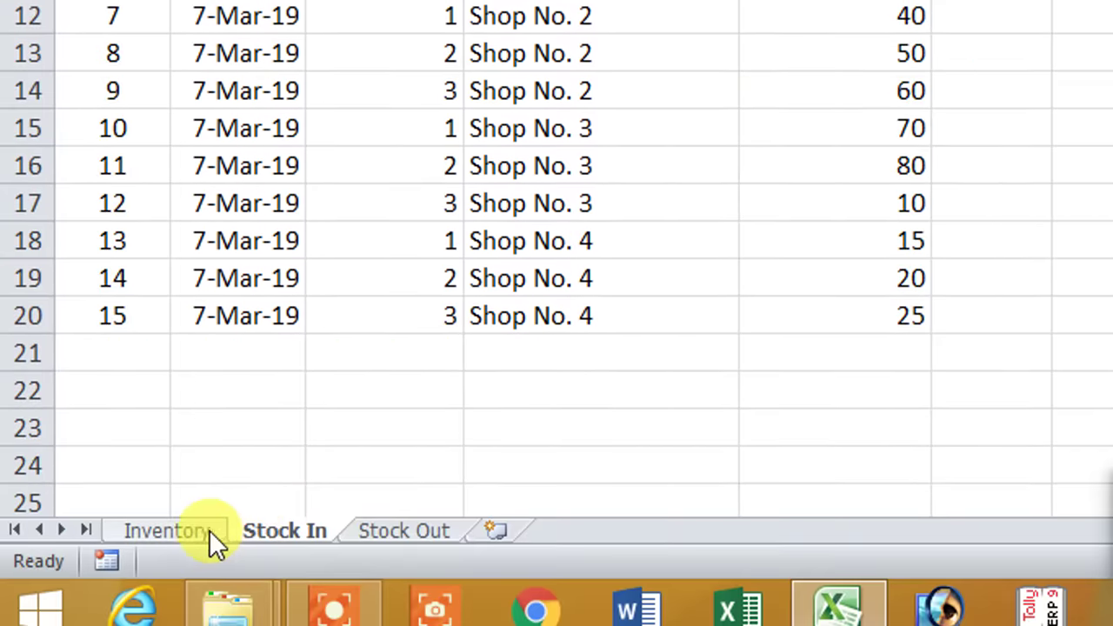
left_click(208, 530)
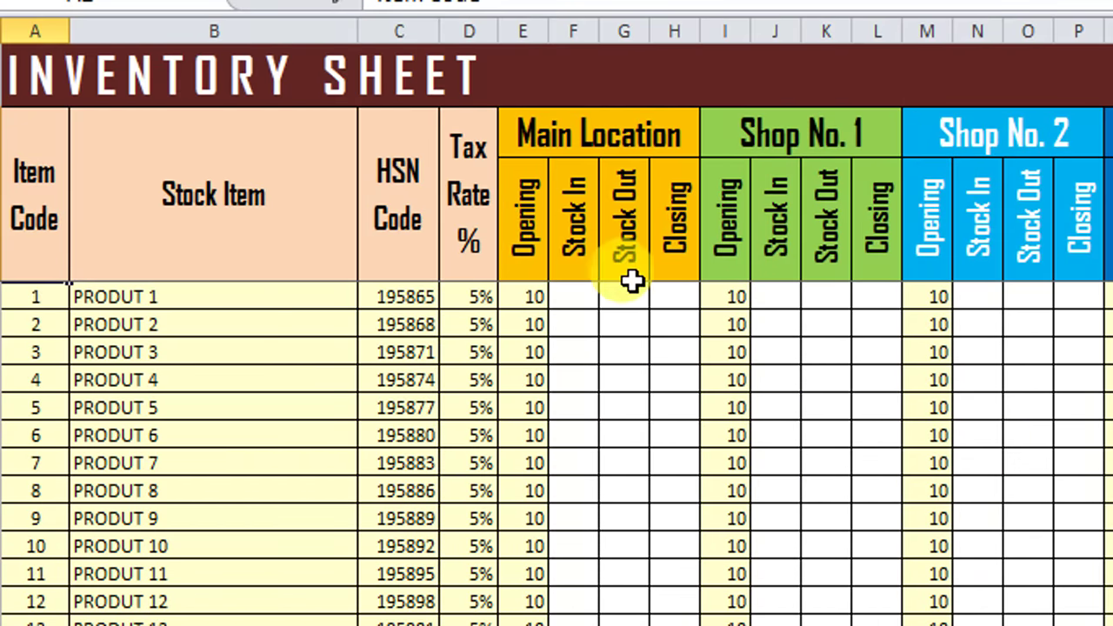
Step: Select Main Location Stock In cell F4 and launch Insert Function from Formulas
left_click(579, 297)
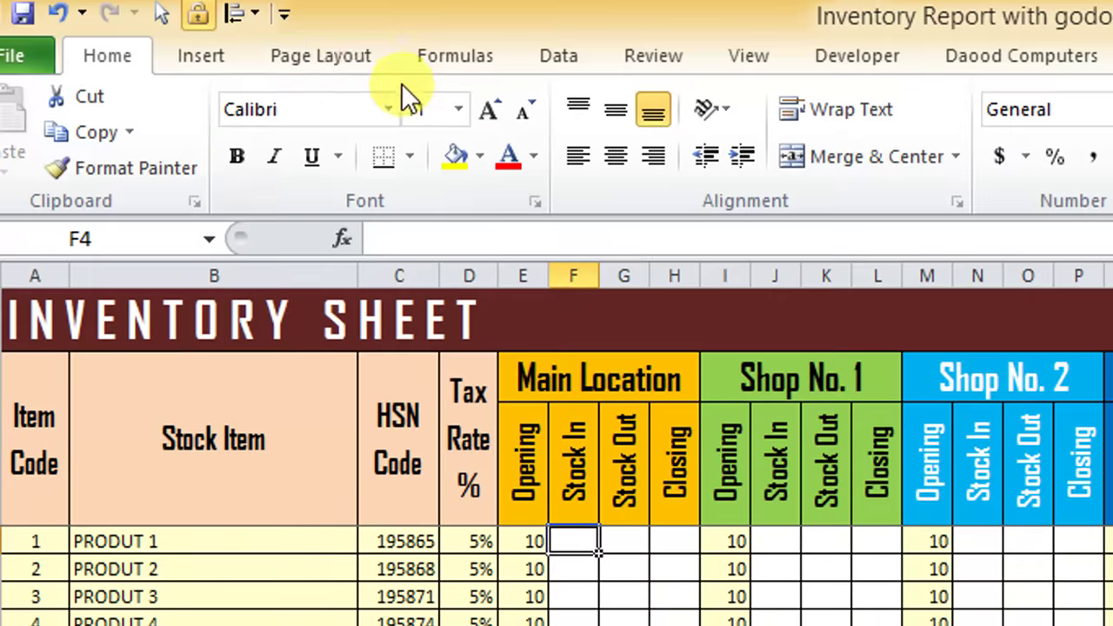
left_click(227, 66)
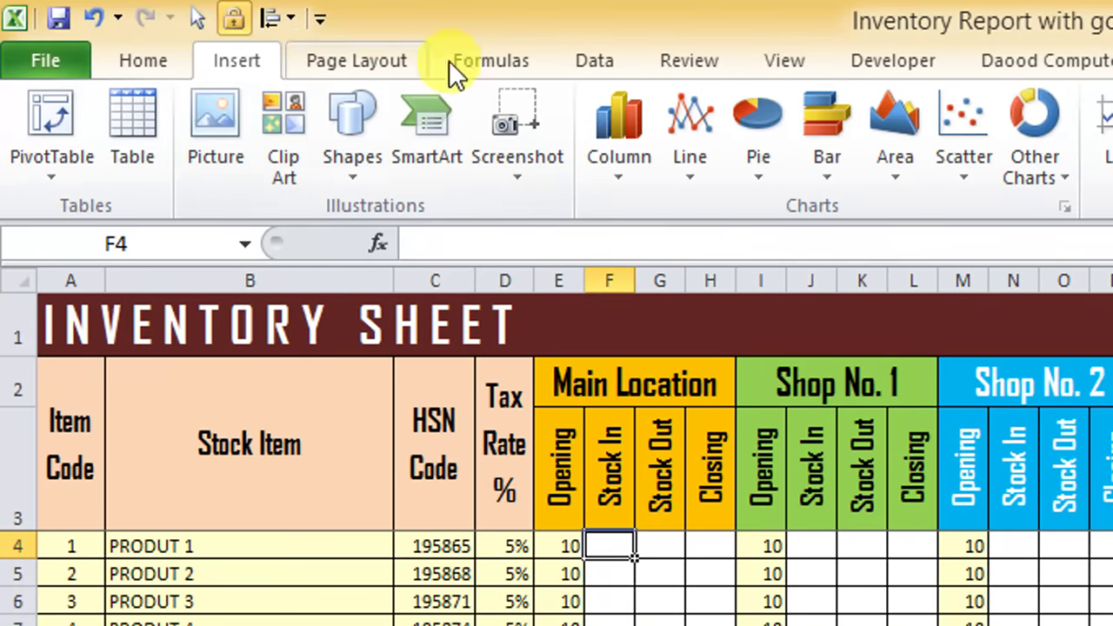
left_click(464, 65)
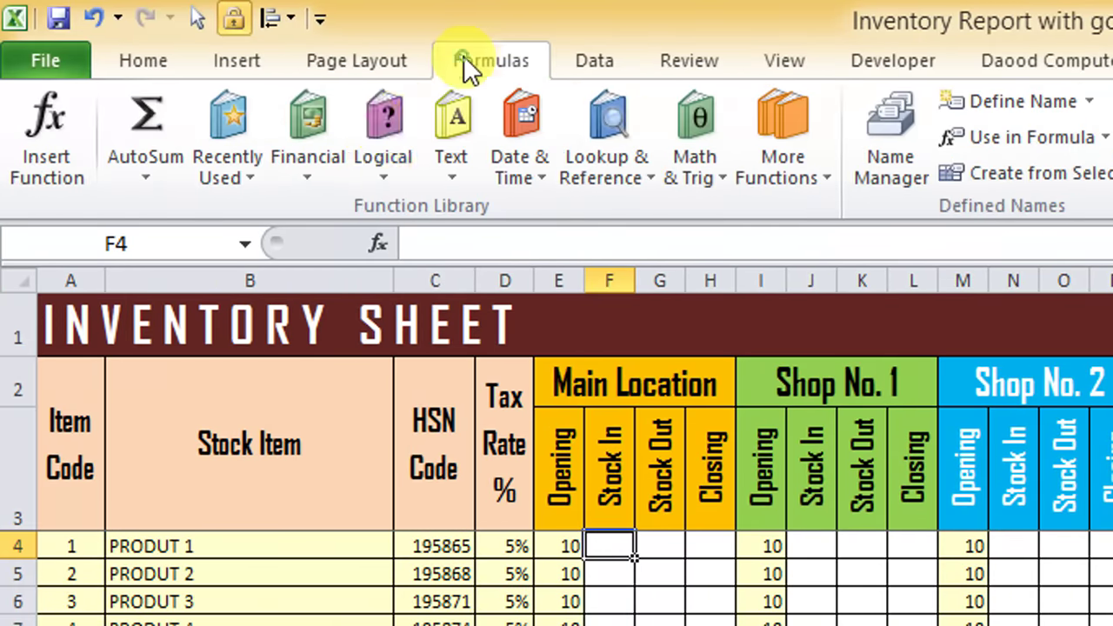
left_click(70, 154)
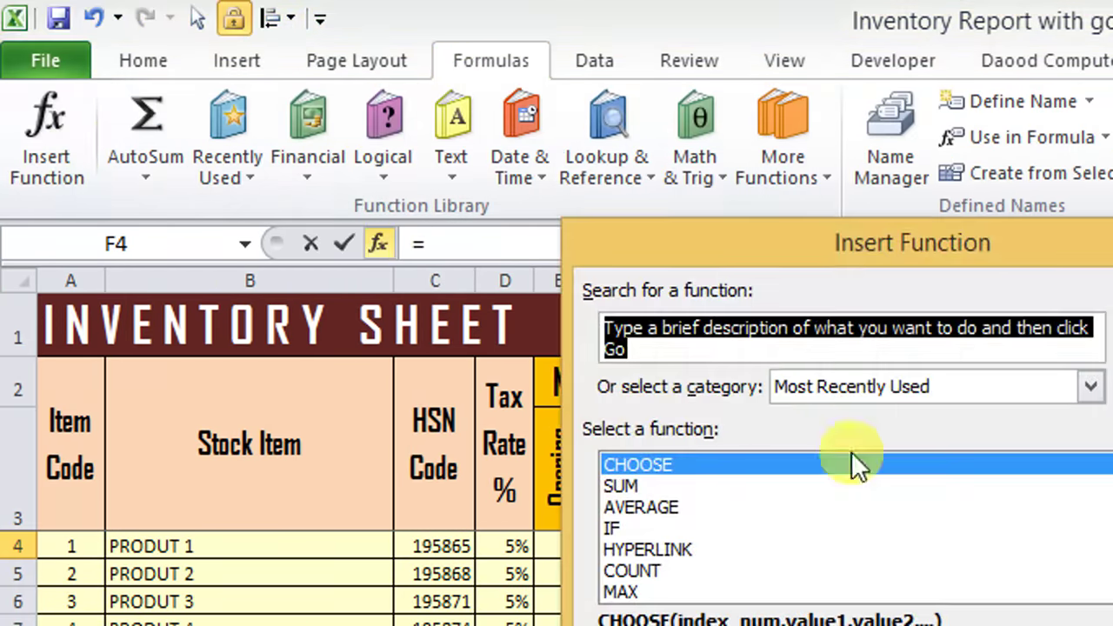
Step: Search for SUMIFS and open its Function Arguments dialog
left_click_drag(827, 252, 631, 187)
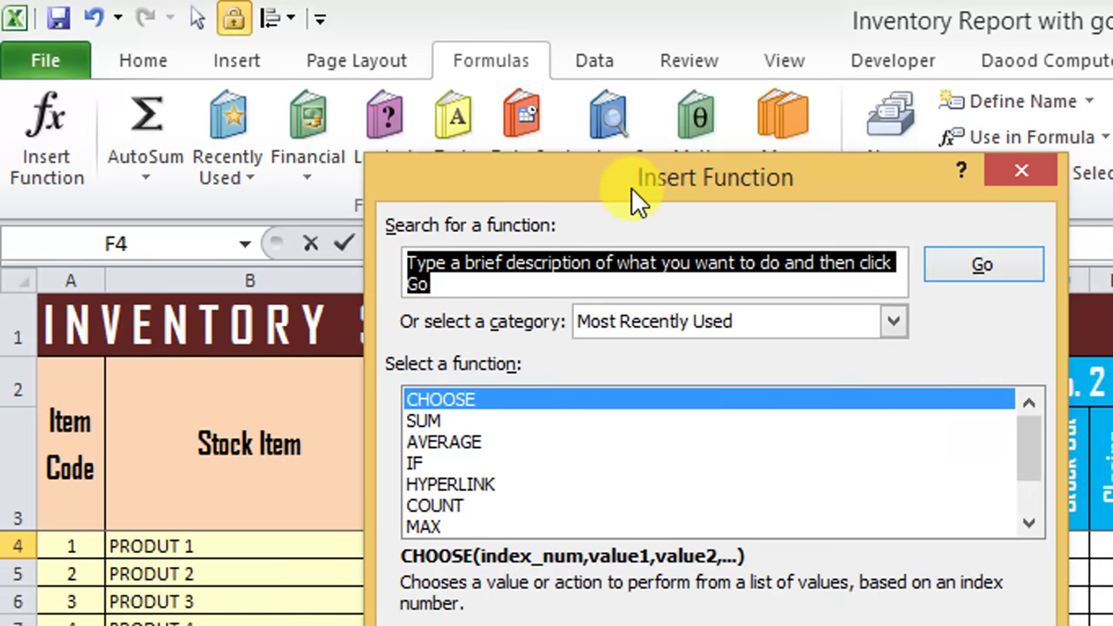
type("sumifs")
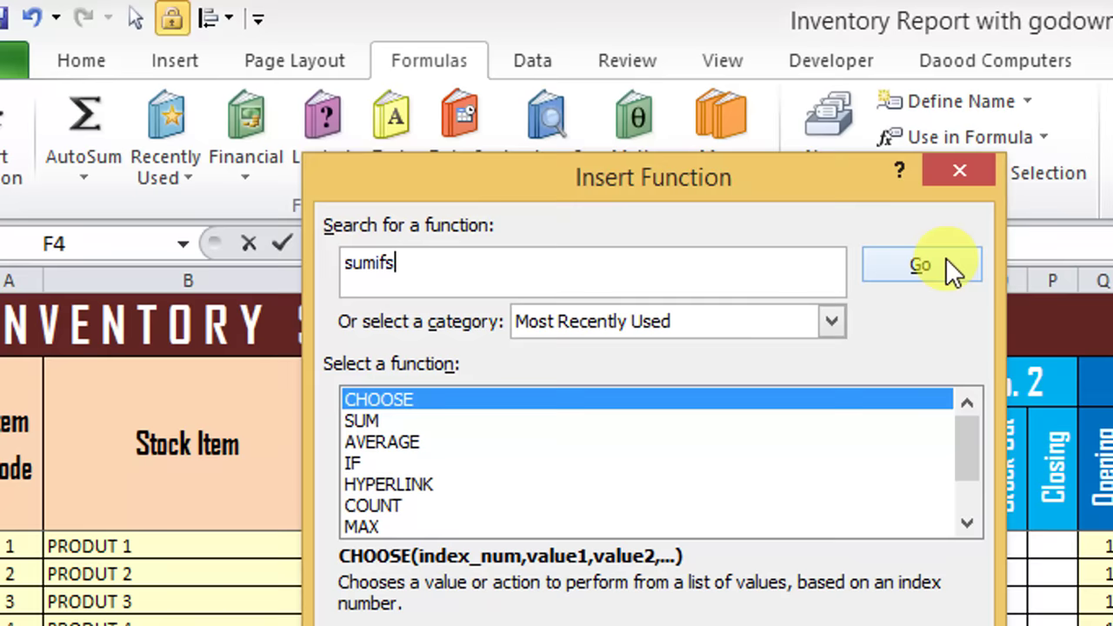
left_click(947, 265)
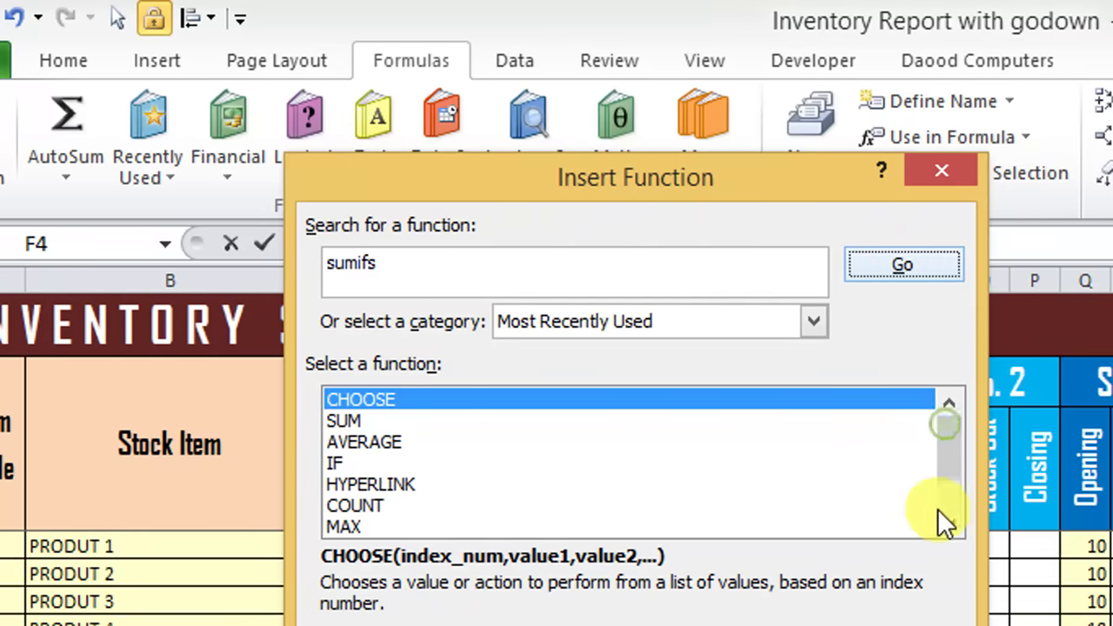
key("Return")
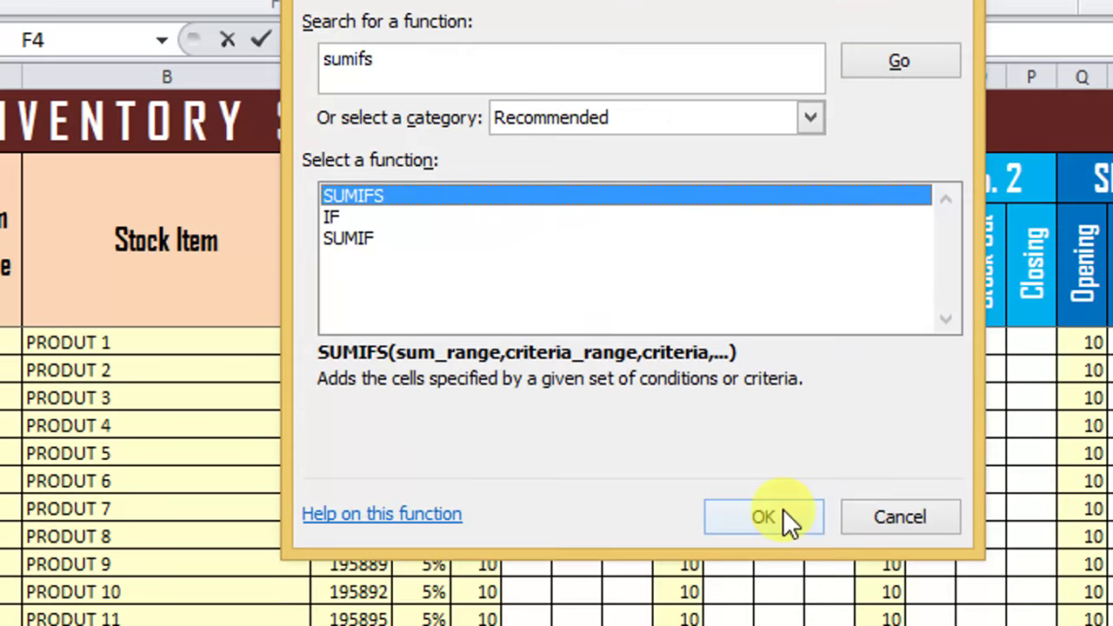
left_click(781, 578)
left_click_drag(639, 74, 945, 243)
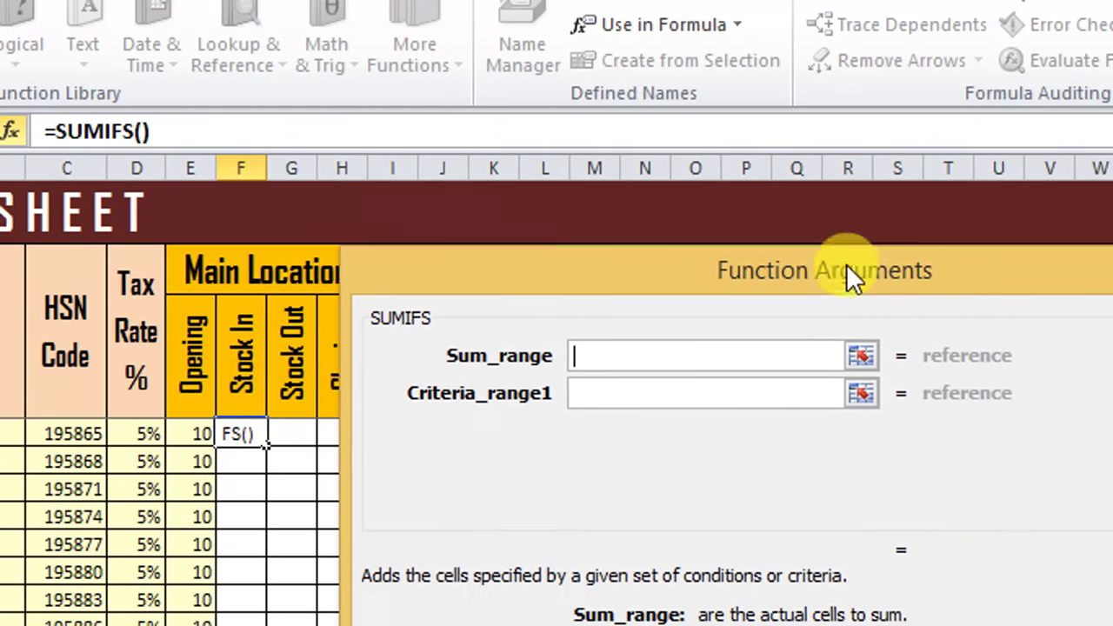
Step: Set the SUMIFS sum range to the Qty Purchase cells 'Stock In'!$E$6:$E$200
left_click_drag(945, 243, 847, 264)
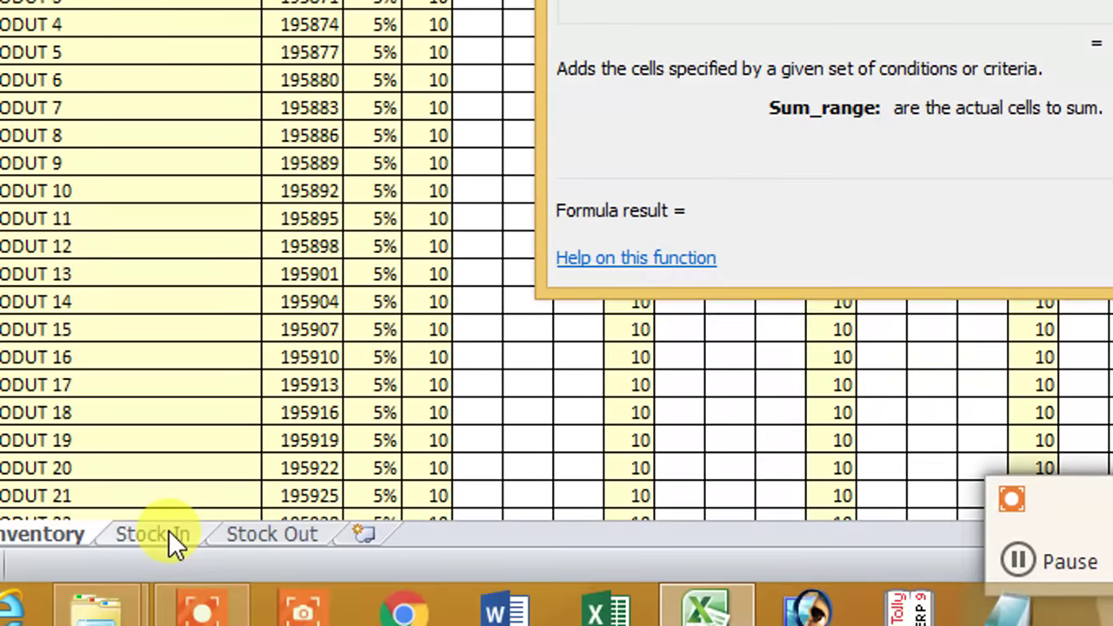
left_click(168, 529)
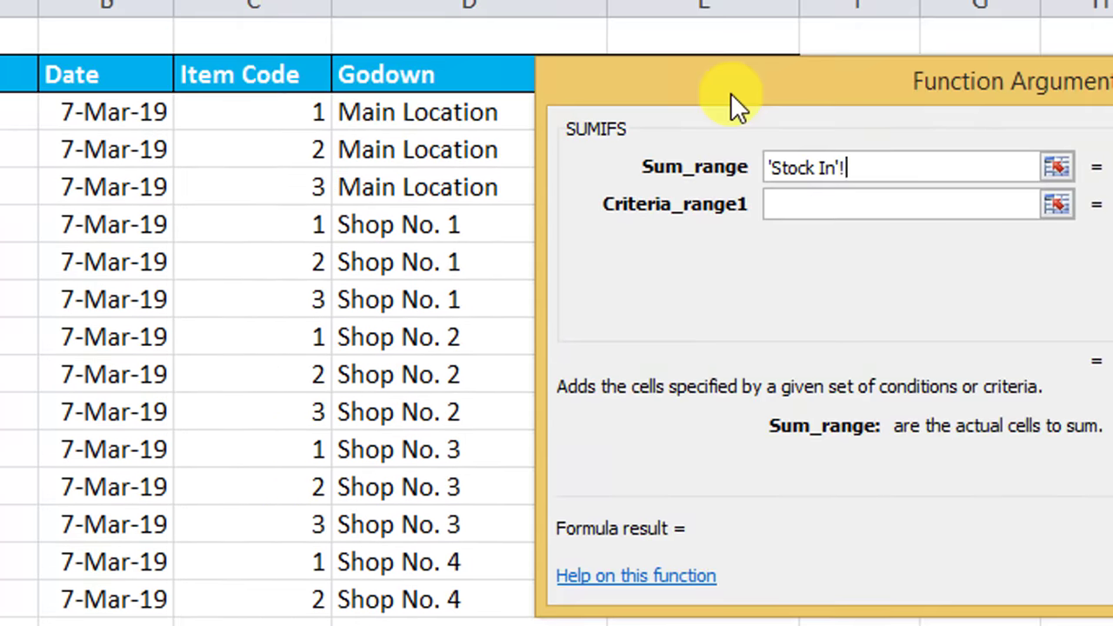
left_click_drag(707, 80, 856, 93)
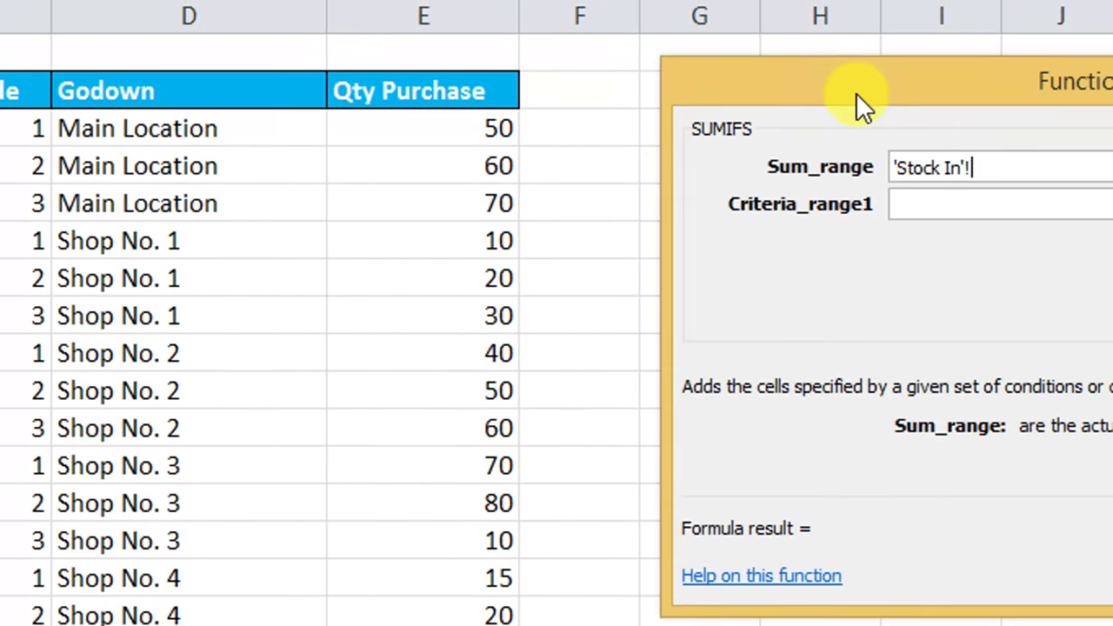
left_click_drag(467, 95, 448, 591)
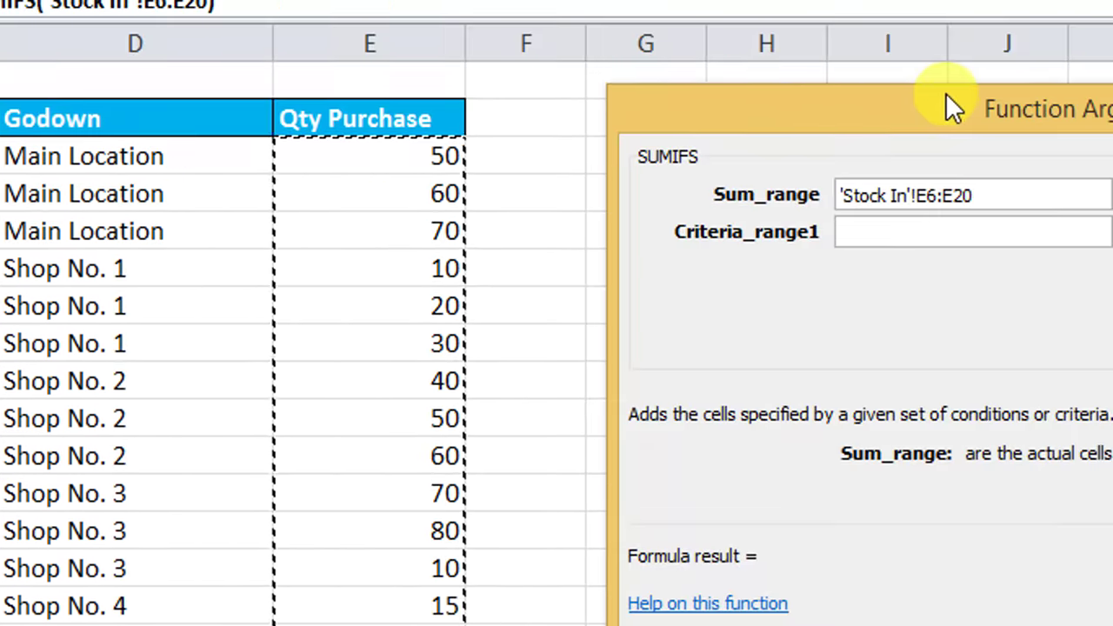
left_click_drag(954, 113, 626, 103)
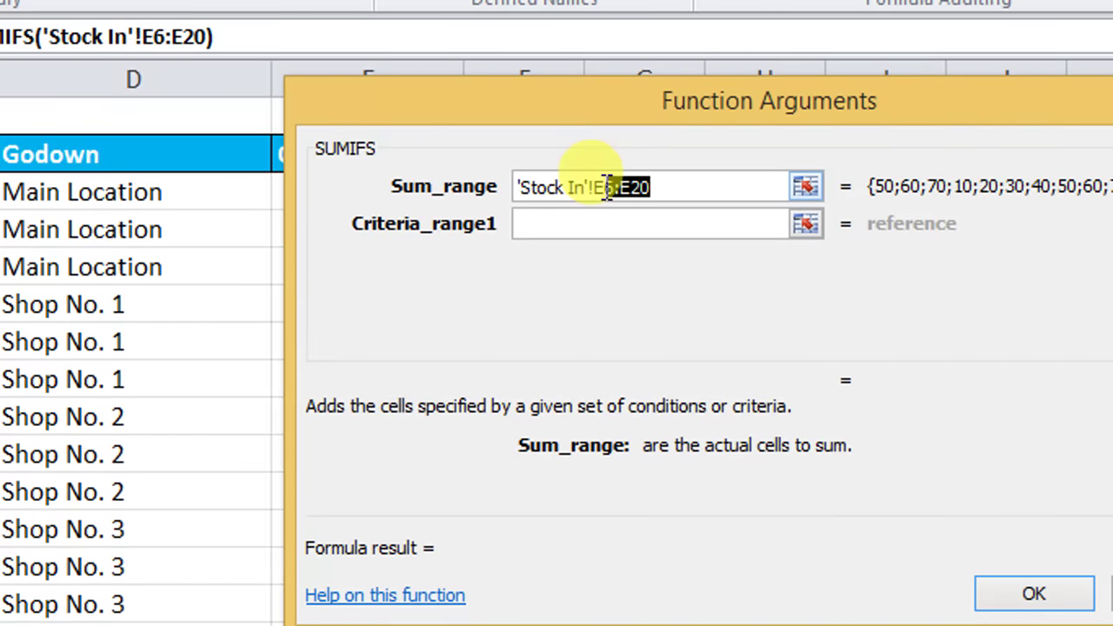
key("F4")
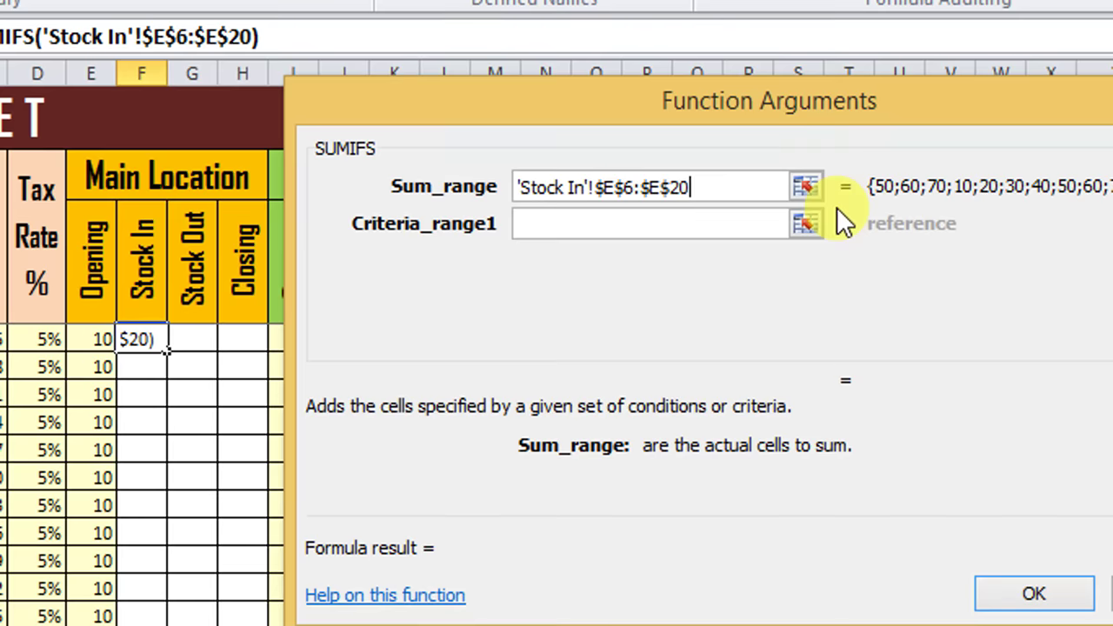
type("0")
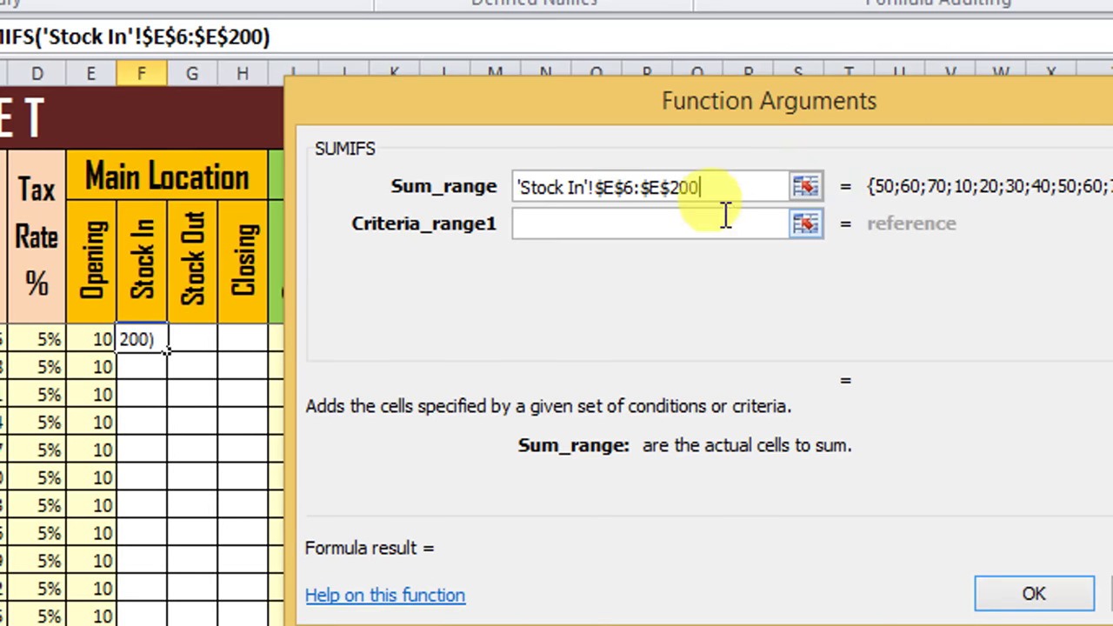
Step: Set Criteria_range1 to the Item Code cells 'Stock In'!$C$6:$C$200
left_click(711, 223)
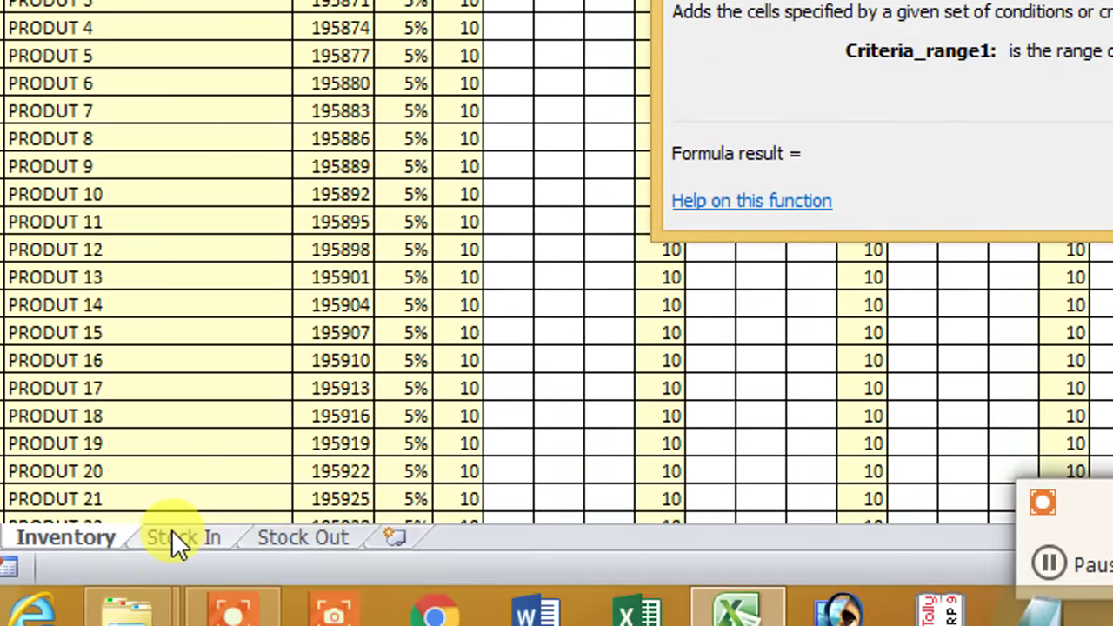
left_click(171, 529)
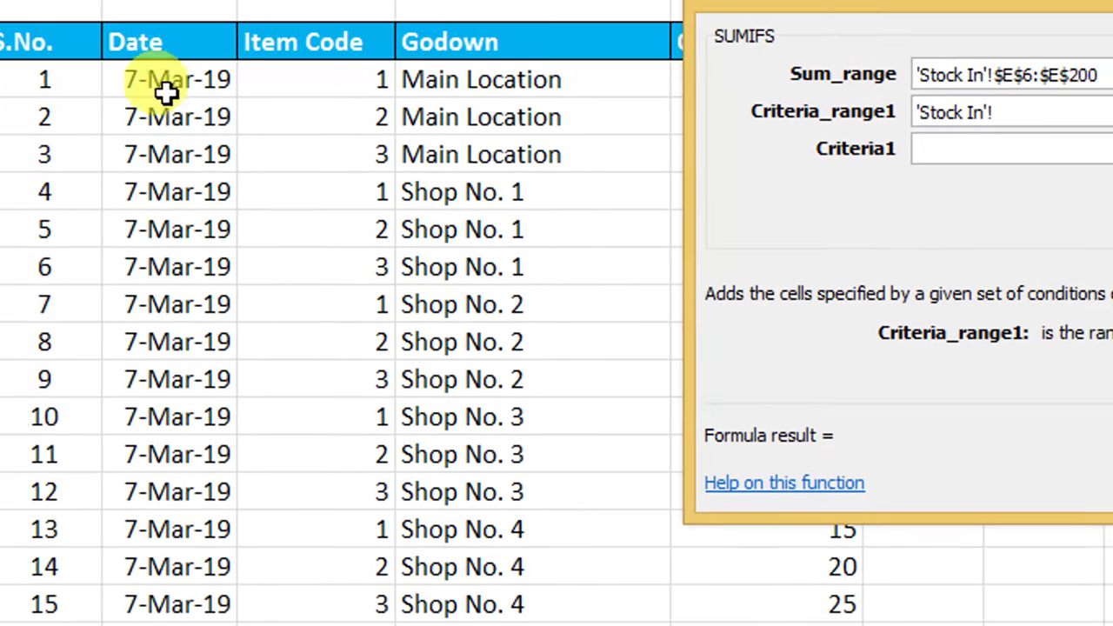
left_click_drag(371, 93, 370, 614)
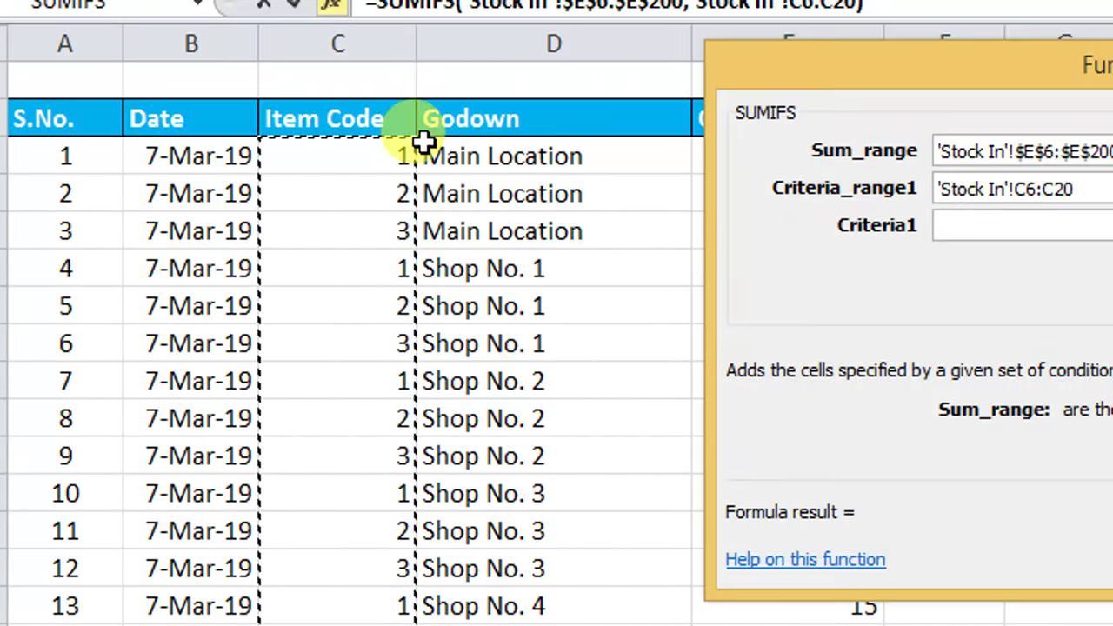
type("0")
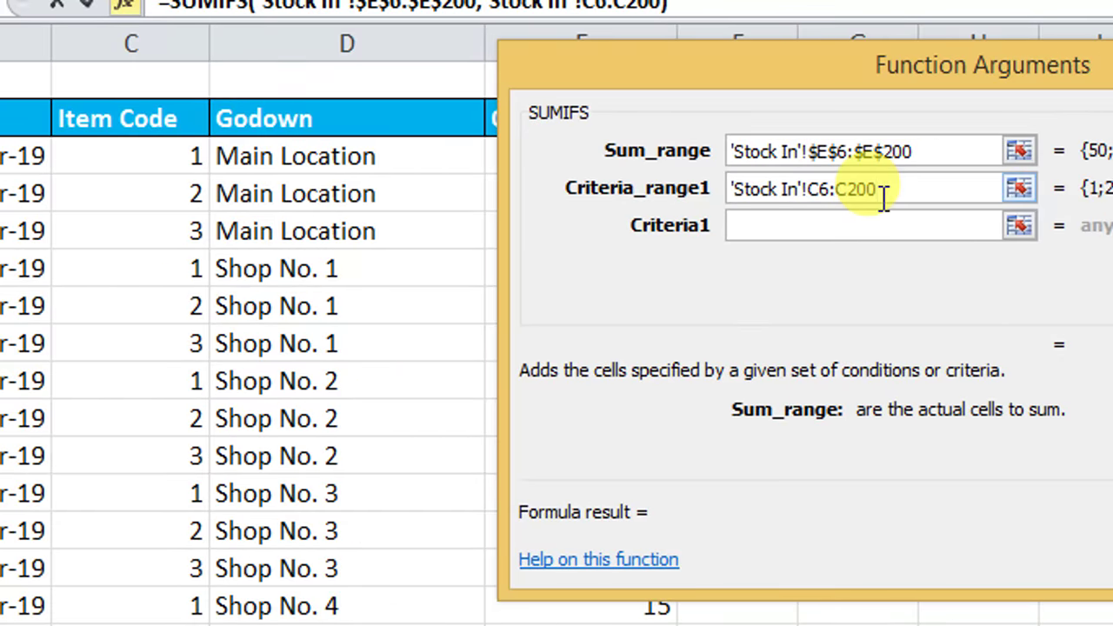
key("F4")
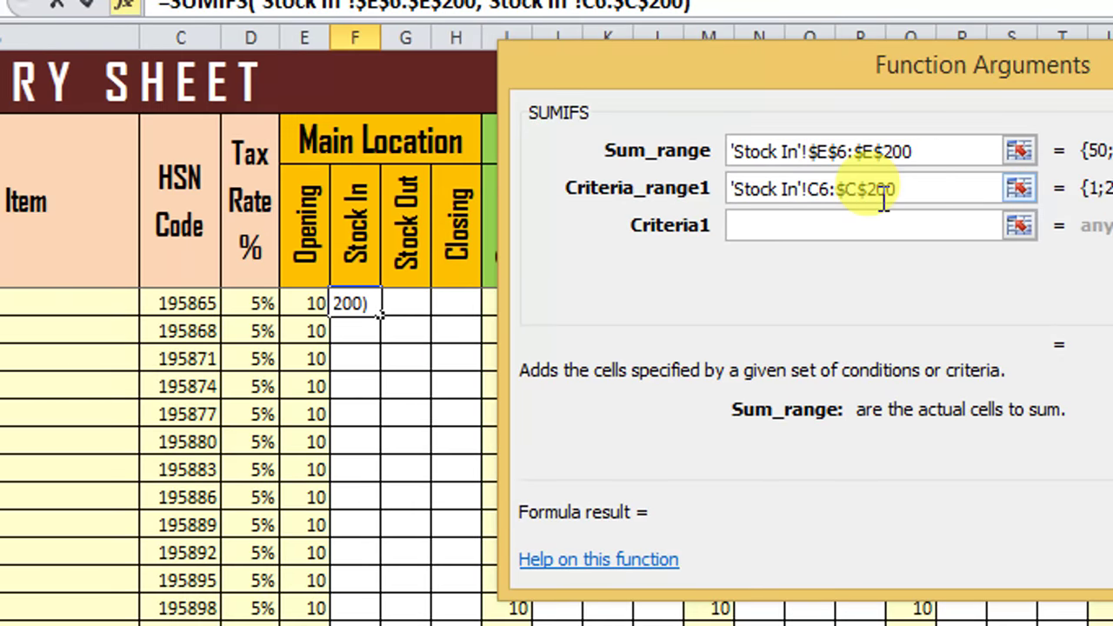
left_click(832, 190)
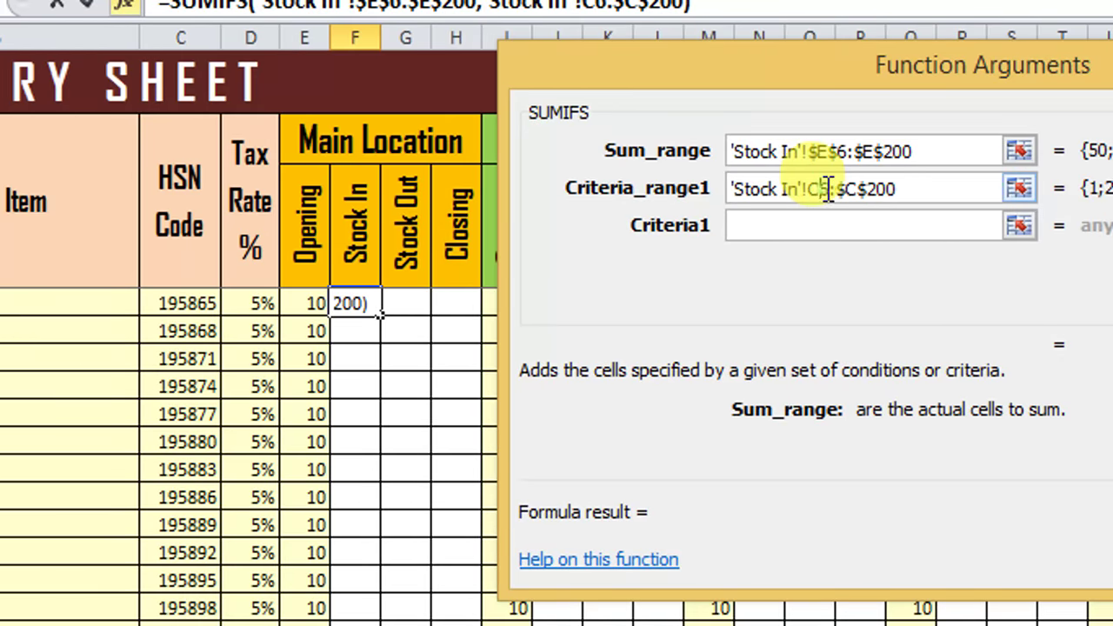
key("F4")
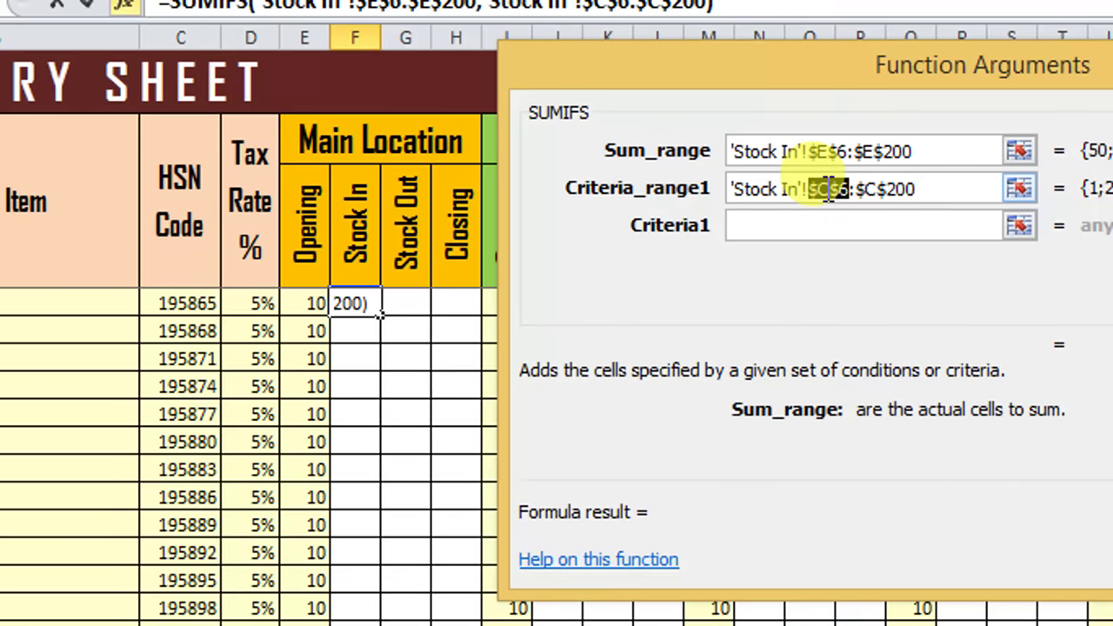
left_click(807, 230)
type("A4")
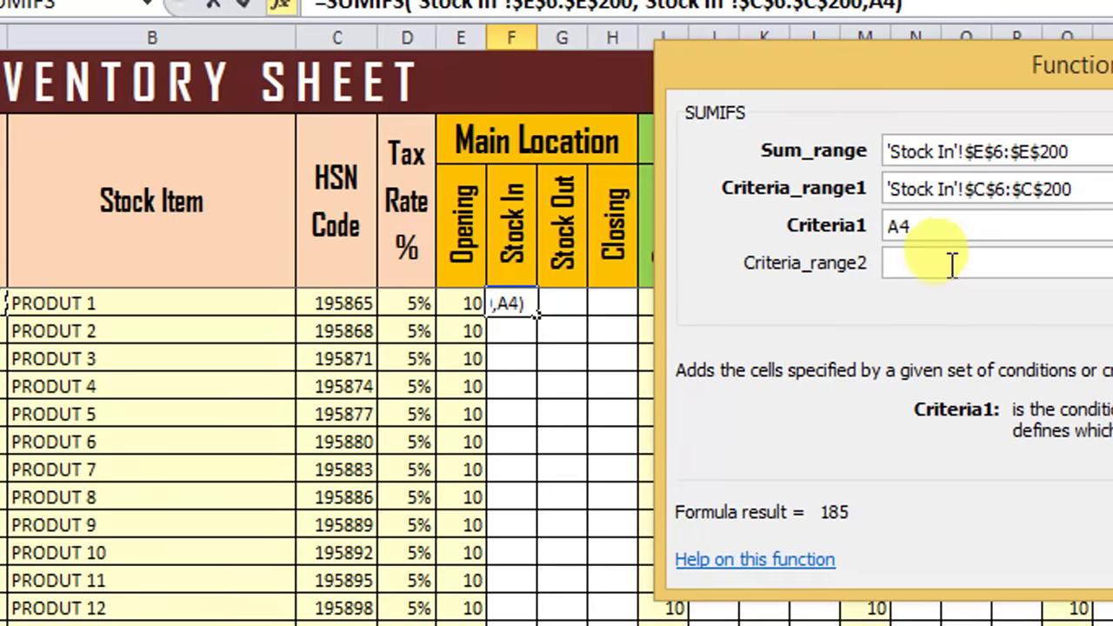
Step: Set Criteria_range2 to the Godown cells as absolute range 'Stock In'!$D$6:$D$200
left_click(948, 263)
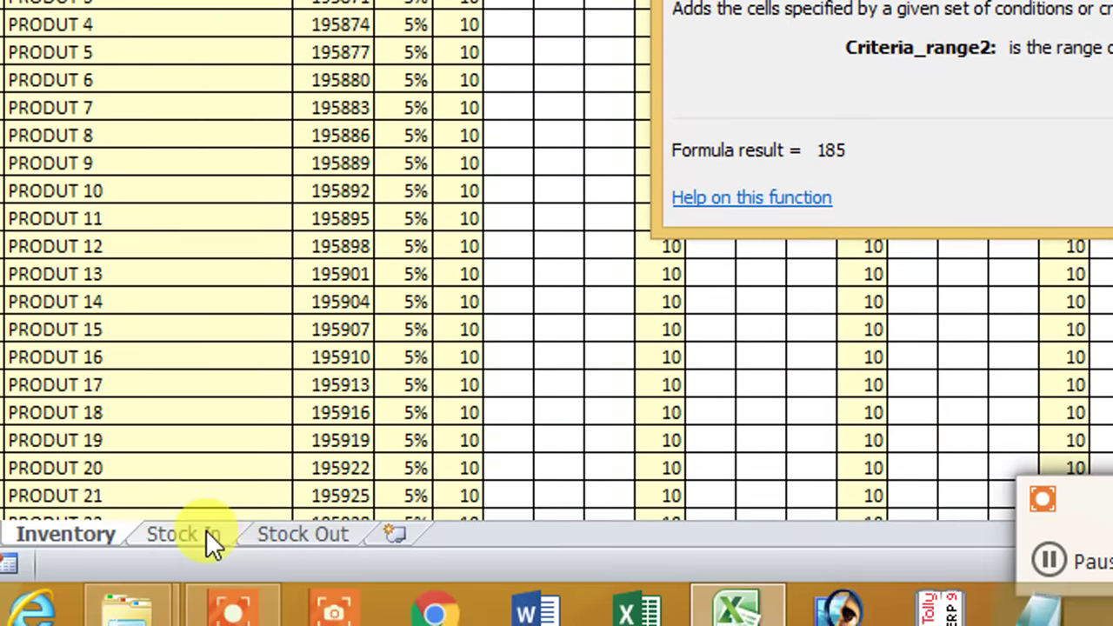
left_click(206, 530)
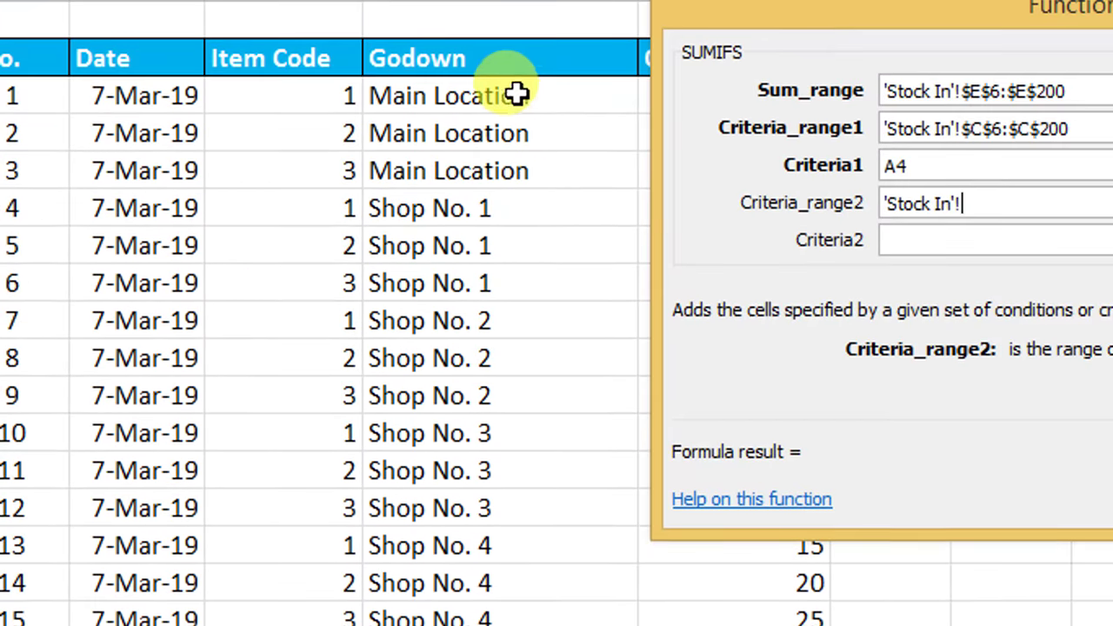
left_click_drag(487, 97, 467, 537)
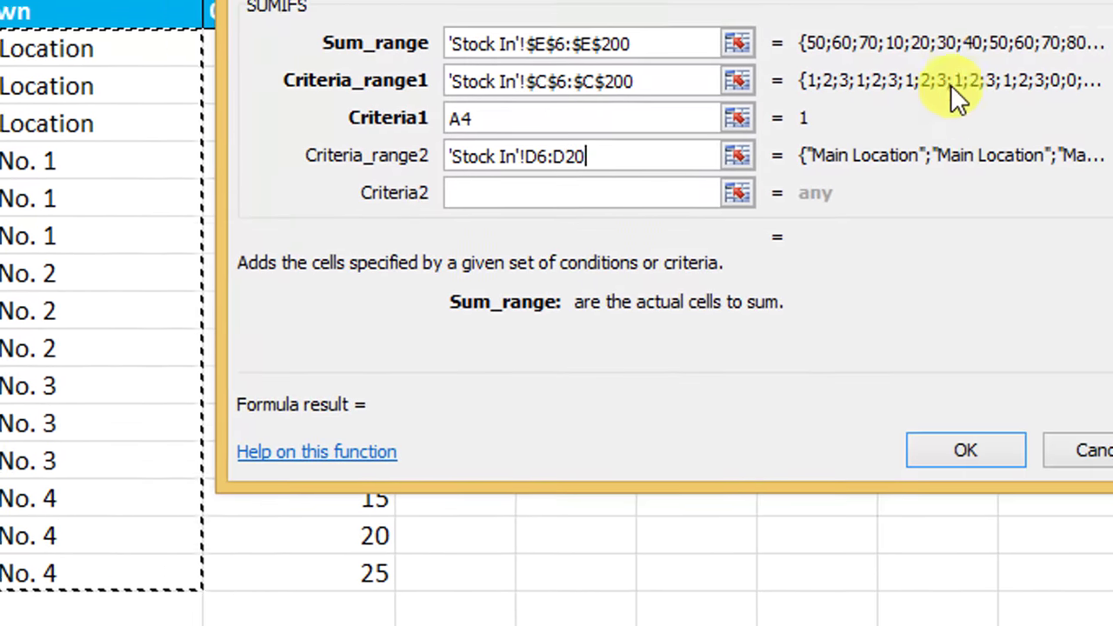
type("0")
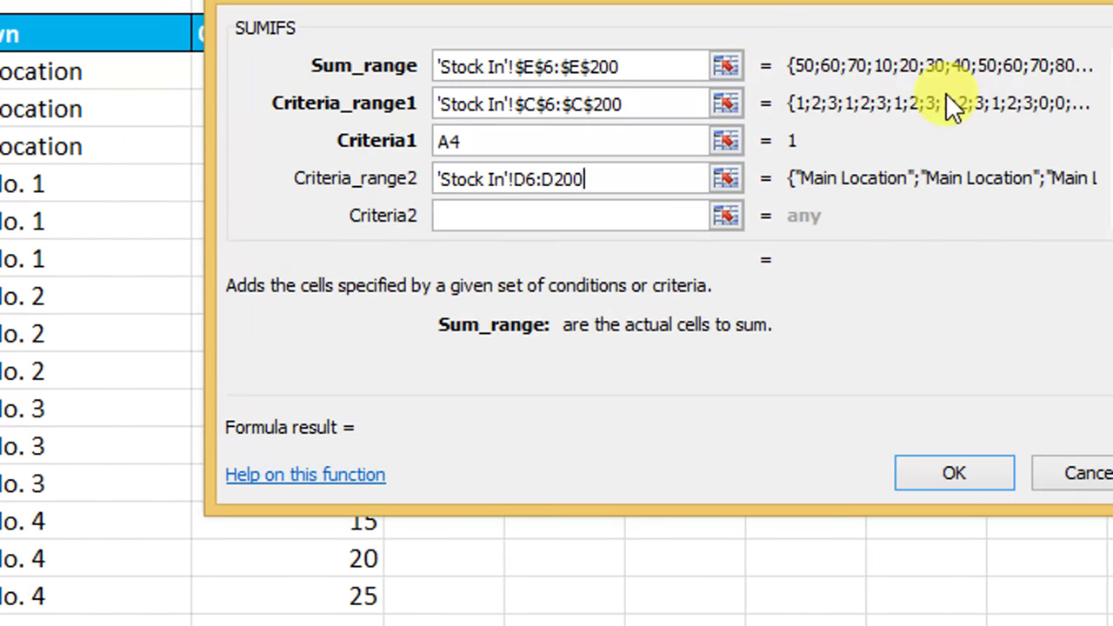
key("F4")
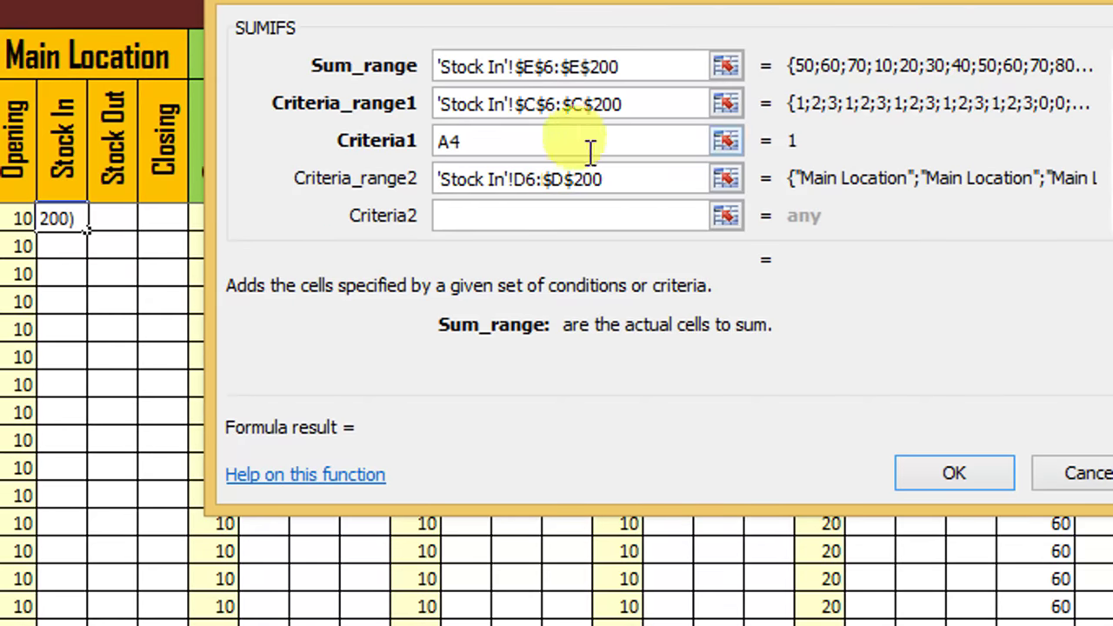
left_click(528, 179)
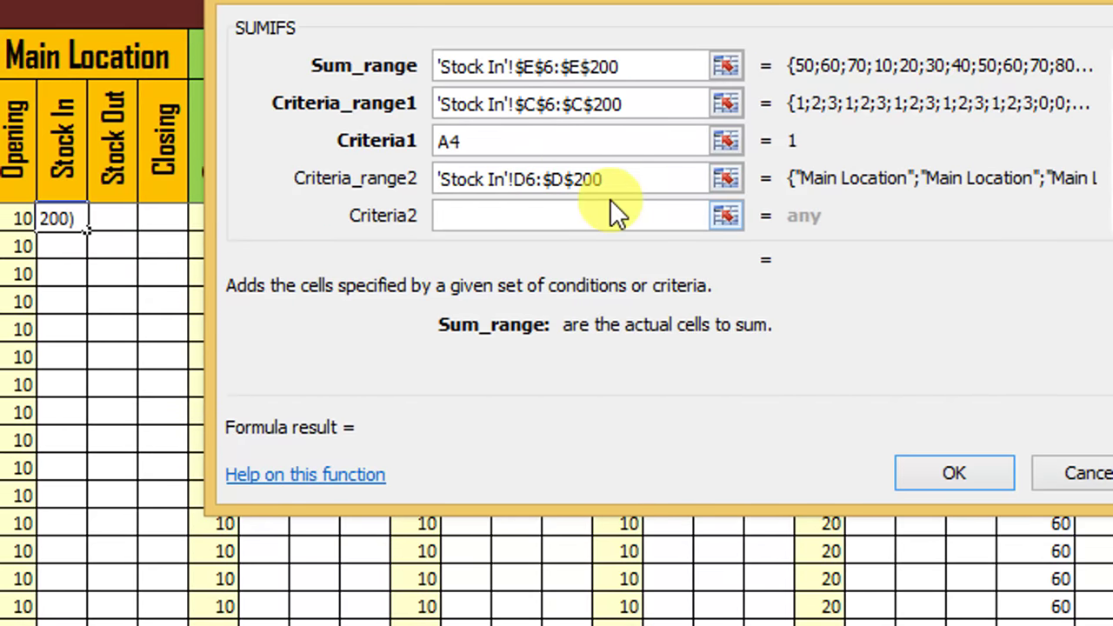
key("F4")
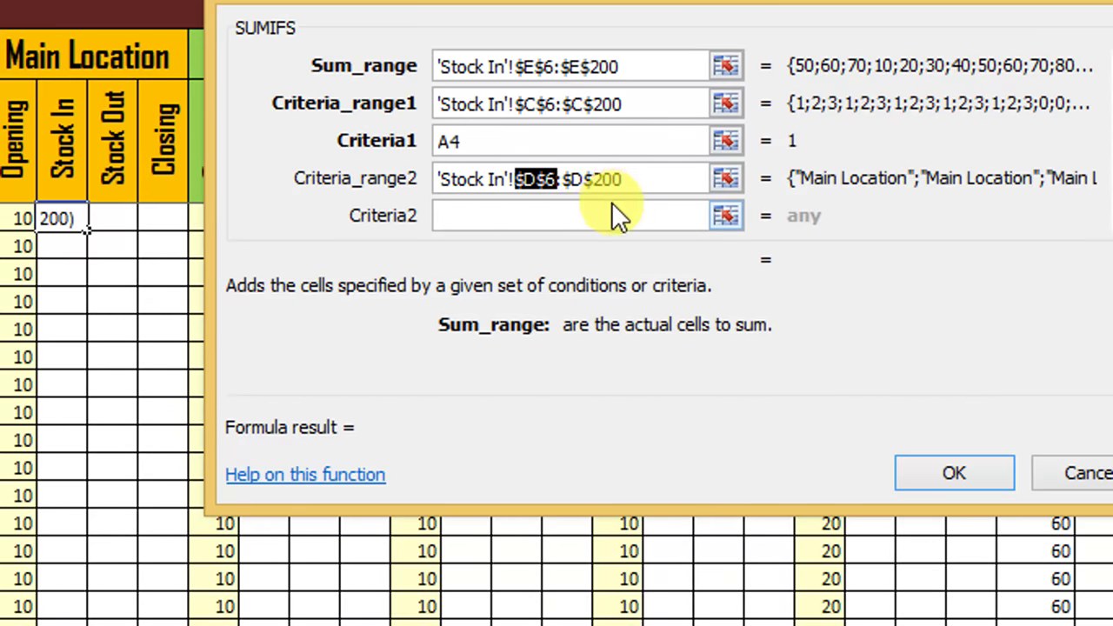
left_click(584, 179)
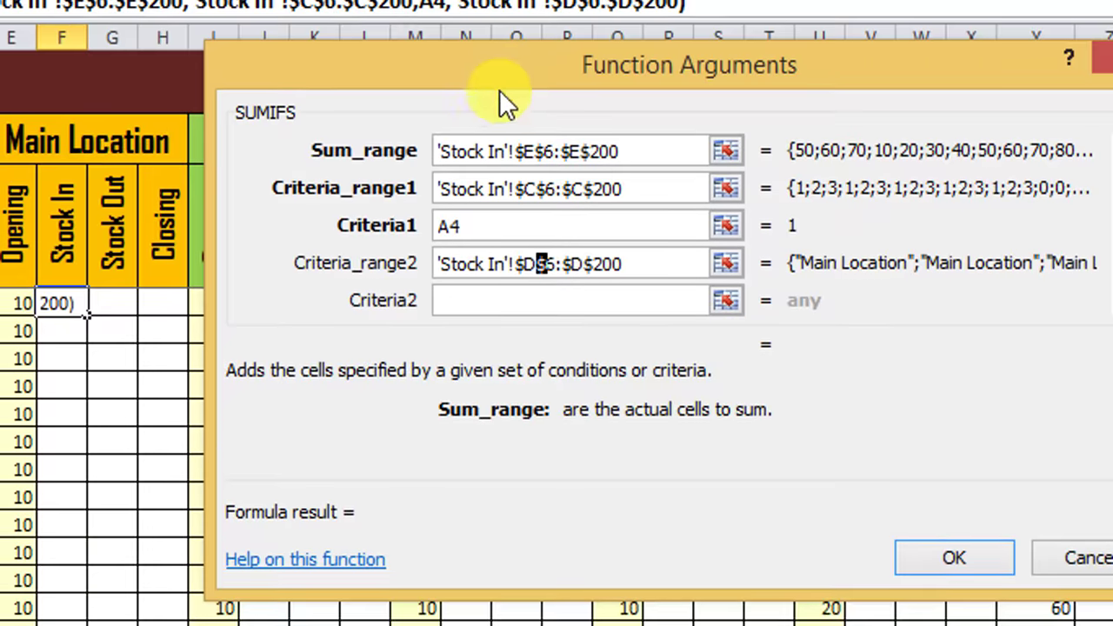
Step: Use the Main Location heading E2 as Criteria2 and confirm the F4 formula
left_click_drag(499, 89, 520, 74)
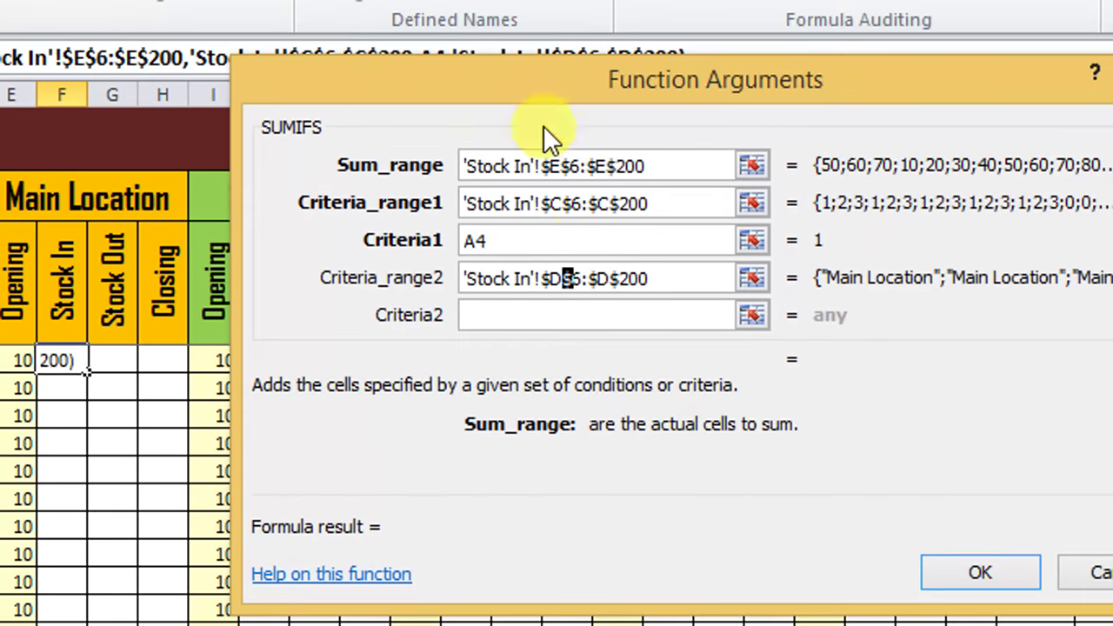
left_click(536, 316)
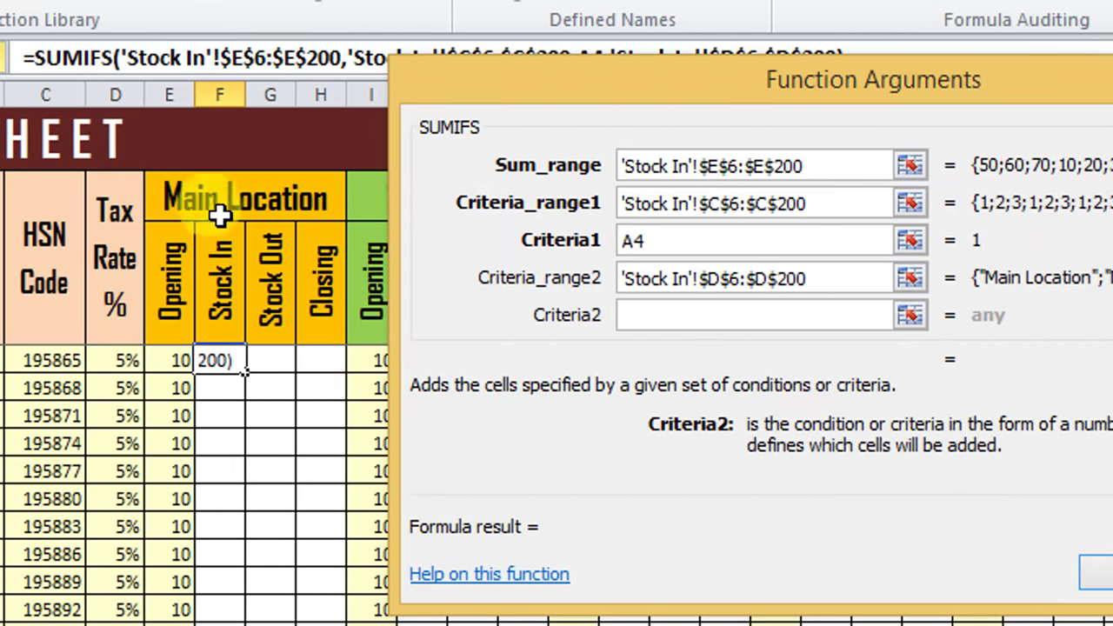
left_click(169, 198)
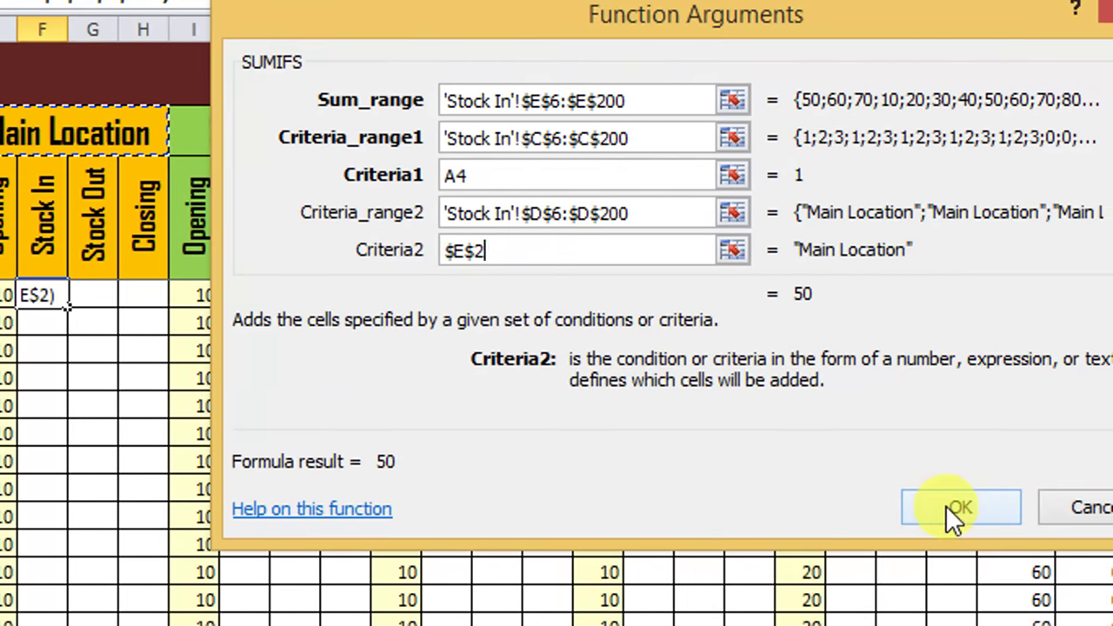
left_click(948, 509)
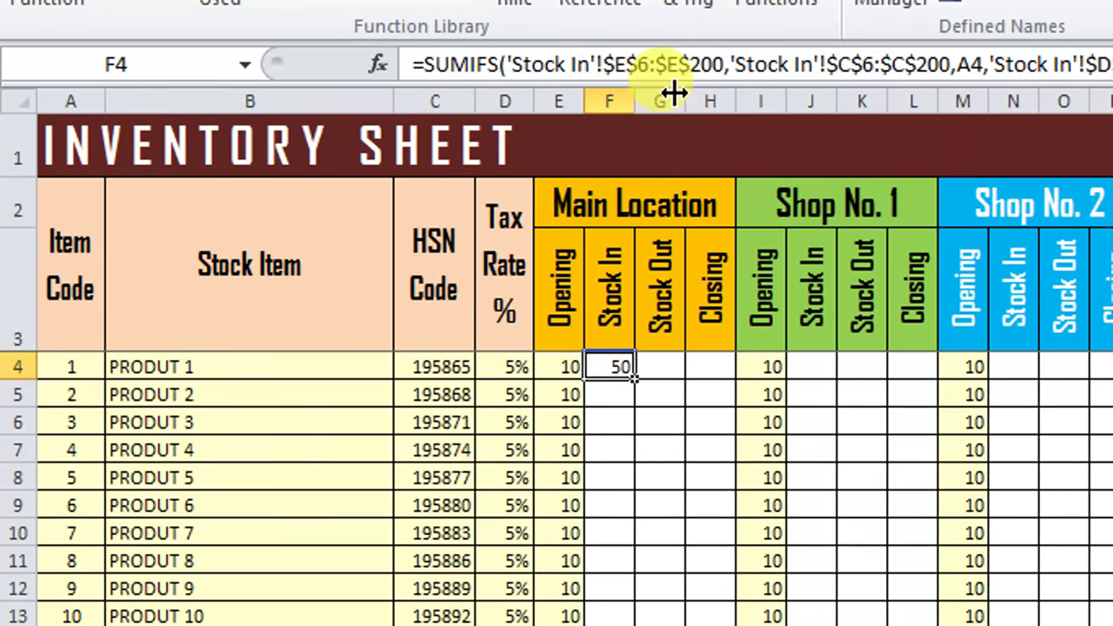
Step: Fill the SUMIFS down column F and check the copied results in F5 and F6
double_click(636, 379)
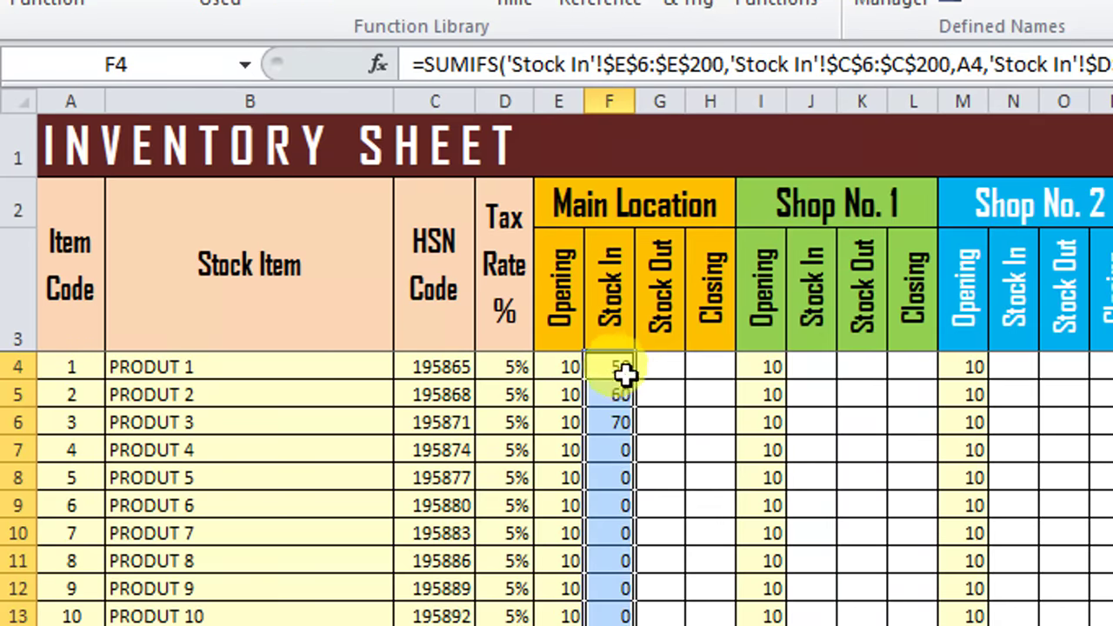
left_click(620, 391)
left_click(621, 417)
left_click(618, 368)
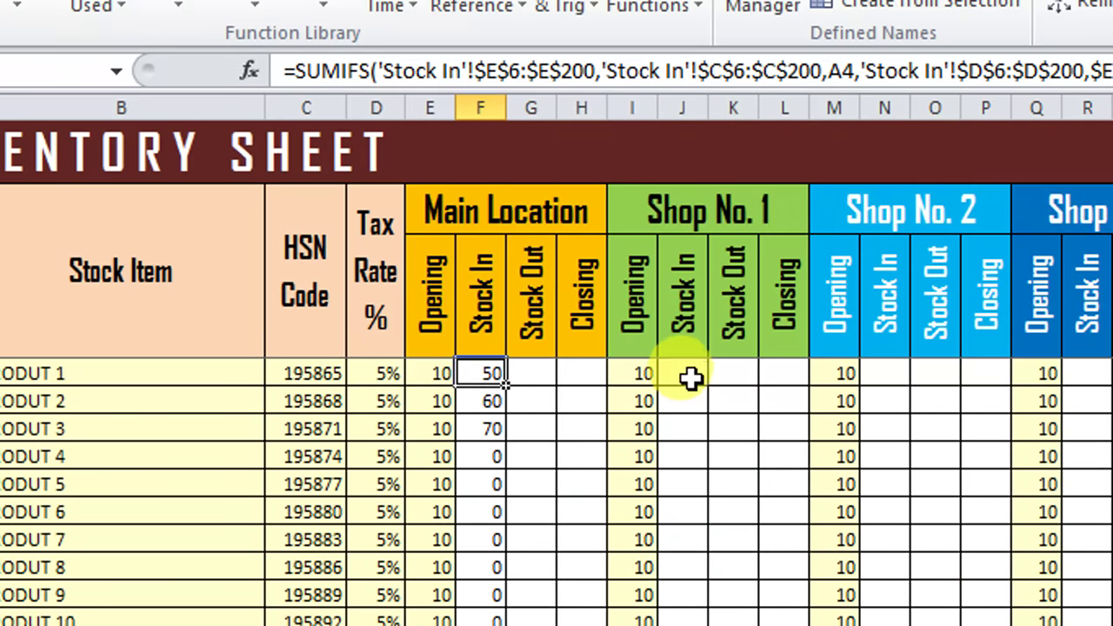
Step: Start a SUMIFS formula in J4 from the Recently Used functions
left_click(687, 378)
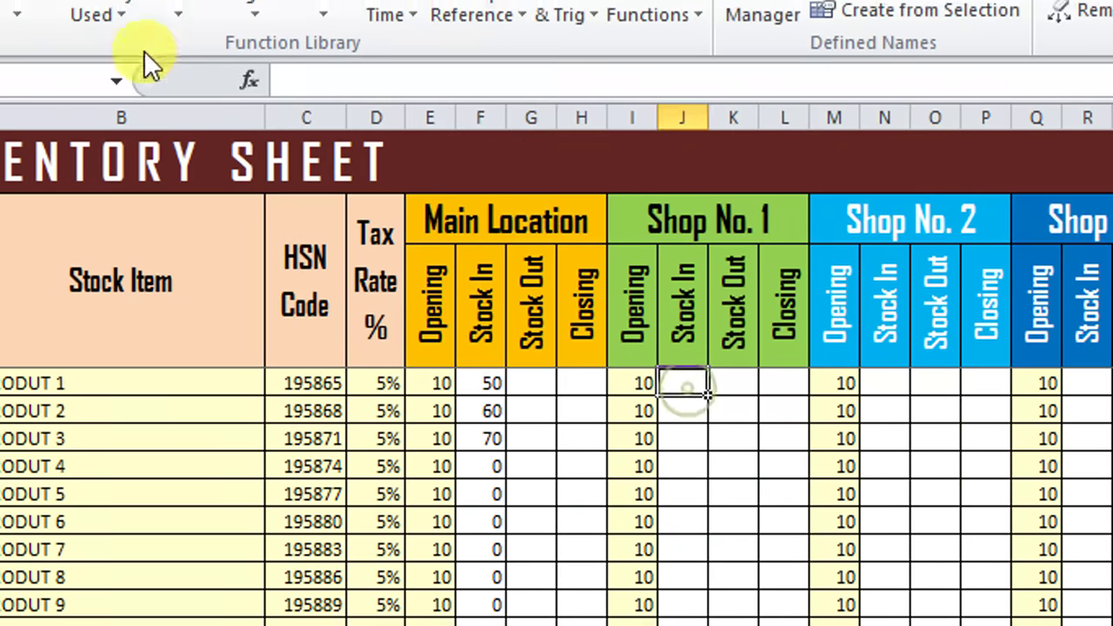
left_click(229, 113)
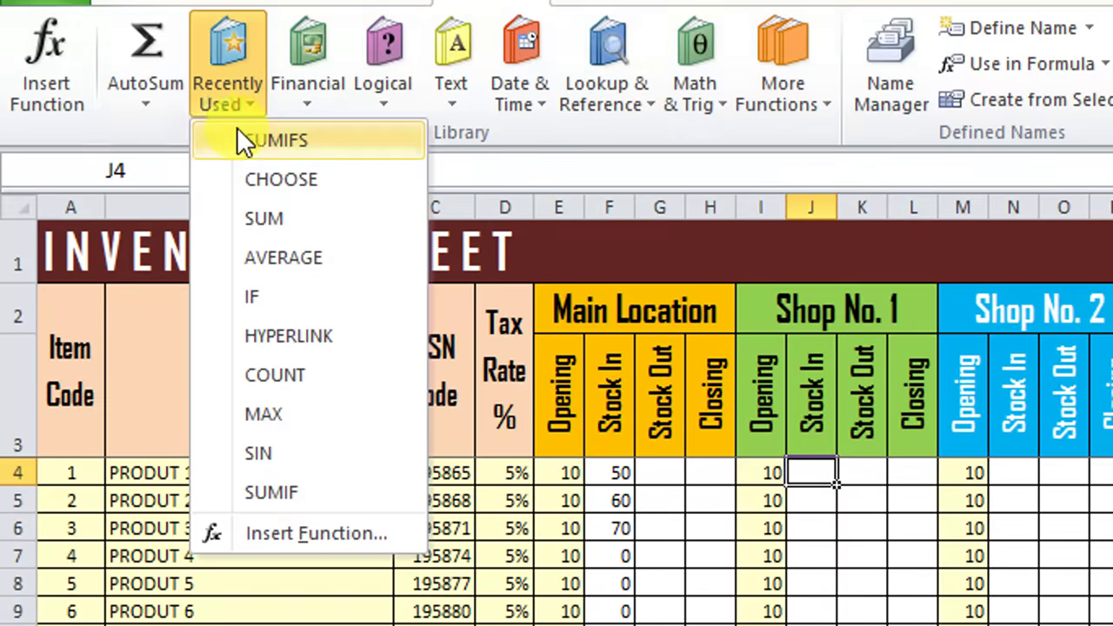
left_click(243, 137)
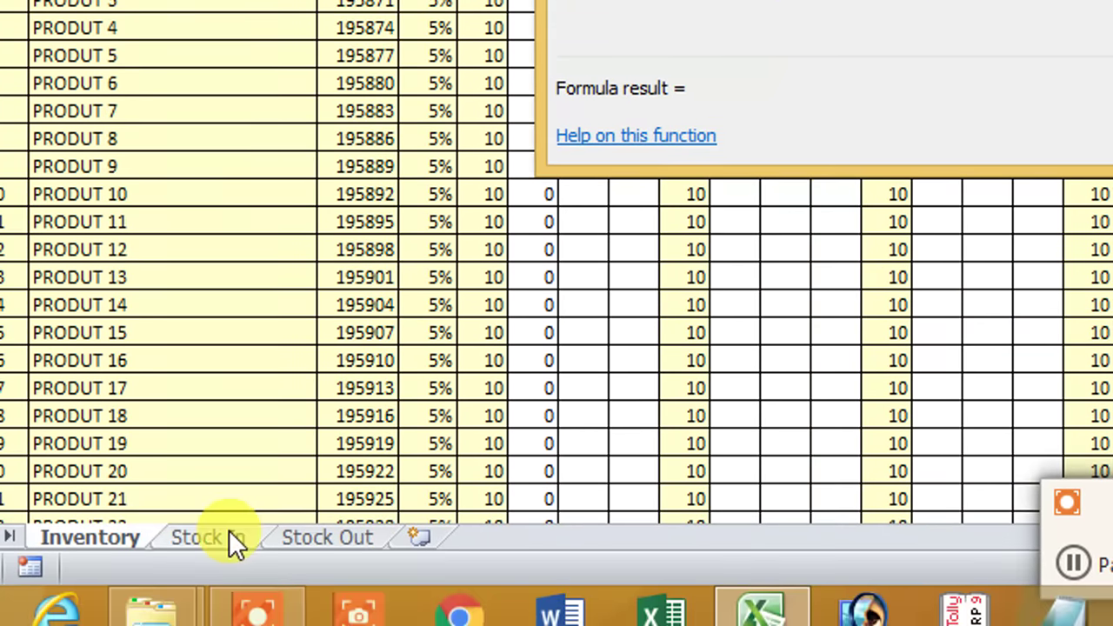
Step: Set the SUMIFS sum range to the Qty Purchase column 'Stock In'!$E$6:E200
left_click(227, 572)
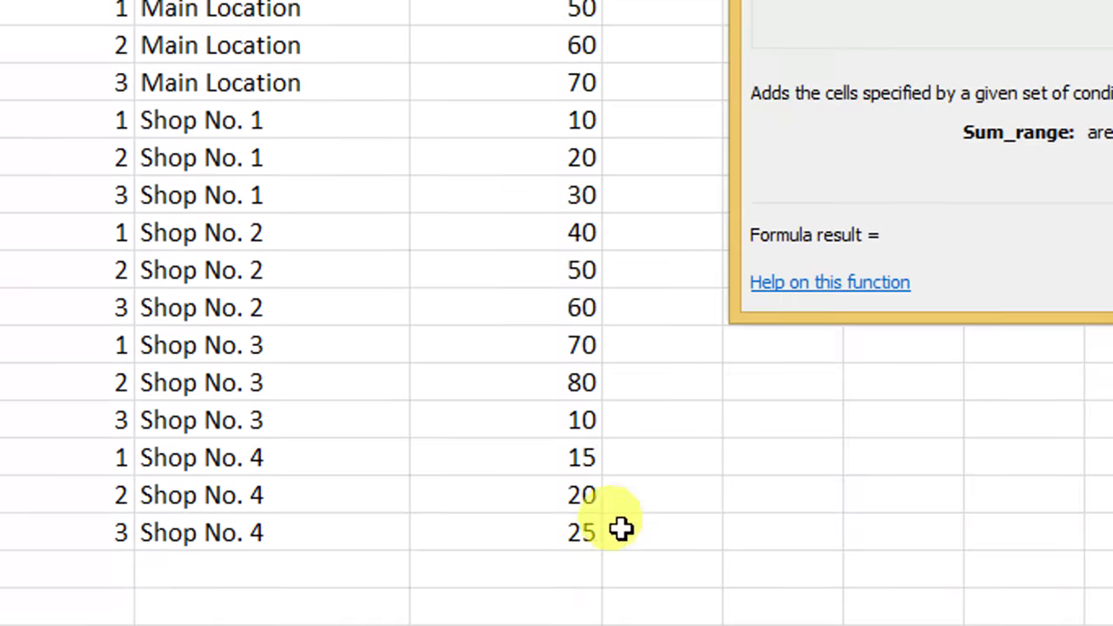
left_click_drag(552, 17, 523, 526)
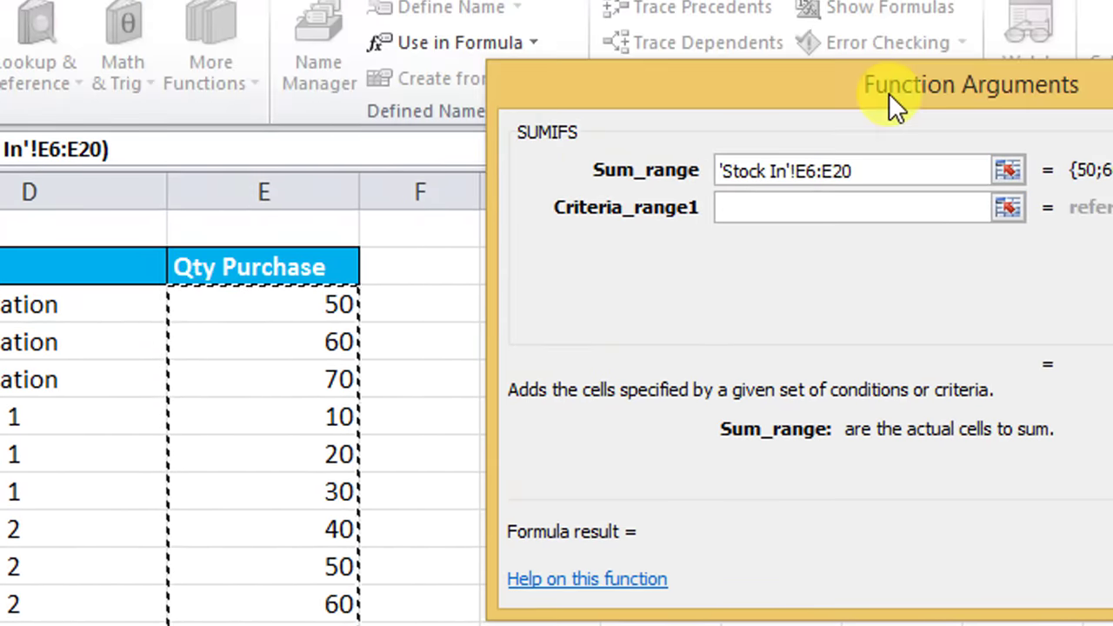
left_click_drag(889, 93, 532, 95)
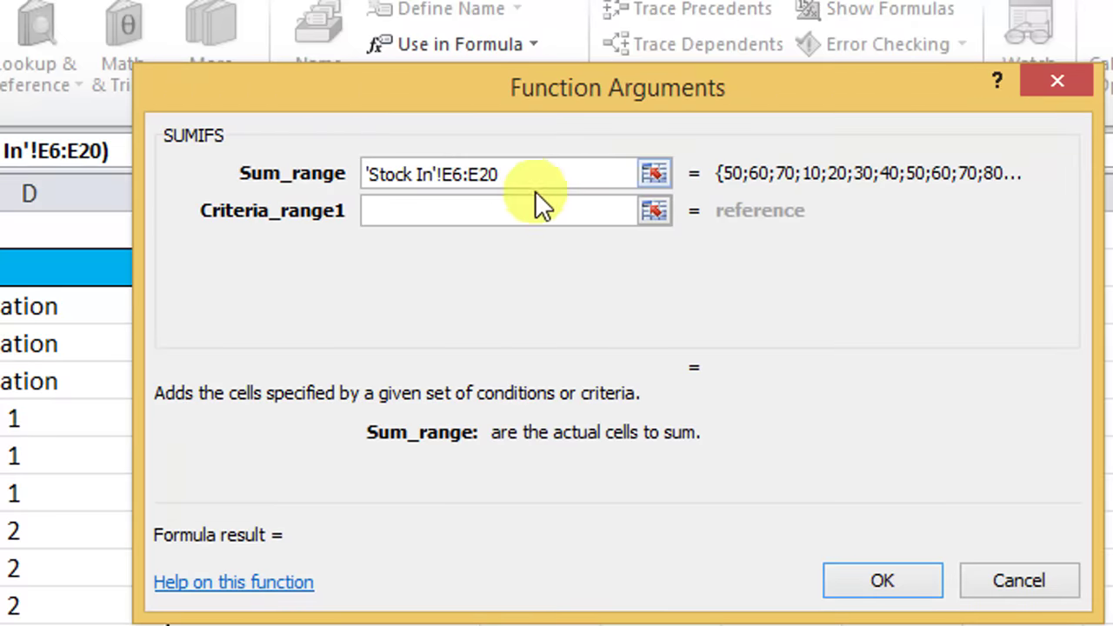
left_click(456, 183)
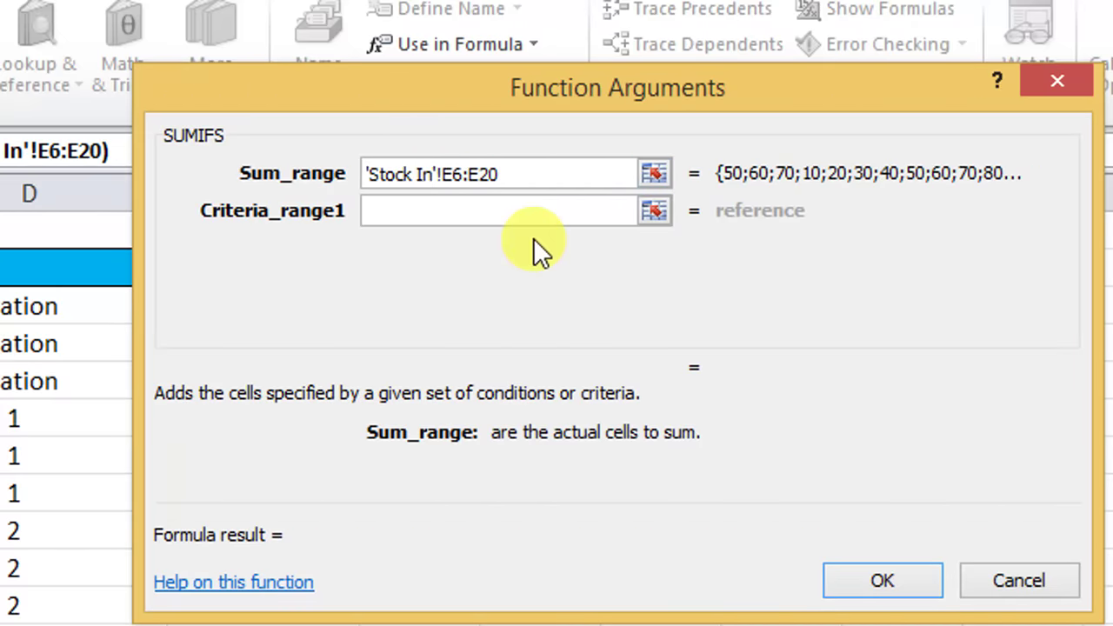
key("super")
key("super")
key("F4")
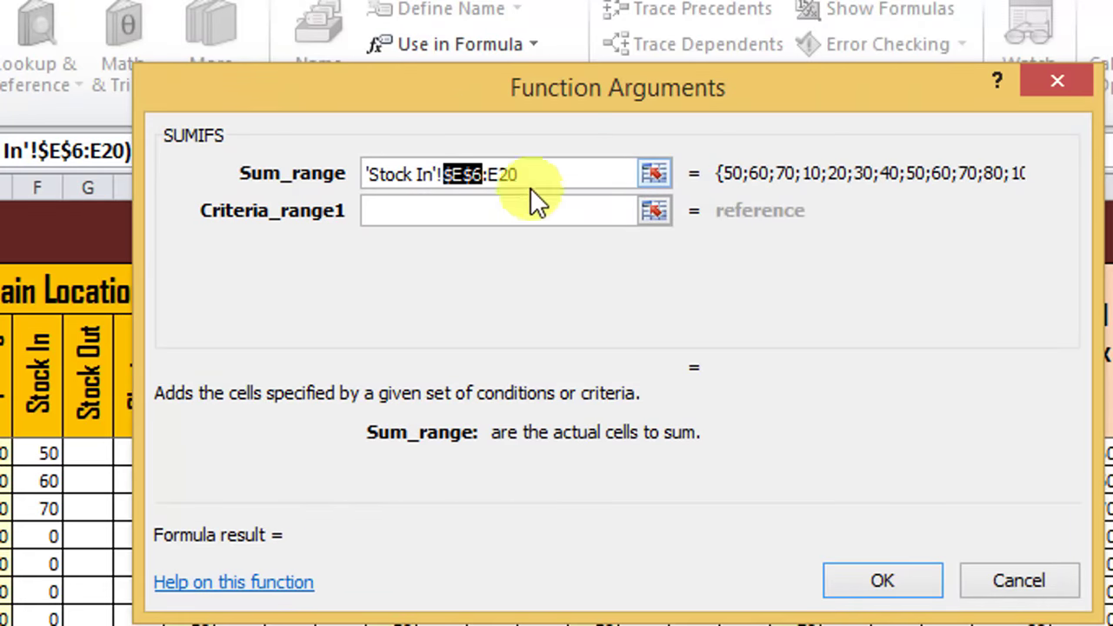
left_click(534, 176)
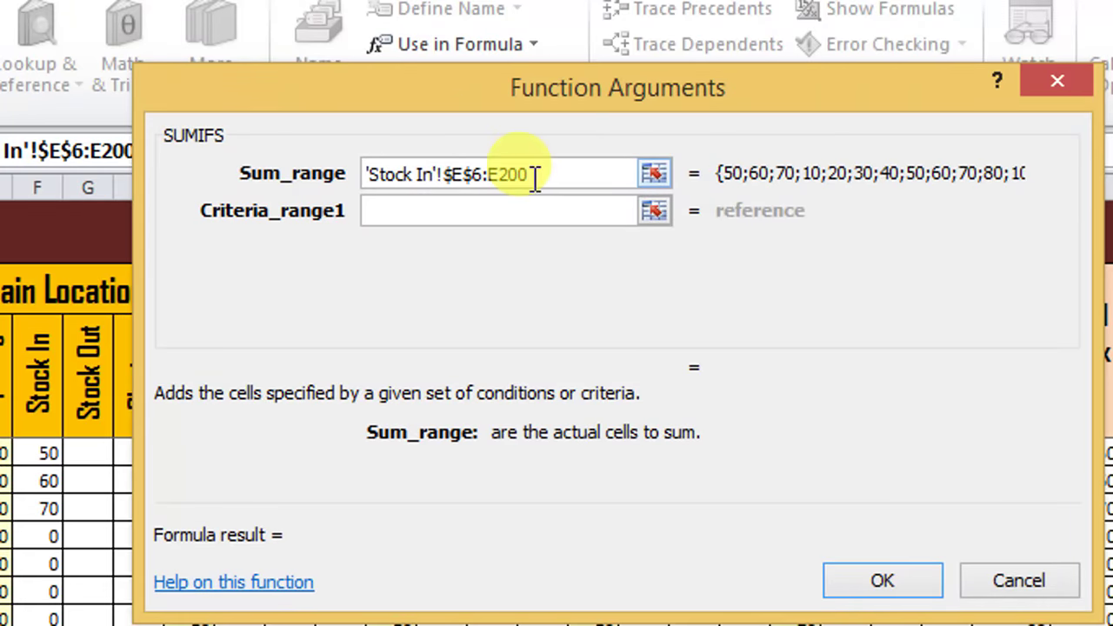
left_click(507, 211)
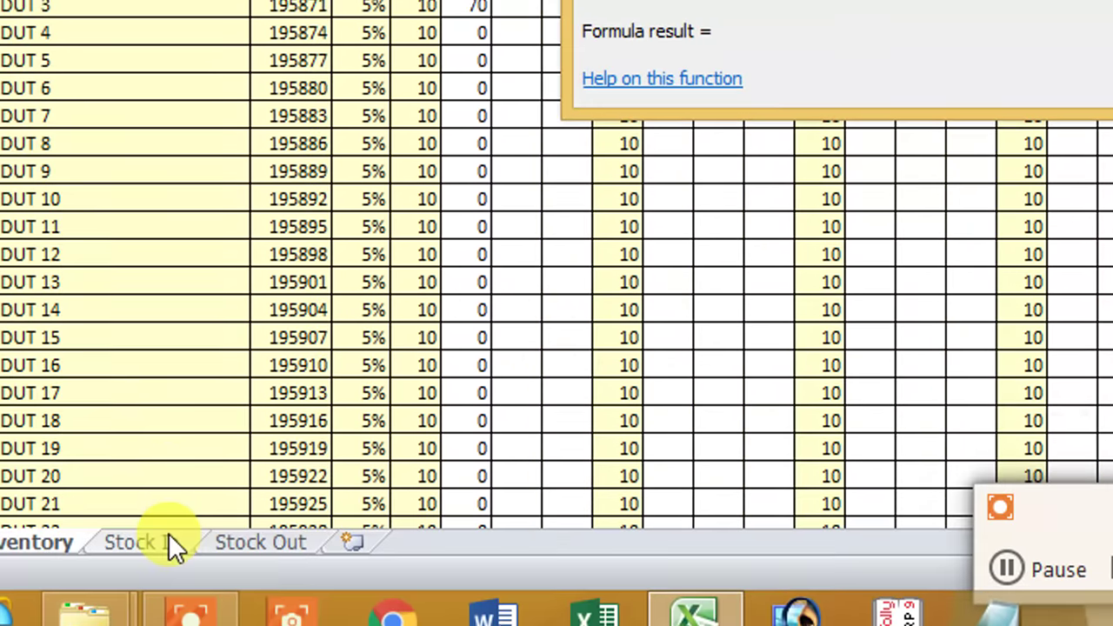
left_click(167, 544)
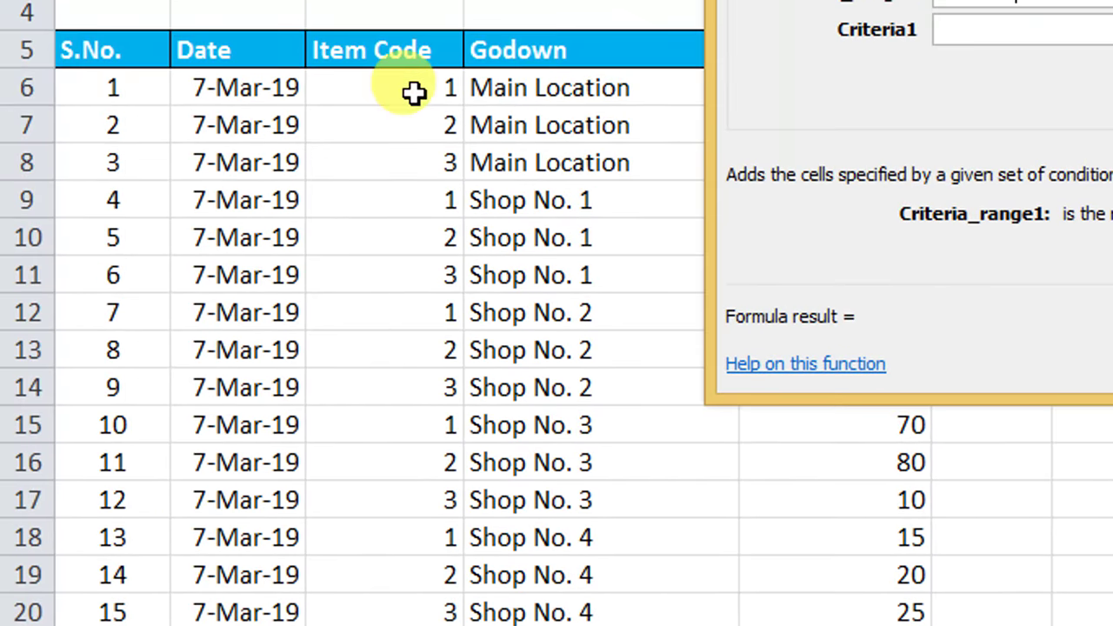
Step: Set the first criteria range to the locked Item Code range 'Stock In'!$C$6:$C$200
left_click_drag(409, 83, 404, 600)
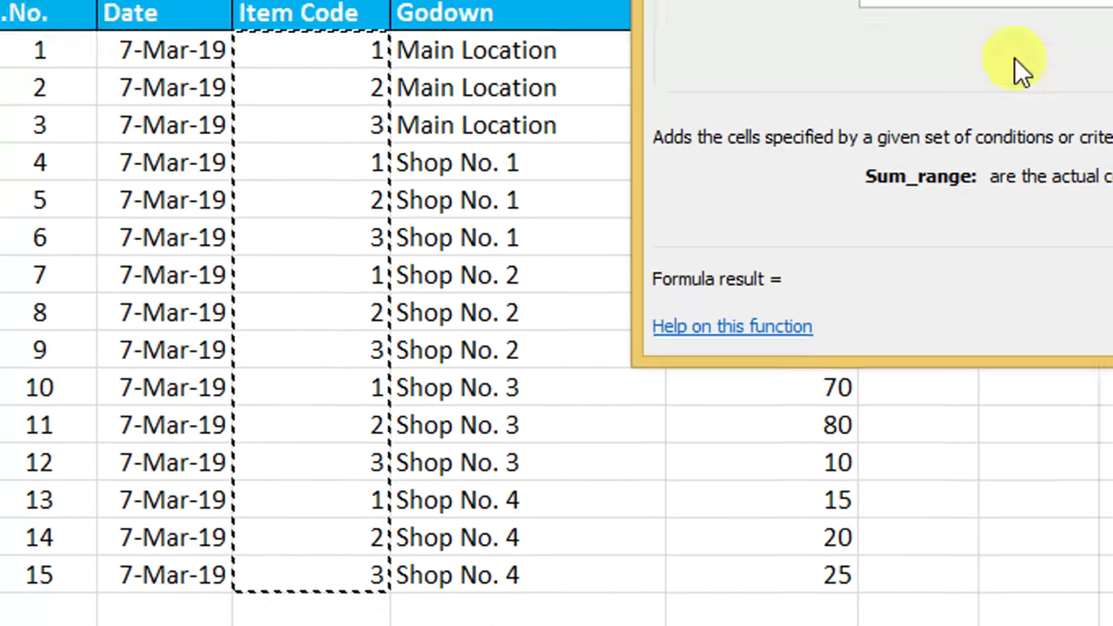
type("00")
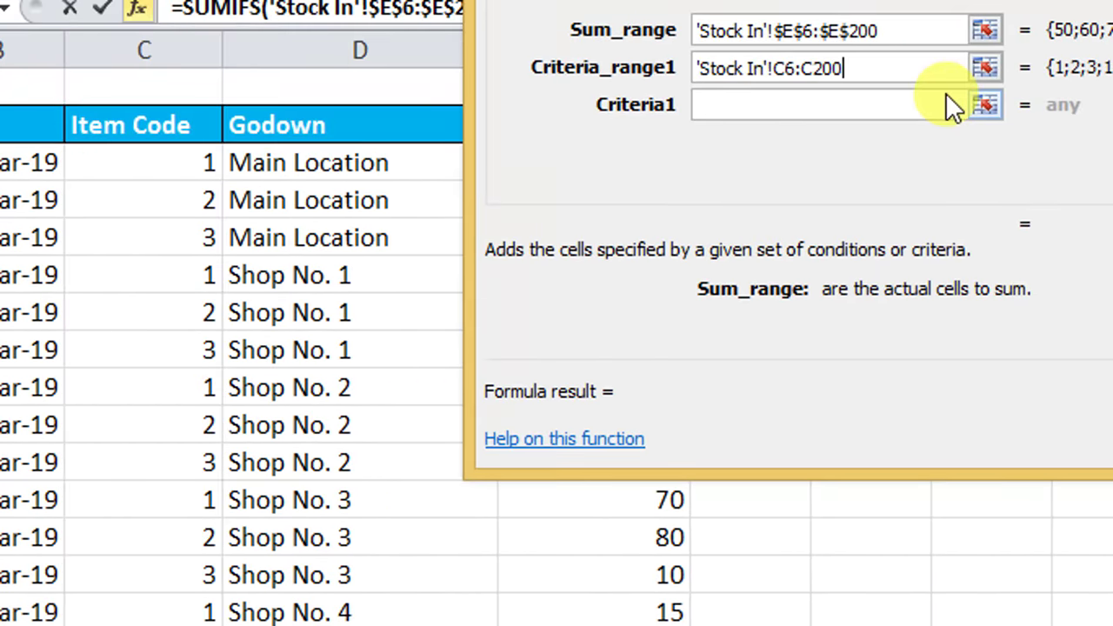
key("F4")
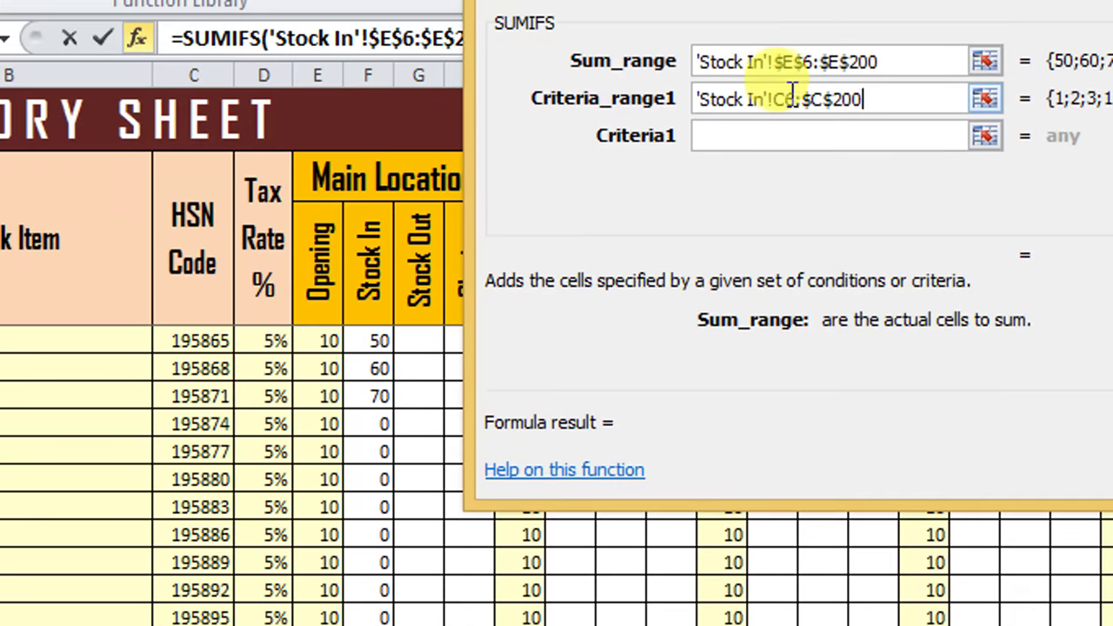
double_click(789, 97)
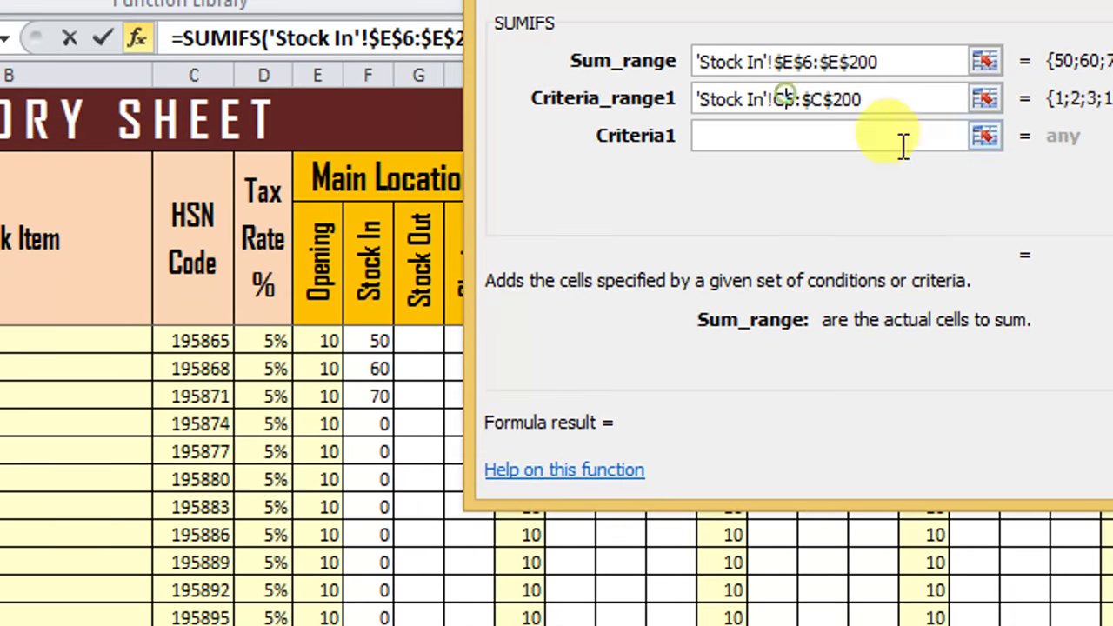
key("F4")
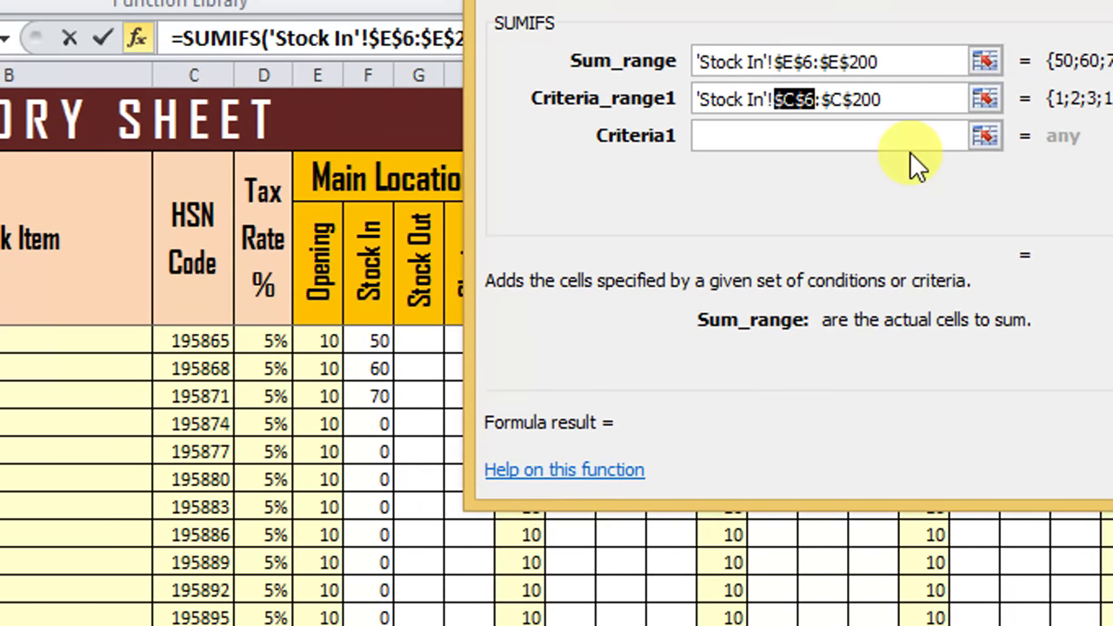
Step: Use A4 as the first criterion and 'Stock In'!D6:D200 (Godown) as the second criteria range
left_click(852, 137)
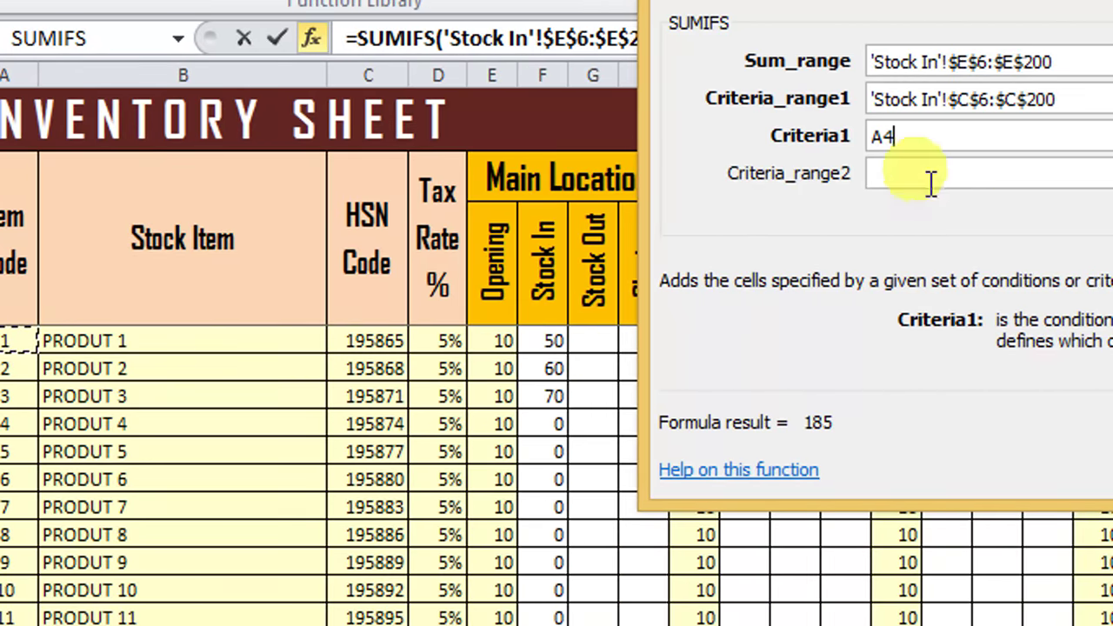
left_click(1001, 179)
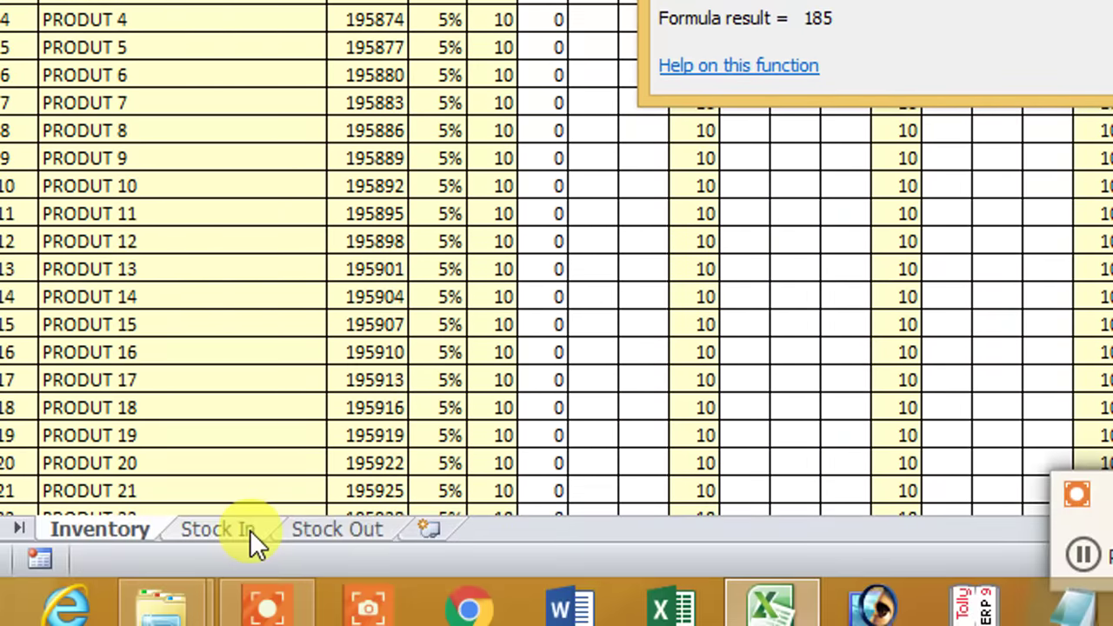
left_click(249, 532)
left_click_drag(460, 55, 481, 580)
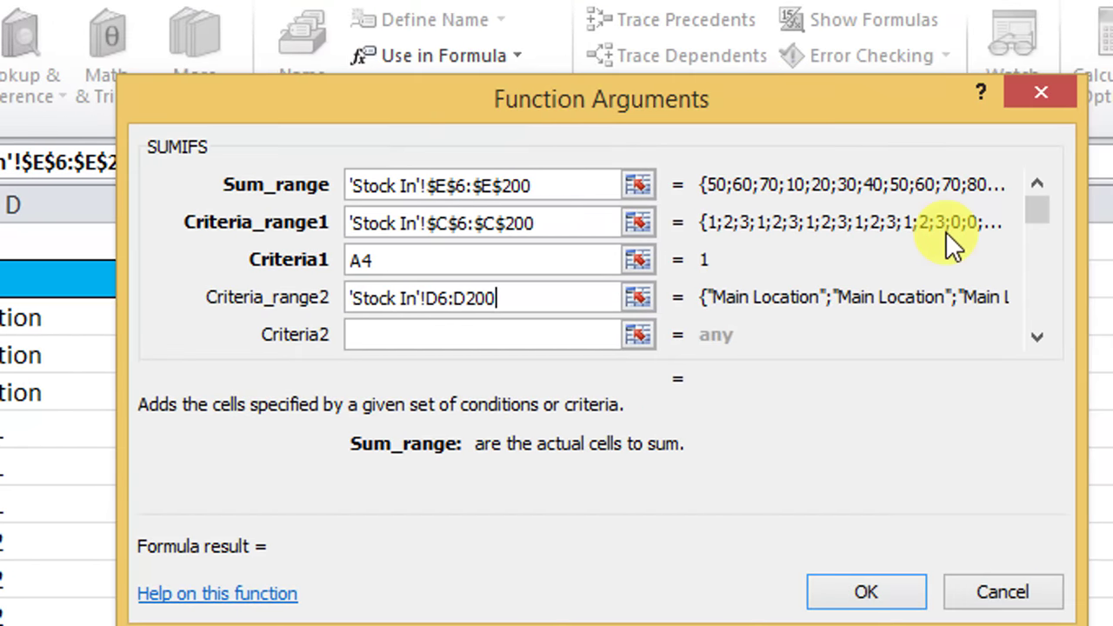
Step: Lock the Godown range, use the absolute Shop No. 1 header I2 as criterion, and confirm the SUMIFS
key("F4")
left_click(309, 298)
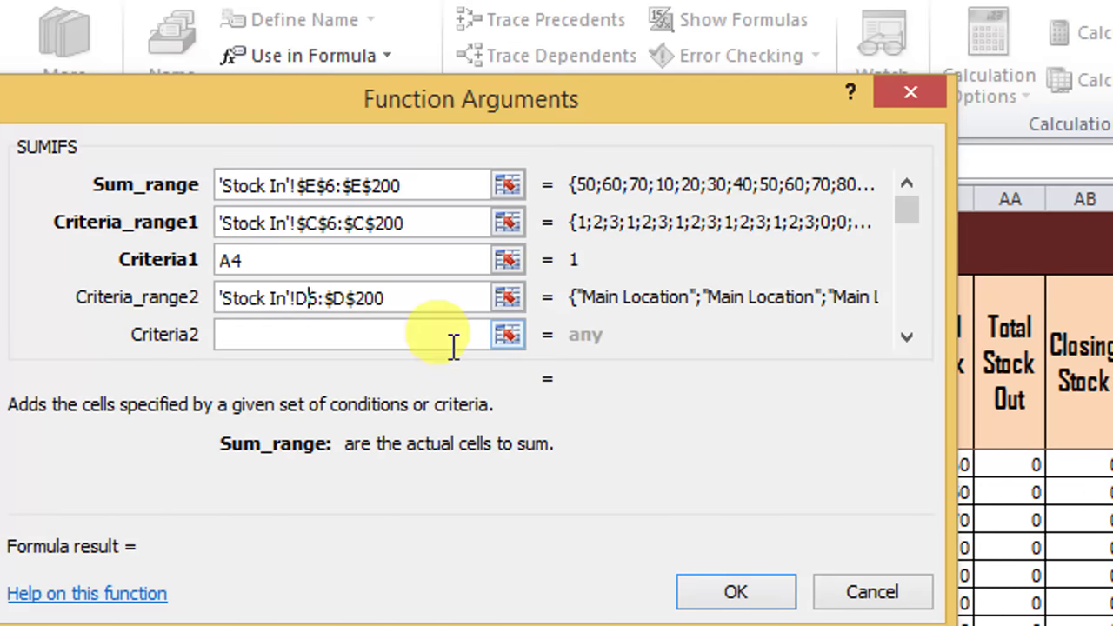
mouse_move(540, 111)
left_mouse_down()
mouse_move(486, 389)
mouse_move(776, 189)
left_mouse_up()
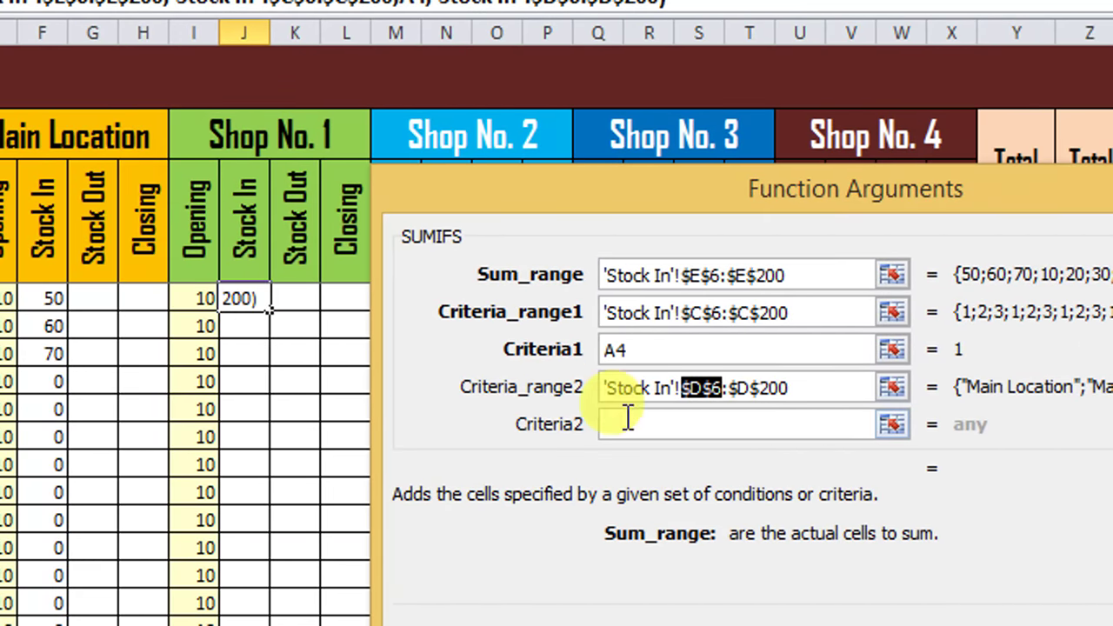
left_click(628, 423)
left_click(293, 139)
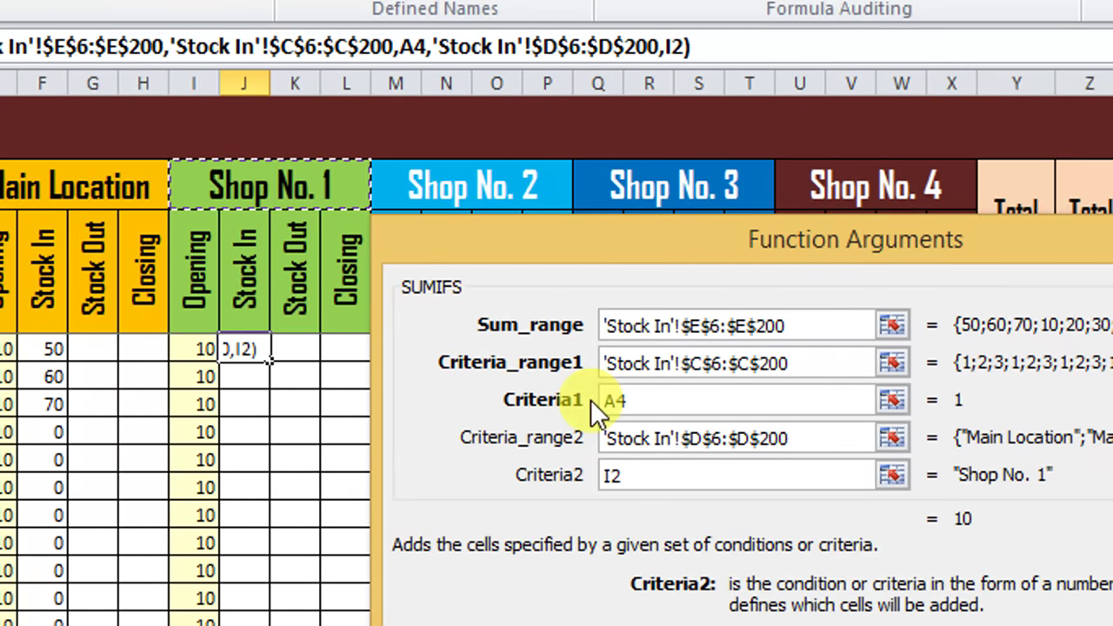
key("F4")
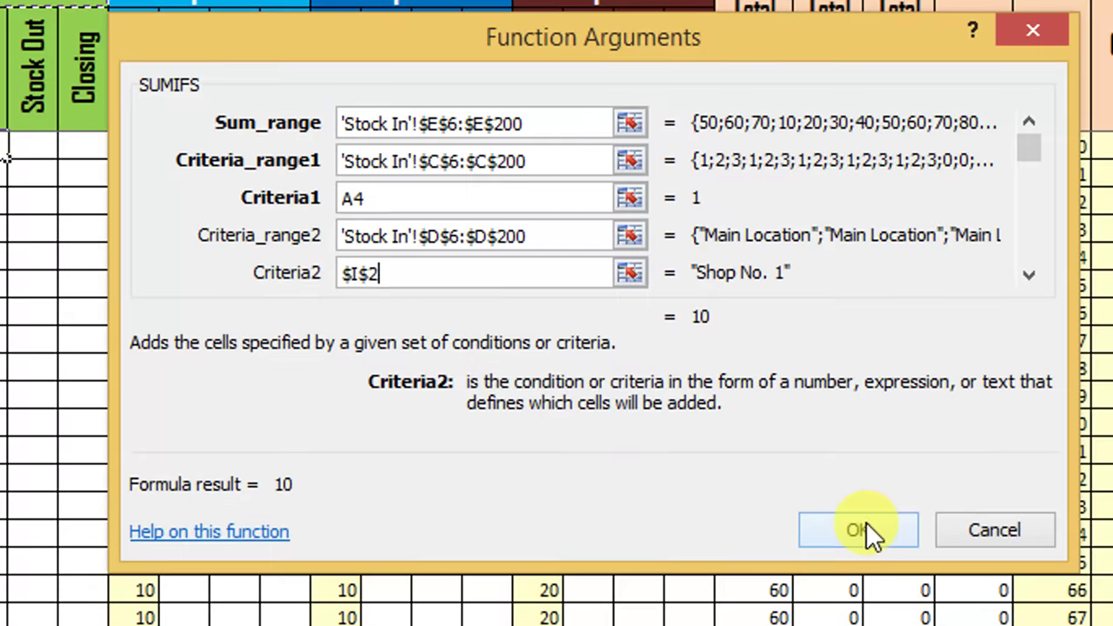
left_click(866, 522)
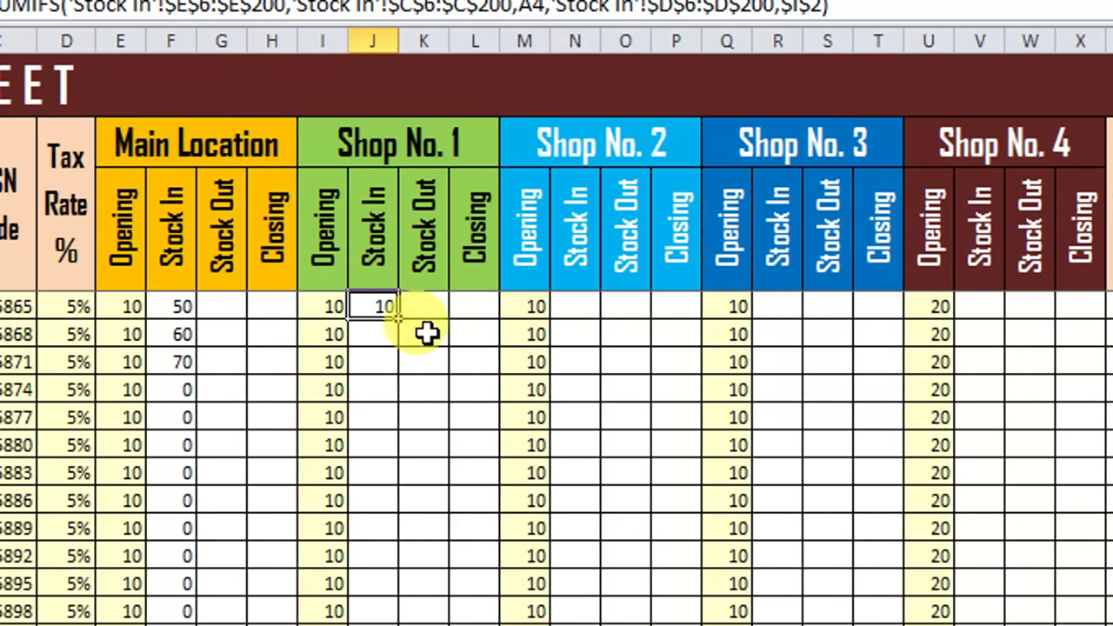
Step: Copy the SUMIFS down column J and review the results: 10, 20, 30, then zeros
double_click(398, 320)
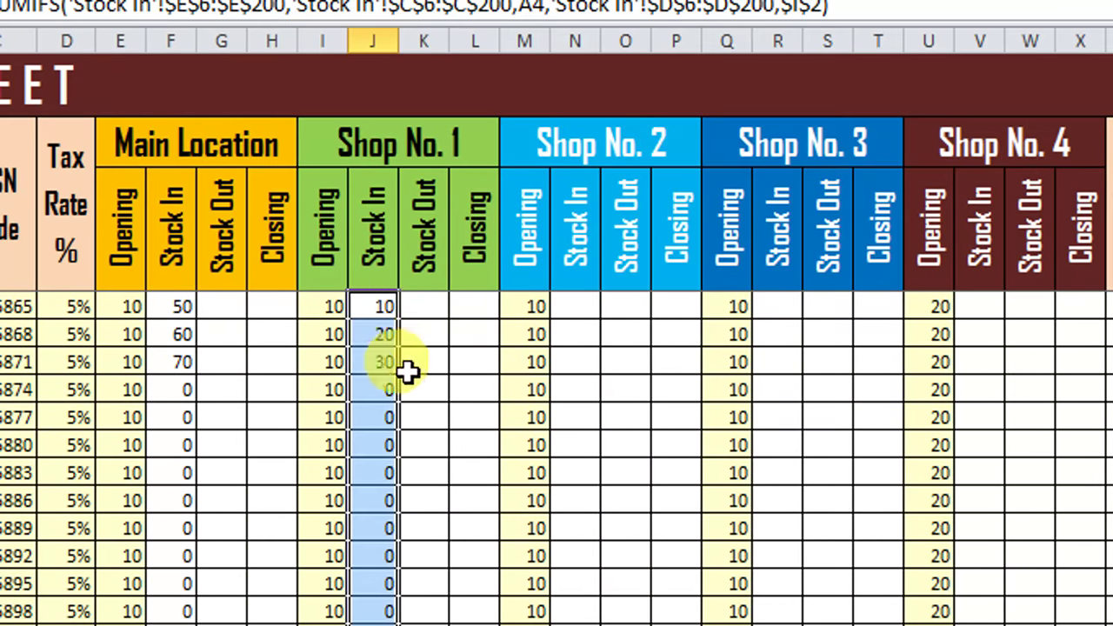
left_click(383, 333)
left_click(385, 361)
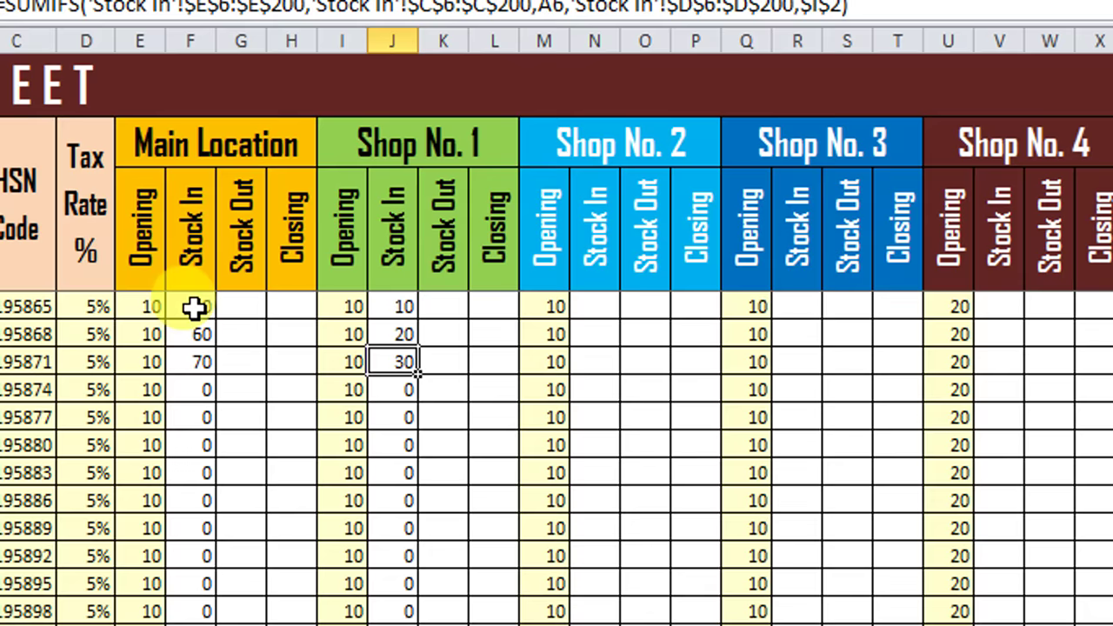
left_click_drag(193, 307, 190, 353)
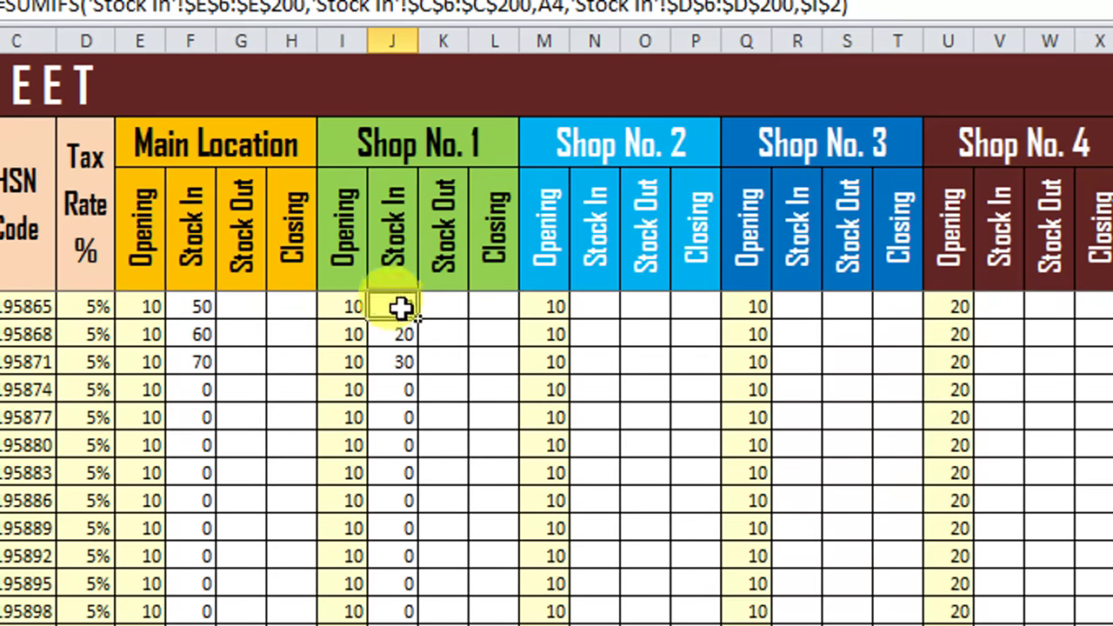
left_click_drag(400, 306, 398, 352)
left_click_drag(592, 307, 595, 357)
left_click(655, 317)
left_click_drag(656, 318, 652, 359)
left_click_drag(701, 308, 693, 389)
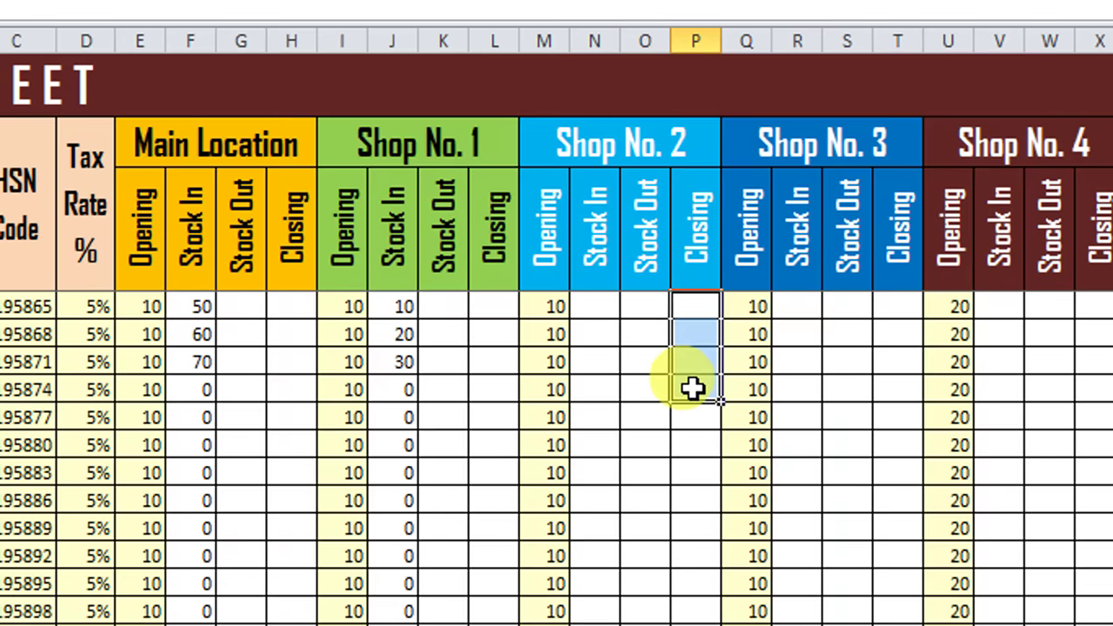
scroll(818, 520, "down", 2)
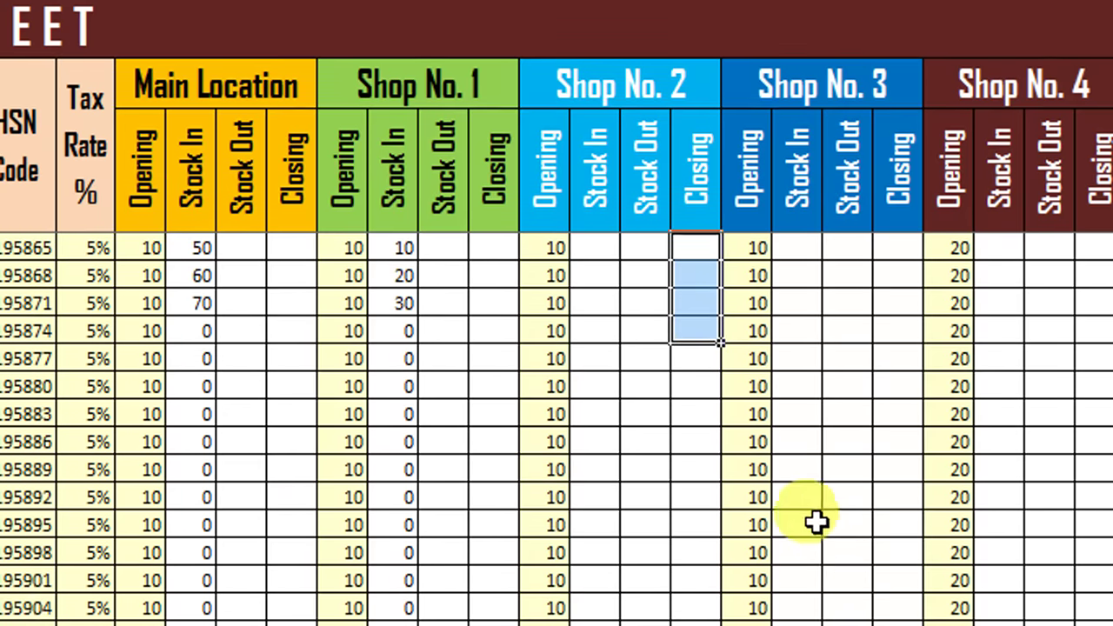
scroll(770, 532, "down", 1)
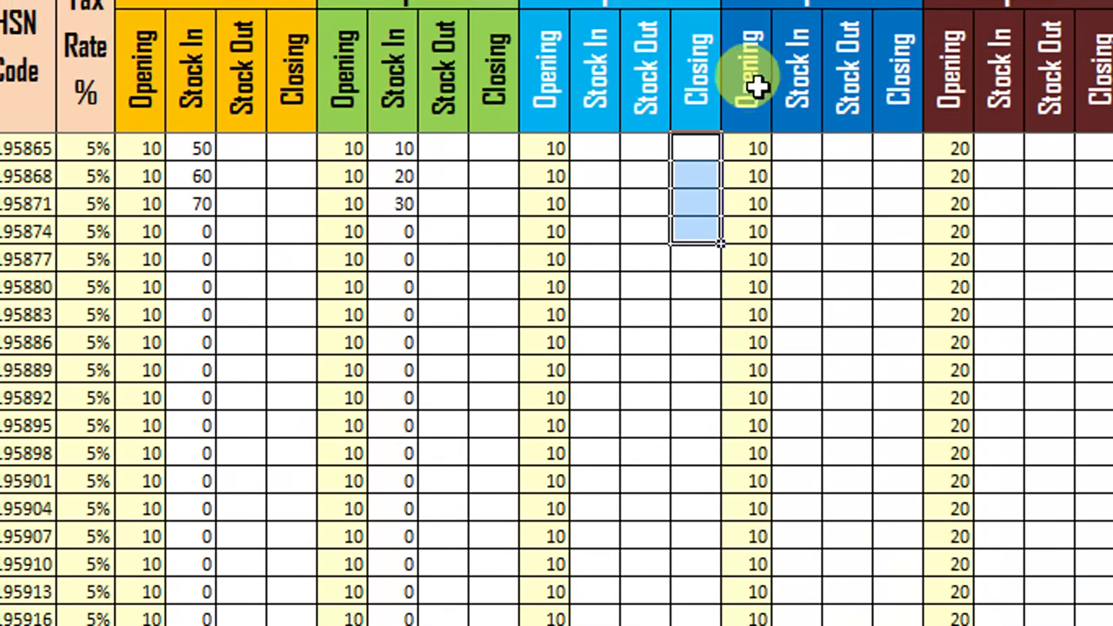
left_click_drag(248, 183, 240, 259)
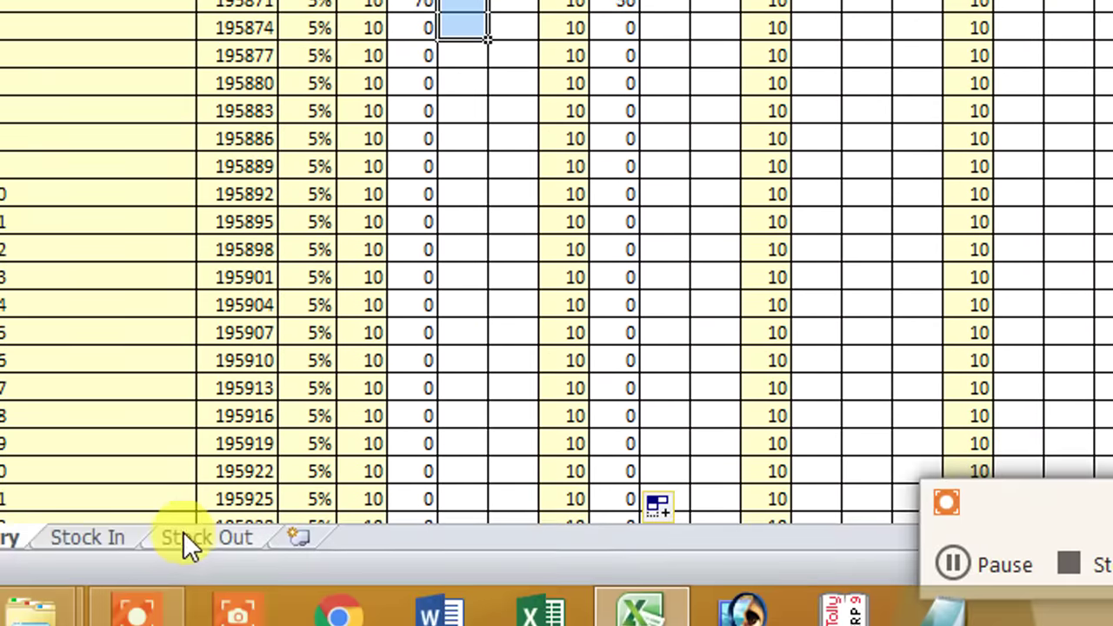
Step: Check that the Stock Out sheet is still empty, then return to the Inventory sheet
left_click(186, 539)
left_click_drag(119, 218, 919, 455)
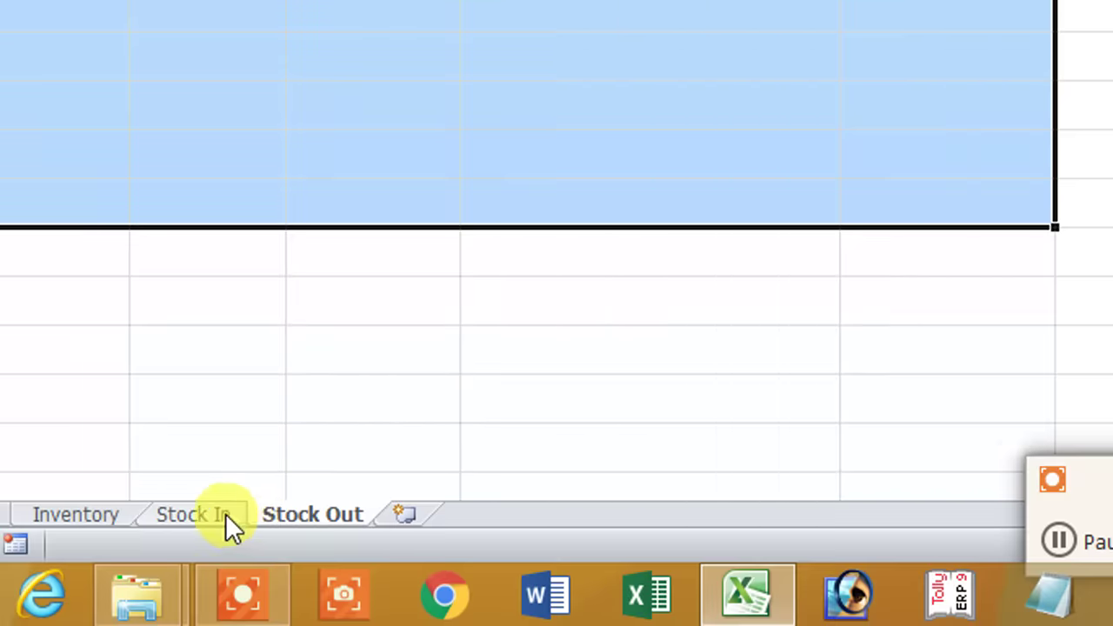
left_click(225, 513)
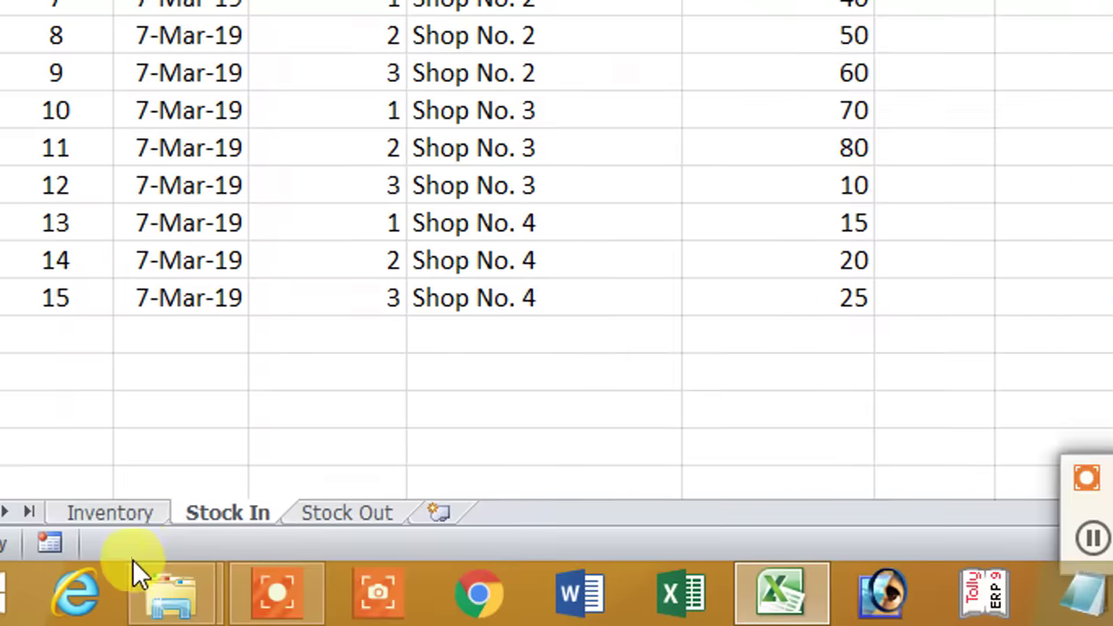
left_click(170, 519)
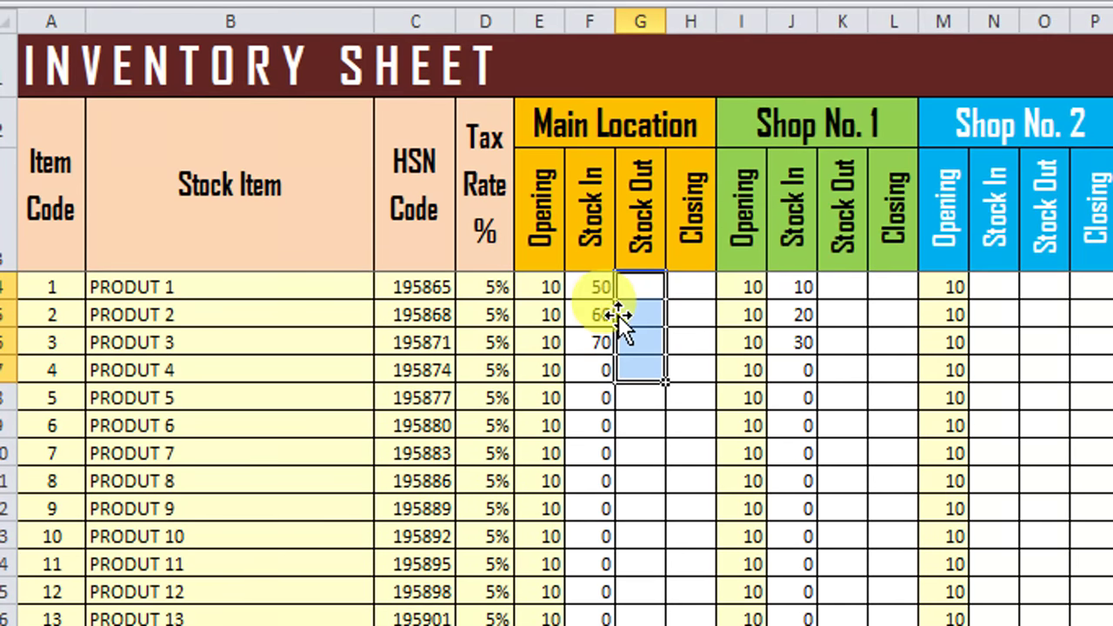
Step: Review the Stock In and empty Stock Out columns, then select the first Main Location Closing cell
left_click_drag(602, 288, 605, 435)
left_click_drag(787, 291, 785, 405)
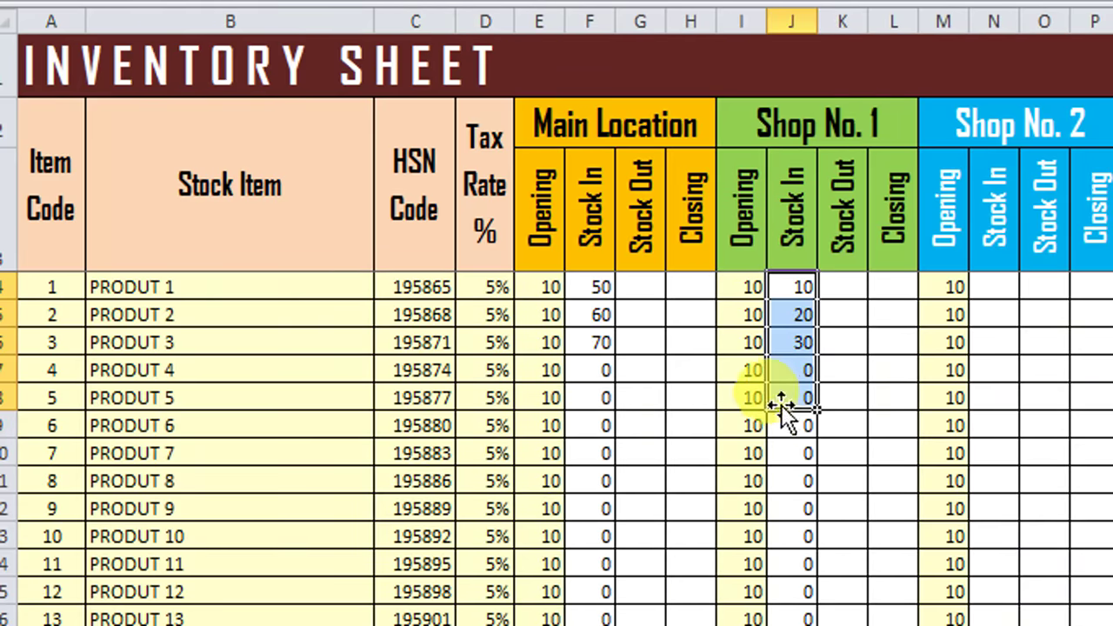
left_click(646, 290)
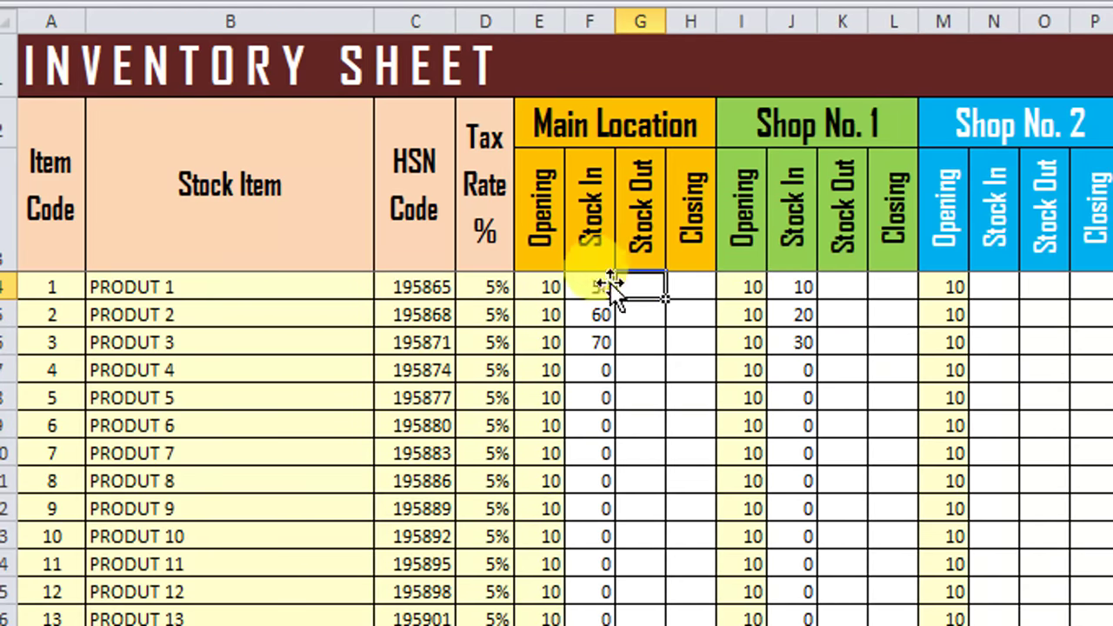
left_click_drag(645, 291, 635, 480)
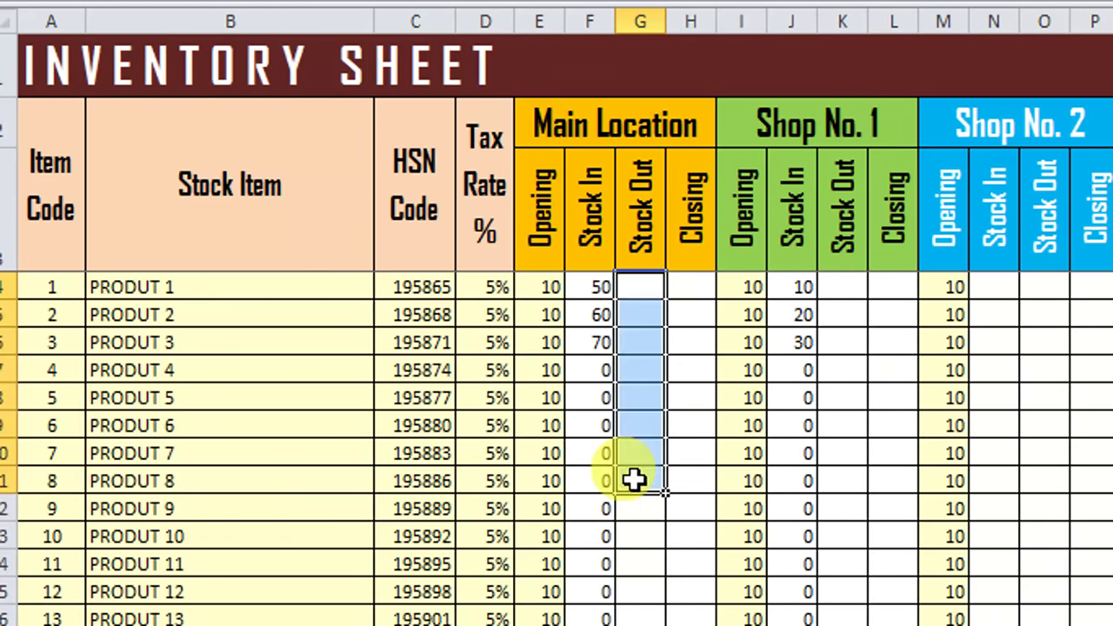
left_click(693, 288)
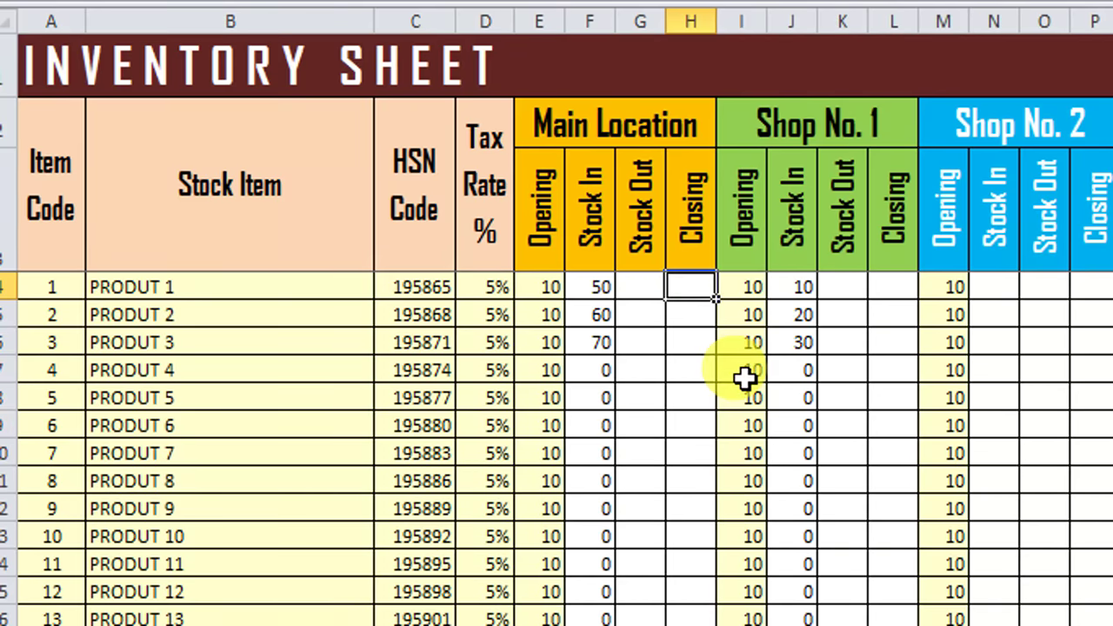
Step: Compute Main Location Closing as Opening + Stock In − Stock Out and copy it down the column
left_click(548, 289)
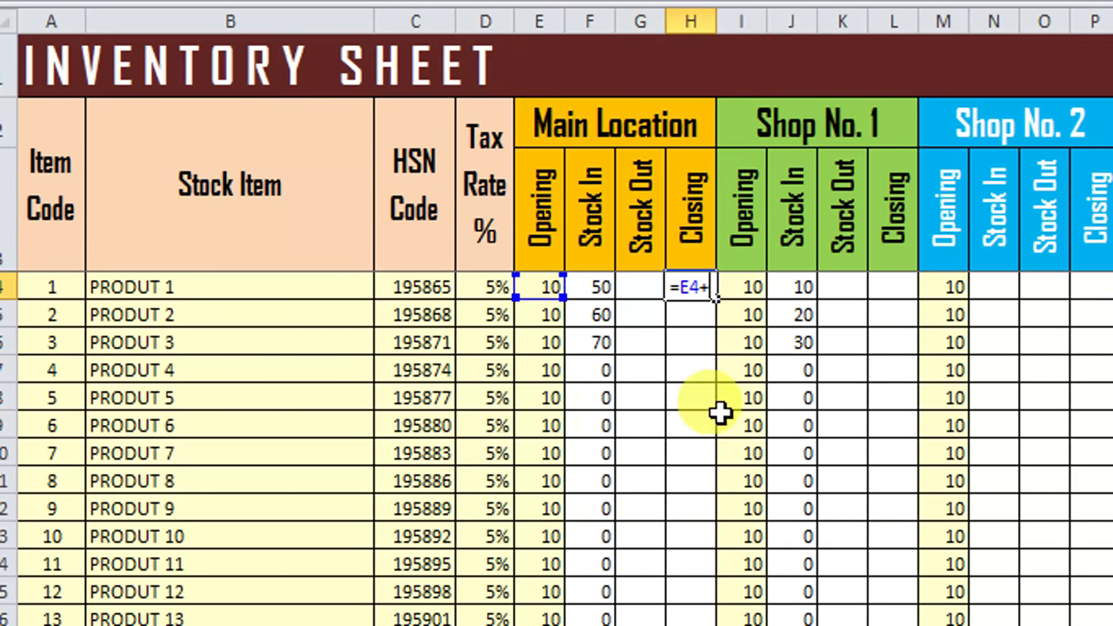
left_click(598, 292)
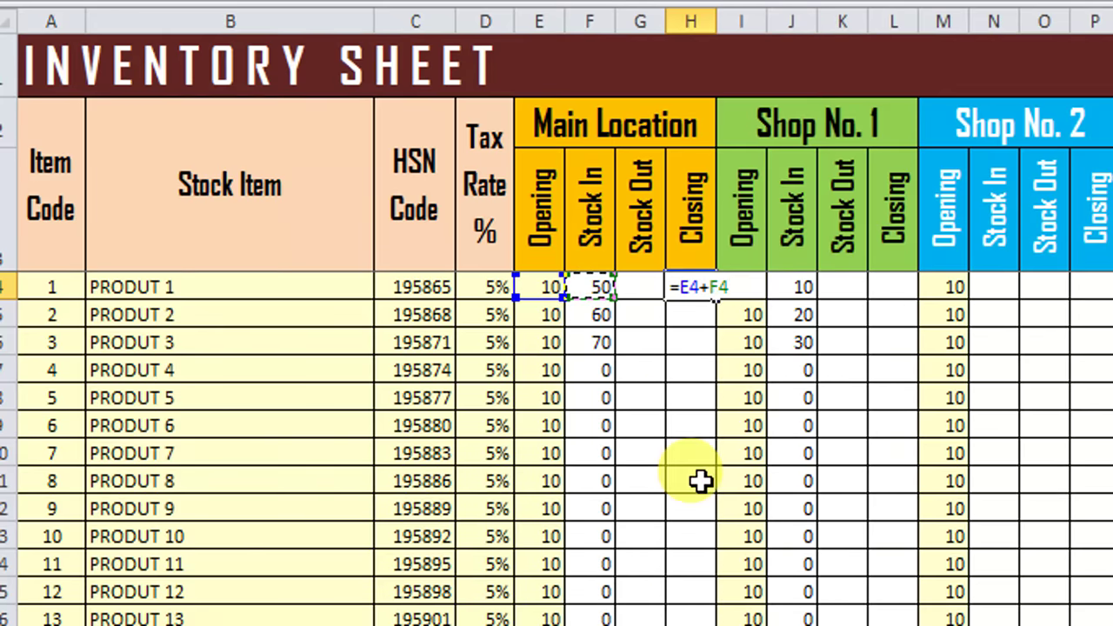
left_click(644, 290)
key("Return")
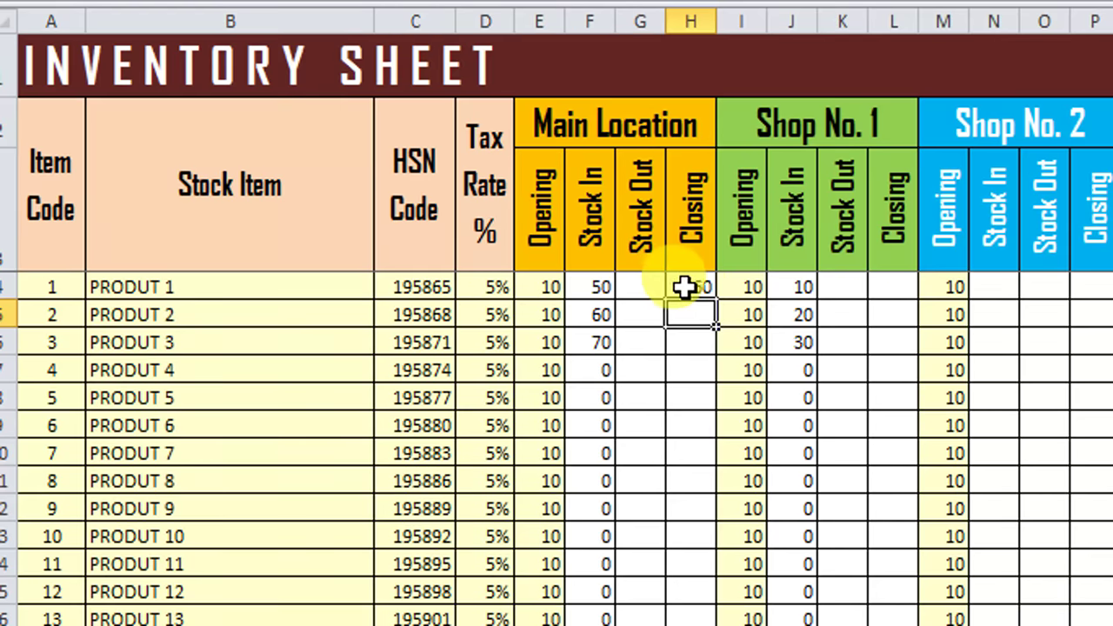
left_click(687, 288)
double_click(713, 296)
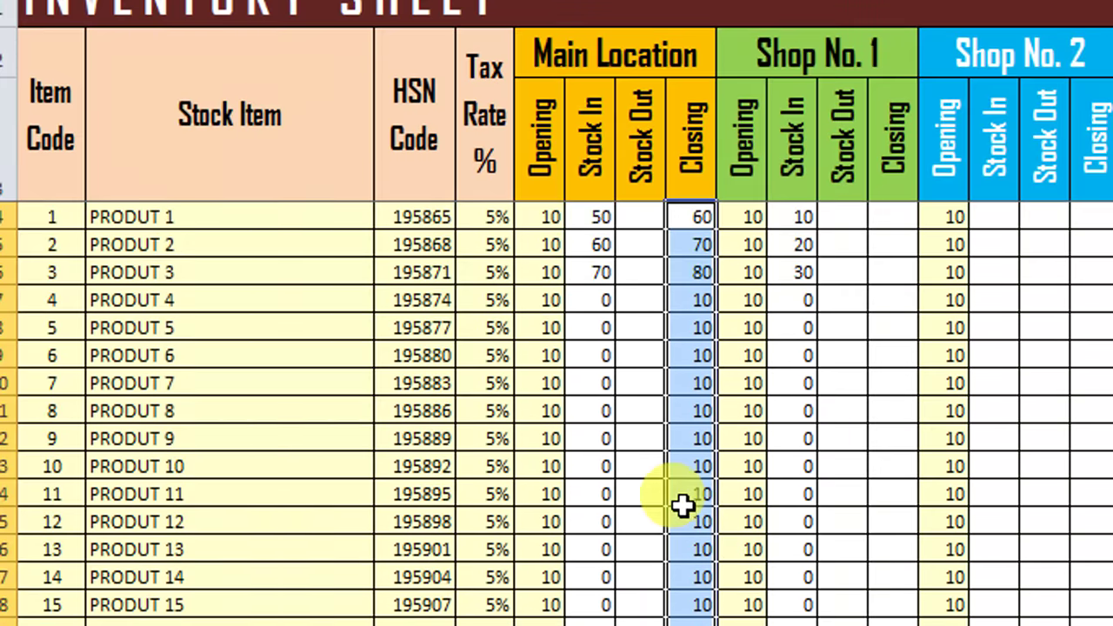
scroll(687, 487, "down", 1)
scroll(690, 489, "up", 1)
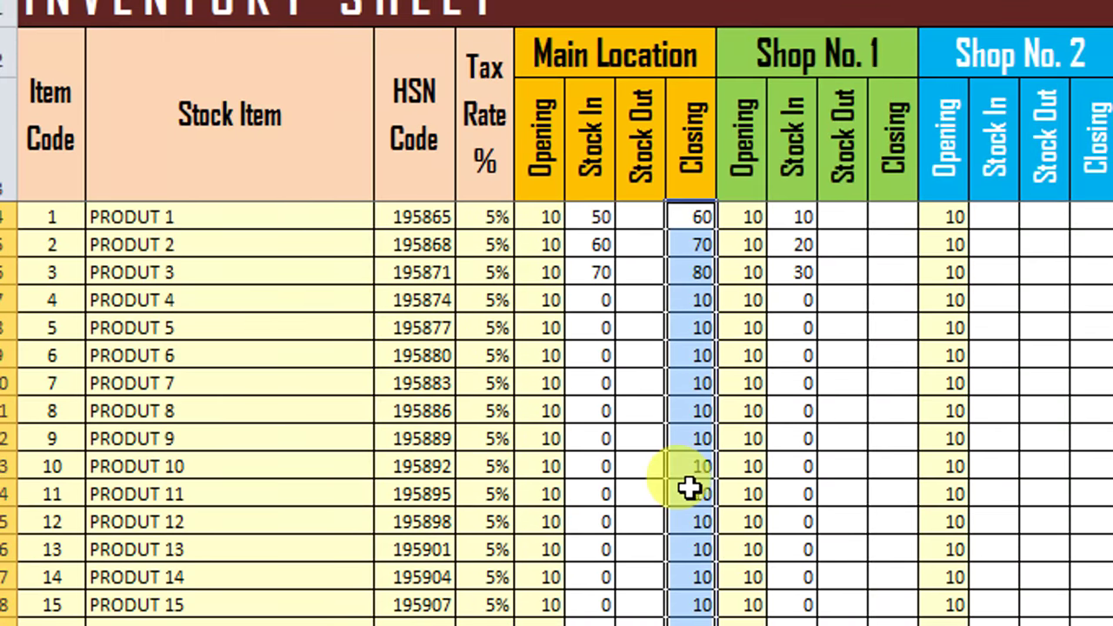
Step: Enter =I4+J4-K4 for Shop No. 1 Closing and fill it down all product rows
left_click(883, 223)
type("=")
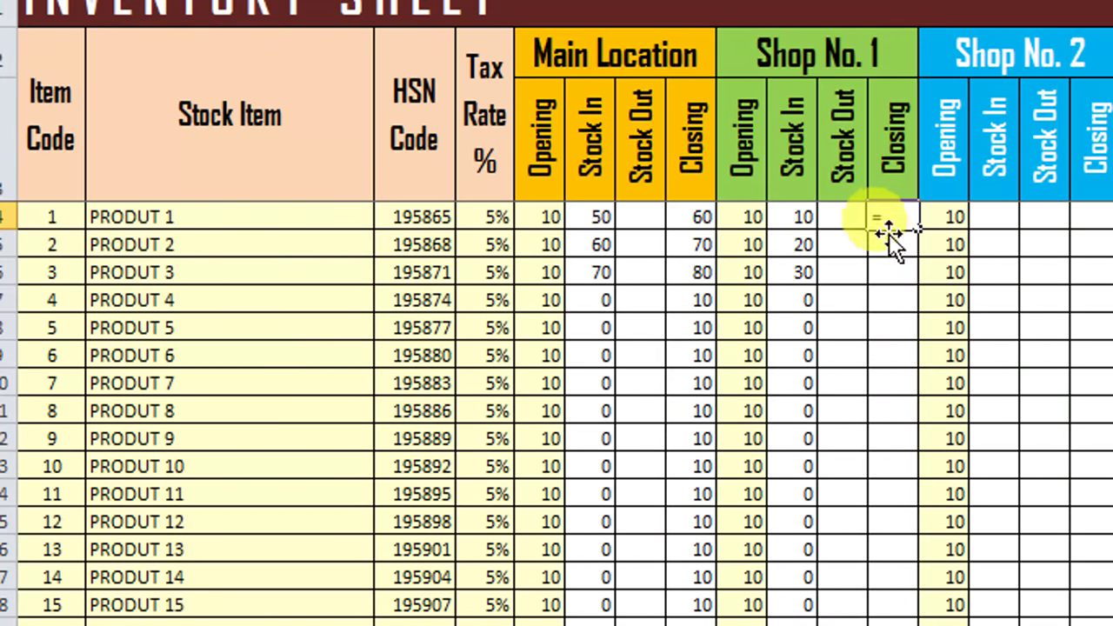
left_click(753, 220)
type("+")
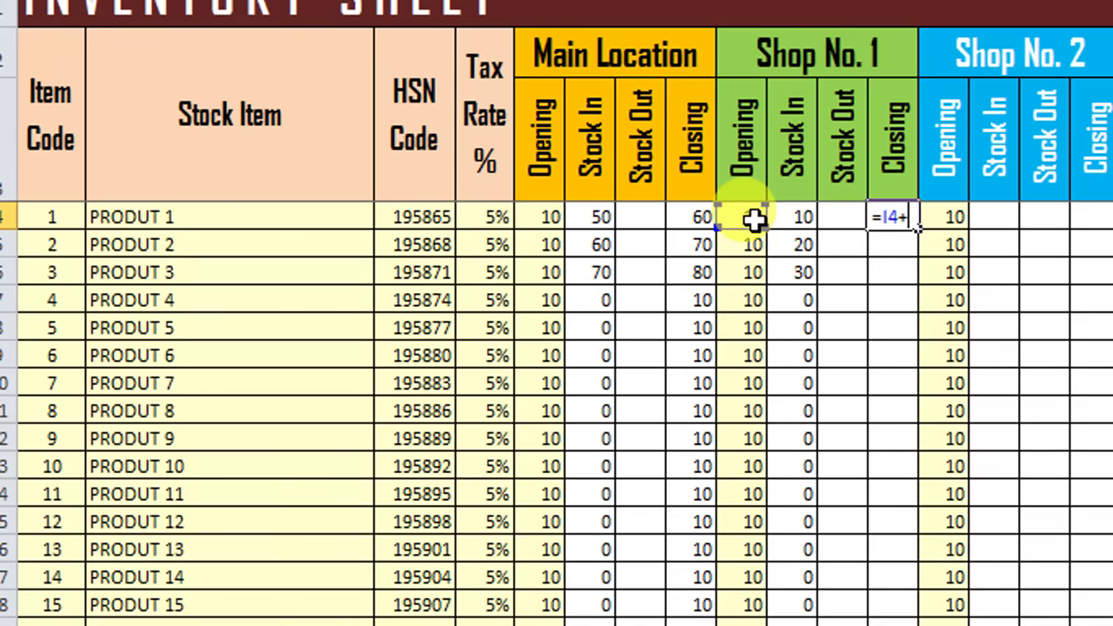
left_click(788, 217)
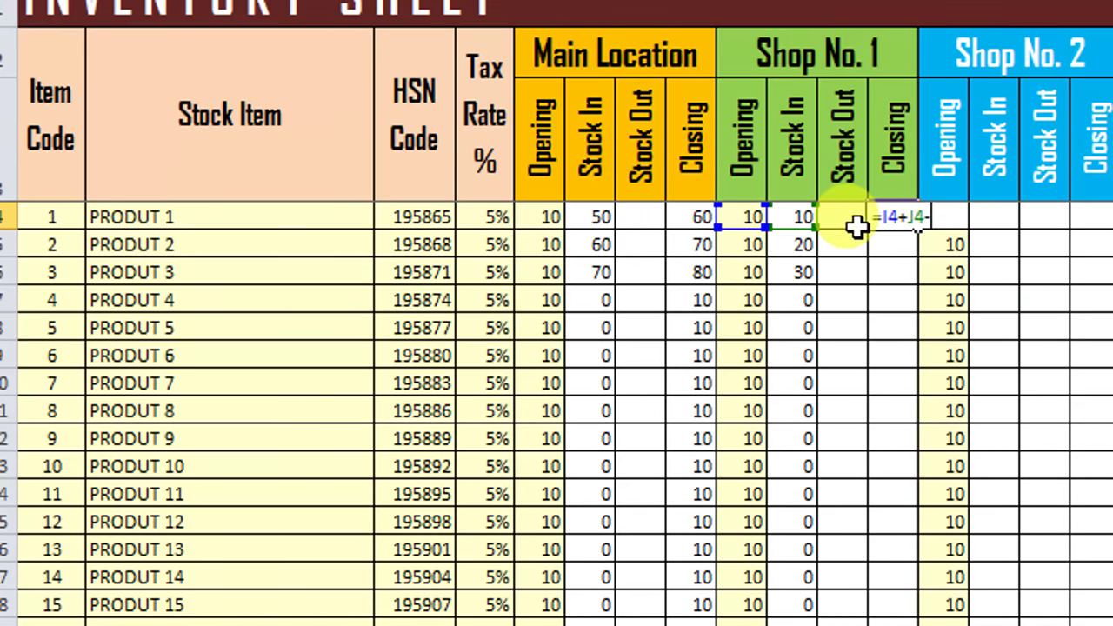
left_click(854, 224)
key("Return")
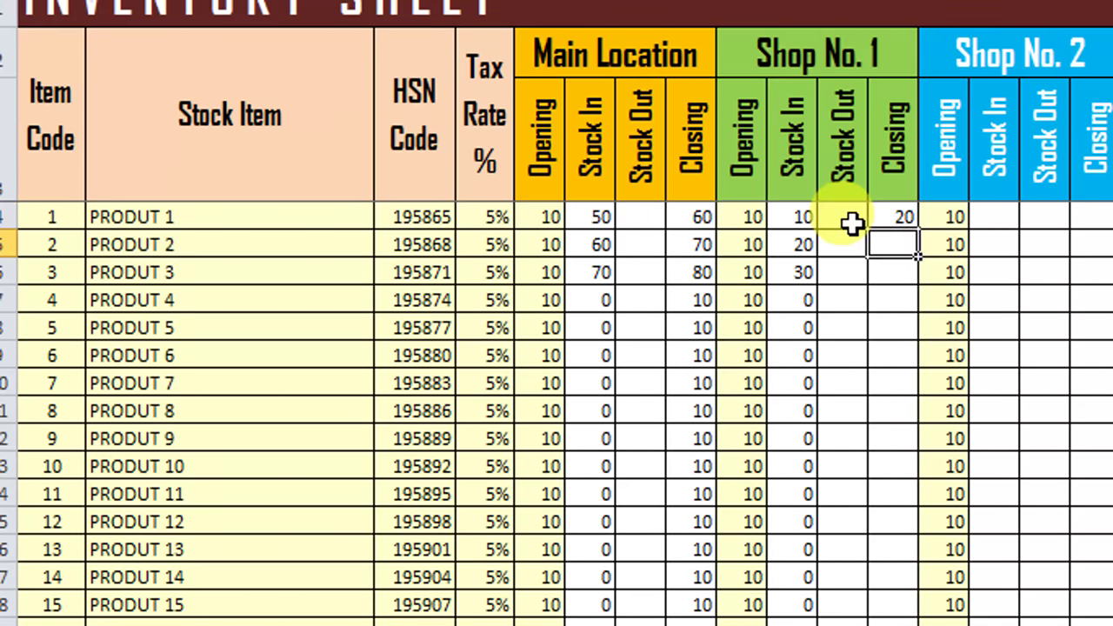
left_click(748, 218)
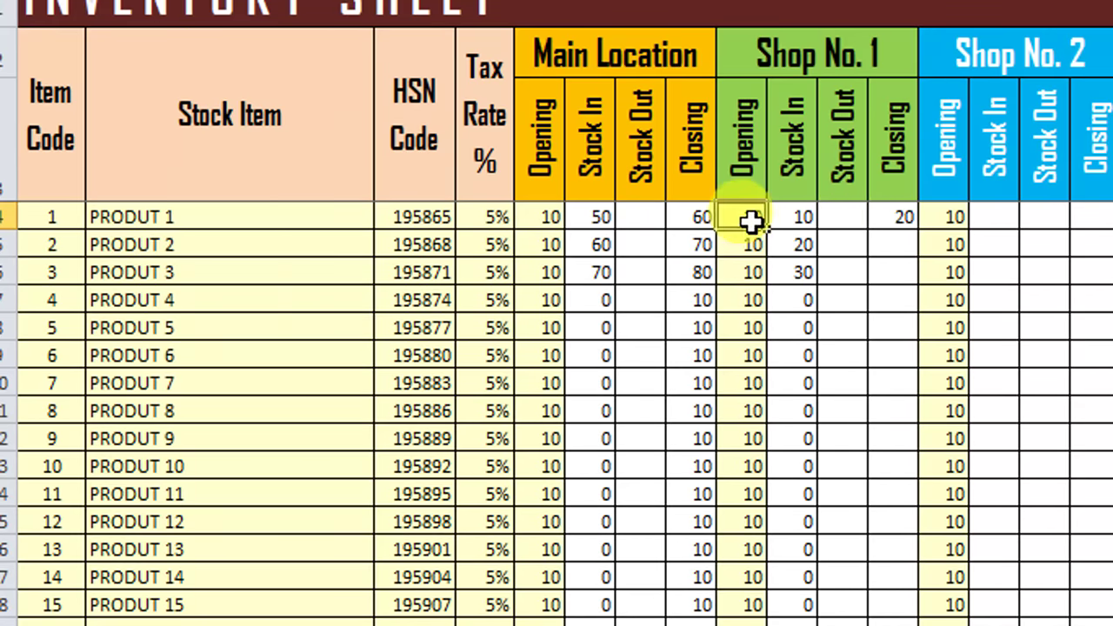
left_click(809, 218)
left_click(900, 223)
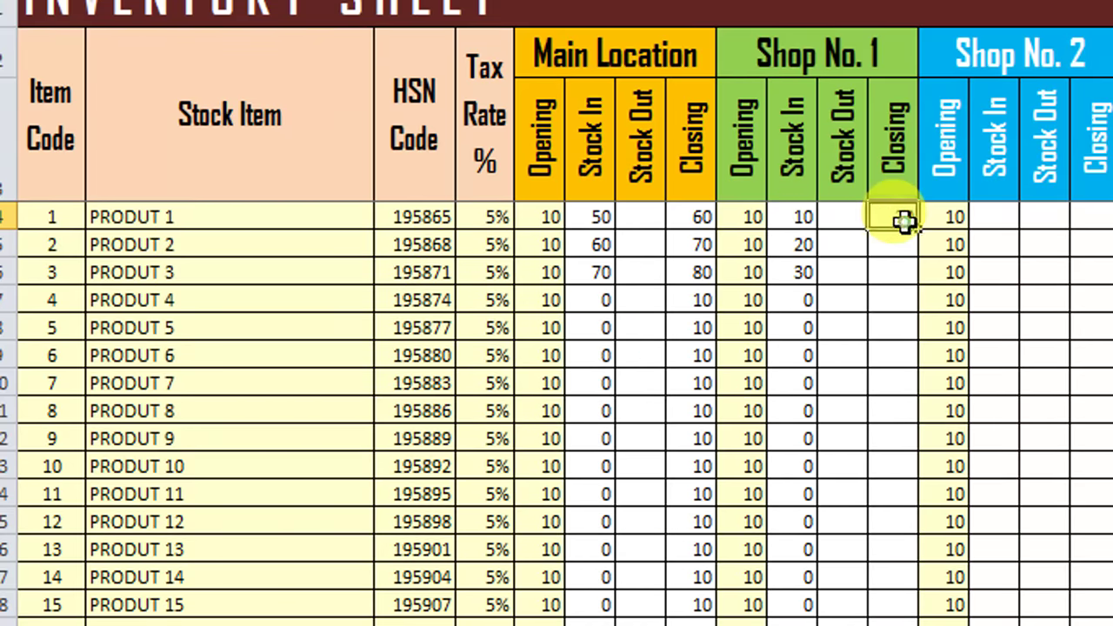
double_click(918, 228)
scroll(944, 217, "right", 3)
Step: Enter =M4+N4-O4 in P4 for Shop No. 2 Closing and fill it down
key("Right")
key("Right")
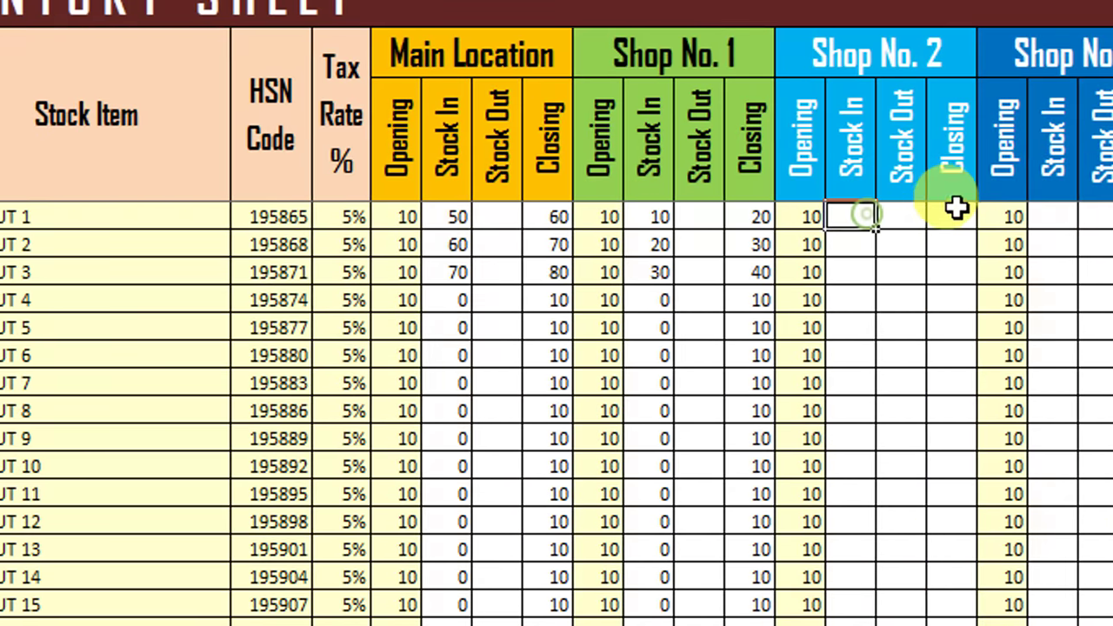
left_click(944, 212)
type("=")
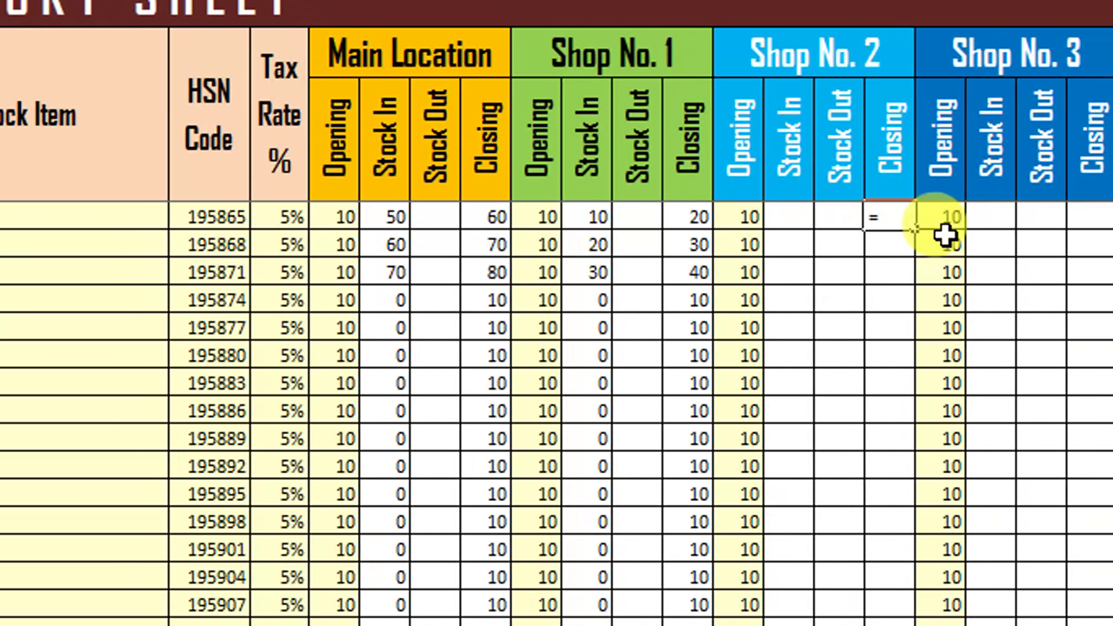
left_click(753, 221)
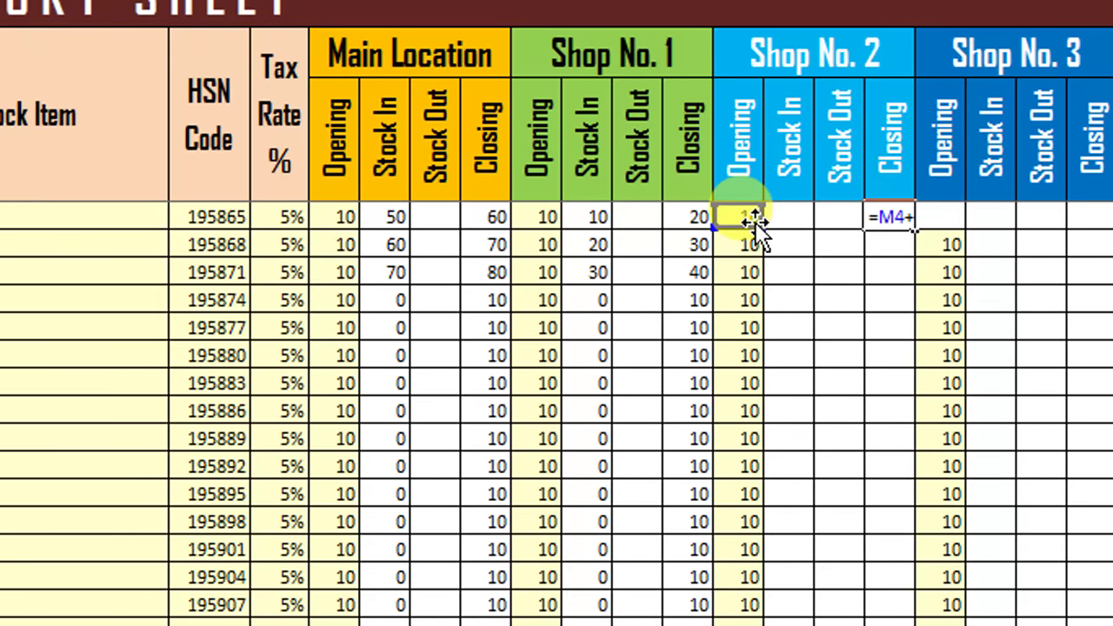
left_click(777, 218)
type("-")
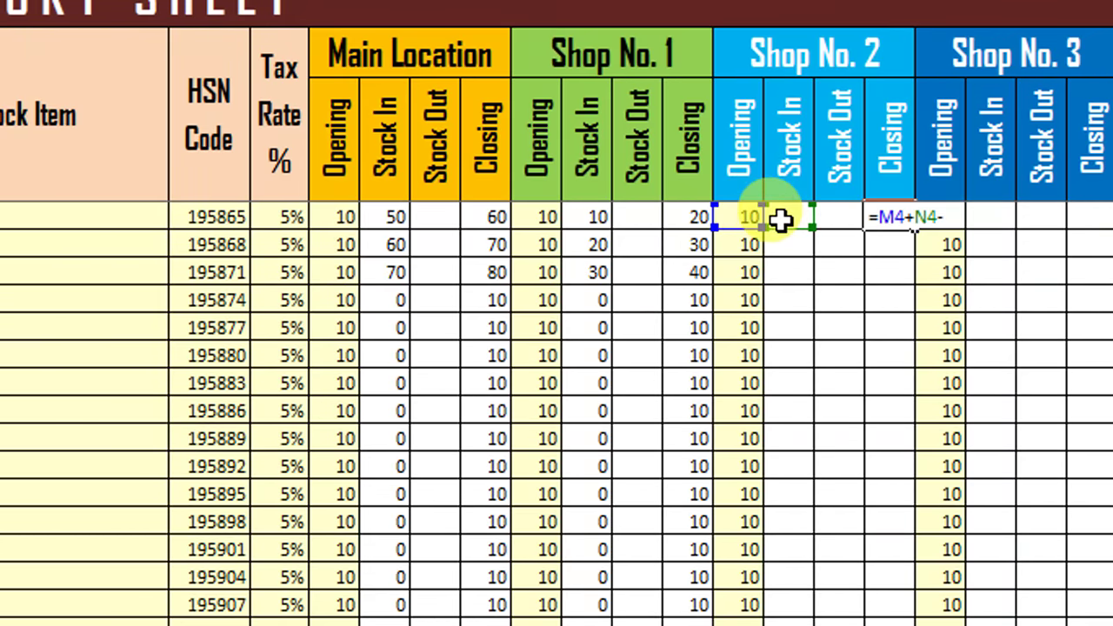
left_click(825, 216)
key("Return")
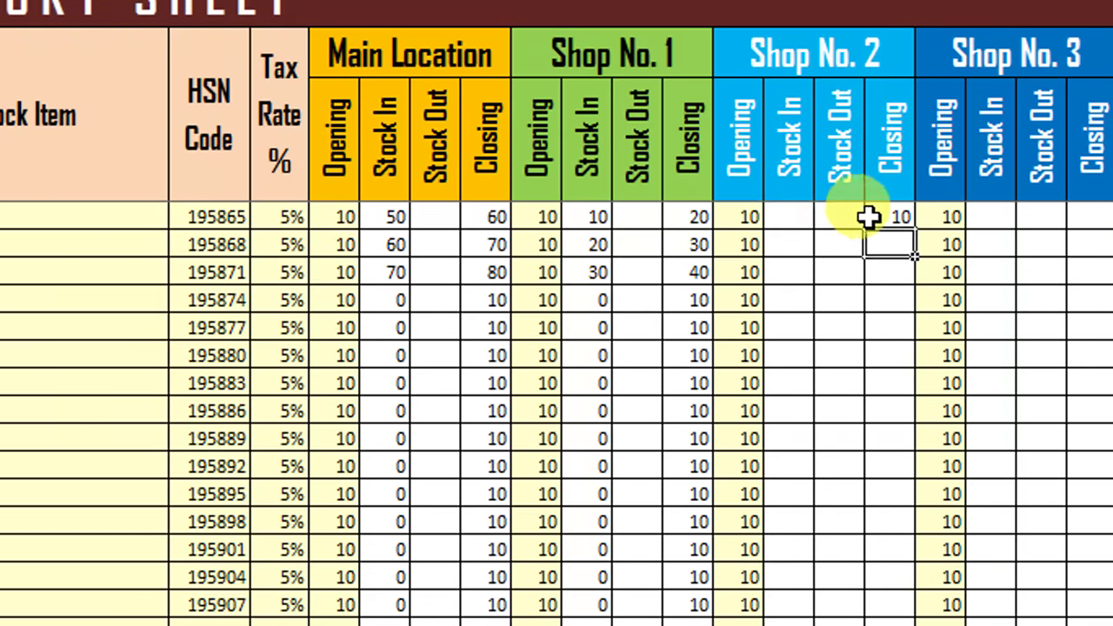
left_click(869, 217)
double_click(914, 230)
Step: Enter =Q4+R4-S4 in T4 for Shop No. 3 Closing and fill it down
left_click(926, 219)
type("=")
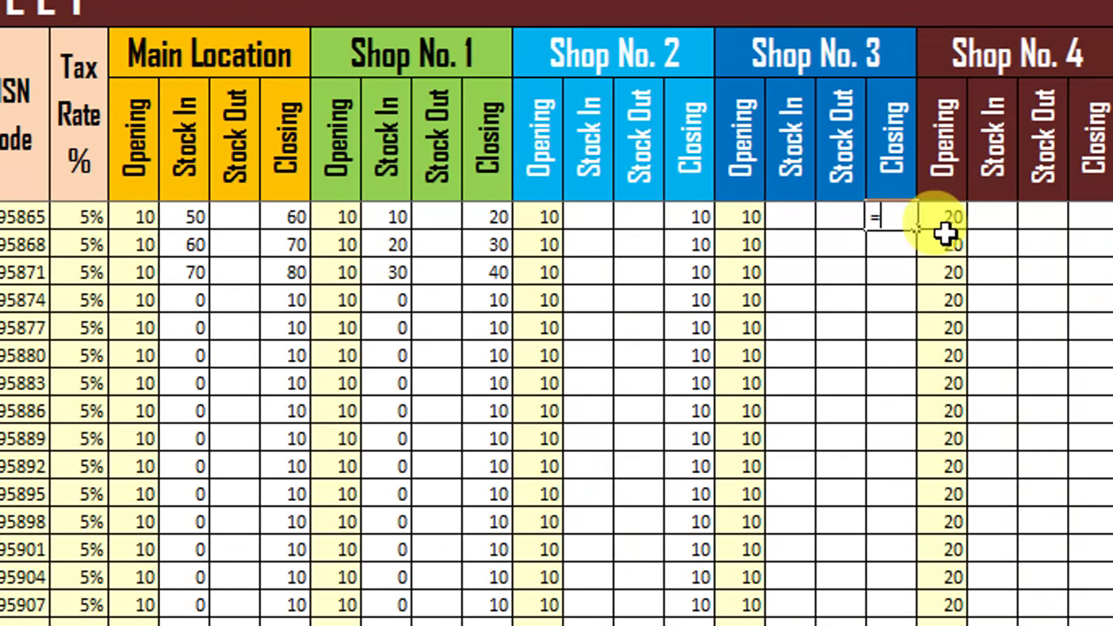
left_click(750, 217)
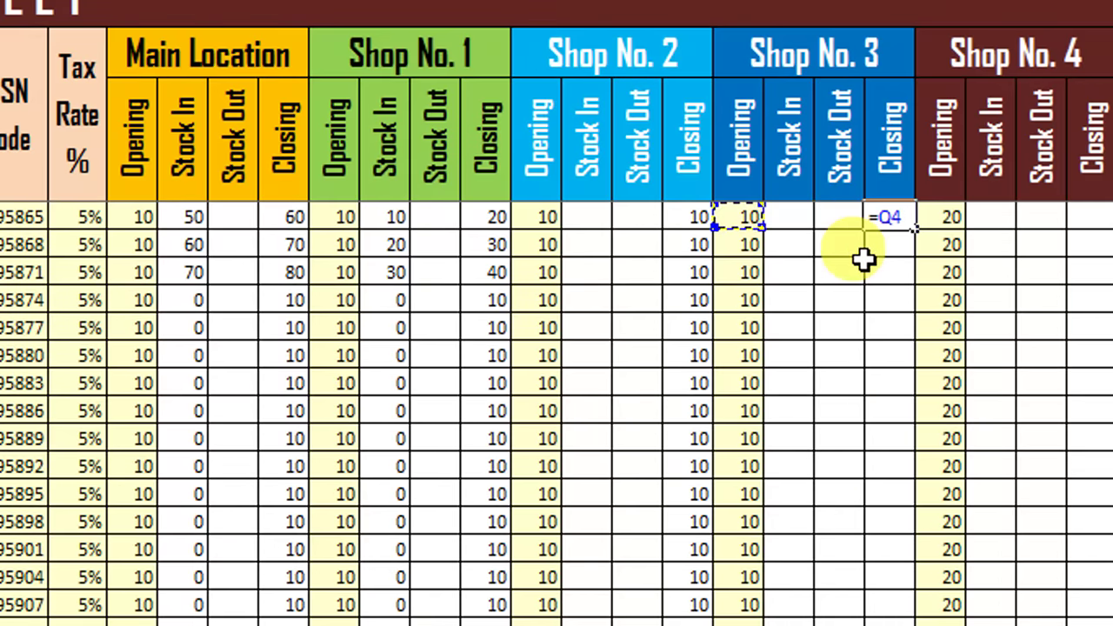
left_click(792, 218)
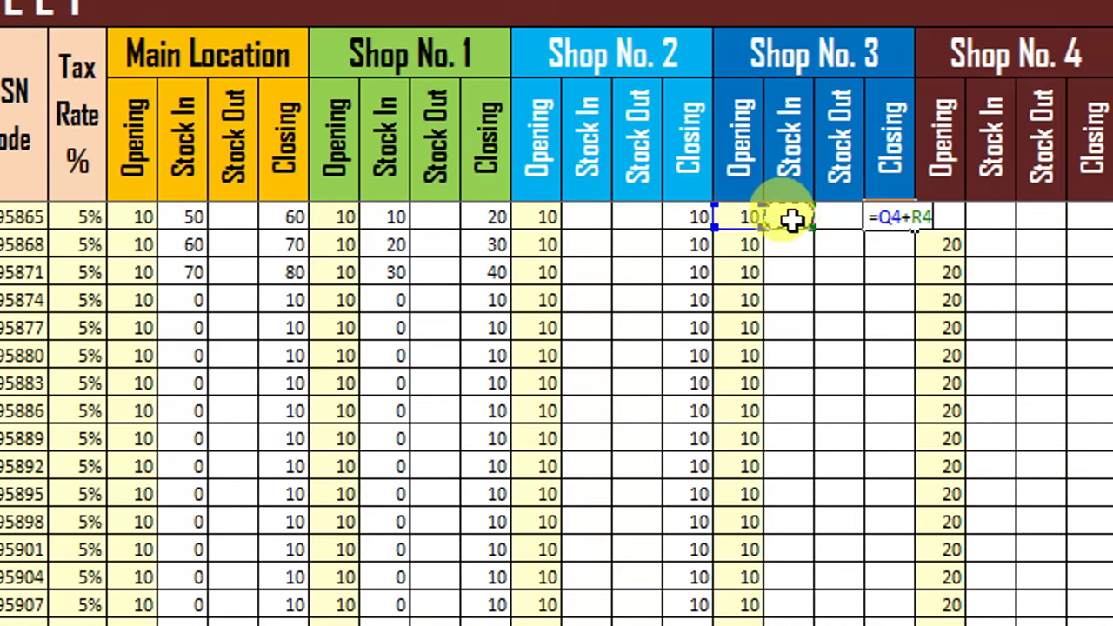
left_click(850, 218)
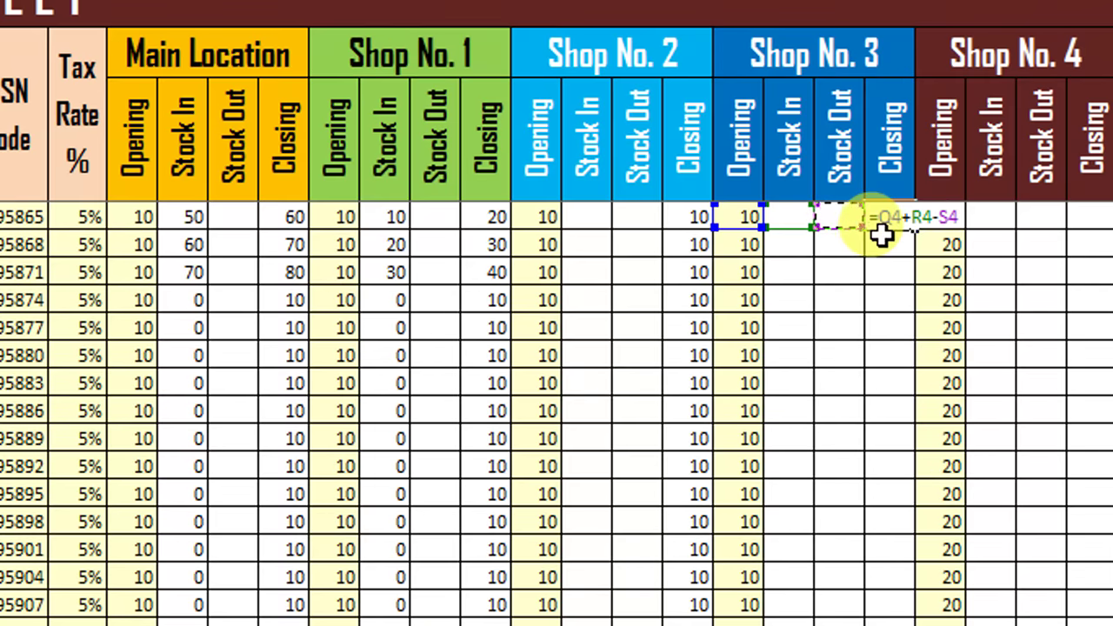
key("Return")
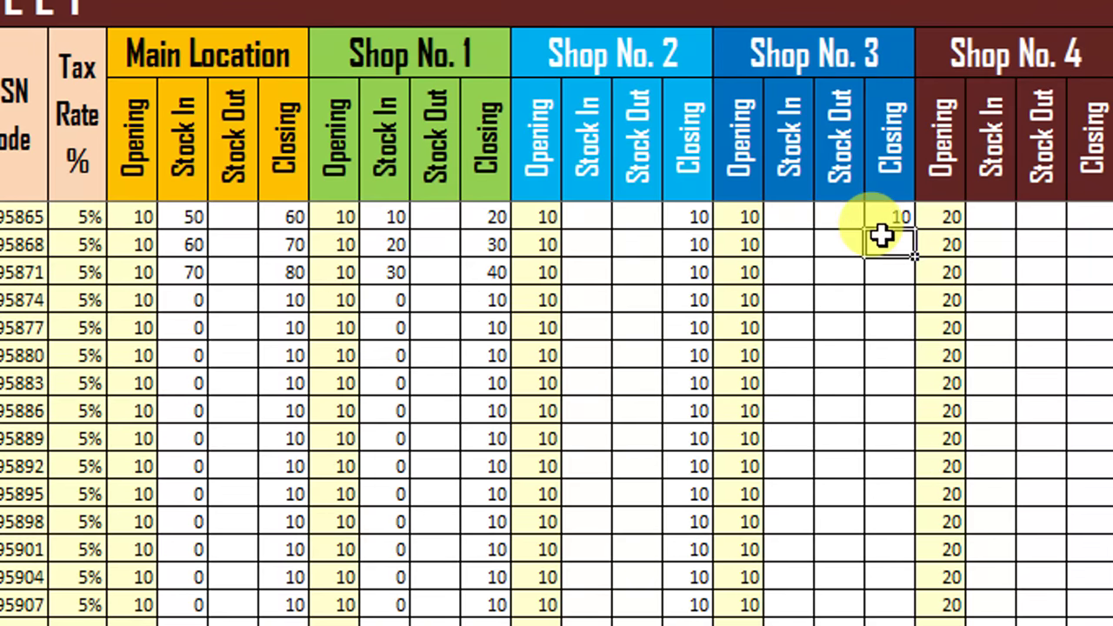
left_click(900, 219)
double_click(913, 227)
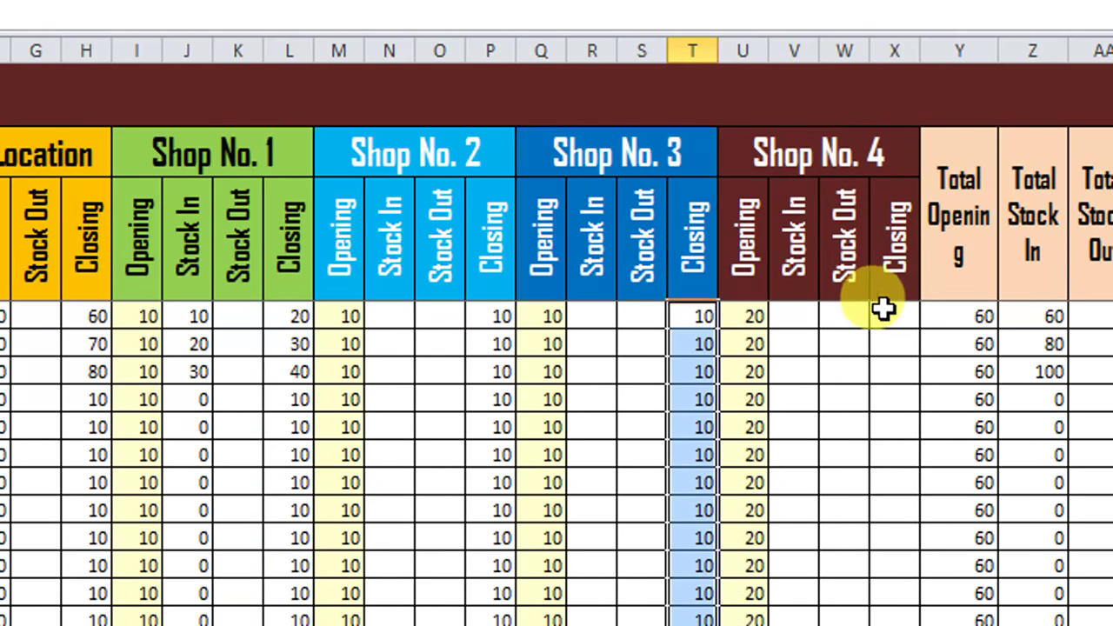
Step: Enter =U4+V4-W4 in X4 and fill it down column X, giving 20 per product
left_click(892, 314)
type("=")
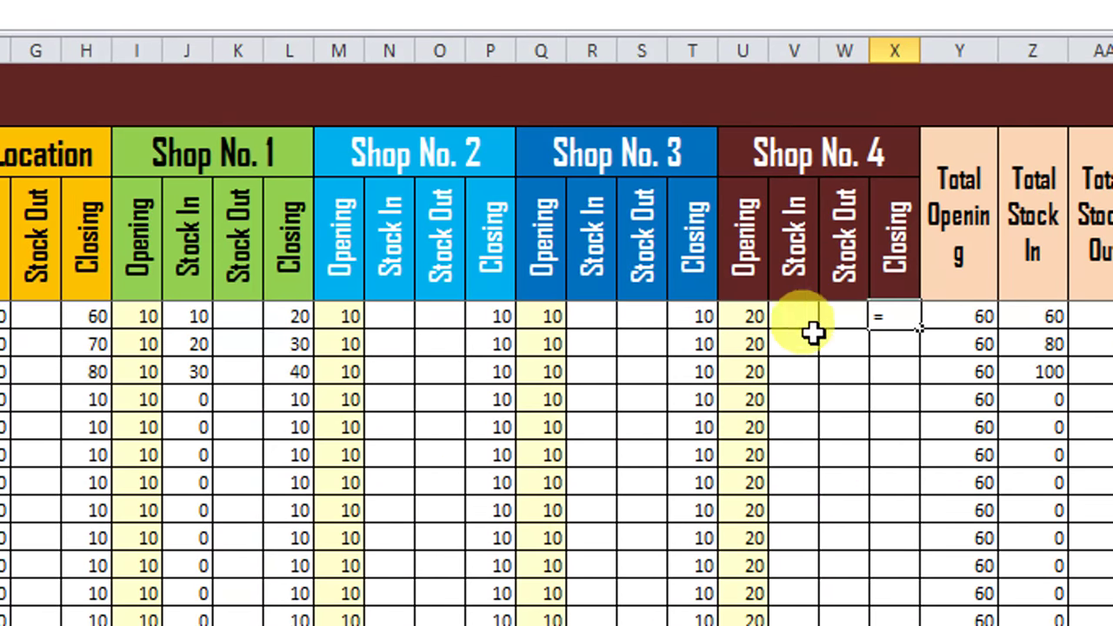
left_click(748, 317)
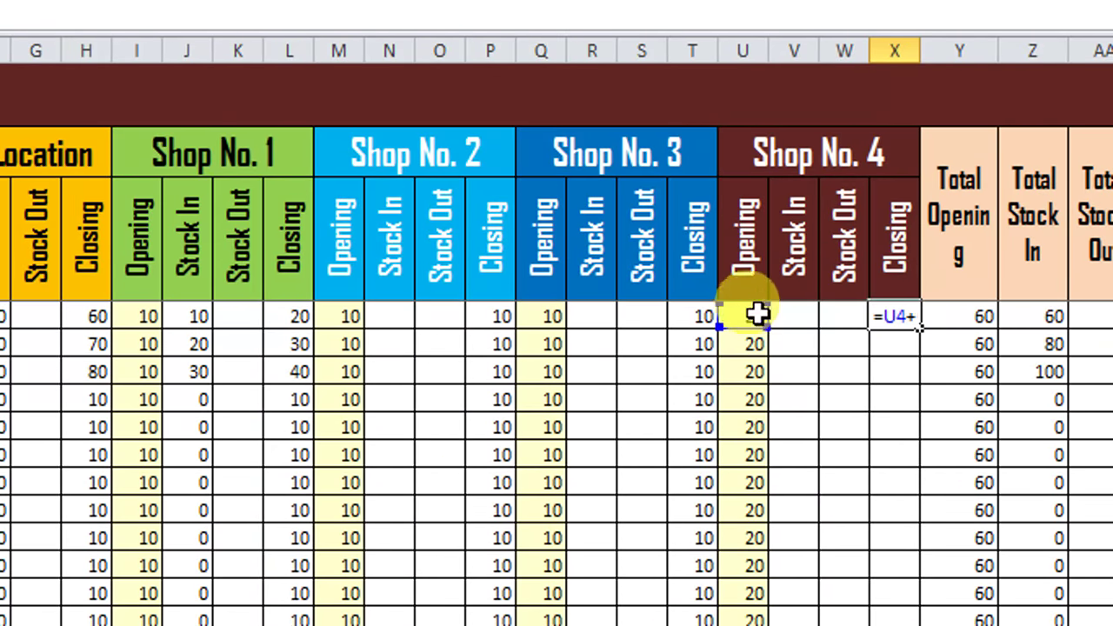
left_click(784, 315)
left_click(846, 316)
key("Return")
left_click(905, 317)
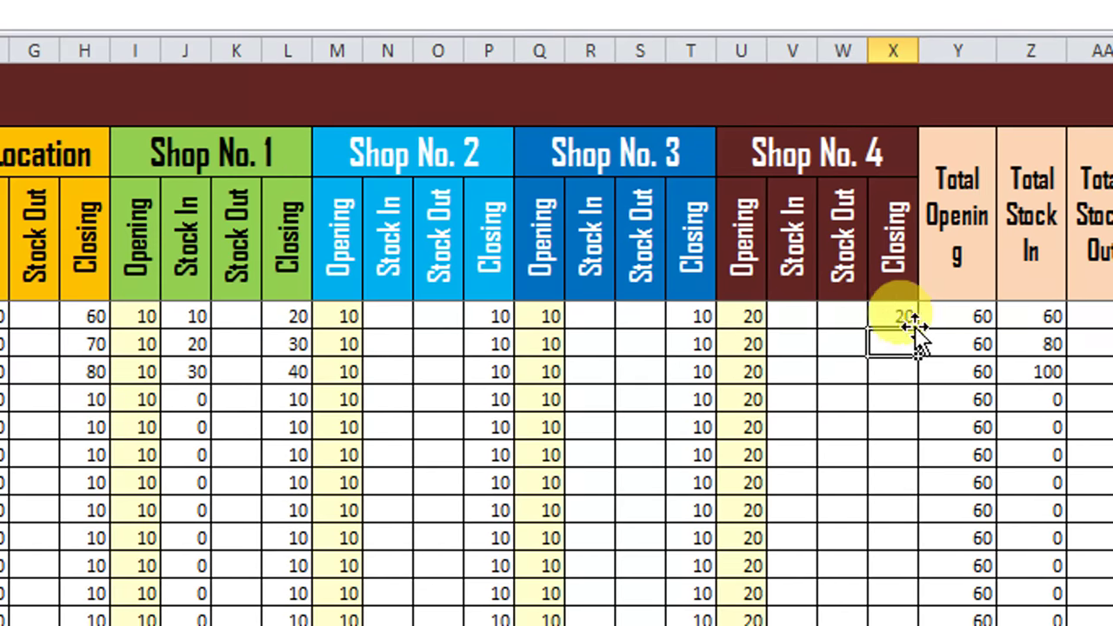
double_click(919, 330)
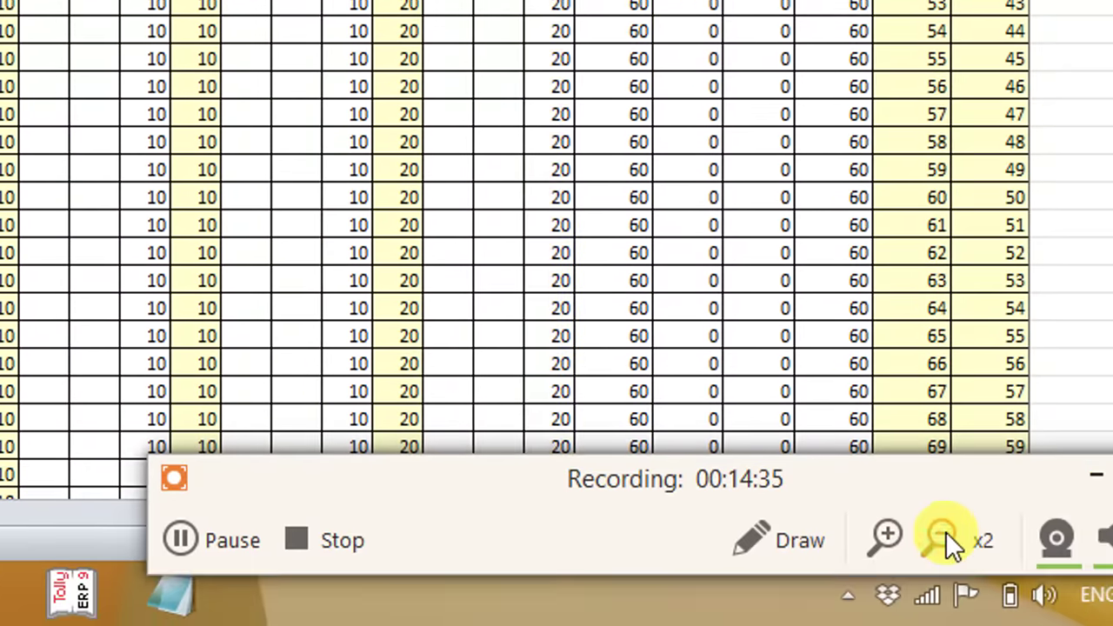
left_click(946, 531)
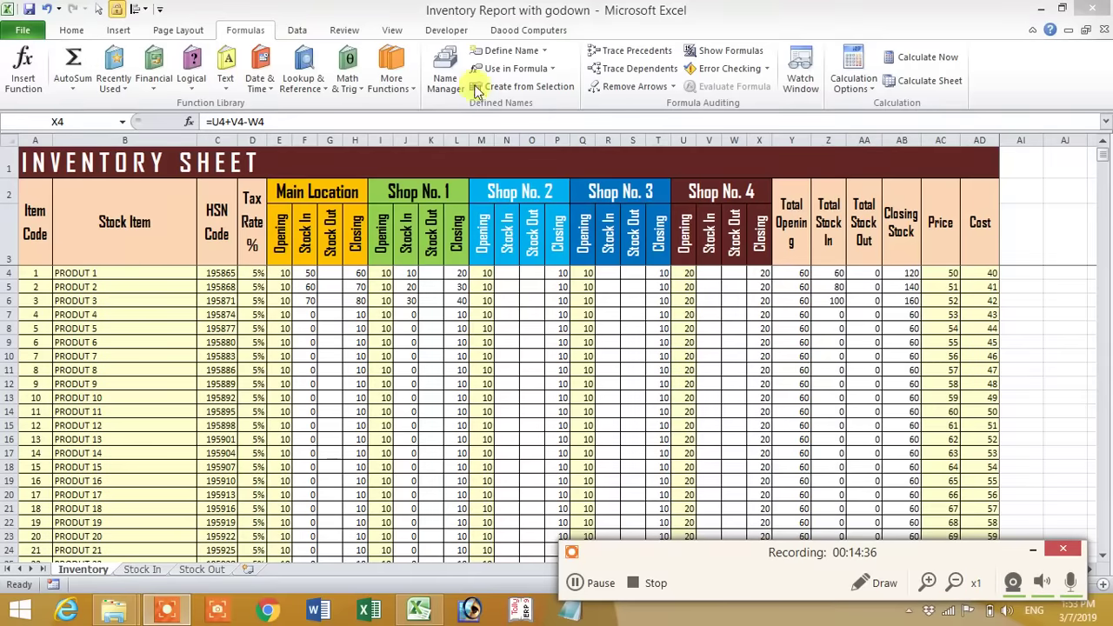